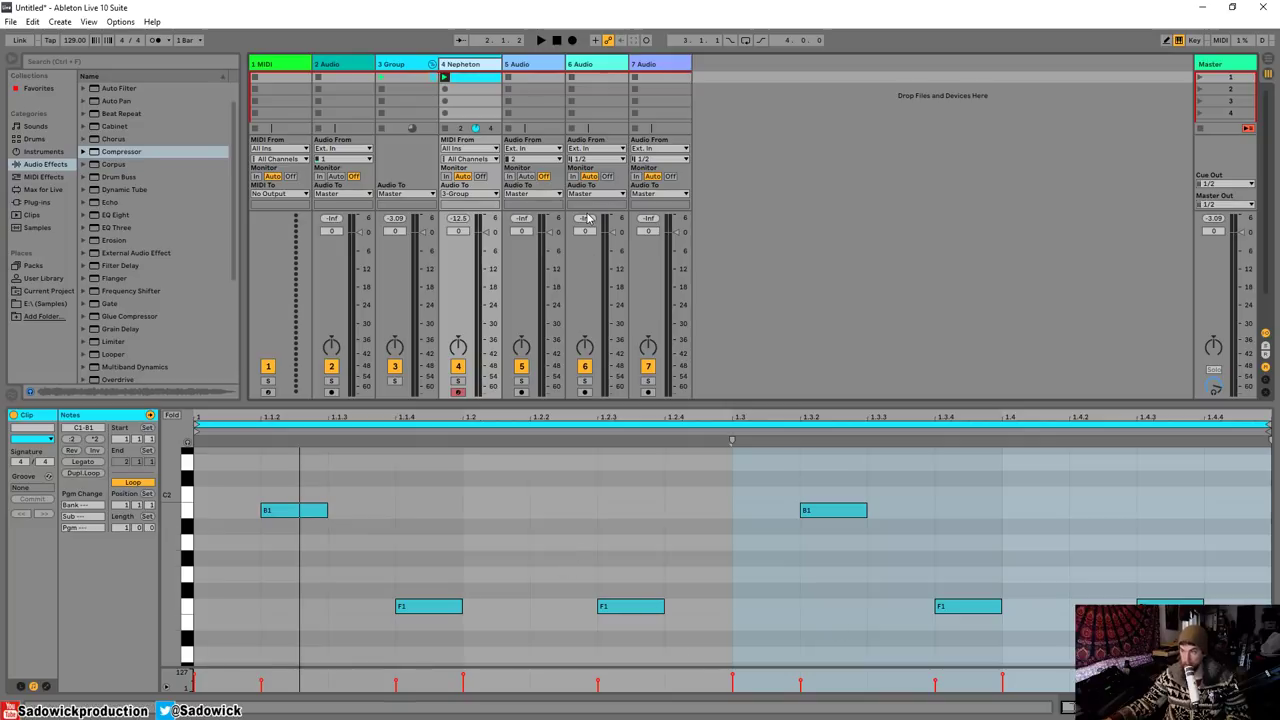
- Play back the current beat and delete the empty audio tracks 5, 6 and 7
key(space)
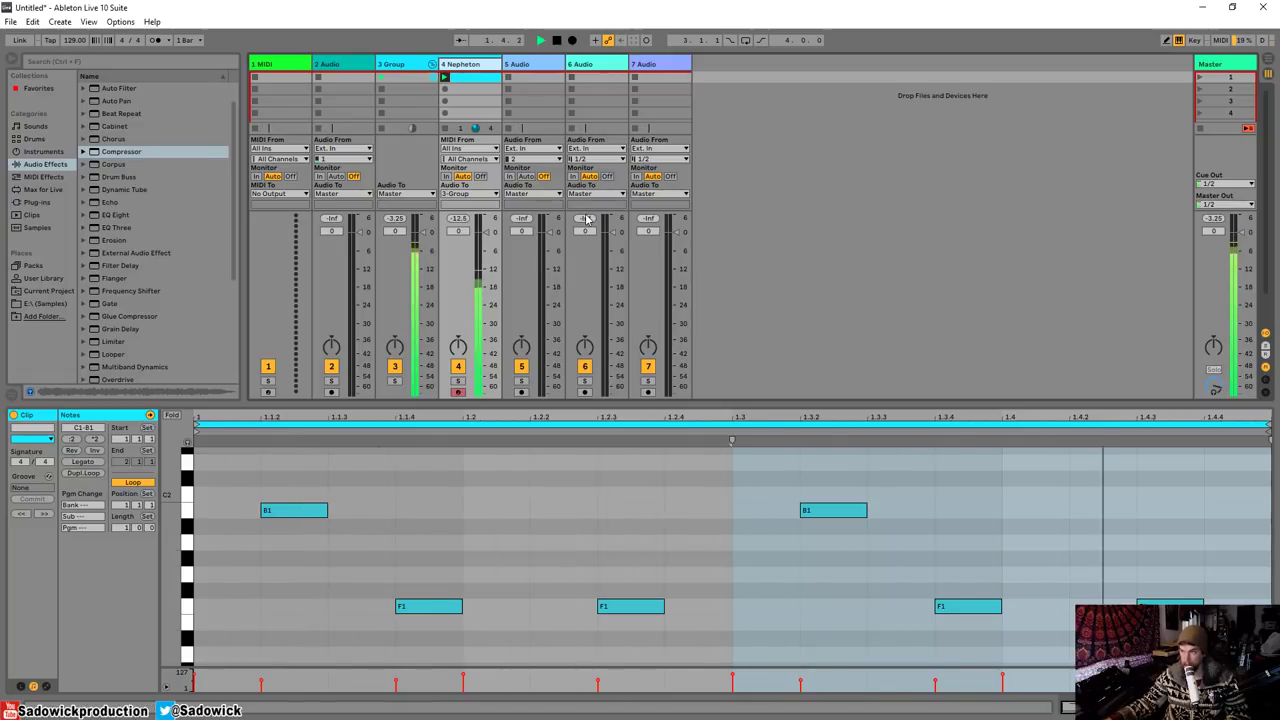
key(space)
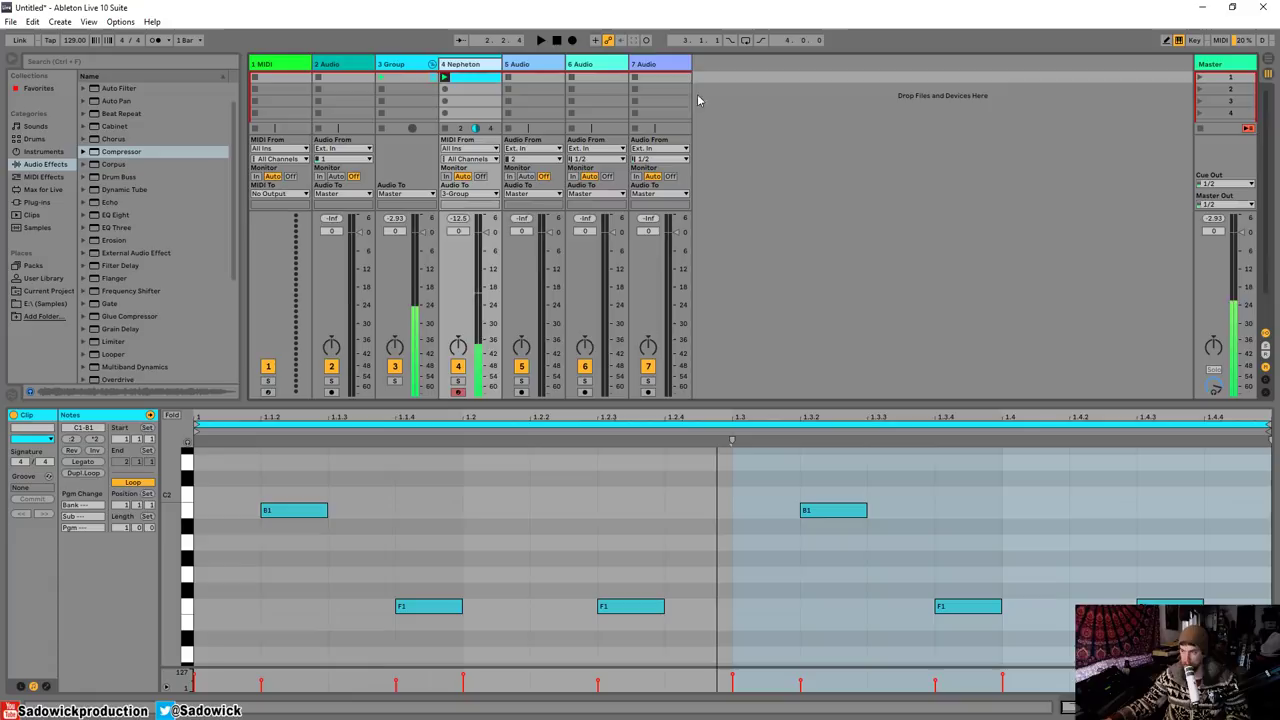
click(649, 66)
key(Delete)
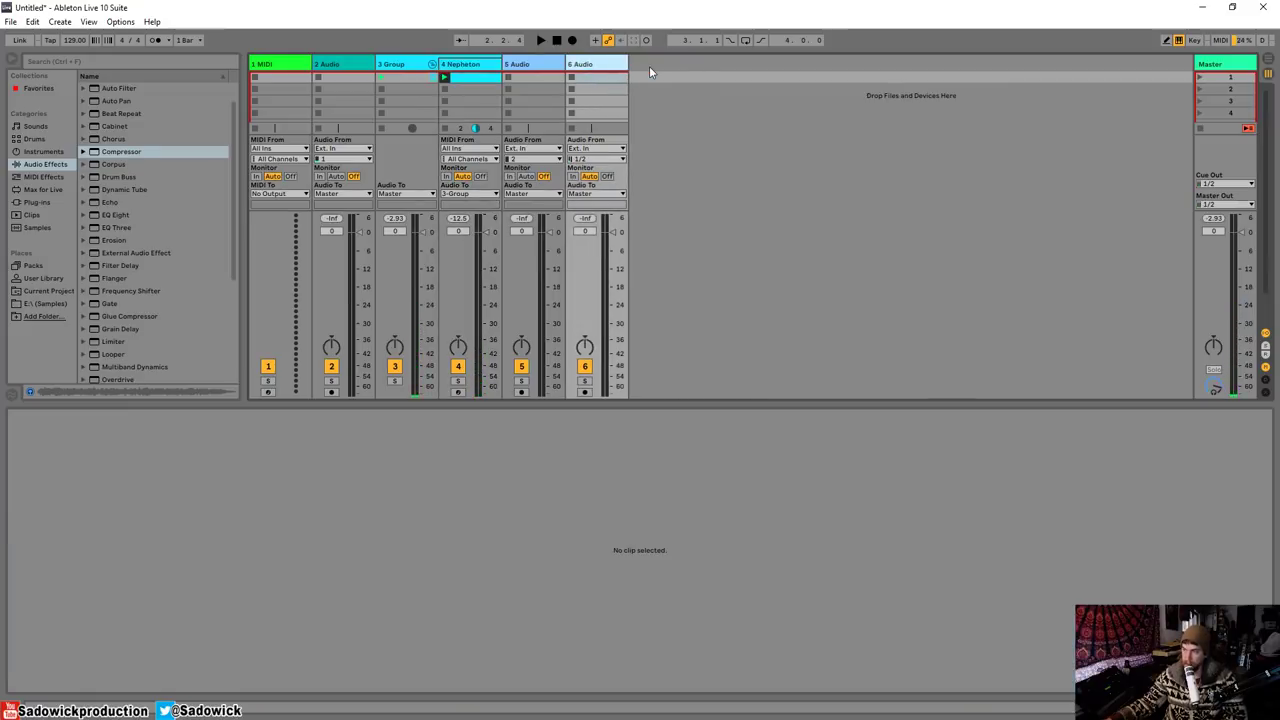
key(Delete)
key(Delete)
- Insert a MIDI track after Nepheton and create a clip on it with one E3 note spanning the full bar
right_click(546, 67)
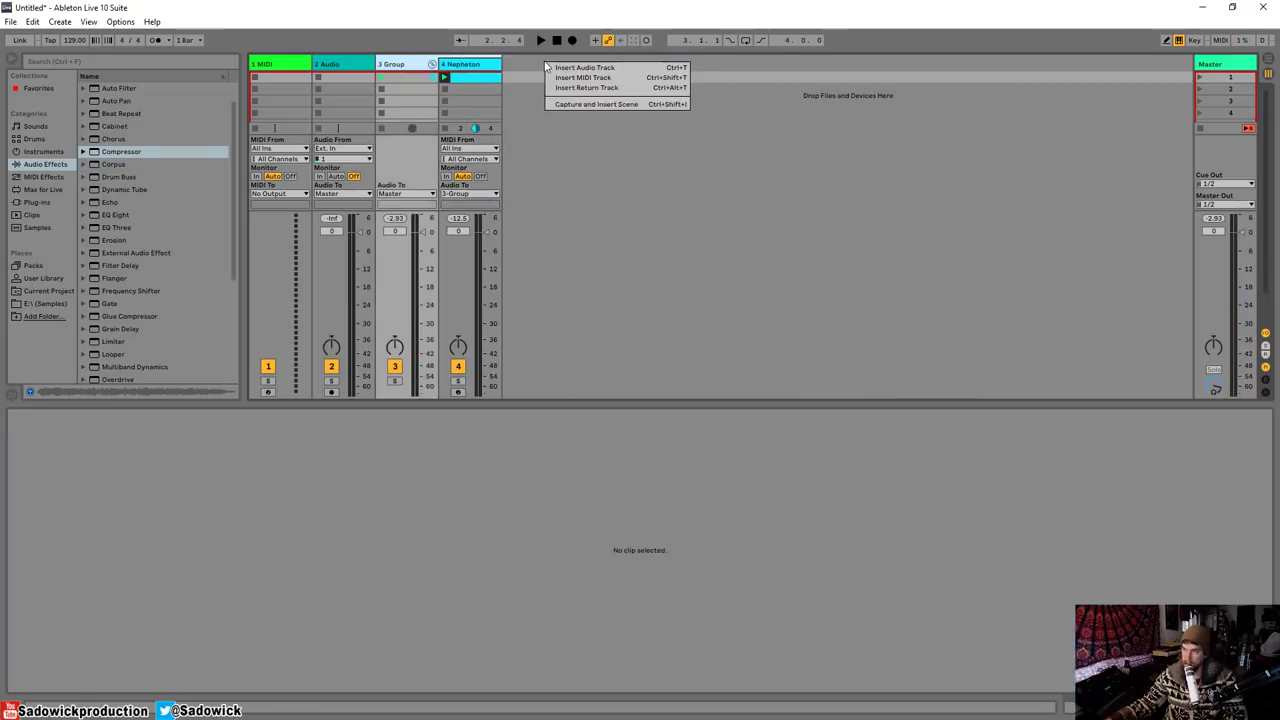
click(601, 79)
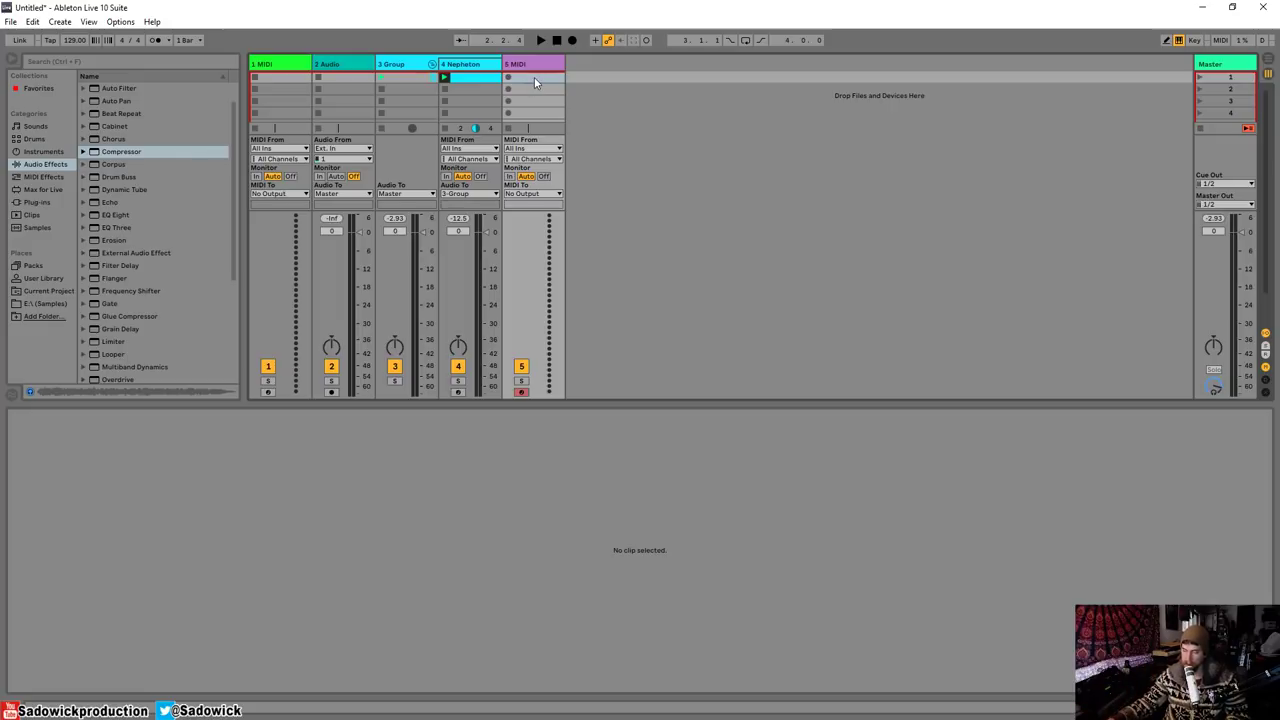
double_click(535, 78)
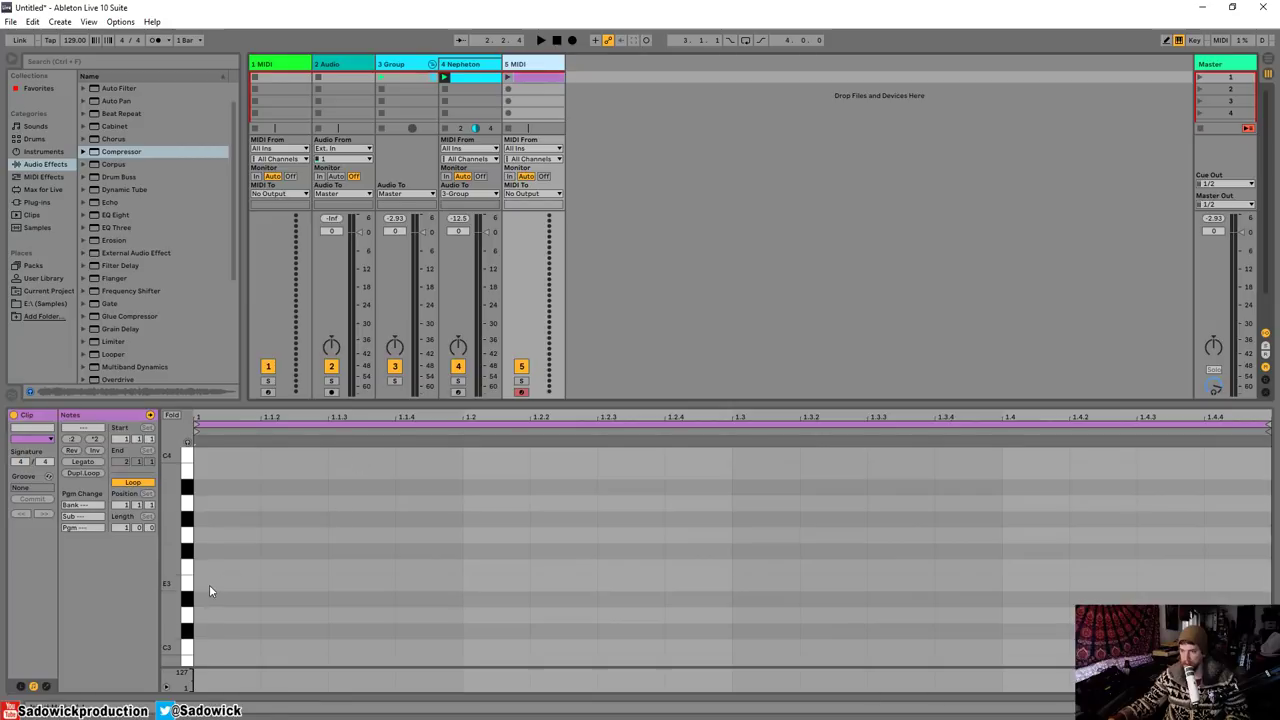
double_click(209, 584)
drag(260, 584, 1268, 584)
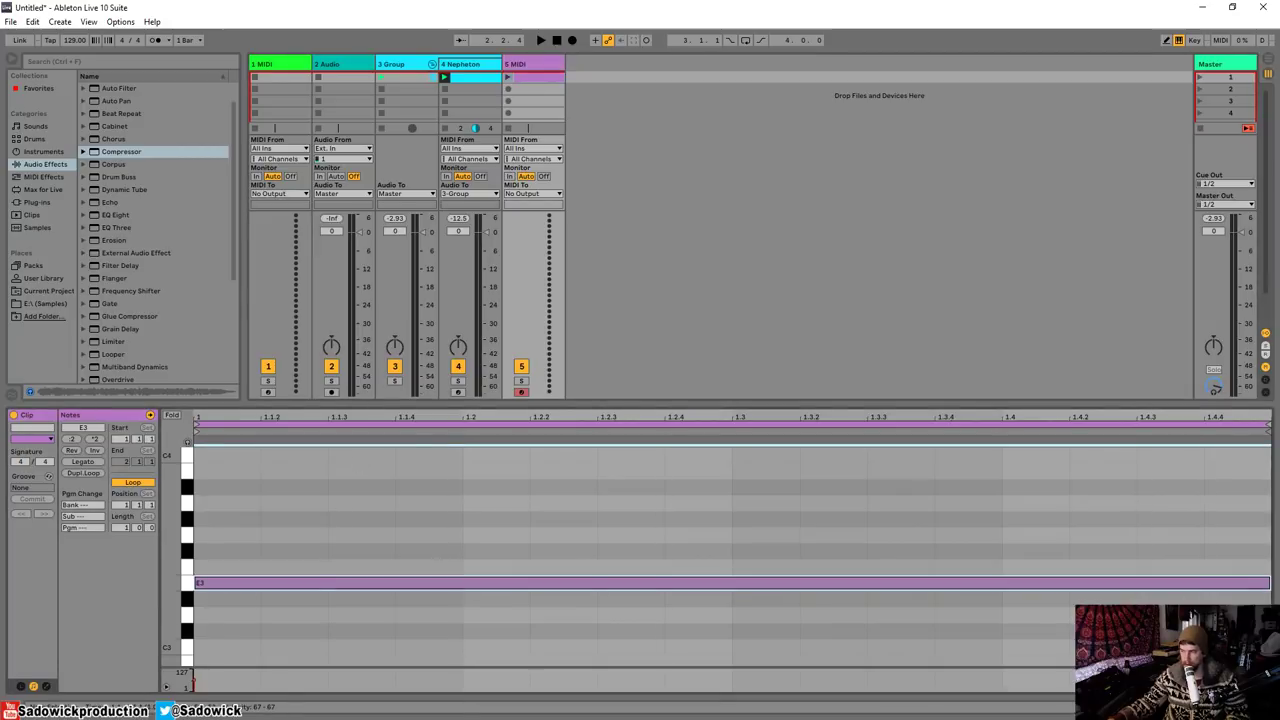
- Show the new MIDI track's device chain and load the Serum_x64 plug-in onto the track
key(shift+Tab)
click(37, 216)
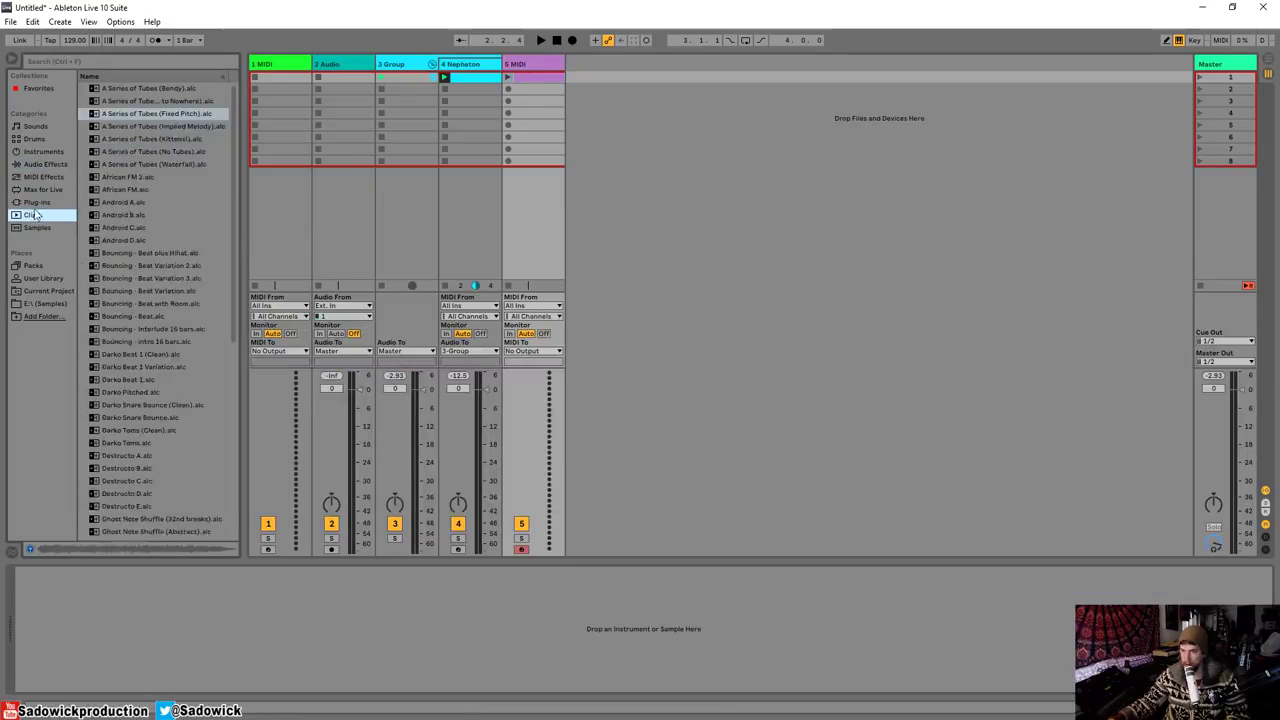
click(38, 204)
scroll(157, 480, down, 1)
mouse_move(120, 520)
mouse_down()
mouse_move(453, 207)
mouse_move(515, 66)
mouse_up()
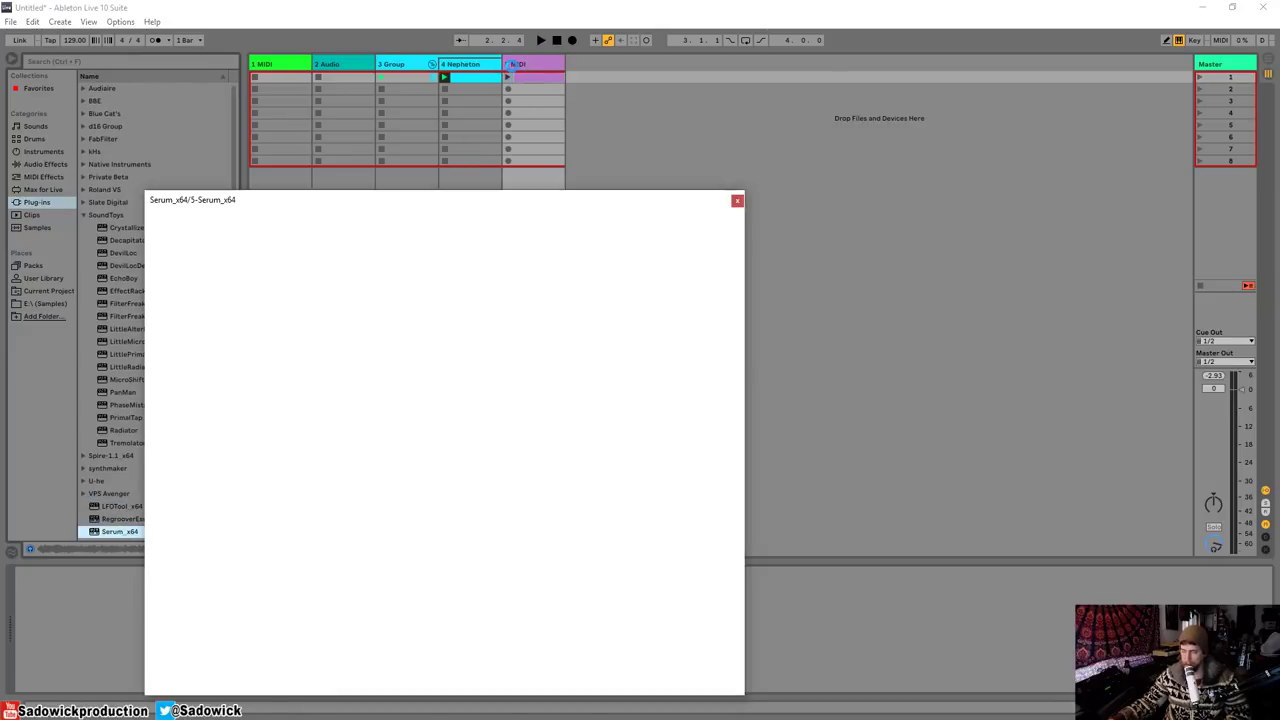
- In Serum, disable oscillator A, enable the noise oscillator and raise its level to about 45%
click(259, 266)
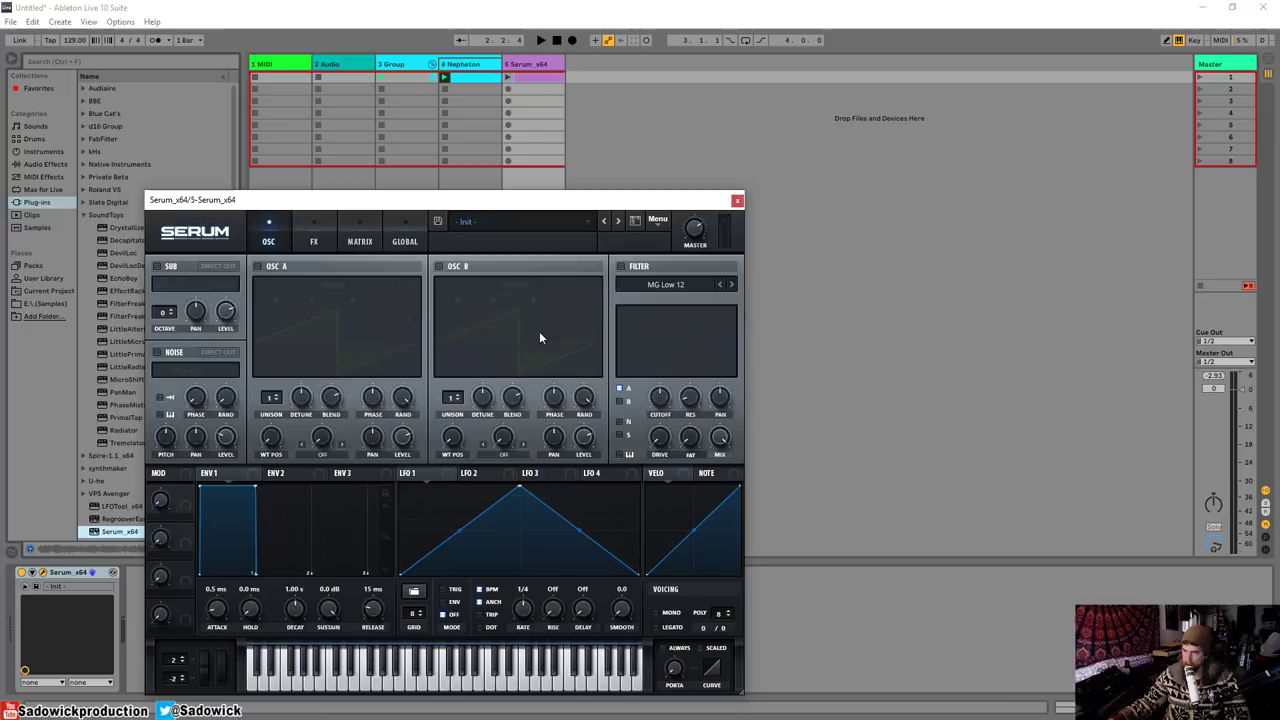
click(157, 353)
key(space)
drag(226, 438, 228, 406)
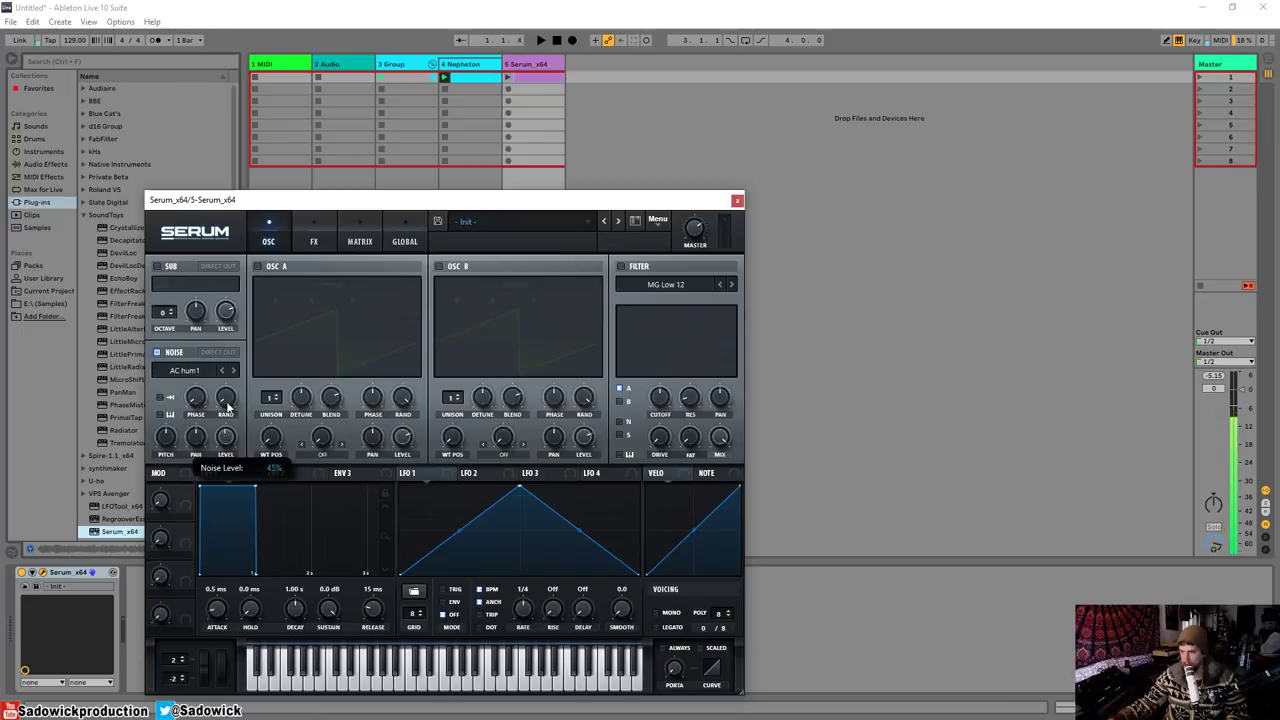
key(space)
- Launch the clip on the Serum track to hear the noise oscillator, and stop playback
drag(497, 201, 918, 99)
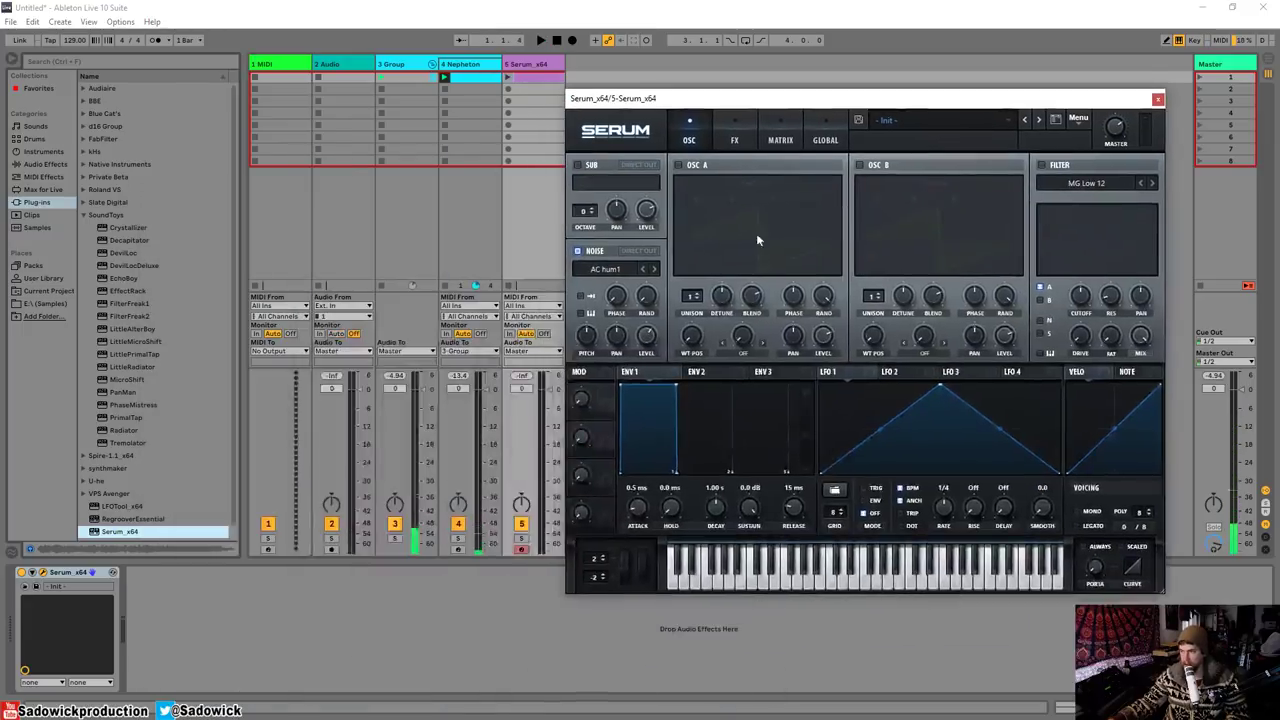
click(512, 85)
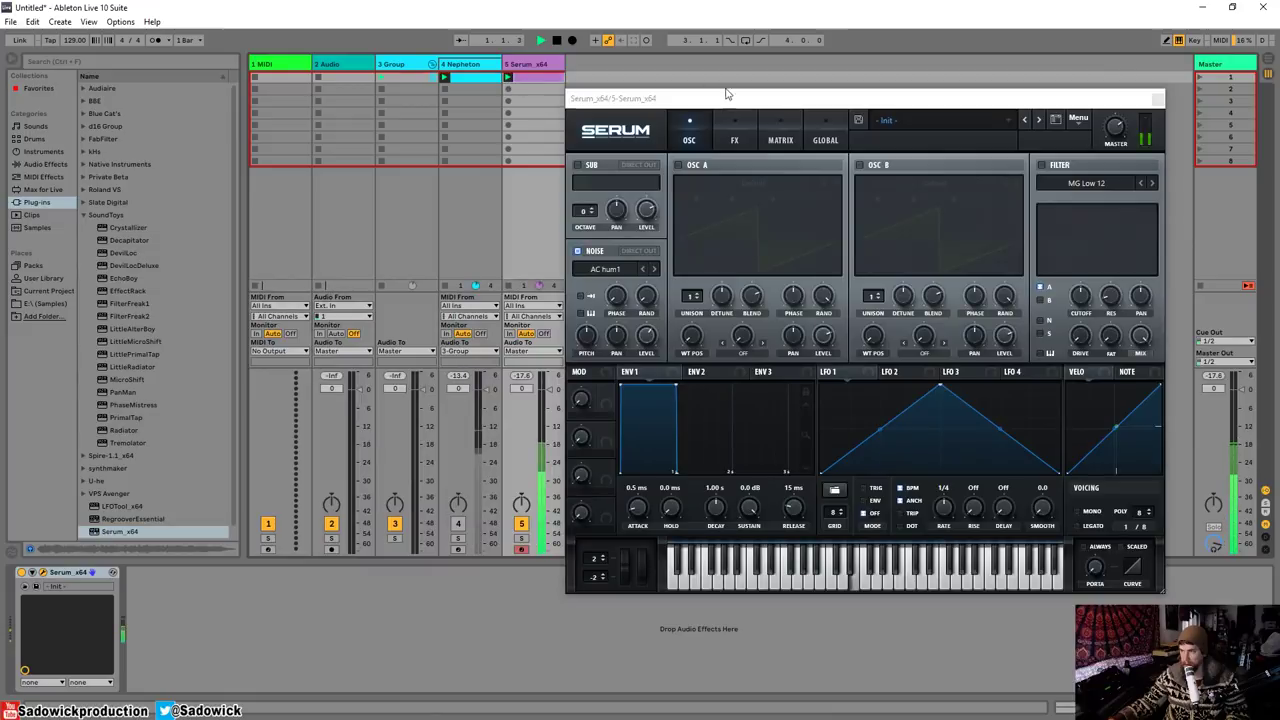
drag(787, 105, 358, 97)
key(space)
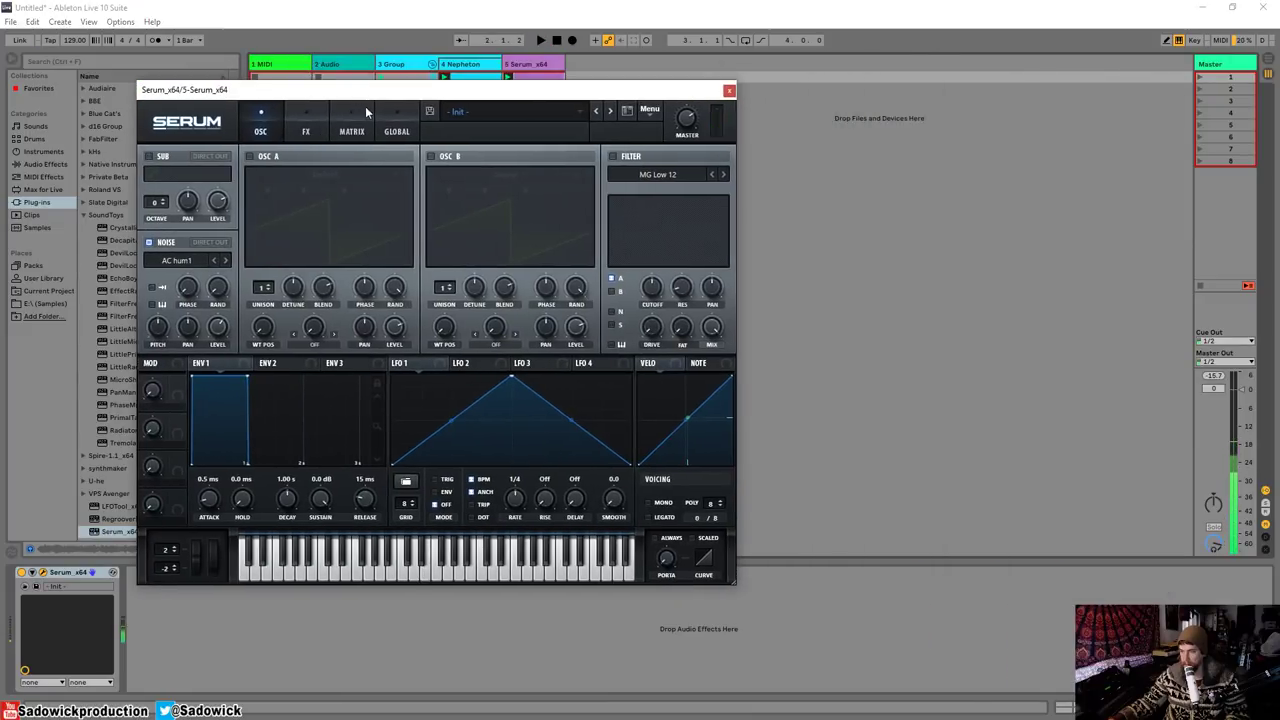
- Go through the Analog noise samples starting from AlphaNz and choose ARP white for Serum's noise oscillator
click(176, 262)
mouse_move(195, 277)
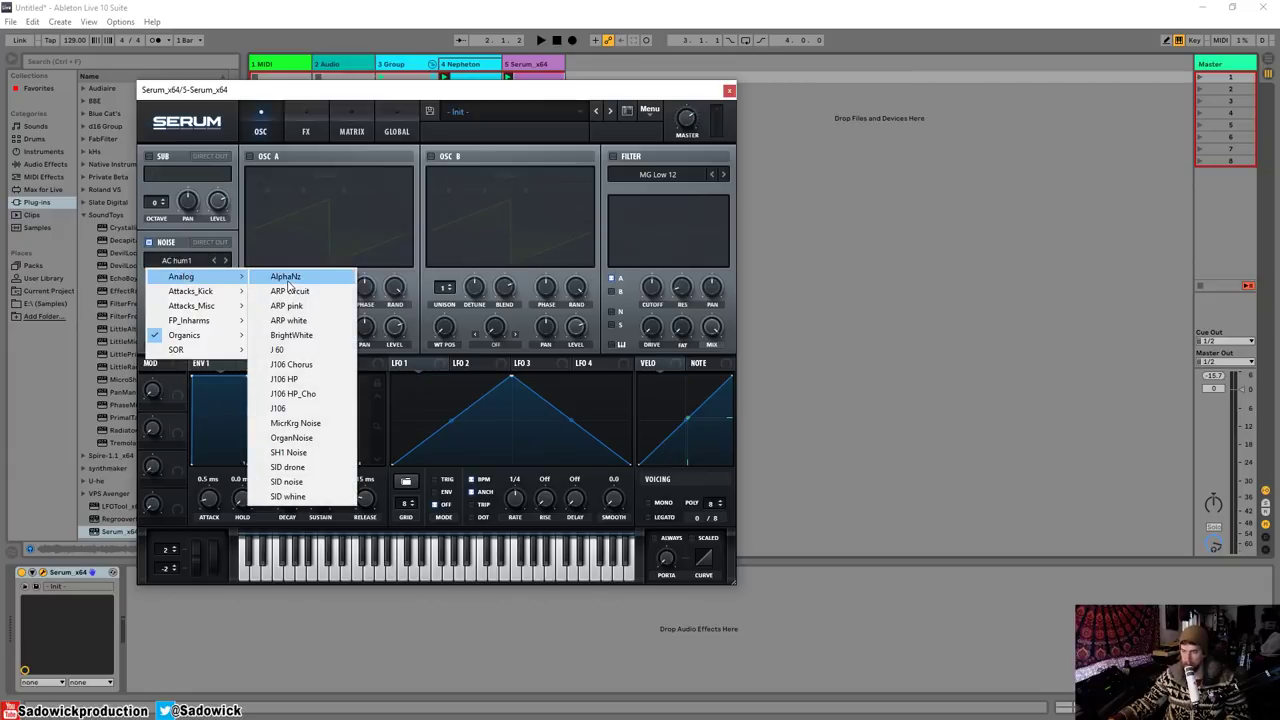
click(288, 280)
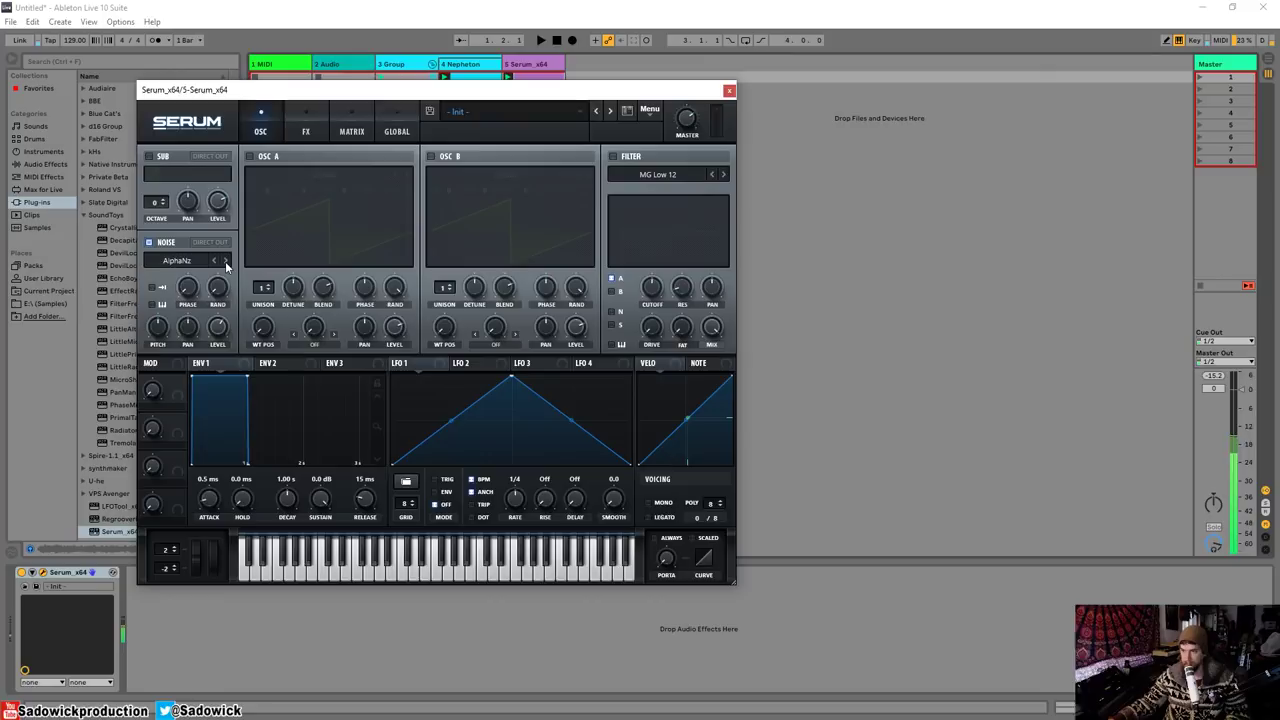
click(226, 262)
click(226, 262)
click(226, 262)
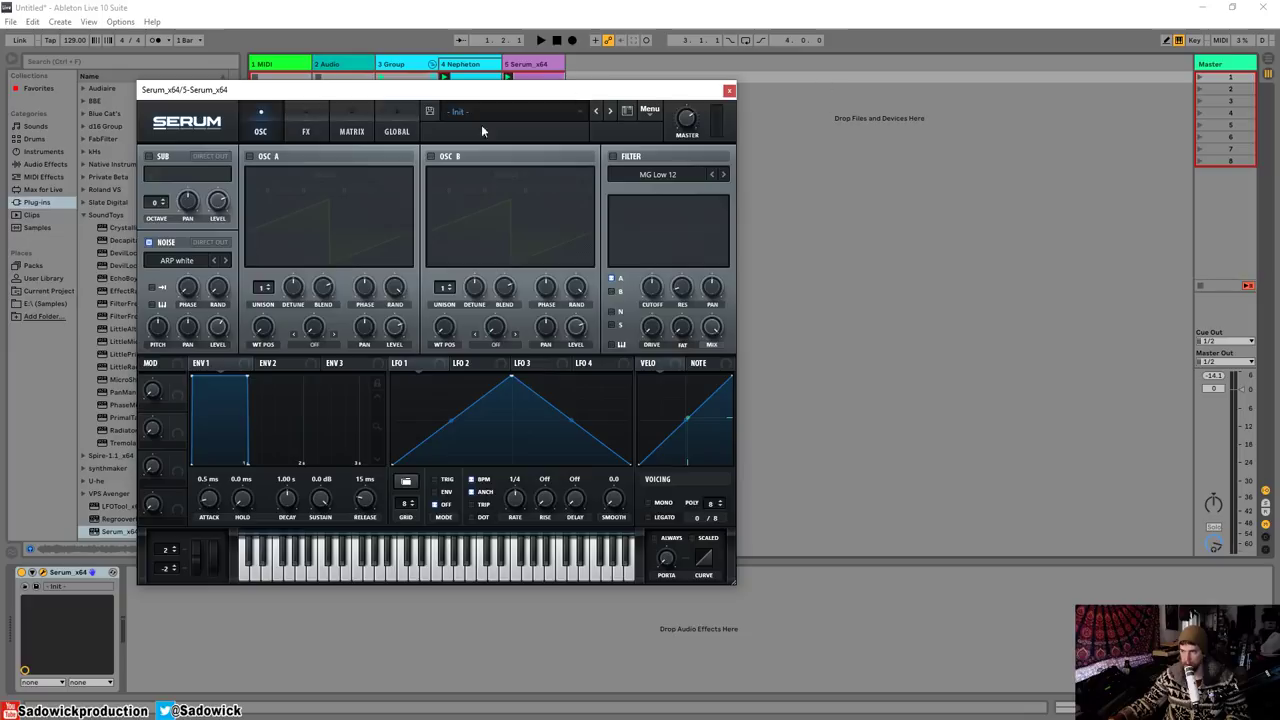
- Add an Arpeggiator MIDI effect in front of Serum, keeping the plug-in window clear of the track
drag(481, 112, 771, 95)
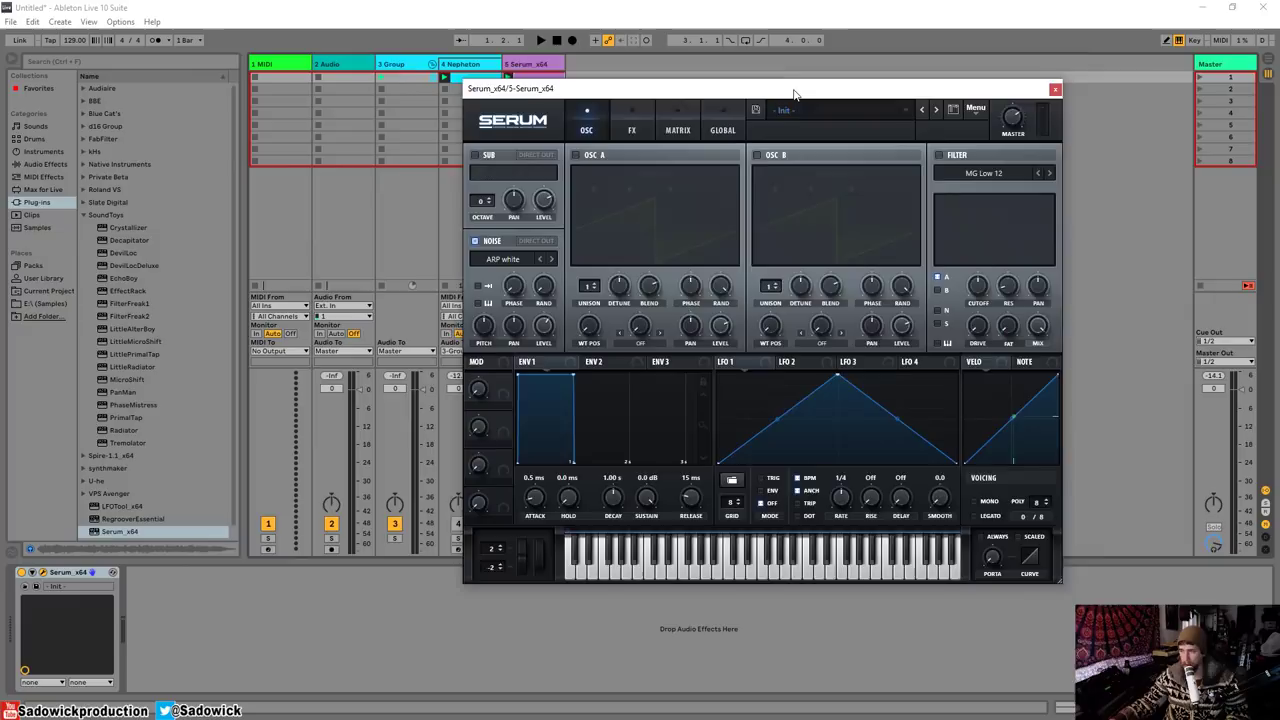
drag(794, 95, 841, 79)
click(42, 177)
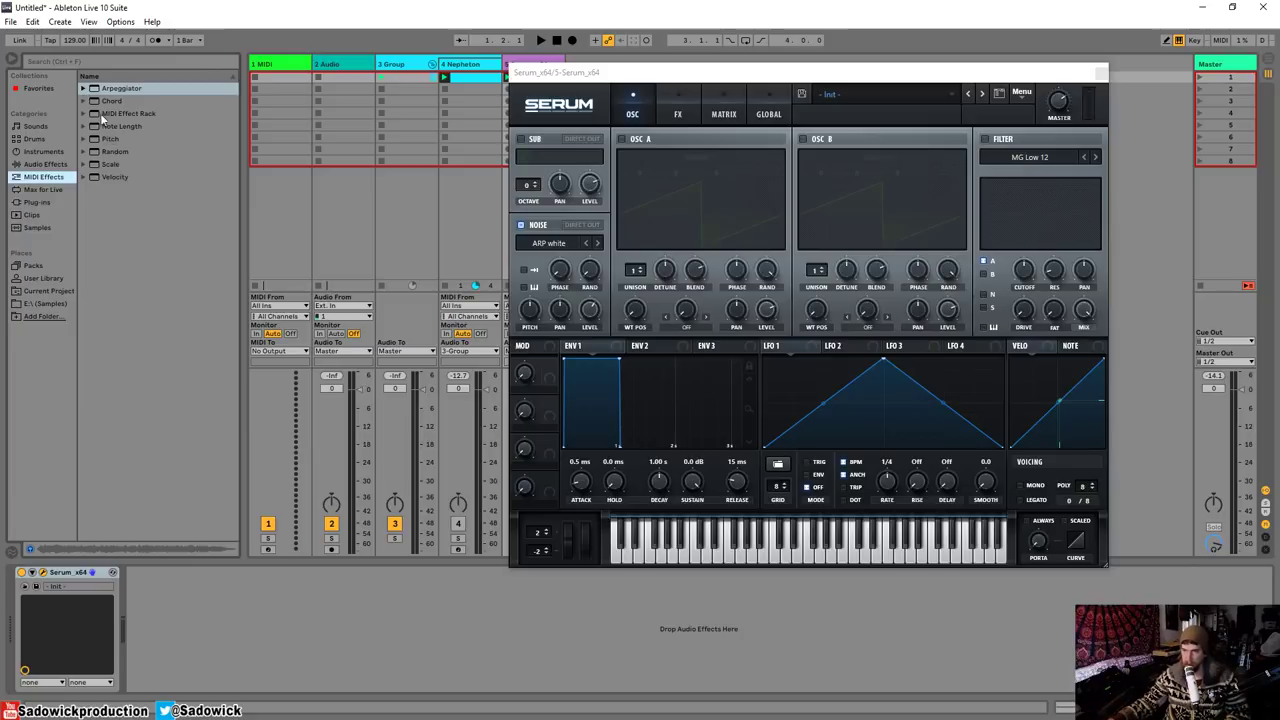
drag(105, 89, 32, 619)
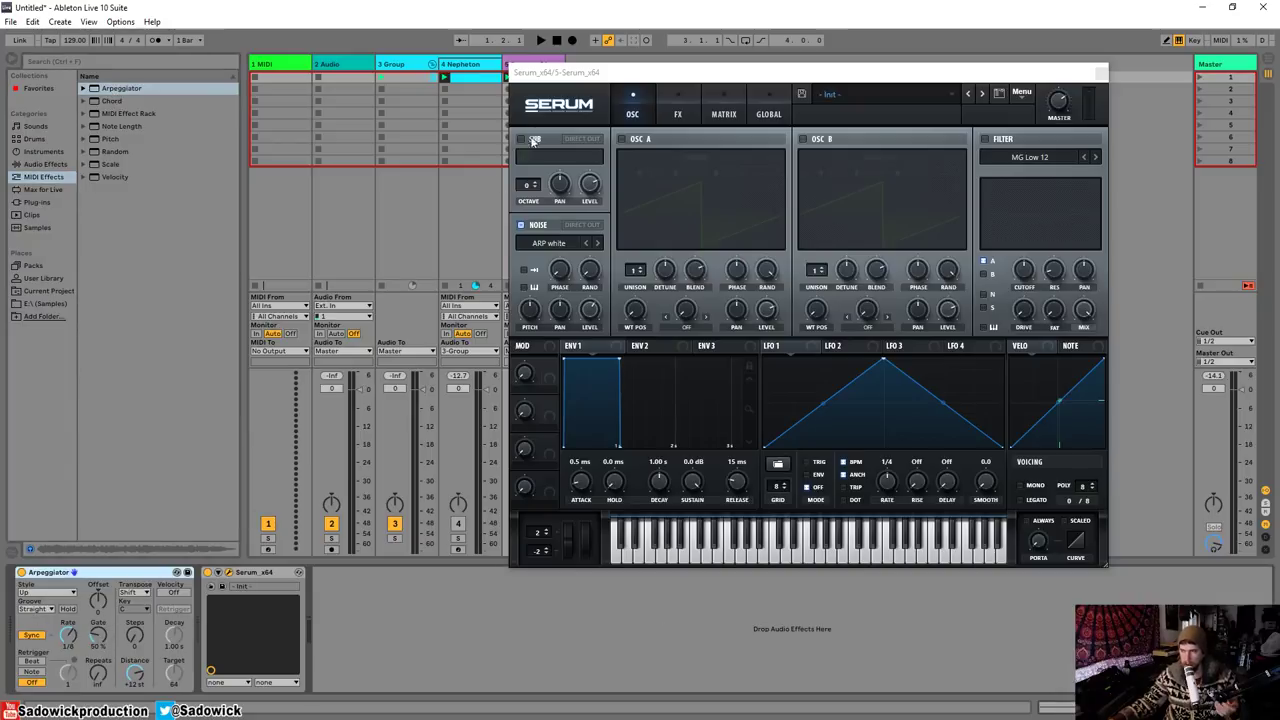
drag(560, 77, 632, 78)
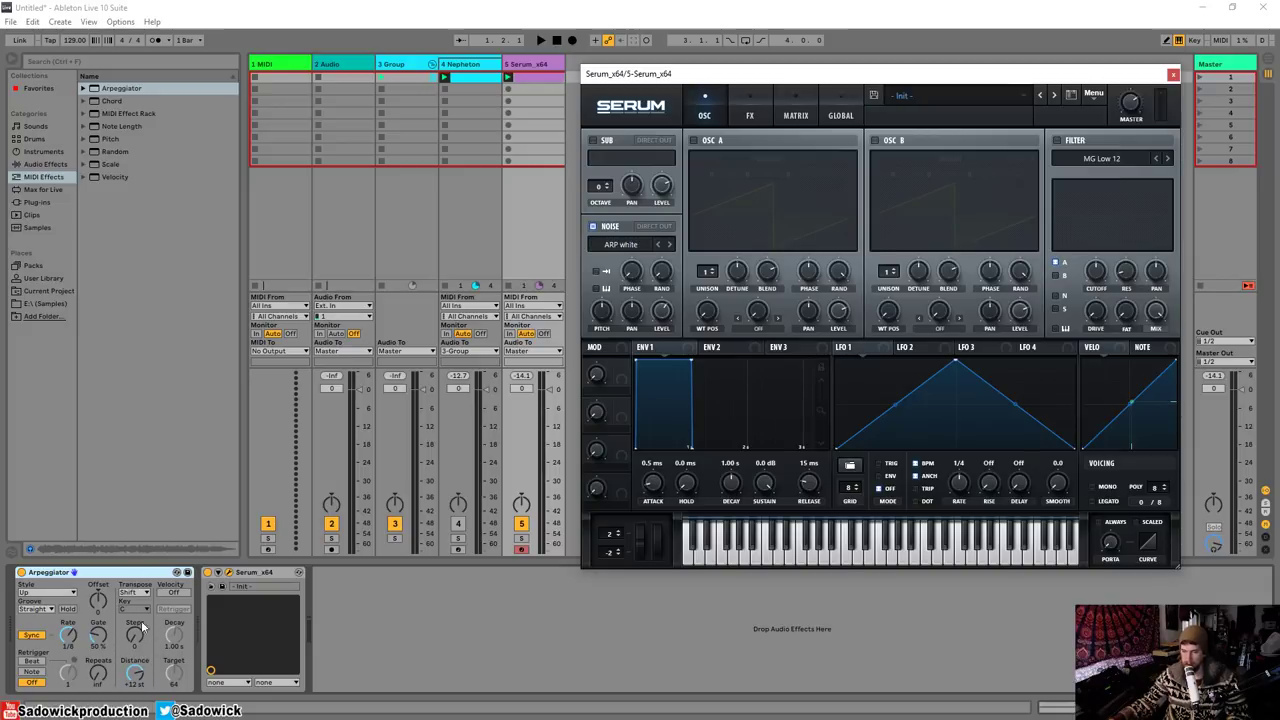
- Set the Arpeggiator's rate to 1/16 and its gate to 20% while auditioning the pattern
drag(98, 636, 98, 622)
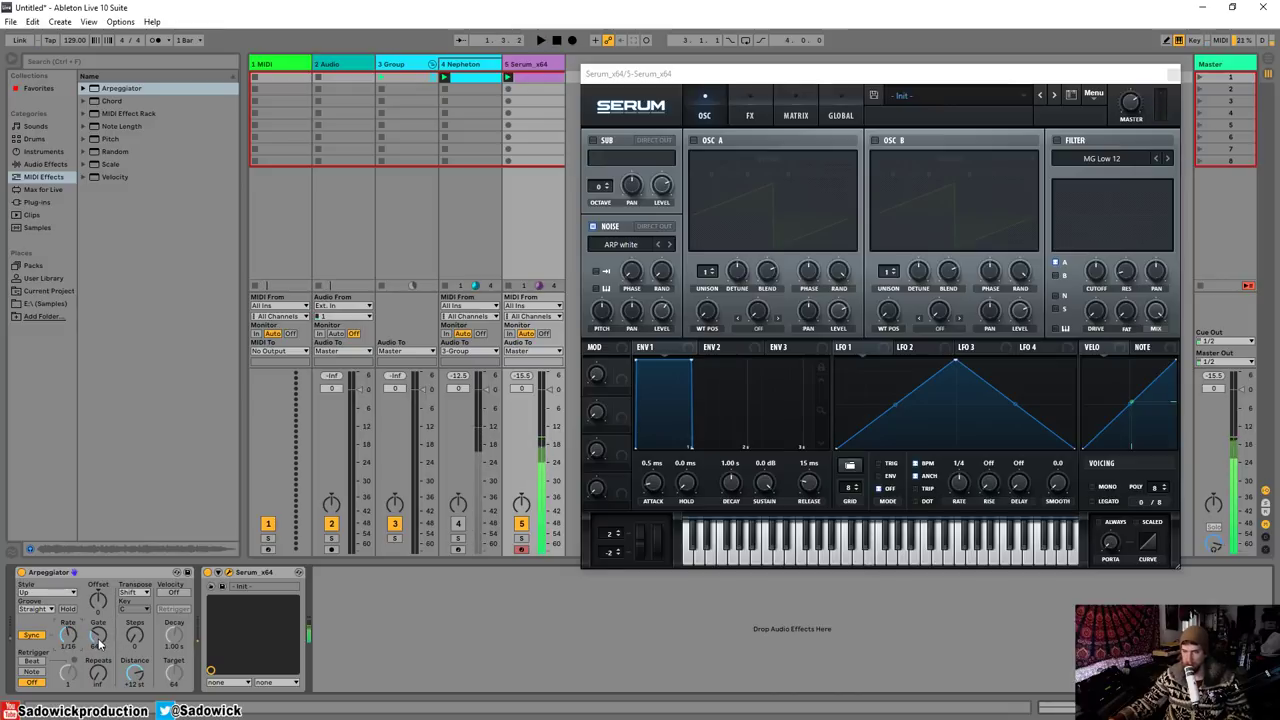
drag(98, 636, 98, 685)
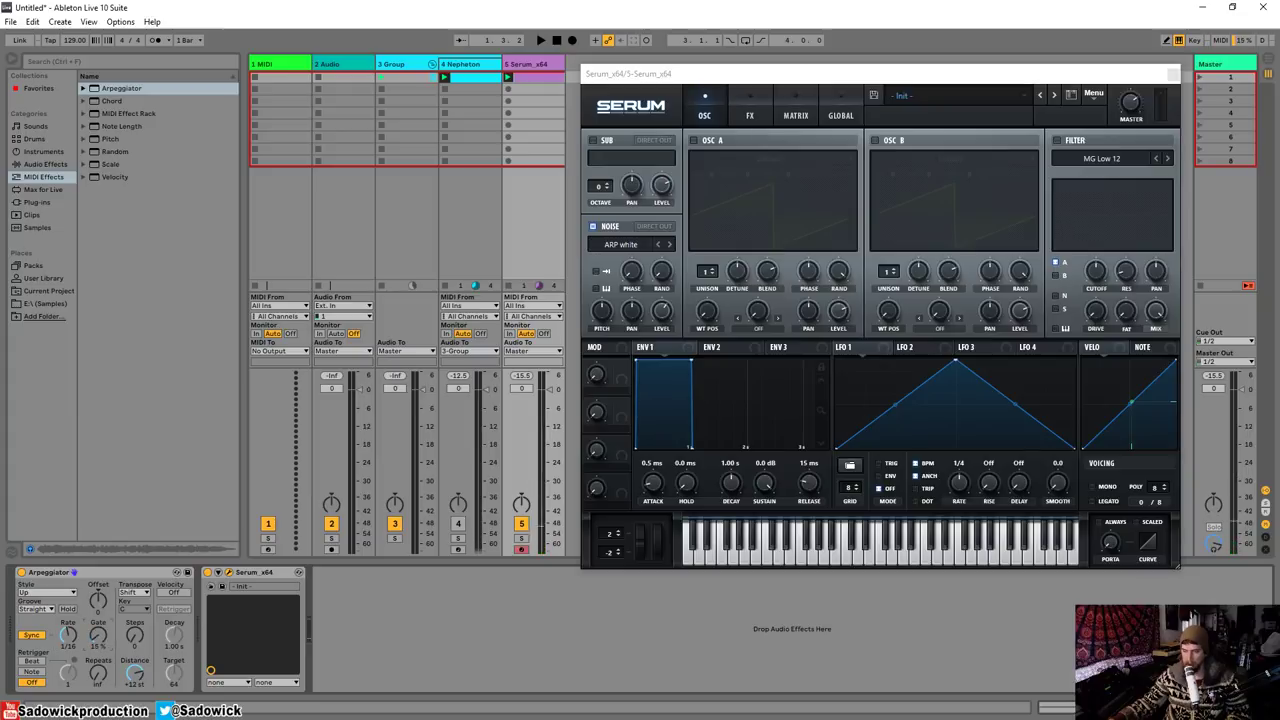
key(space)
mouse_move(98, 636)
mouse_down()
mouse_move(98, 620)
mouse_move(98, 636)
mouse_up()
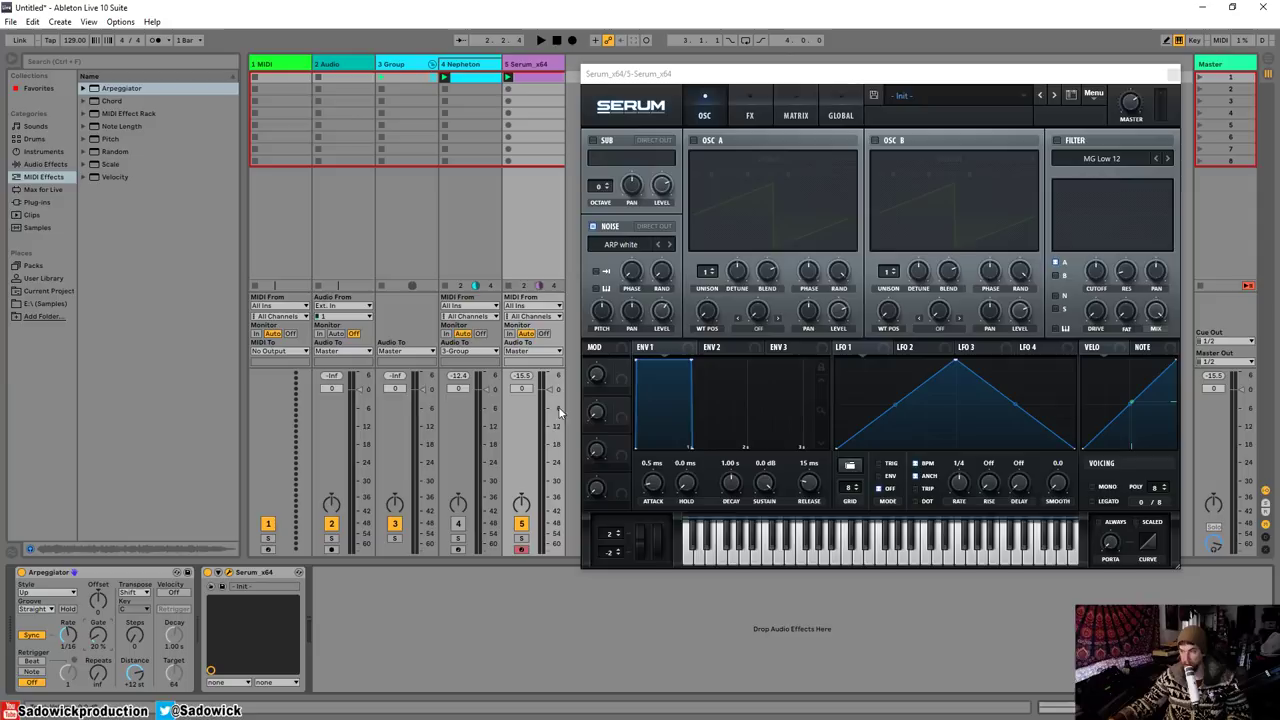
- Assign Envelope 1 to Serum's noise level, adjust the level's modulation and audition the sound
drag(792, 77, 685, 87)
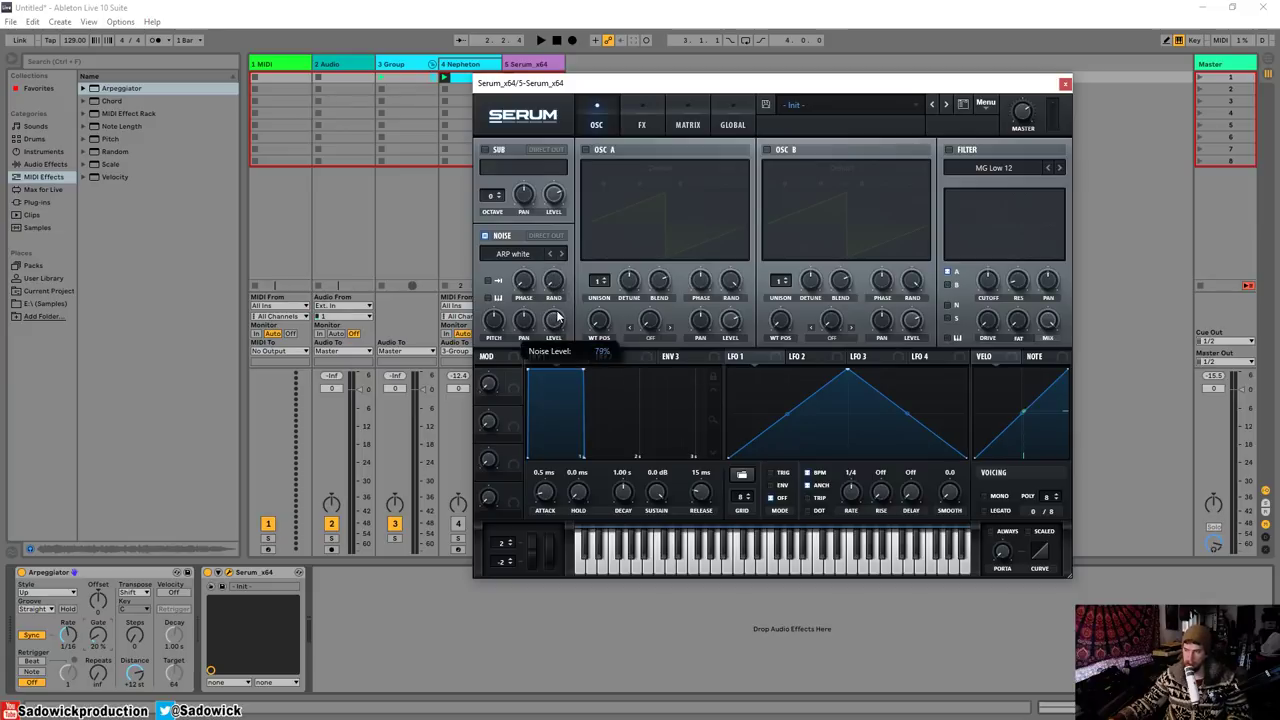
drag(581, 366, 556, 322)
mouse_move(539, 364)
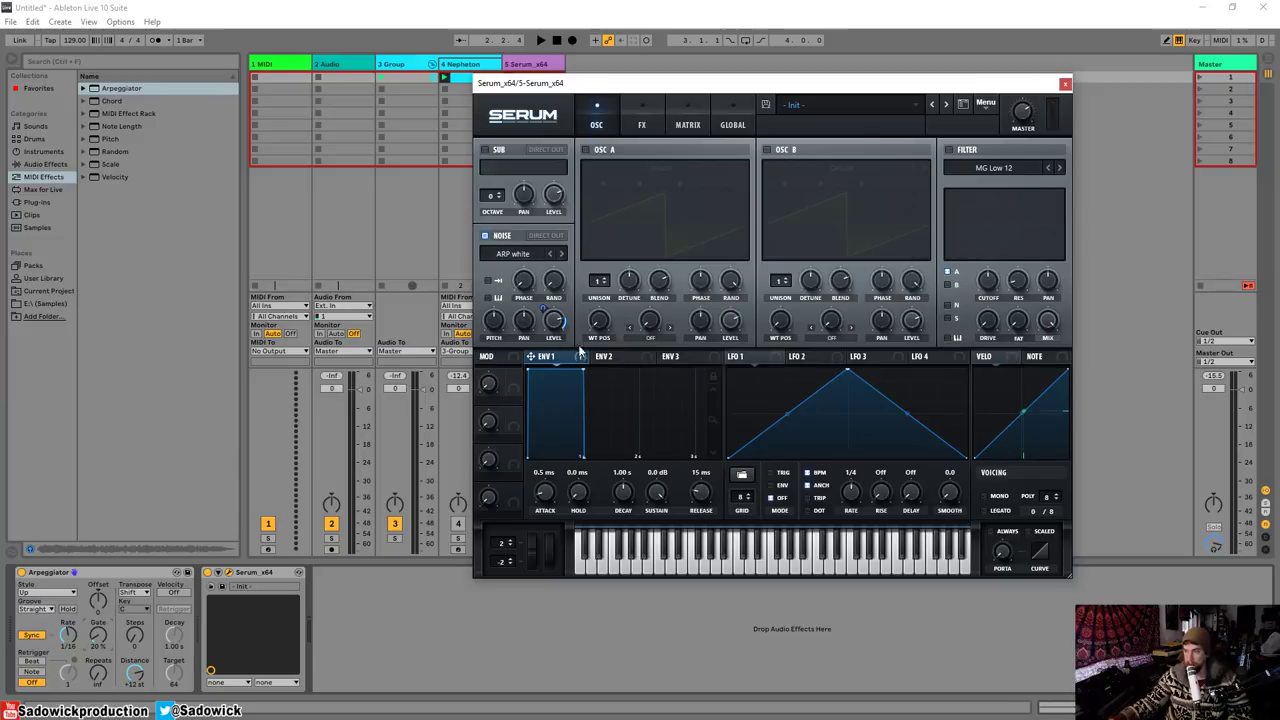
drag(551, 326, 552, 267)
key(space)
key(space)
- Shape Envelope 1 into a short hit with 524 ms decay, sustain at minus infinity dB and 0.0 ms release
mouse_move(584, 371)
mouse_down()
mouse_move(557, 483)
mouse_move(608, 431)
mouse_move(573, 368)
mouse_up()
drag(704, 499, 705, 455)
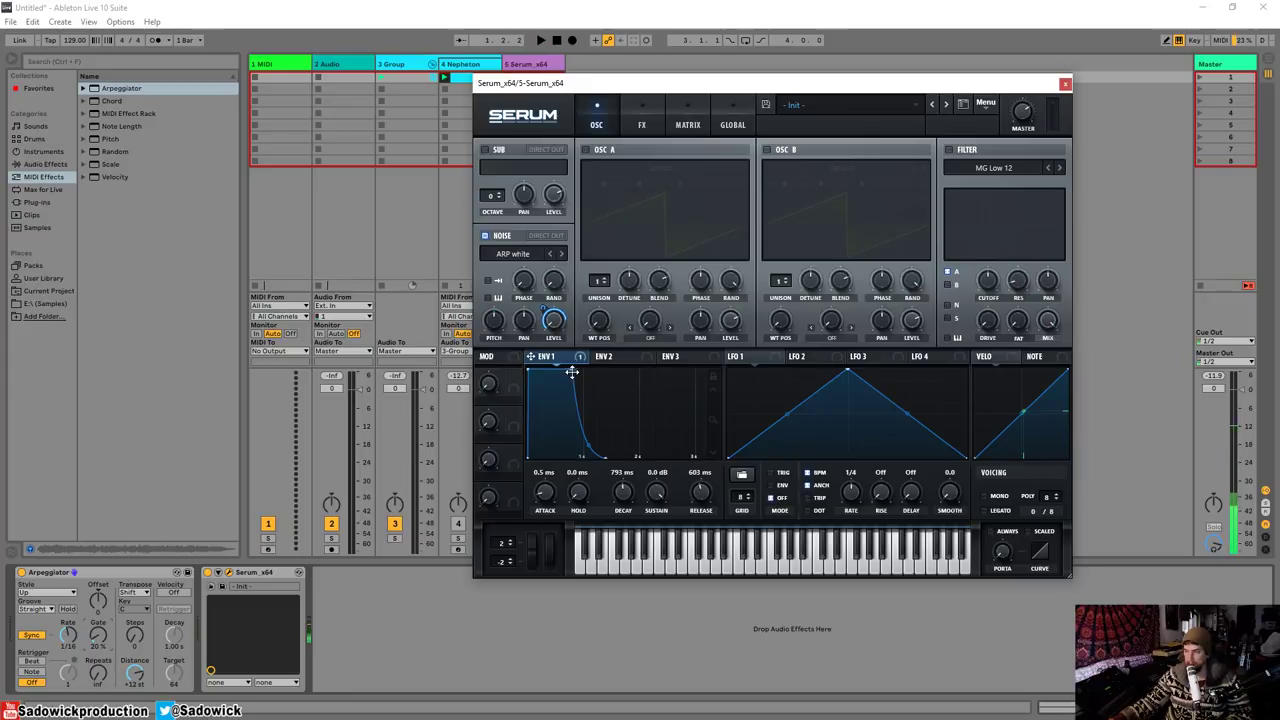
drag(704, 498, 704, 555)
drag(571, 370, 556, 456)
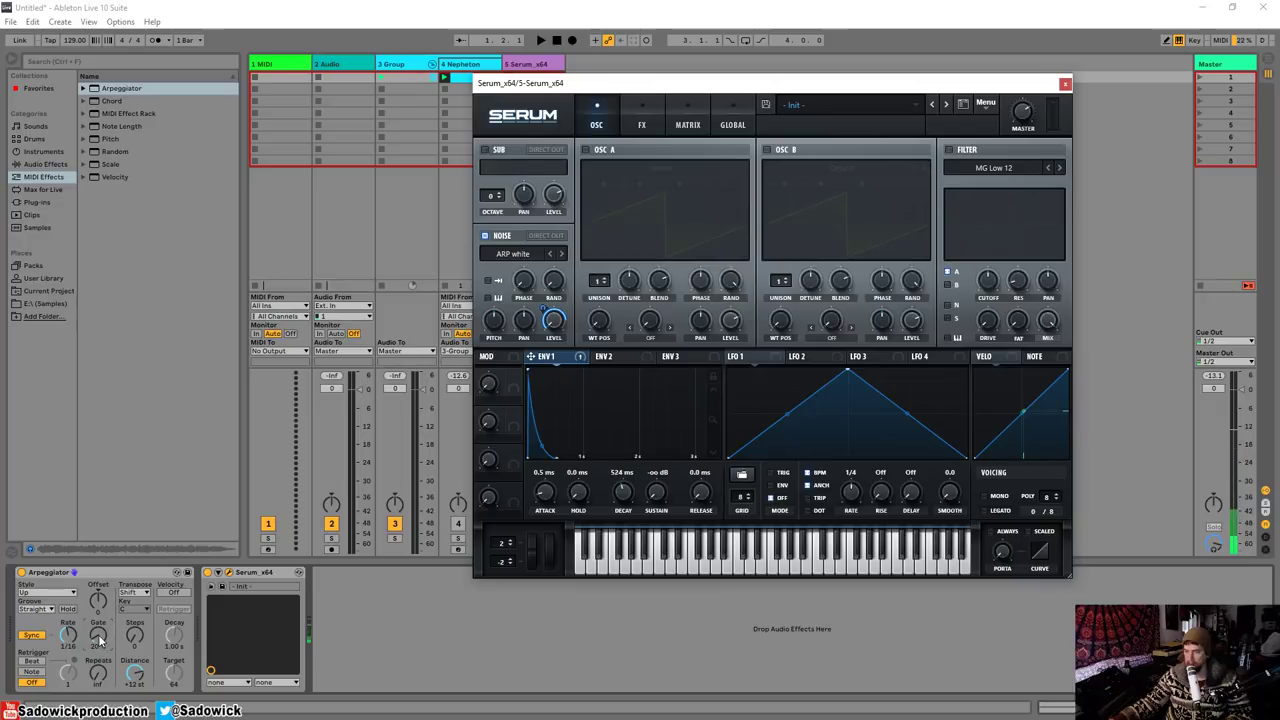
- Try the Arpeggiator's gate at 66% during playback
key(space)
drag(97, 639, 97, 602)
key(space)
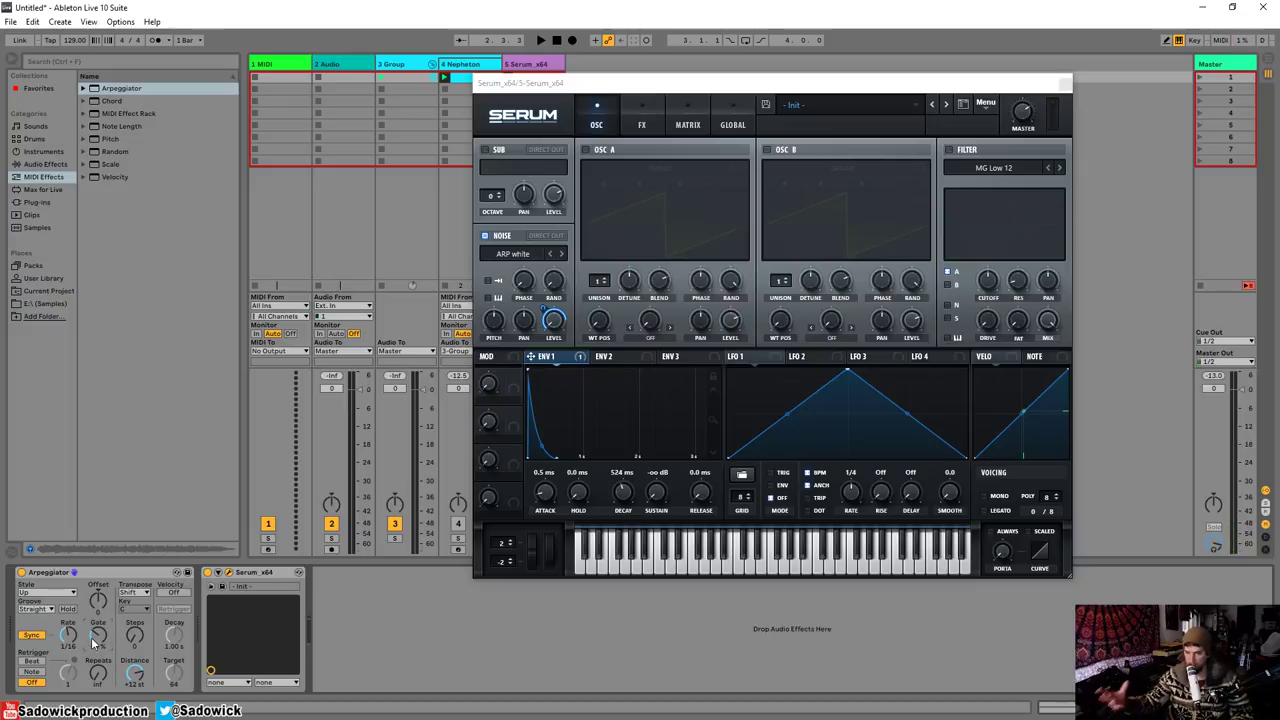
- Group the Arpeggiator and Serum into an Instrument Rack and show its macro controls
click(122, 574)
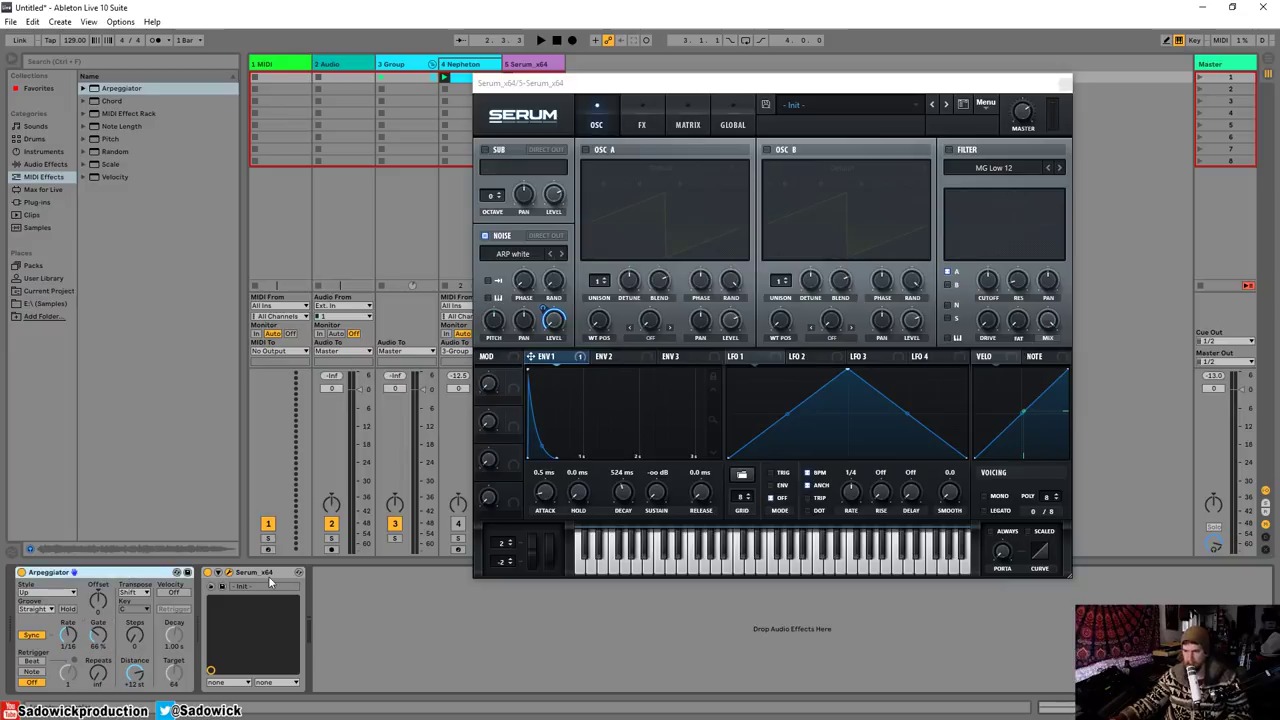
right_click(108, 572)
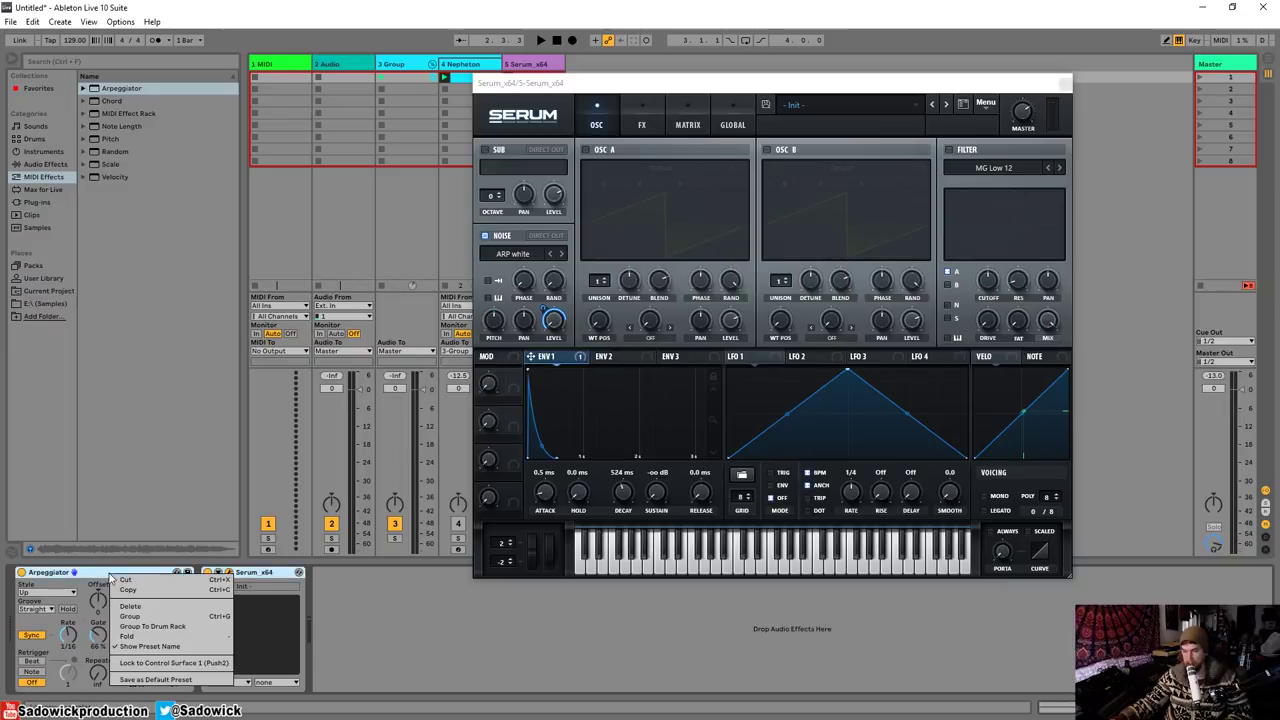
click(148, 613)
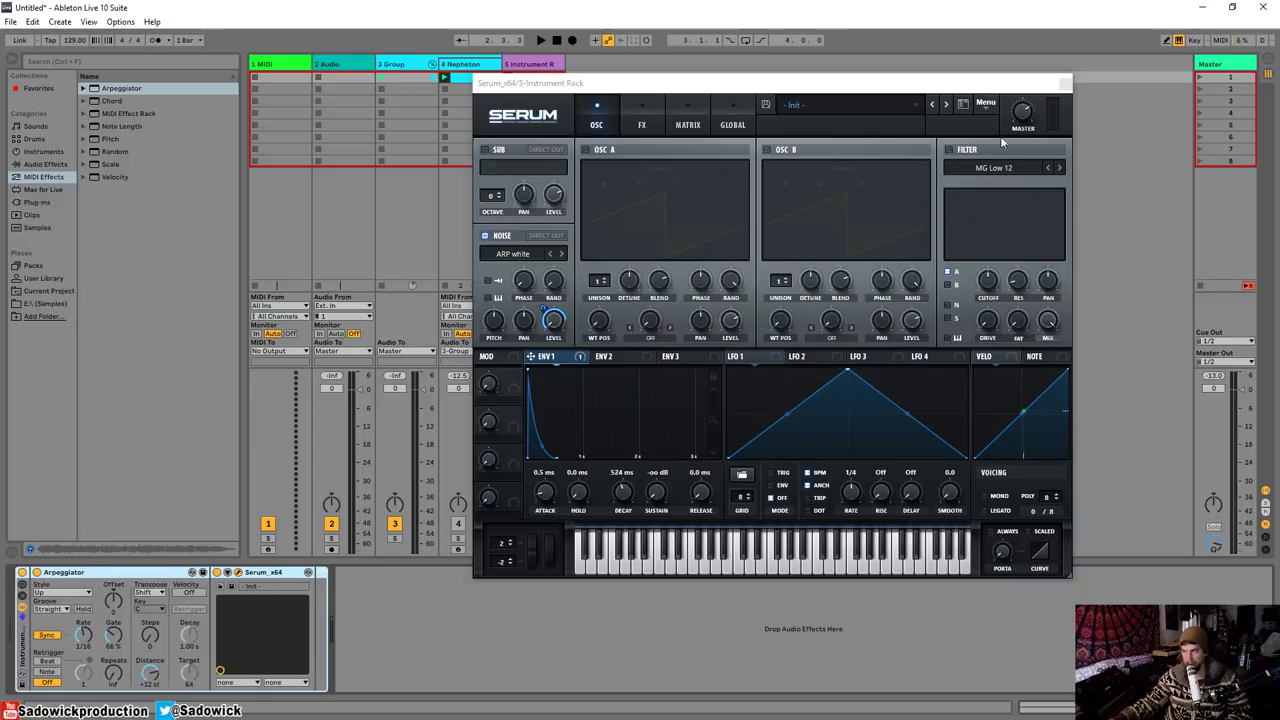
click(21, 588)
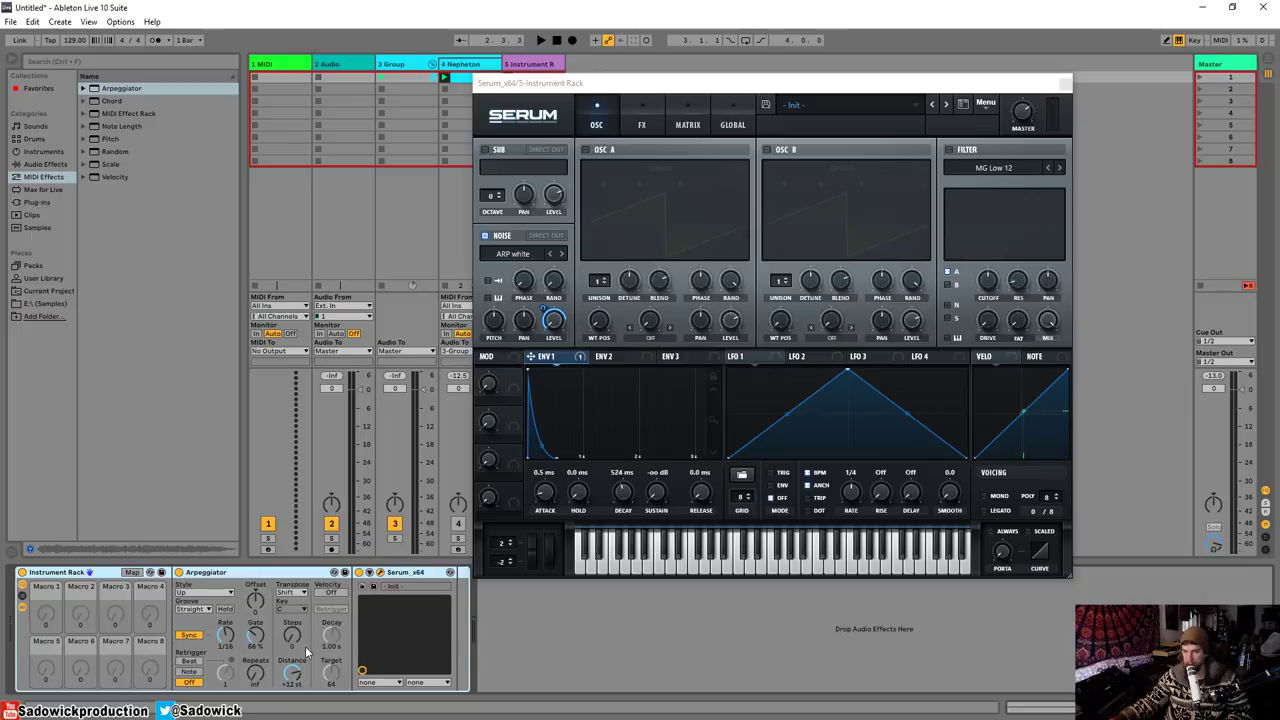
- Map the Arpeggiator's gate to Macro 1, set the macro to about 50% and collapse the Arpeggiator device
drag(260, 639, 260, 641)
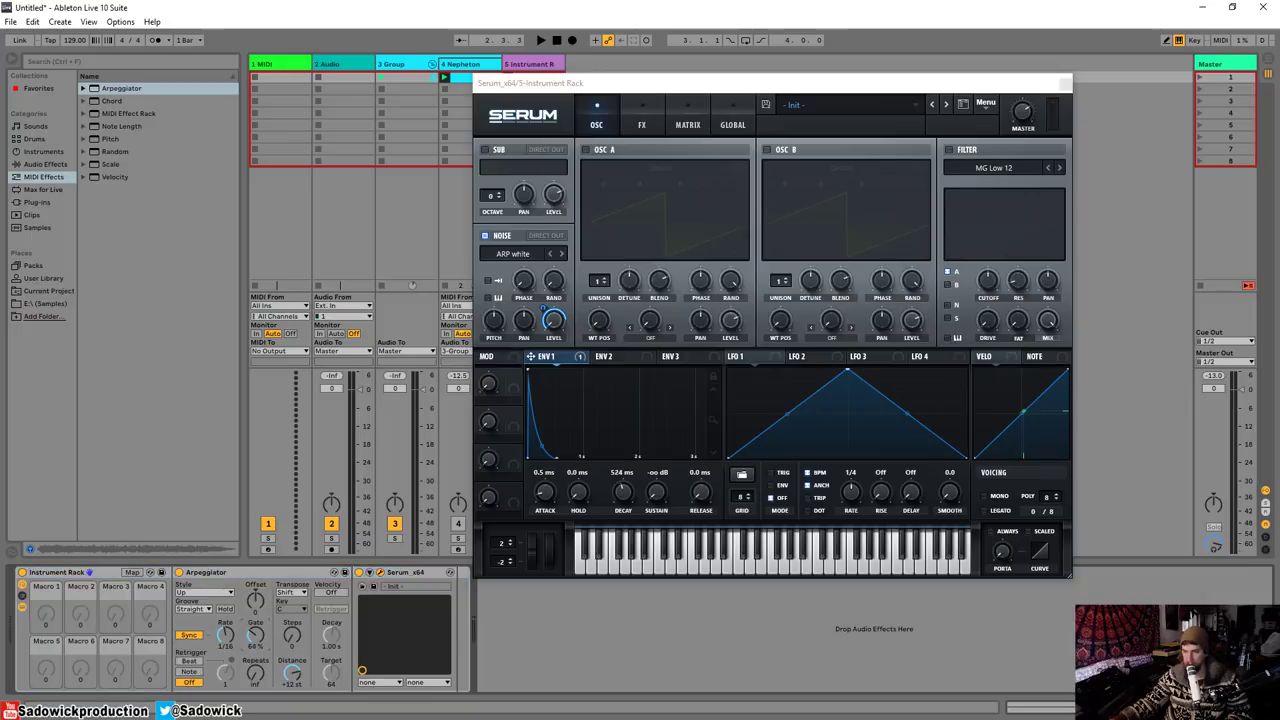
right_click(258, 640)
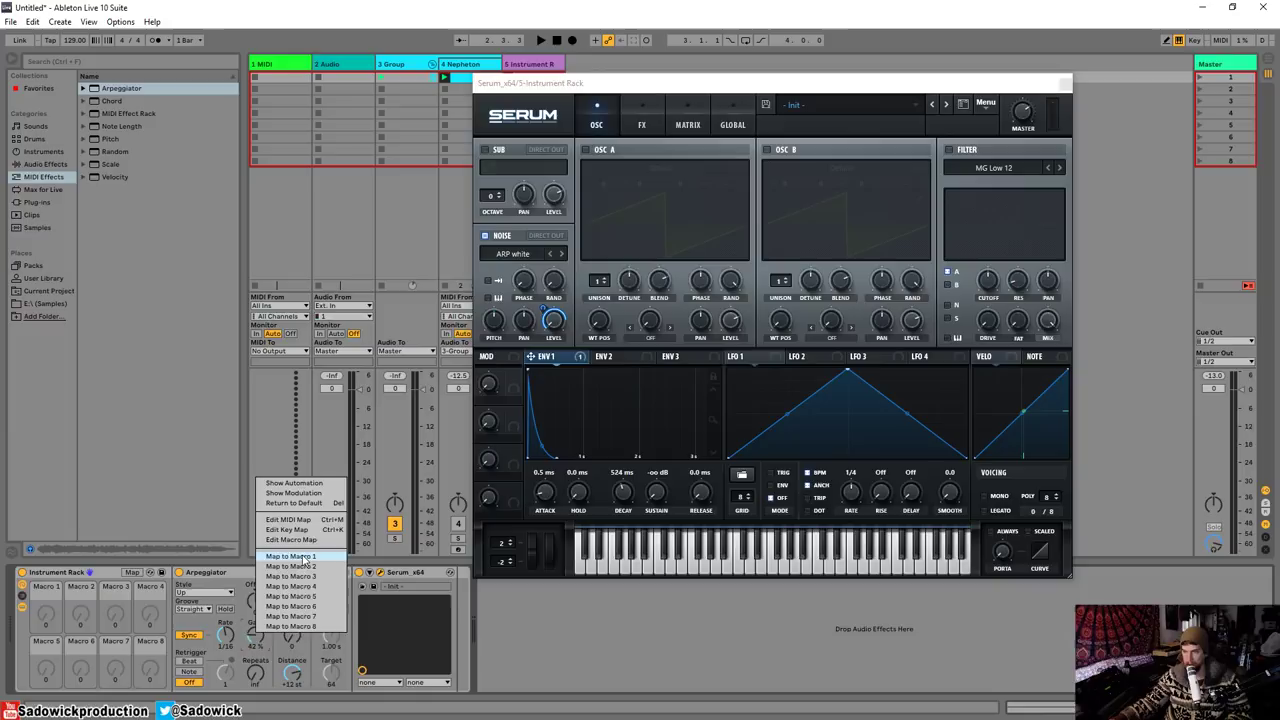
click(260, 567)
drag(45, 610, 45, 565)
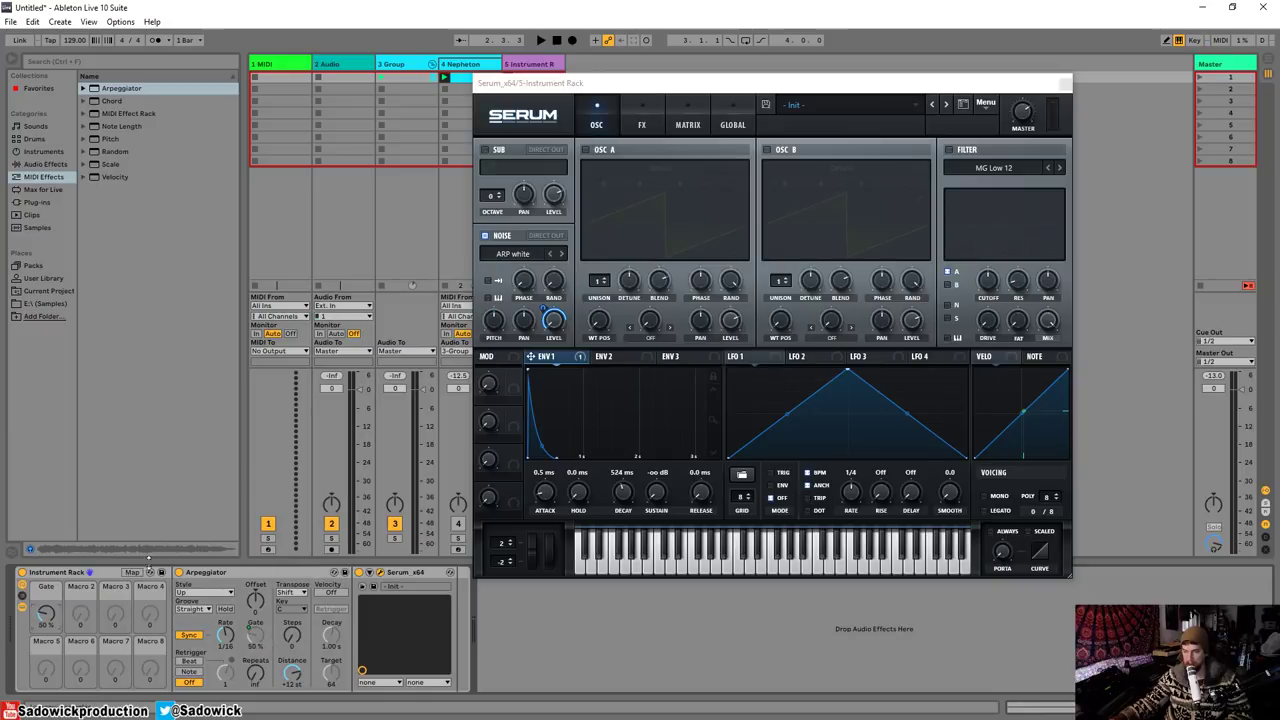
double_click(240, 574)
- Sweep the Gate macro during playback and settle it at 68%
drag(45, 612, 45, 622)
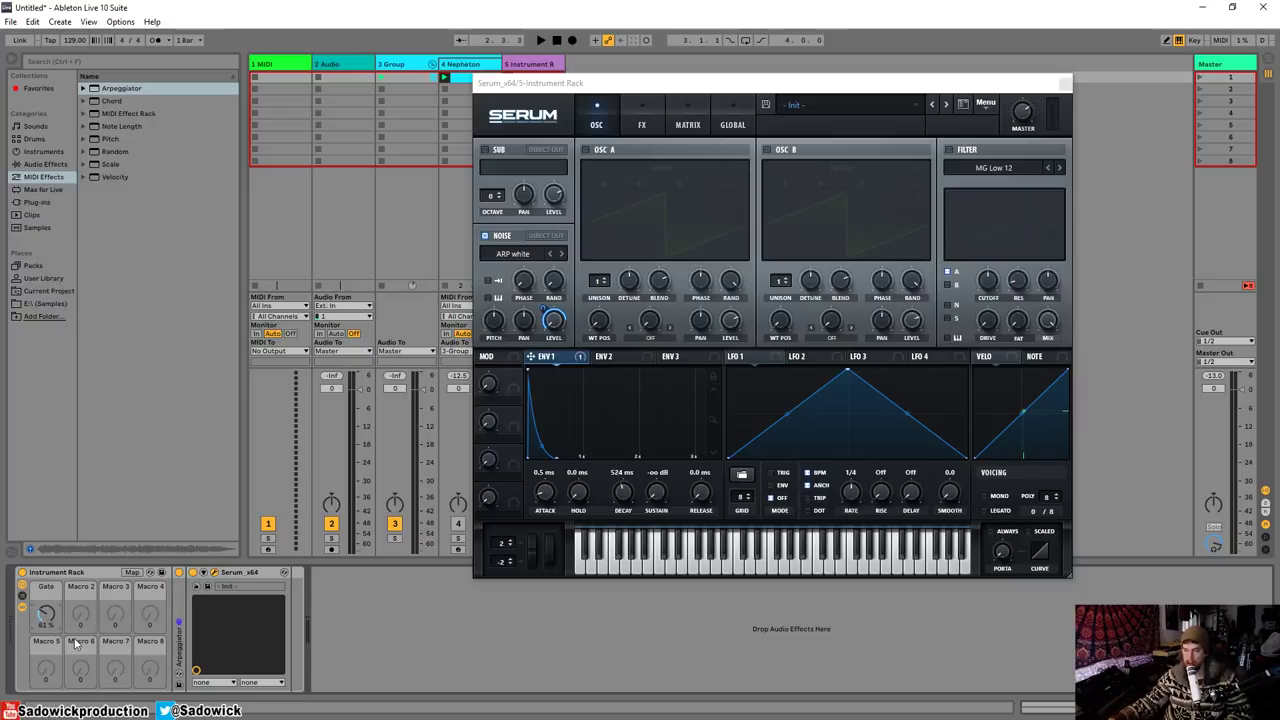
key(space)
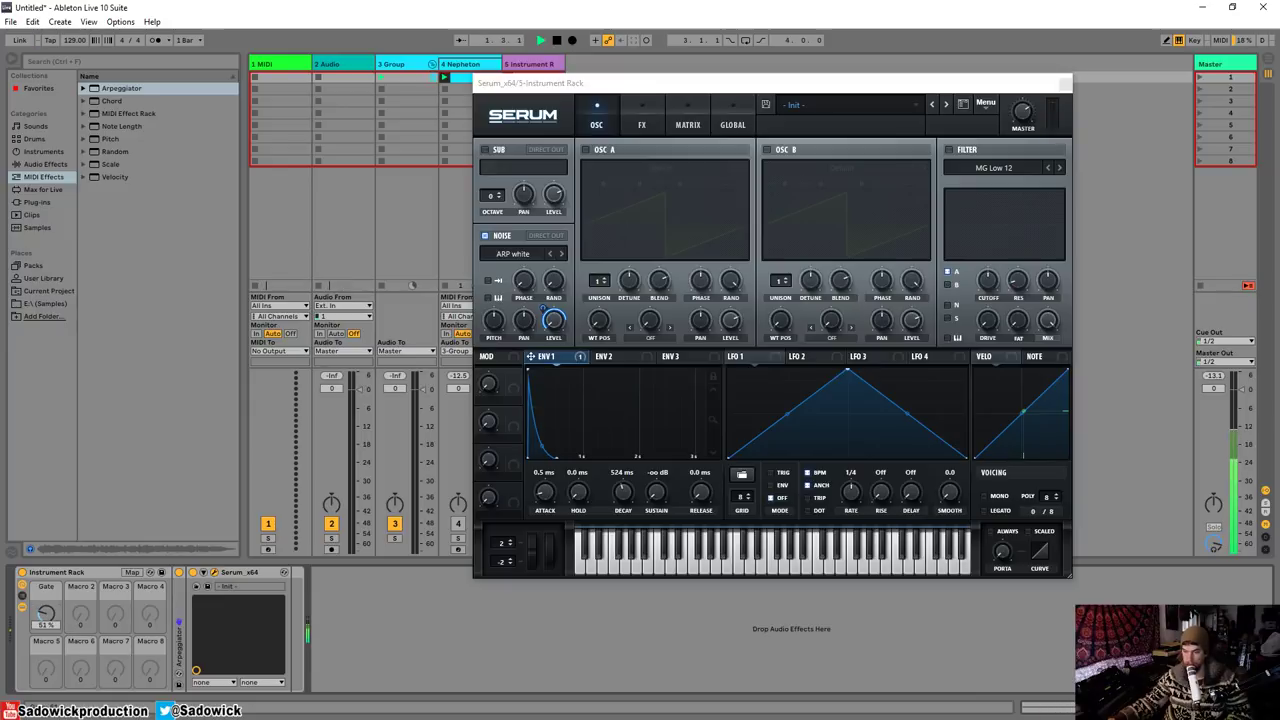
drag(46, 613, 46, 635)
- Enable Serum's MG Low 12 filter for the noise source only and raise its resonance while auditioning
drag(720, 83, 593, 73)
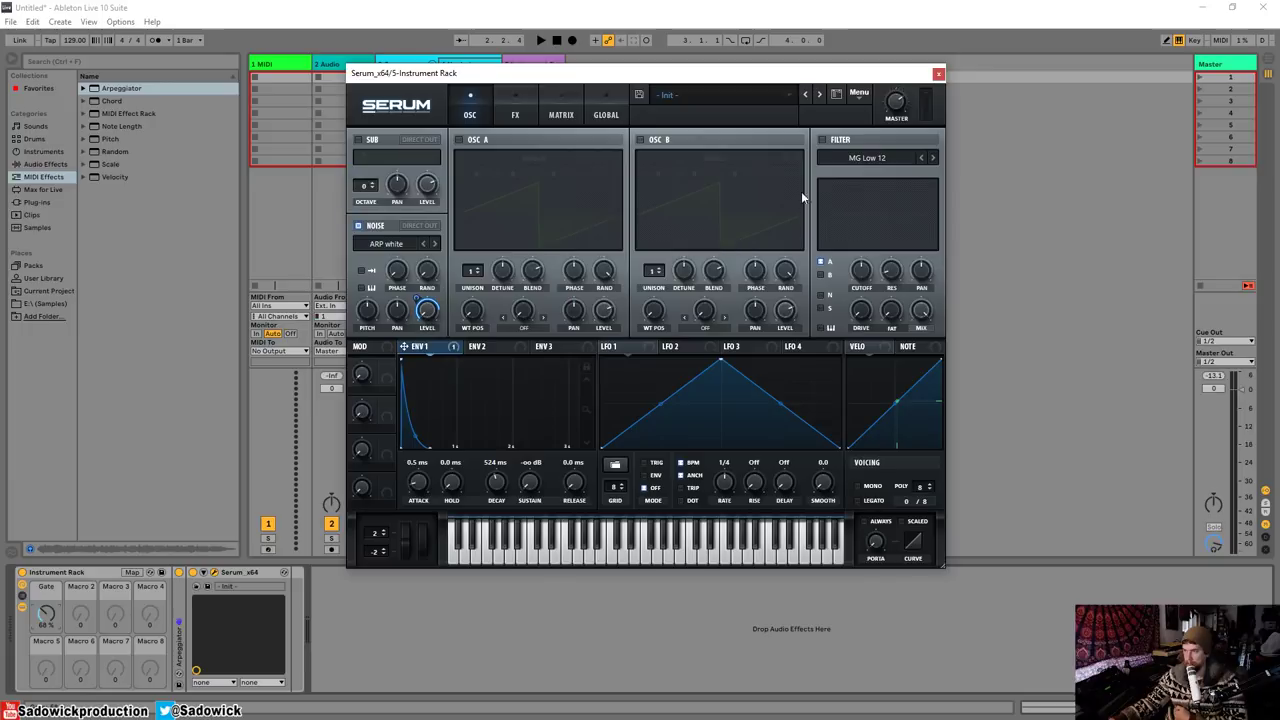
click(823, 140)
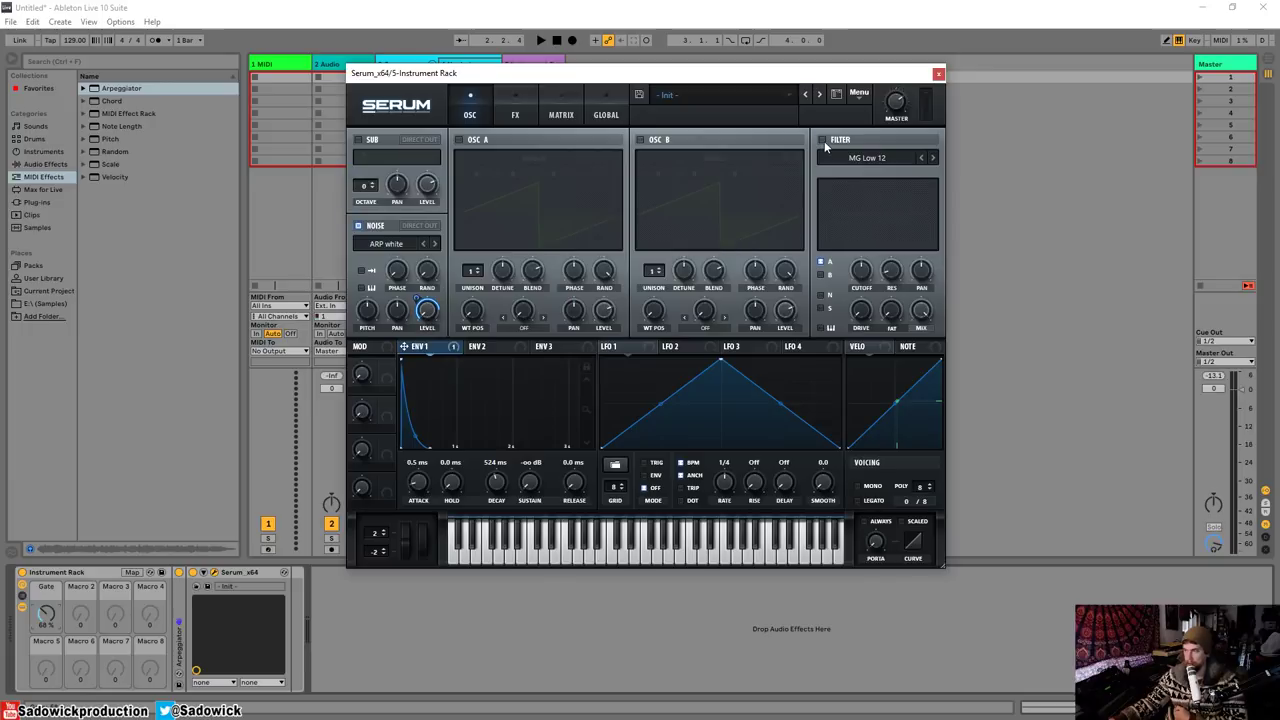
click(821, 297)
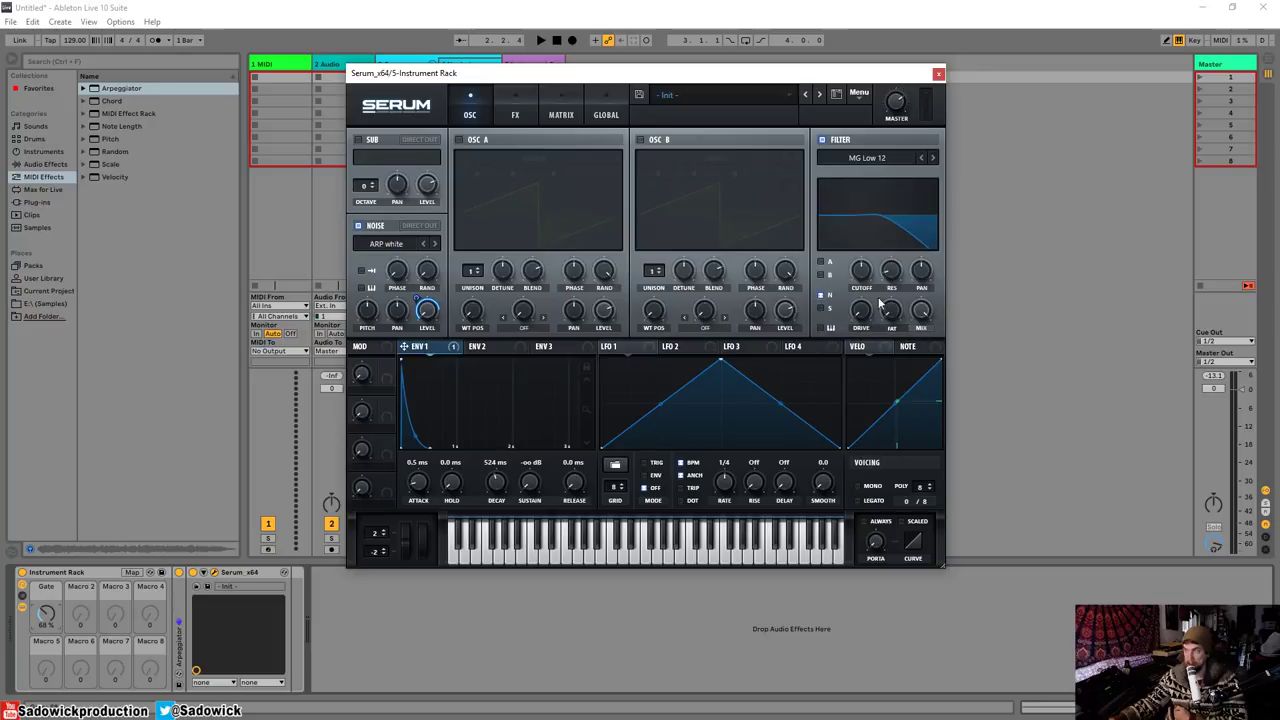
drag(867, 273, 892, 258)
key(space)
drag(867, 303, 869, 264)
key(space)
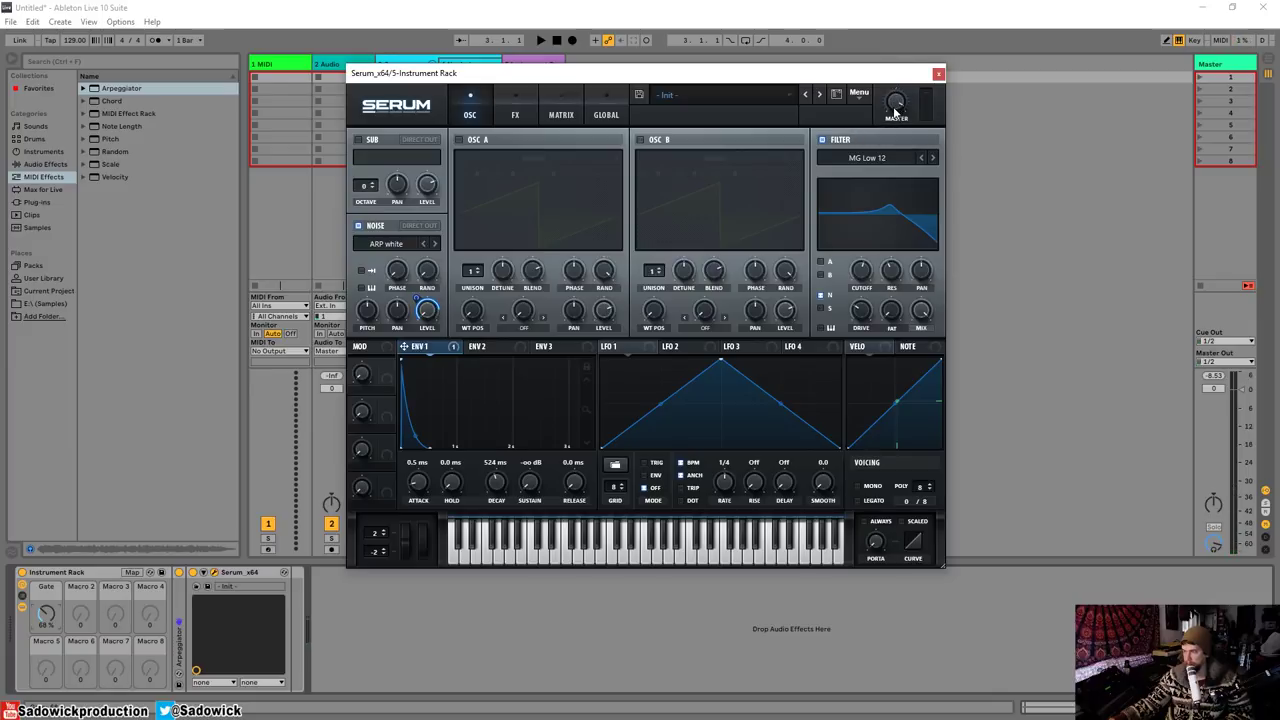
- Change the filter type to MG Low 18 and fine-tune its cutoff by ear during playback
key(space)
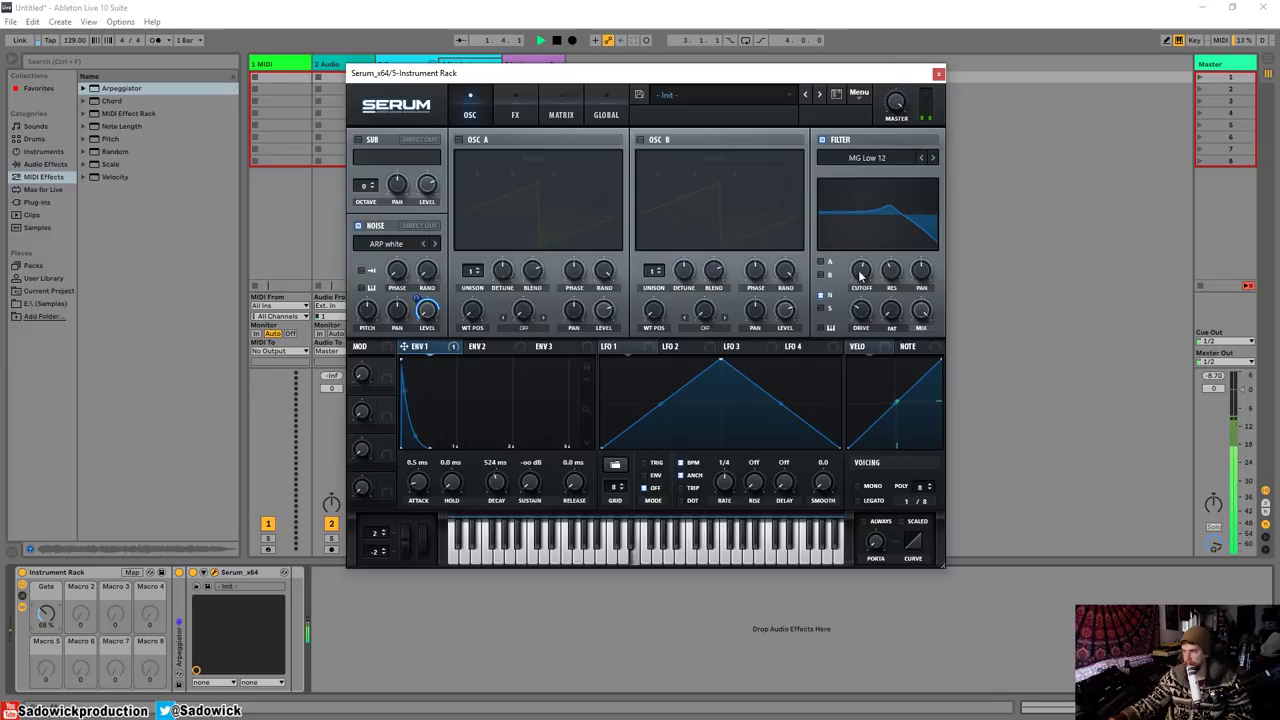
drag(861, 272, 859, 300)
key(space)
click(932, 157)
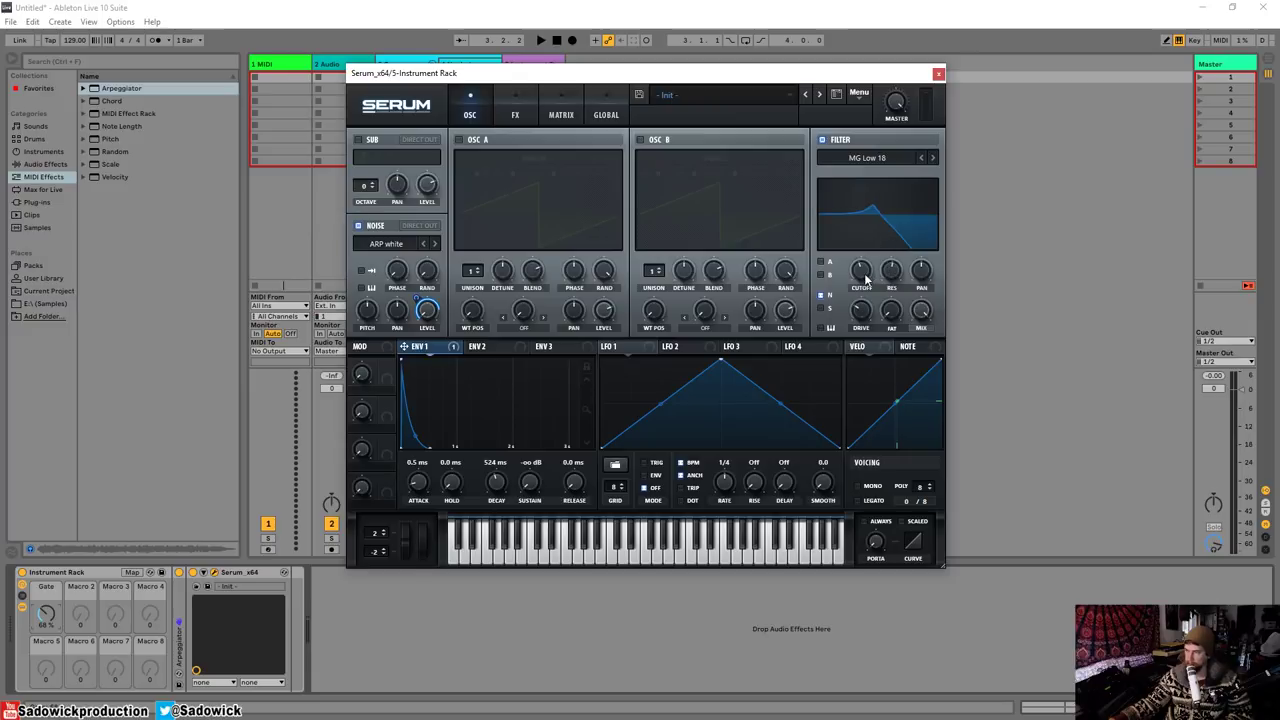
key(space)
mouse_move(866, 280)
mouse_down()
mouse_move(859, 290)
mouse_move(858, 270)
mouse_up()
key(space)
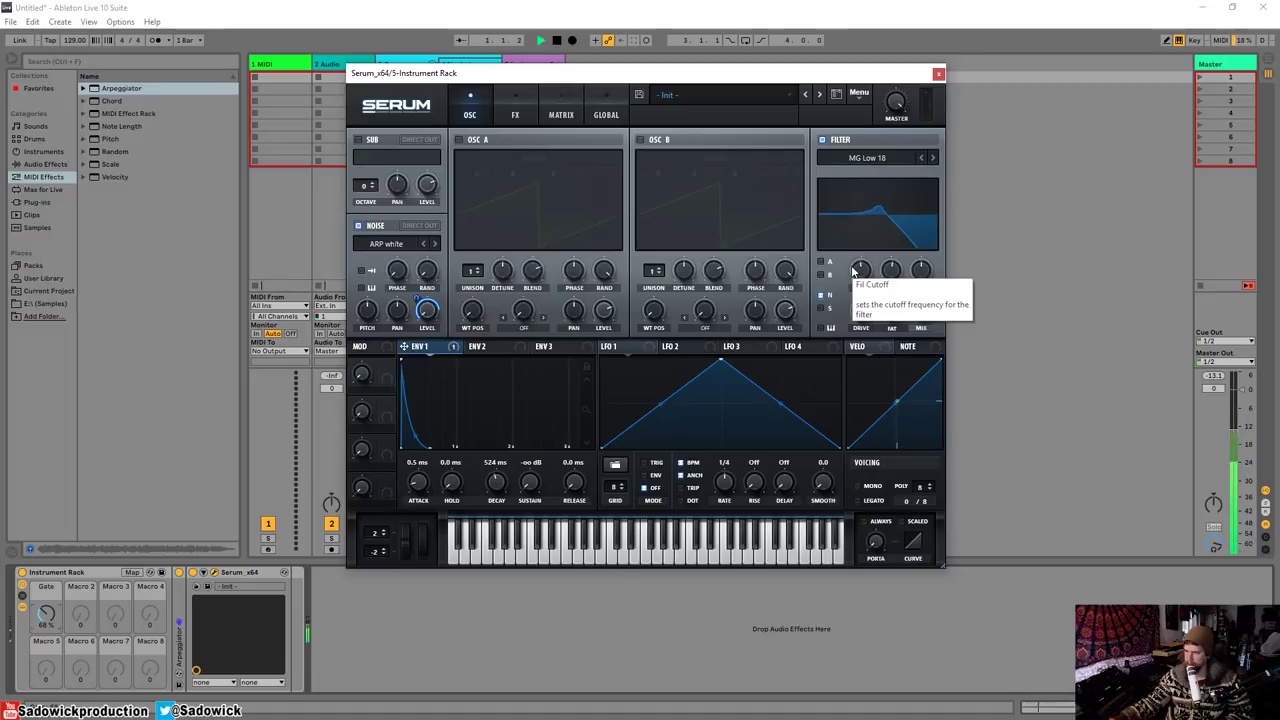
- Set Envelope 1's release to 2.0 ms and its attack to 0.4 ms
drag(575, 485, 579, 469)
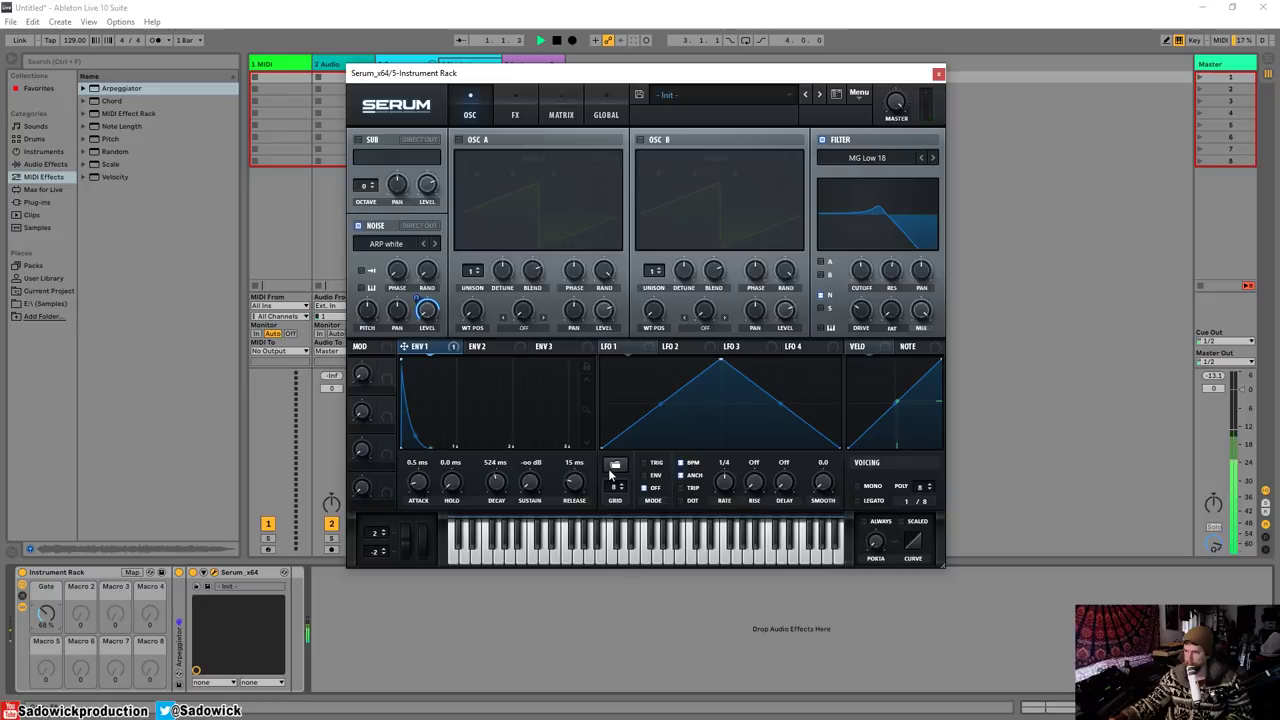
drag(575, 485, 575, 617)
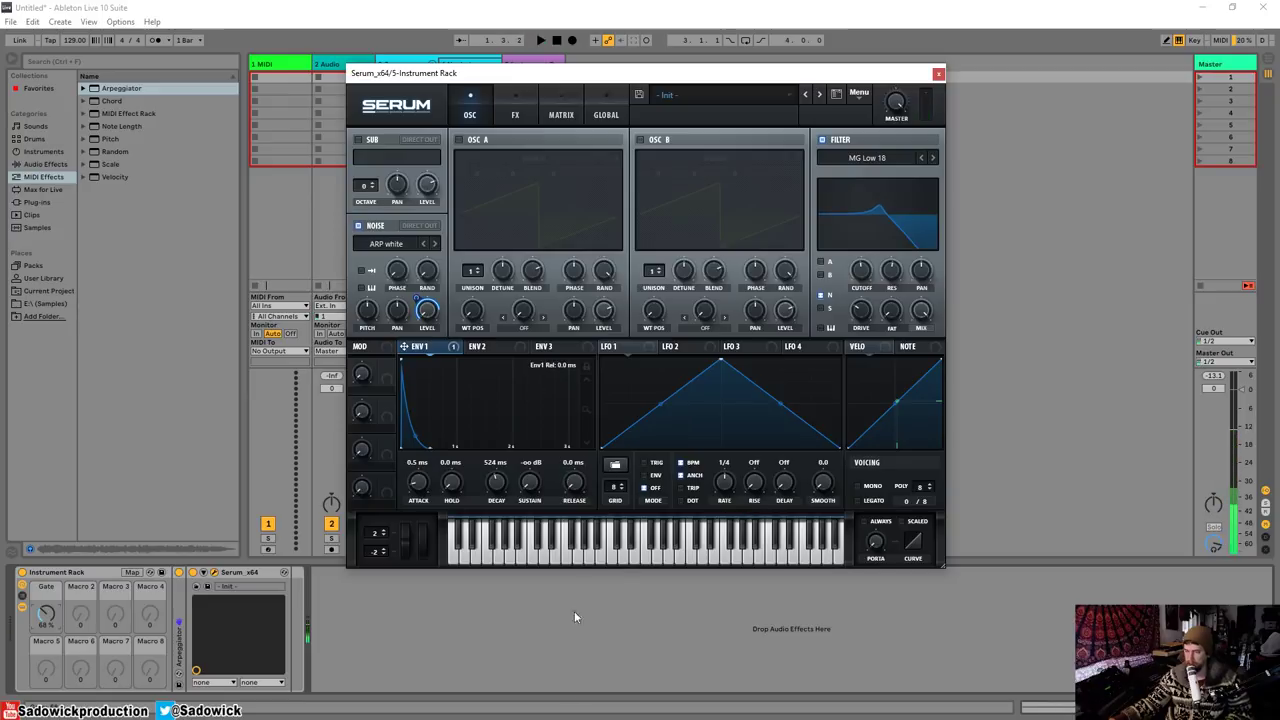
click(575, 482)
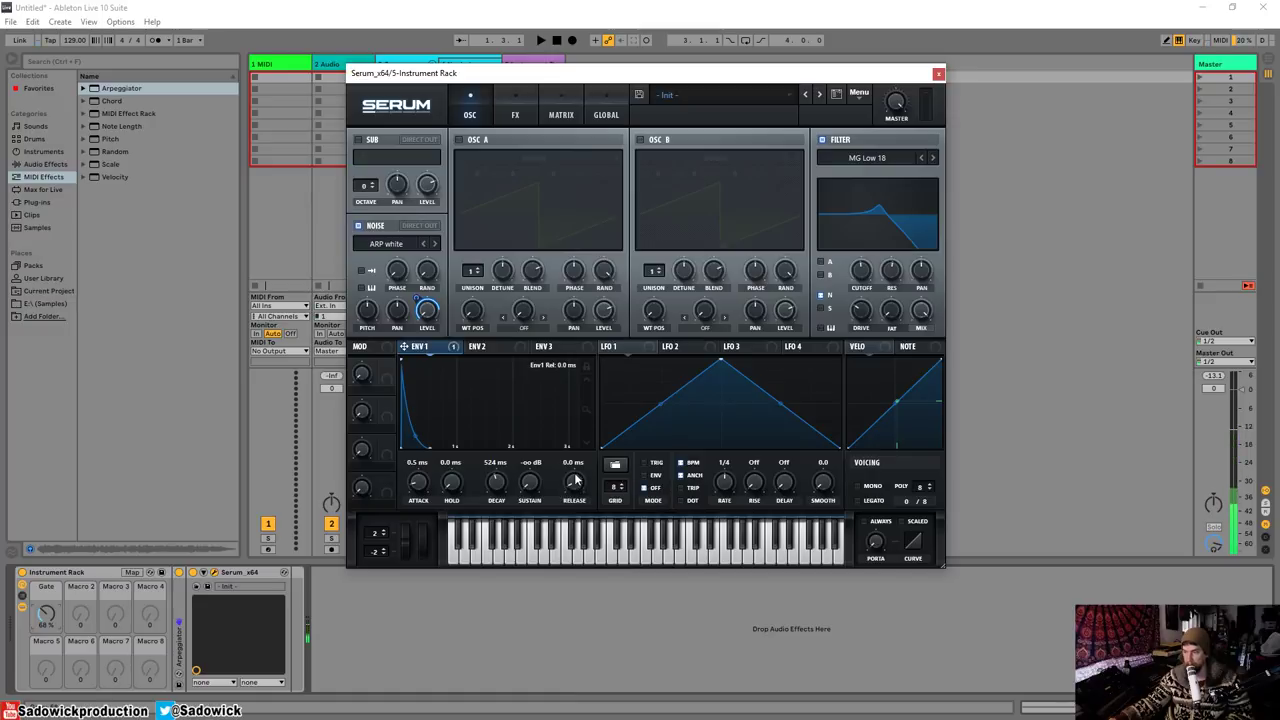
drag(575, 482, 576, 468)
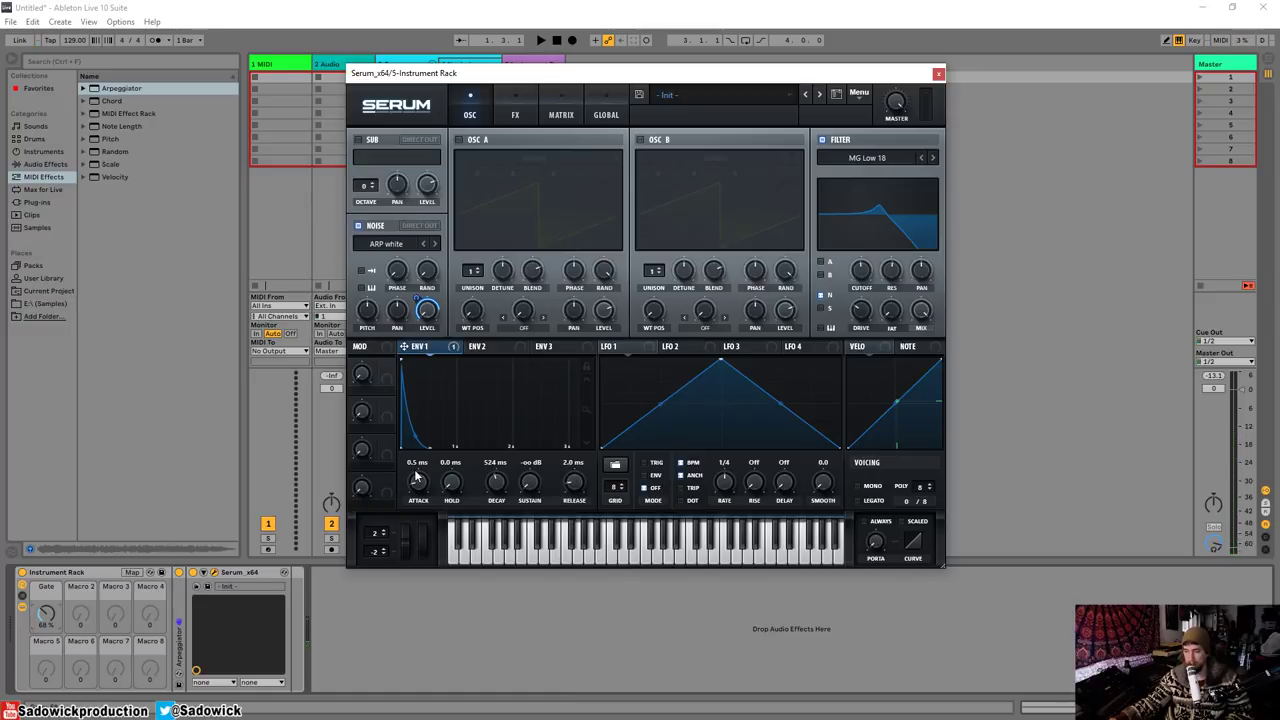
mouse_move(418, 487)
mouse_down()
mouse_move(408, 492)
mouse_move(427, 491)
mouse_move(422, 478)
mouse_up()
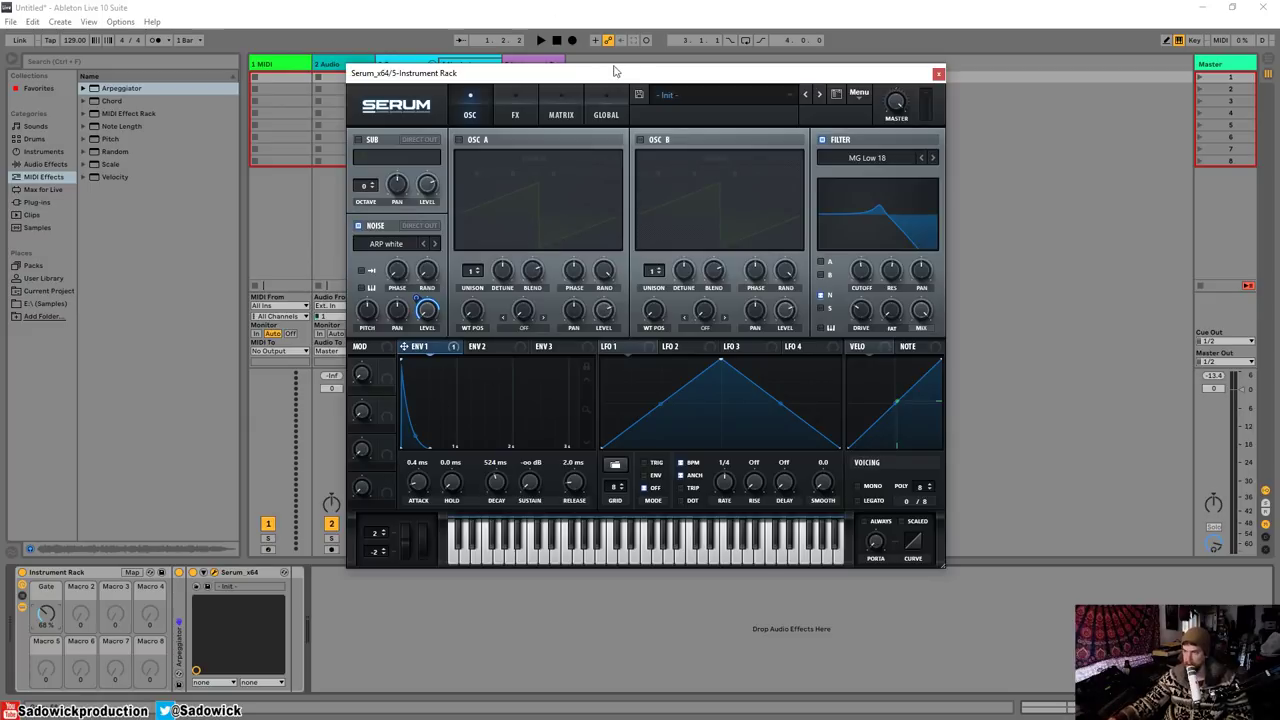
- Assign LFO 1 to the filter cutoff, adjust the modulation and audition the moving filter
drag(623, 76, 593, 77)
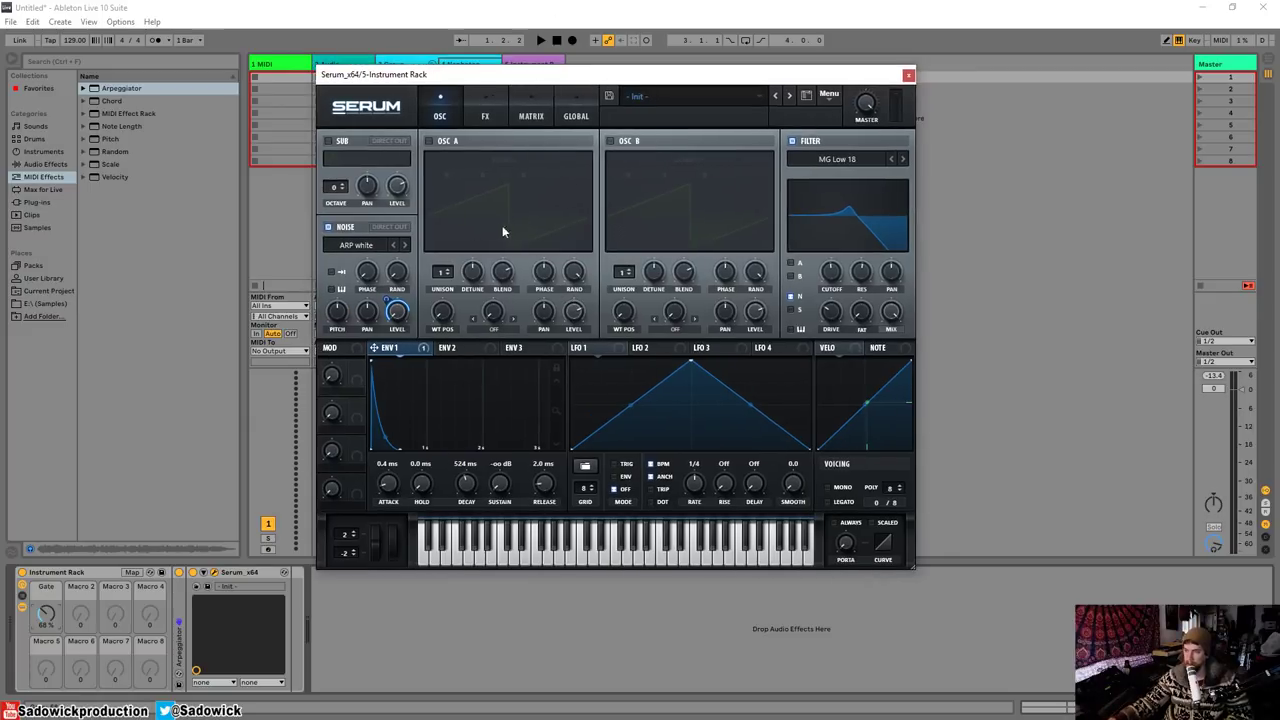
key(space)
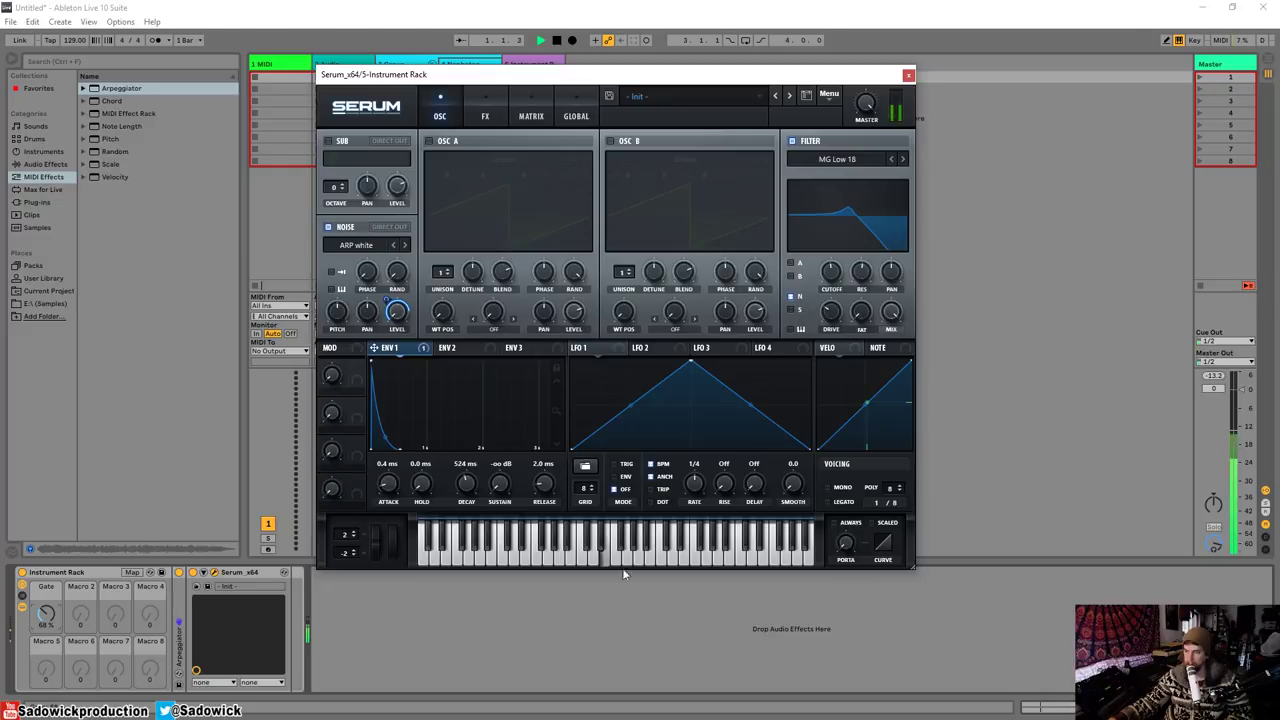
key(space)
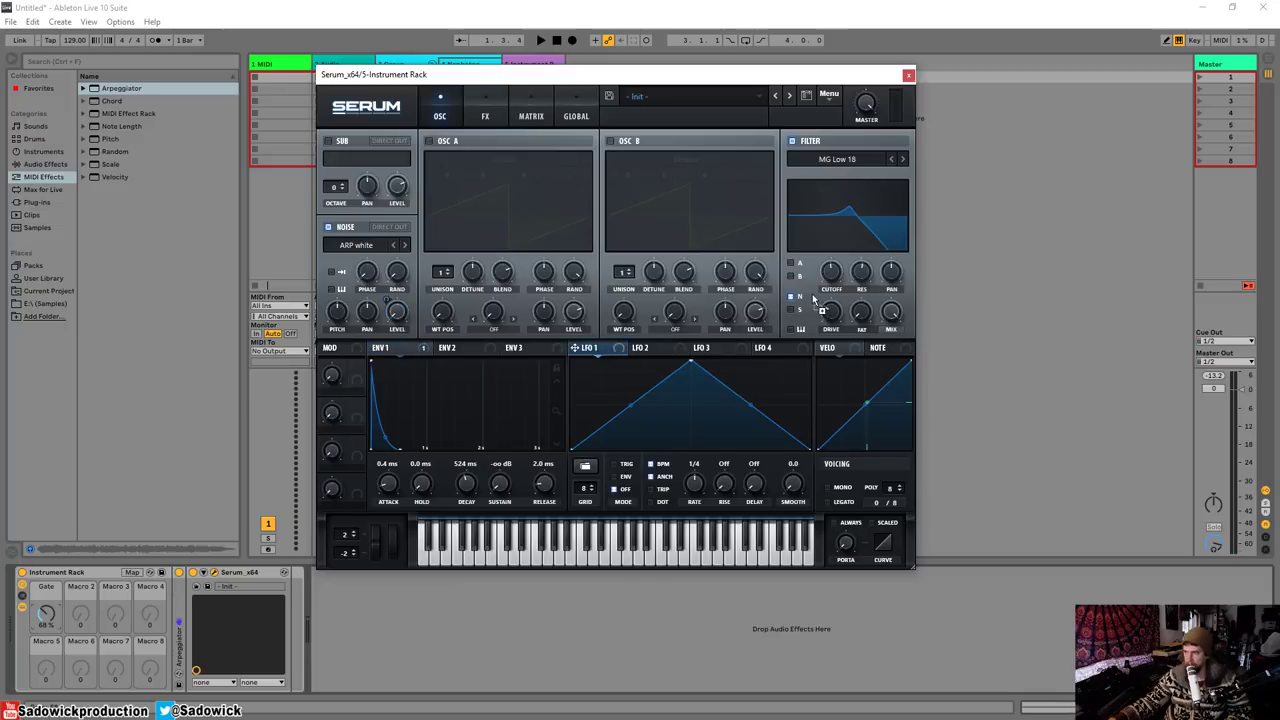
drag(832, 272, 831, 270)
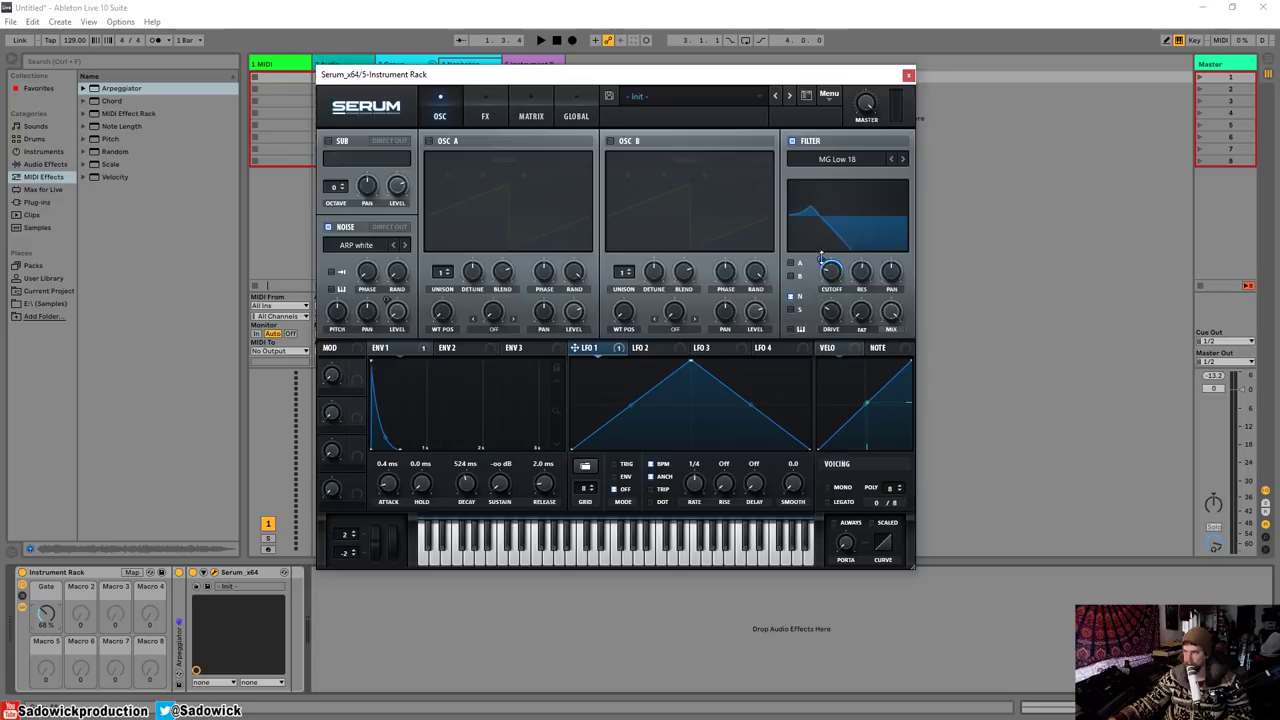
key(space)
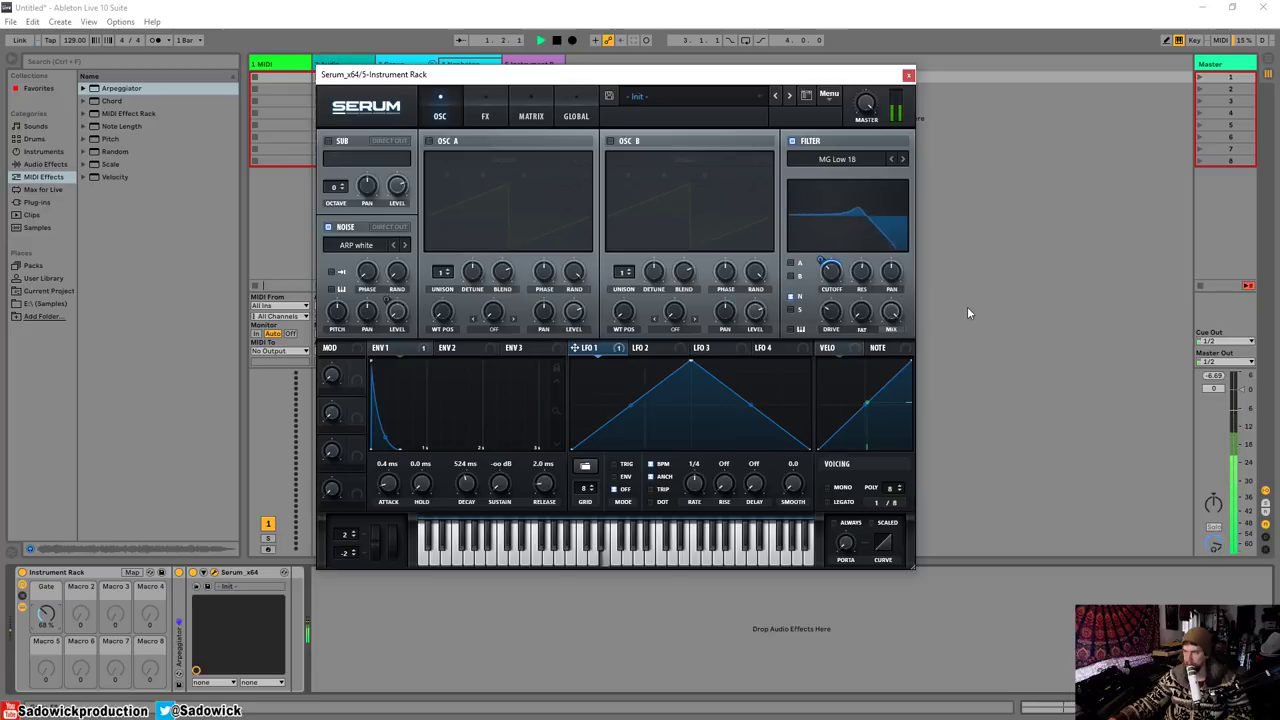
key(space)
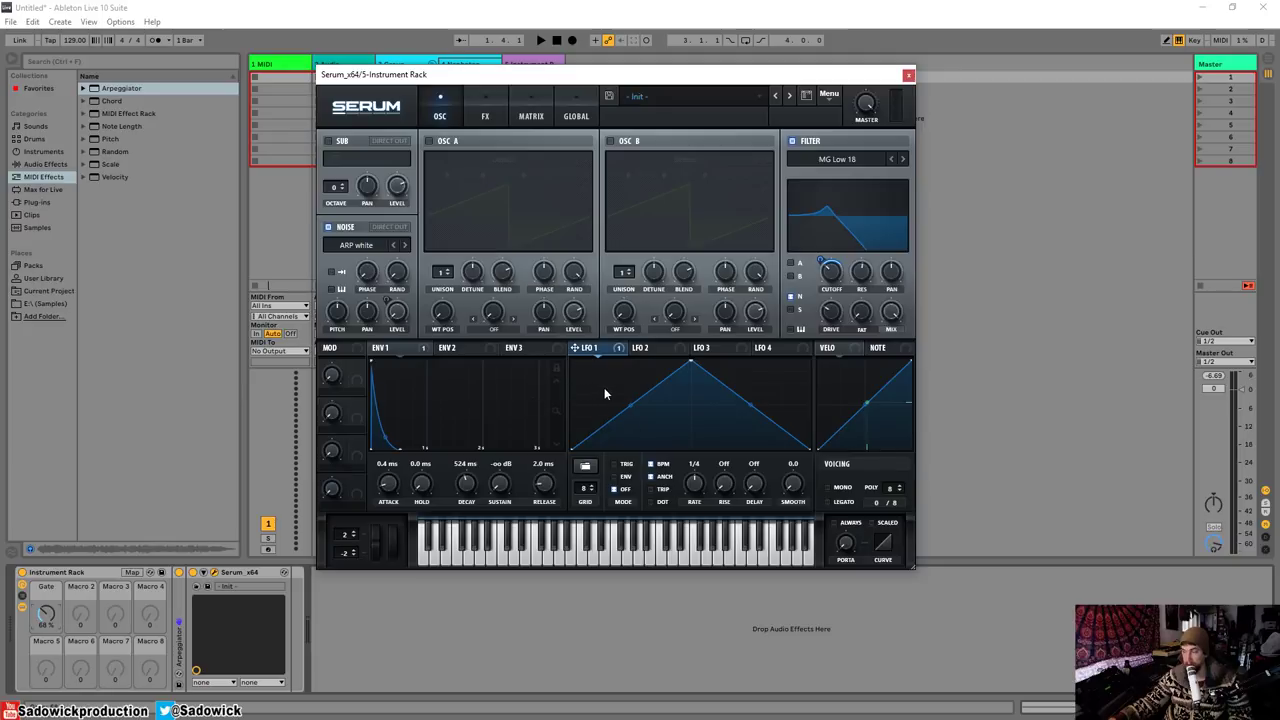
- Redraw LFO 1's triangle as a pattern of flat steps at varied heights on the 8-division grid
mouse_move(589, 393)
mouse_down()
mouse_move(618, 415)
mouse_move(645, 386)
mouse_move(655, 416)
mouse_move(694, 426)
mouse_move(722, 398)
mouse_up()
shift+click(784, 399)
shift+click(671, 373)
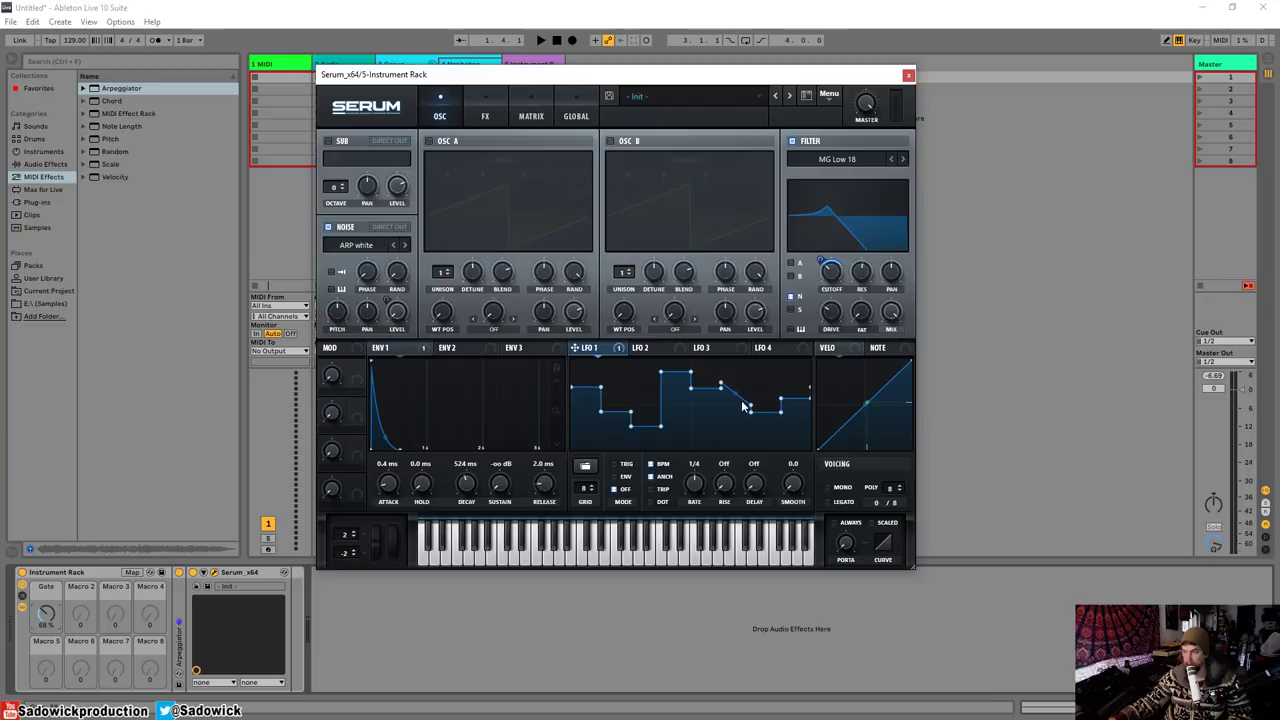
drag(741, 400, 735, 428)
- Set LFO 1's rate to 1/2 and audition the stepped filter modulation
key(space)
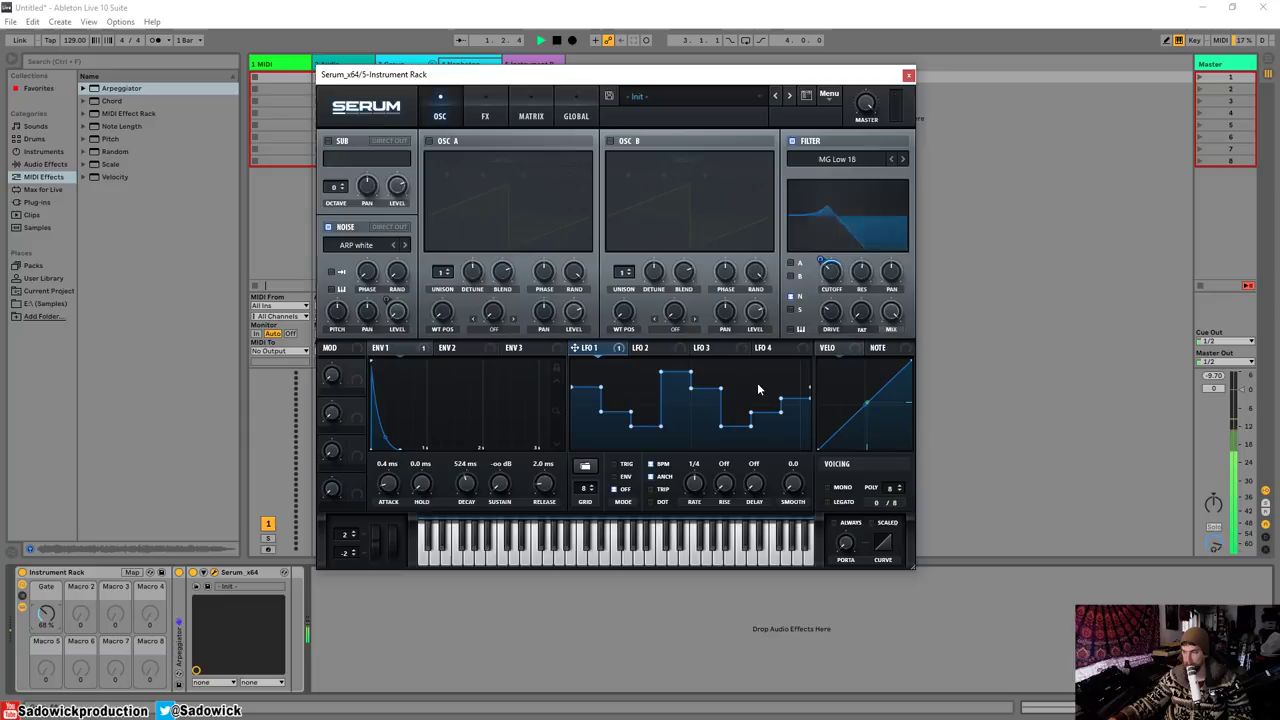
key(space)
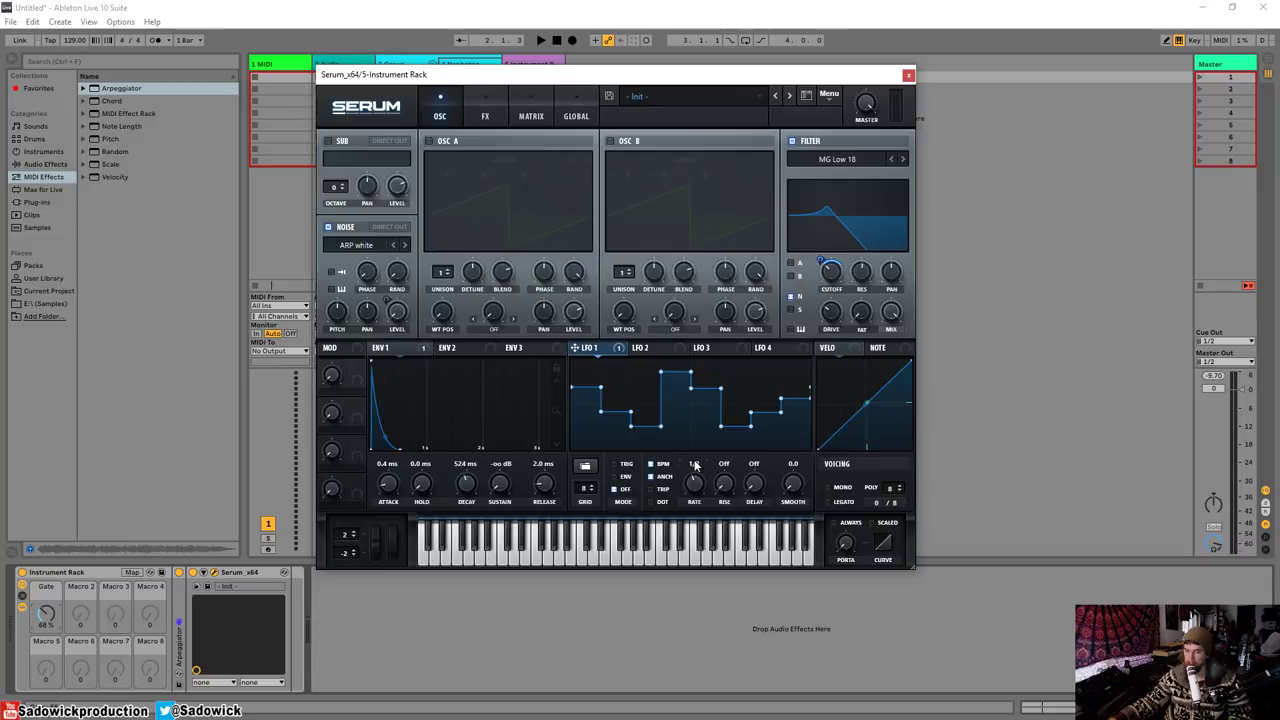
key(space)
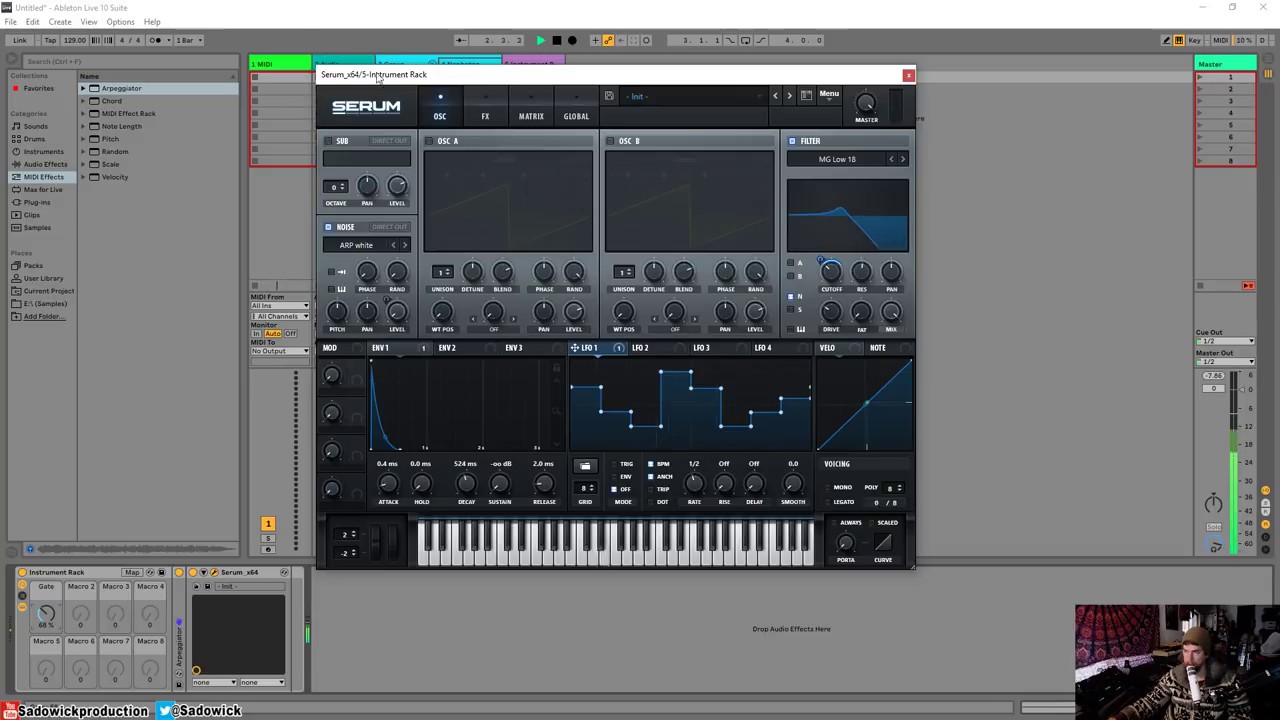
- Unmute the Nepheton drum track and play it together with the noise arpeggio
drag(378, 78, 587, 101)
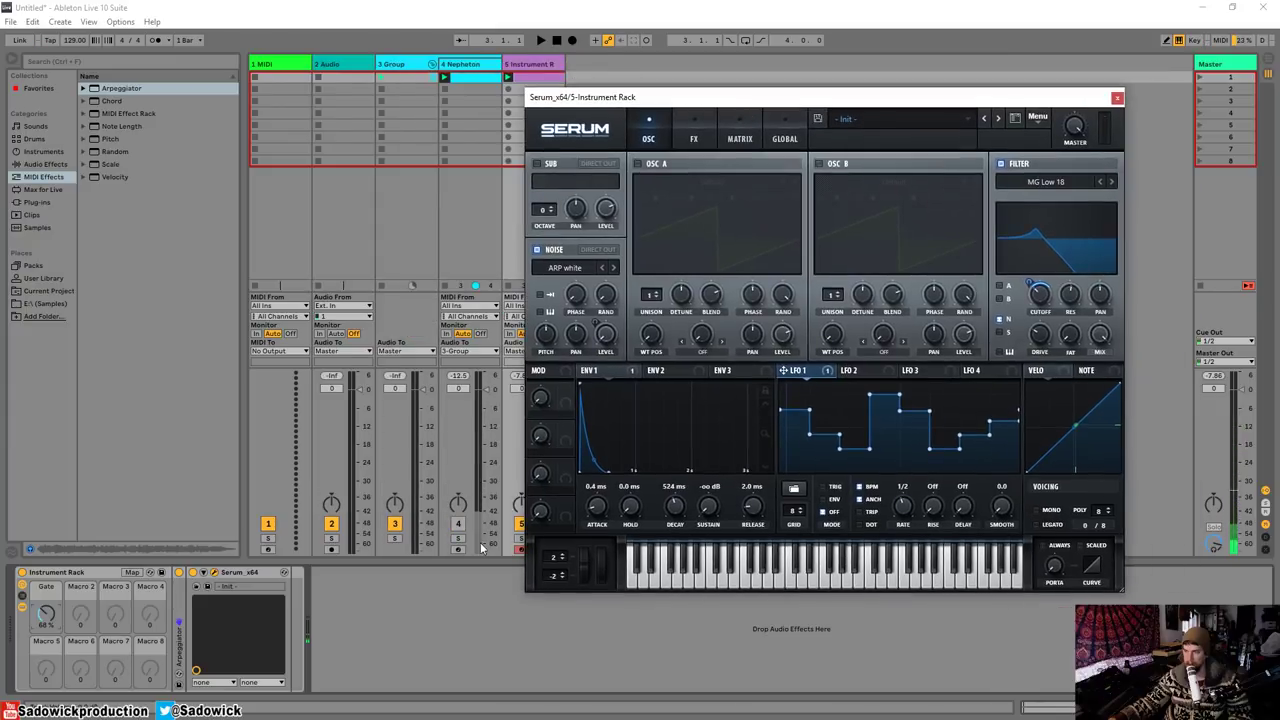
click(458, 526)
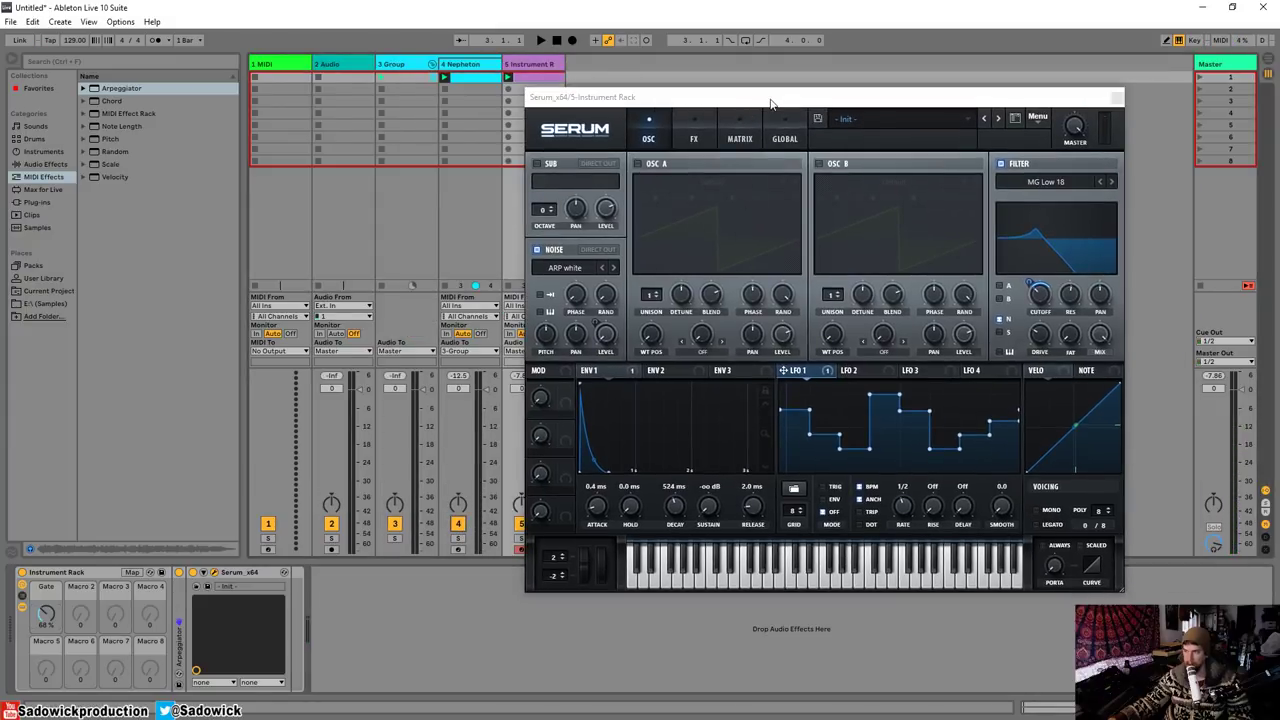
drag(770, 103, 535, 95)
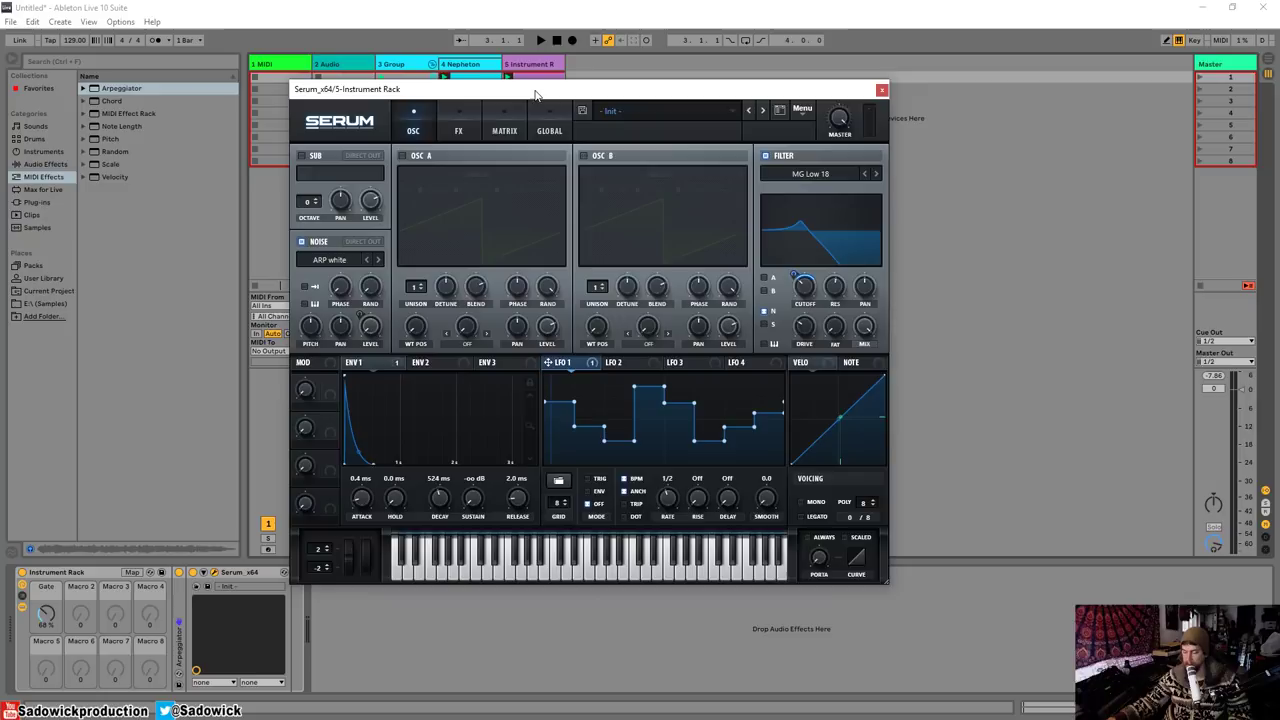
key(space)
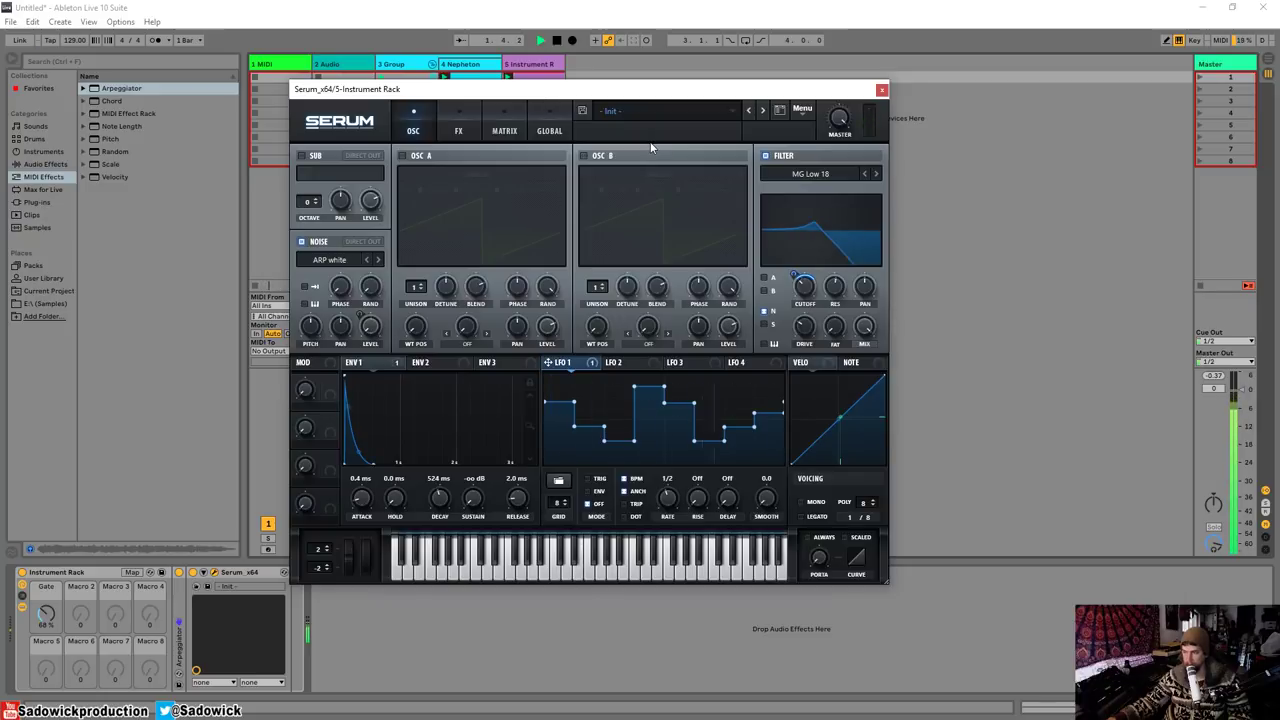
key(space)
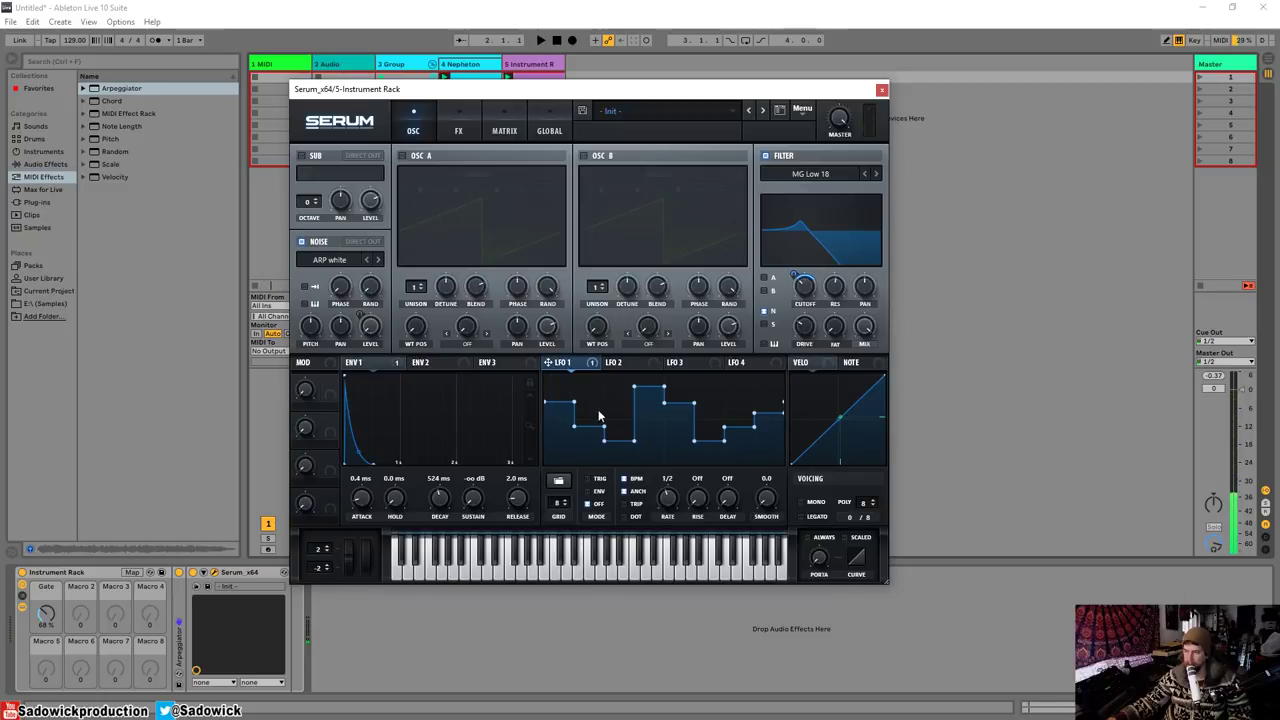
- Reshape LFO 1's steps by ear, raising the third step and lowering the first, fourth and seventh
mouse_move(624, 400)
mouse_down()
mouse_move(645, 430)
mouse_move(621, 393)
mouse_move(689, 437)
mouse_move(681, 411)
mouse_move(731, 433)
mouse_move(749, 411)
mouse_move(788, 420)
mouse_move(783, 440)
mouse_move(745, 415)
mouse_move(741, 393)
mouse_move(766, 417)
mouse_up()
shift+click(741, 396)
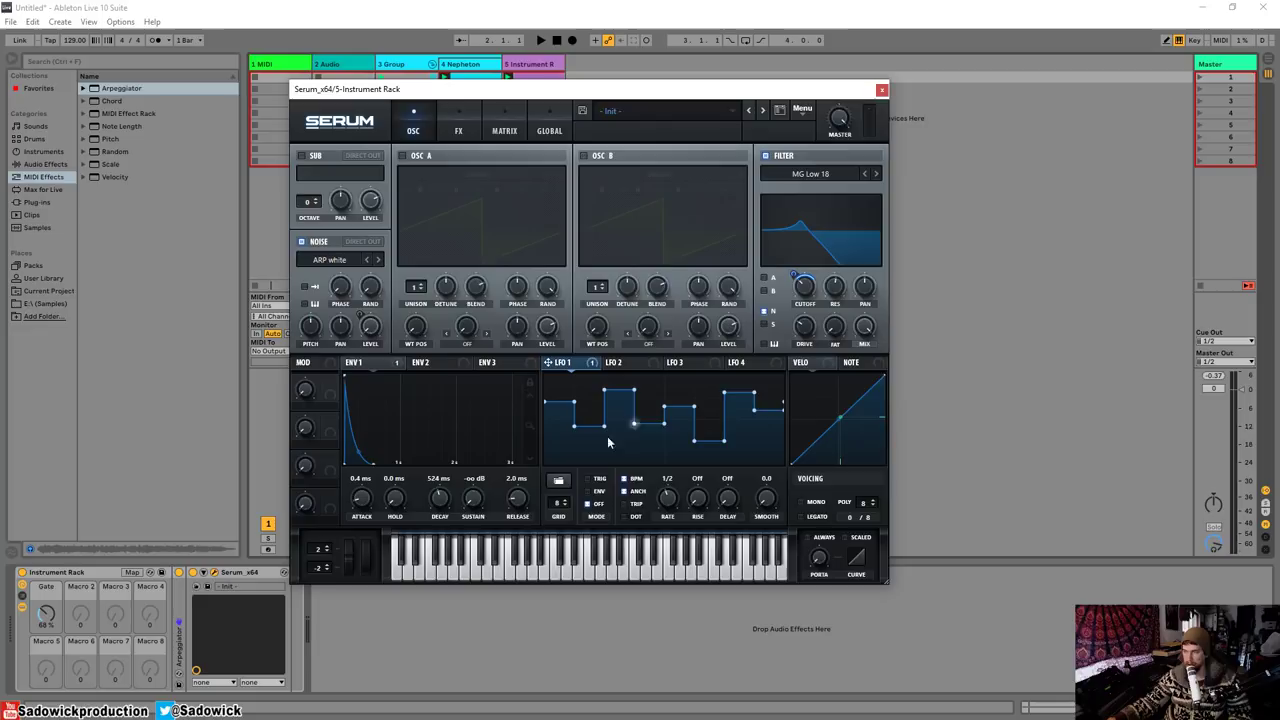
key(space)
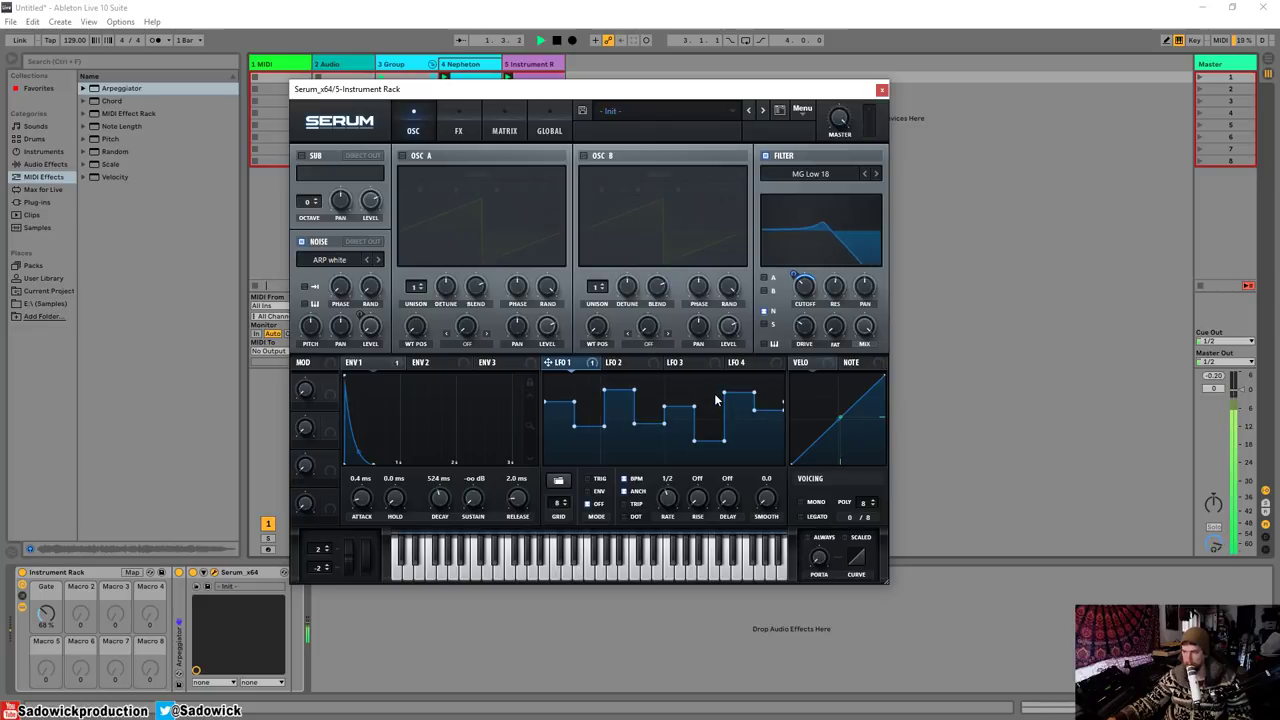
drag(757, 420, 740, 441)
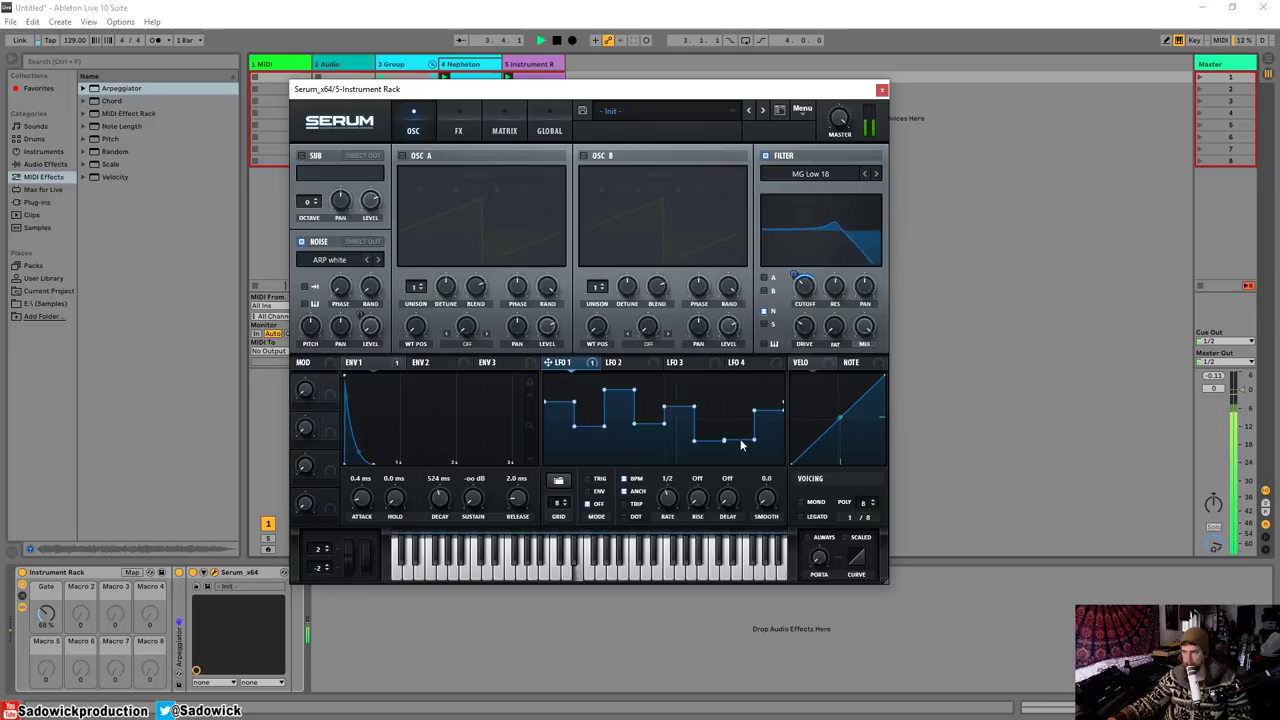
drag(560, 404, 560, 446)
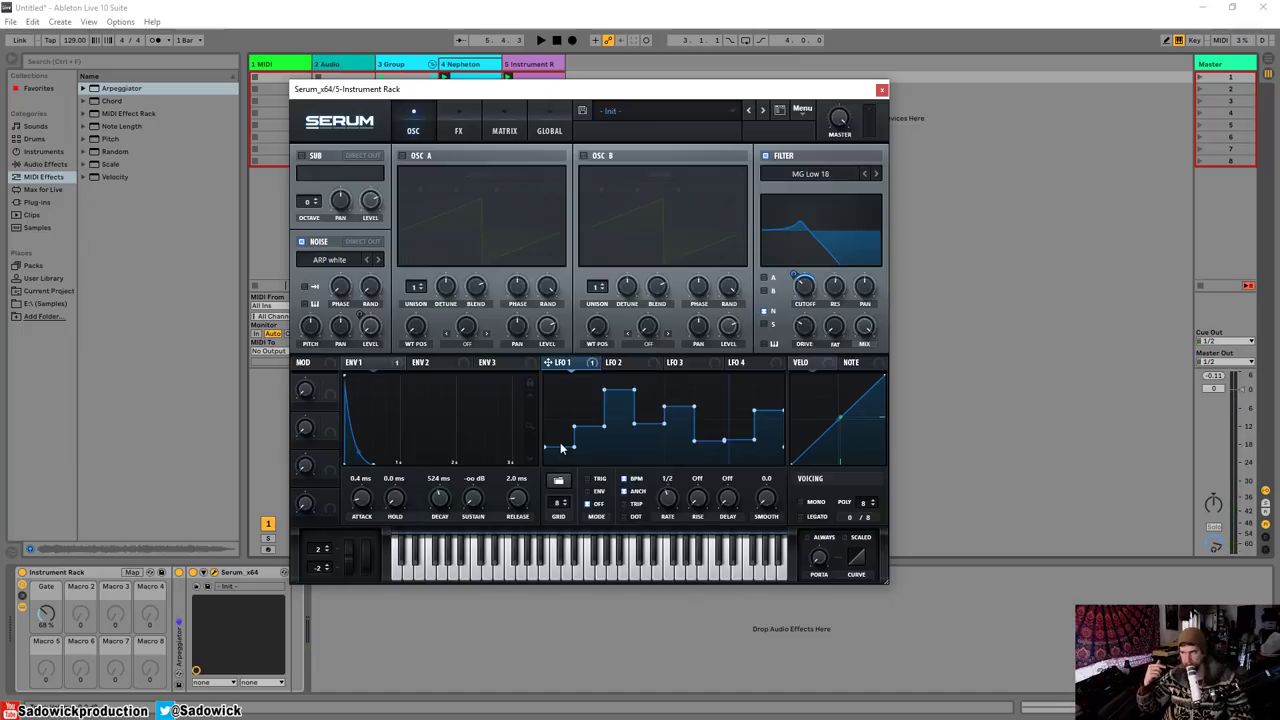
- Reposition the Serum window over the session, select the noise instrument track and audition it with the drums
drag(580, 88, 606, 97)
click(456, 66)
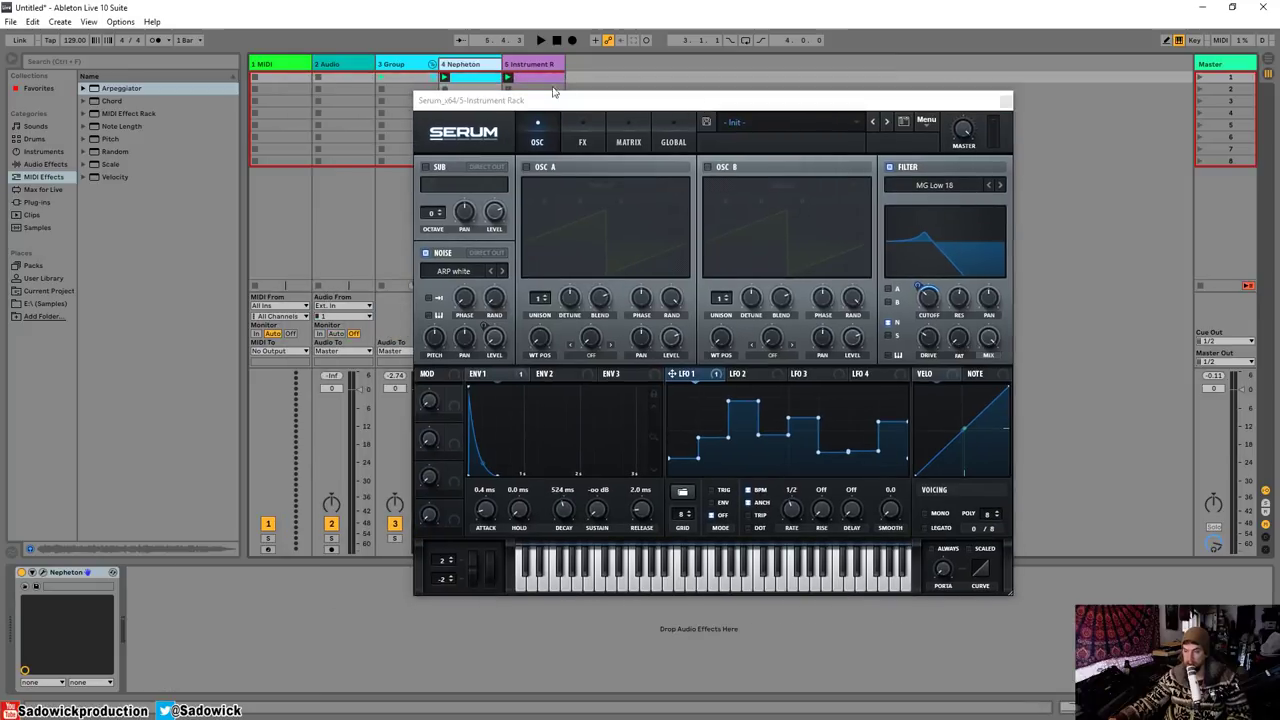
click(548, 62)
key(space)
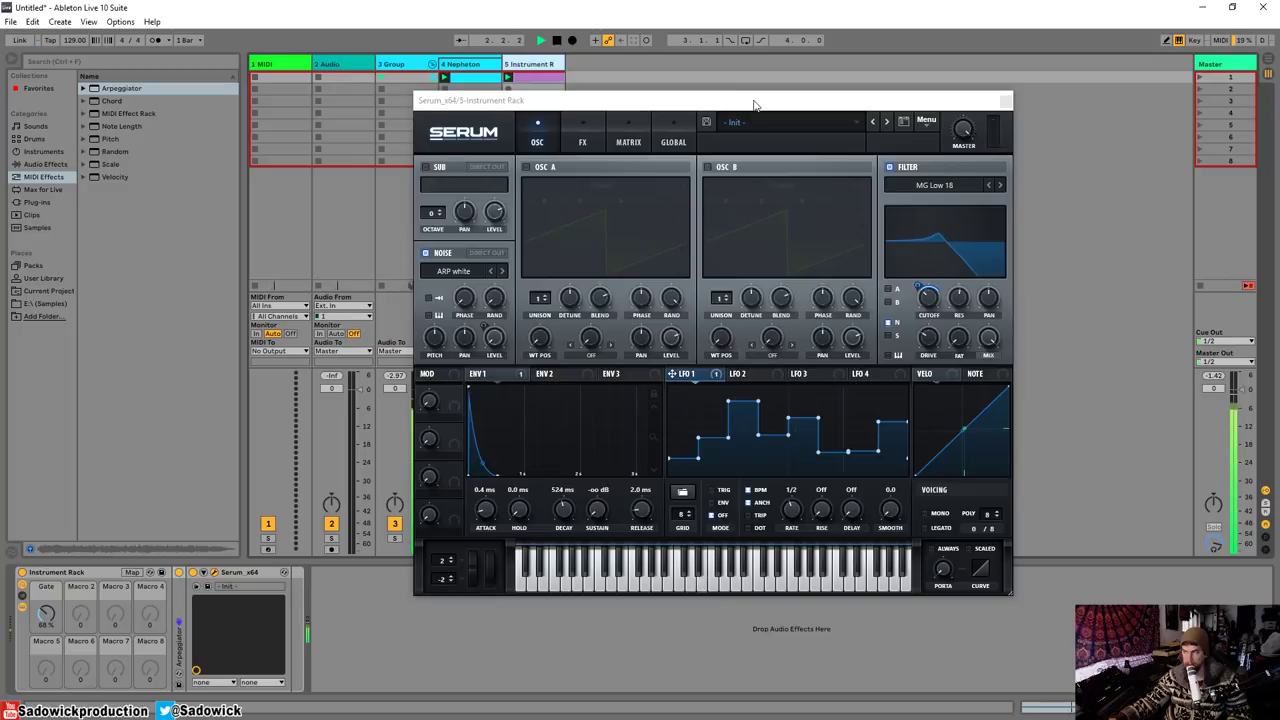
drag(755, 101, 494, 88)
key(space)
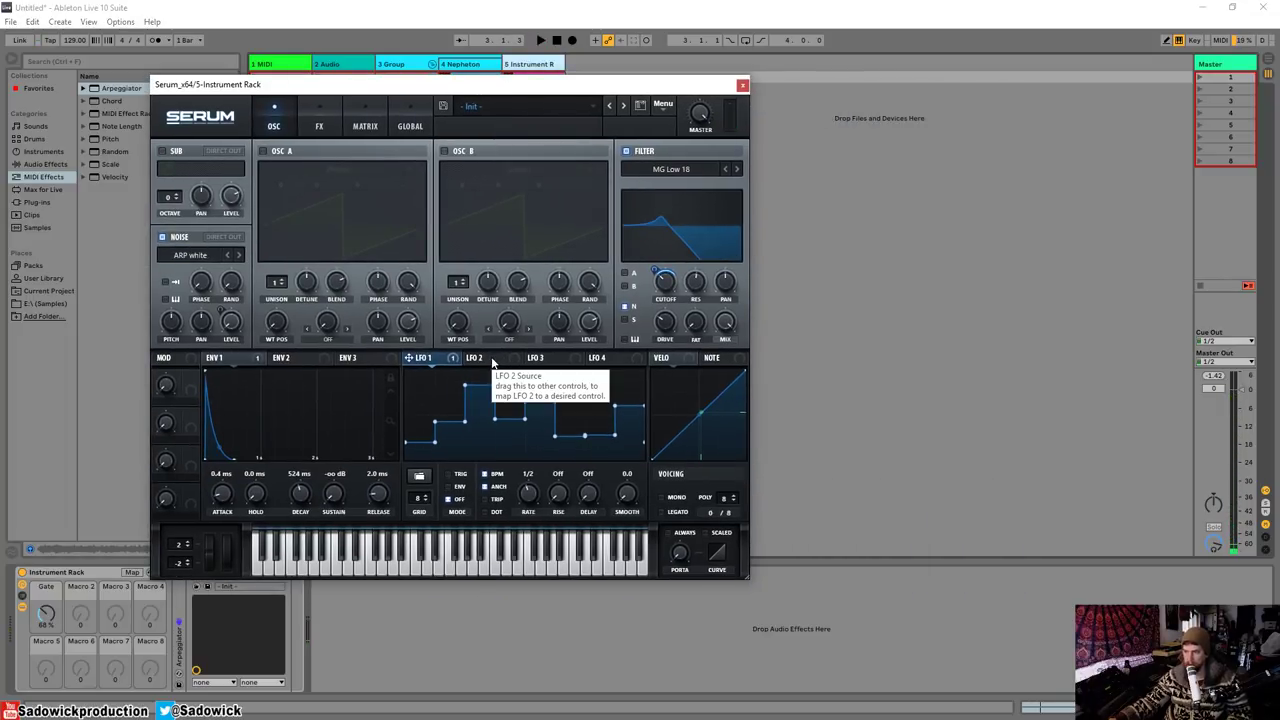
- Redraw LFO 2's triangle as eight flat steps alternating between high and low, and set its rate to bar
click(494, 359)
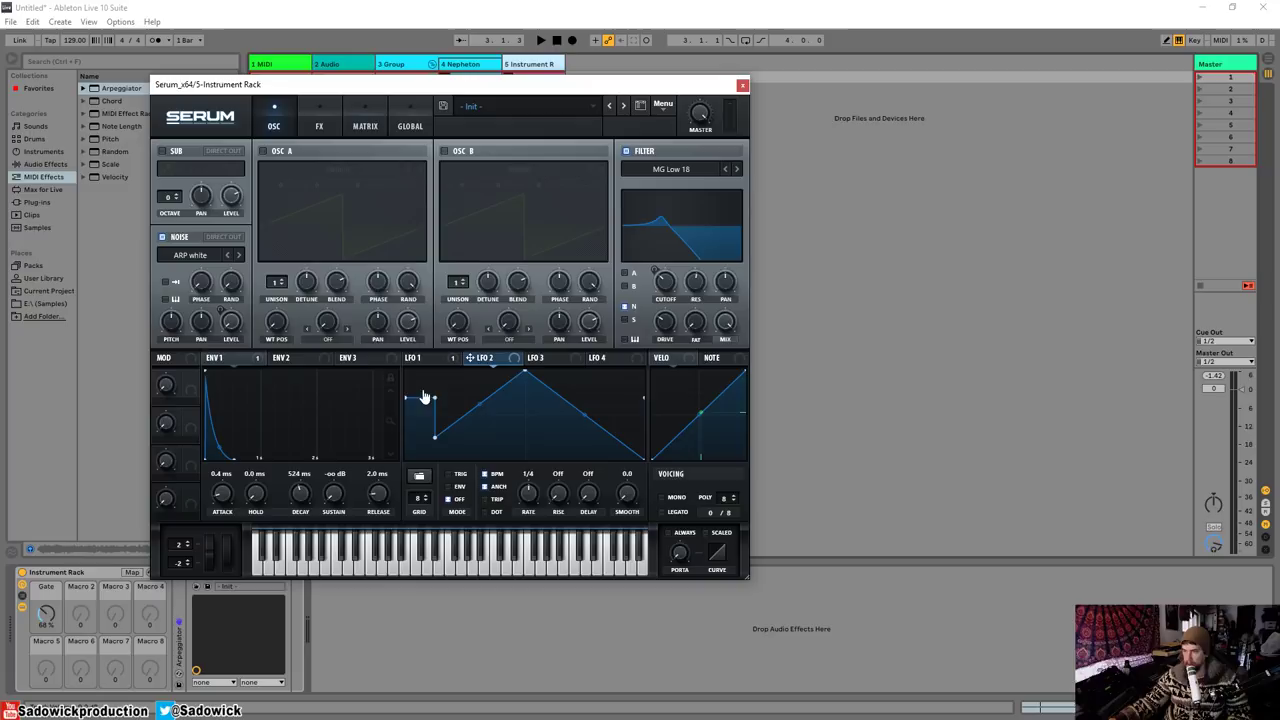
mouse_move(488, 418)
mouse_down()
mouse_move(525, 436)
mouse_move(513, 432)
mouse_move(529, 378)
mouse_move(489, 400)
mouse_move(556, 409)
mouse_move(529, 407)
mouse_move(582, 443)
mouse_move(602, 396)
mouse_move(620, 427)
mouse_up()
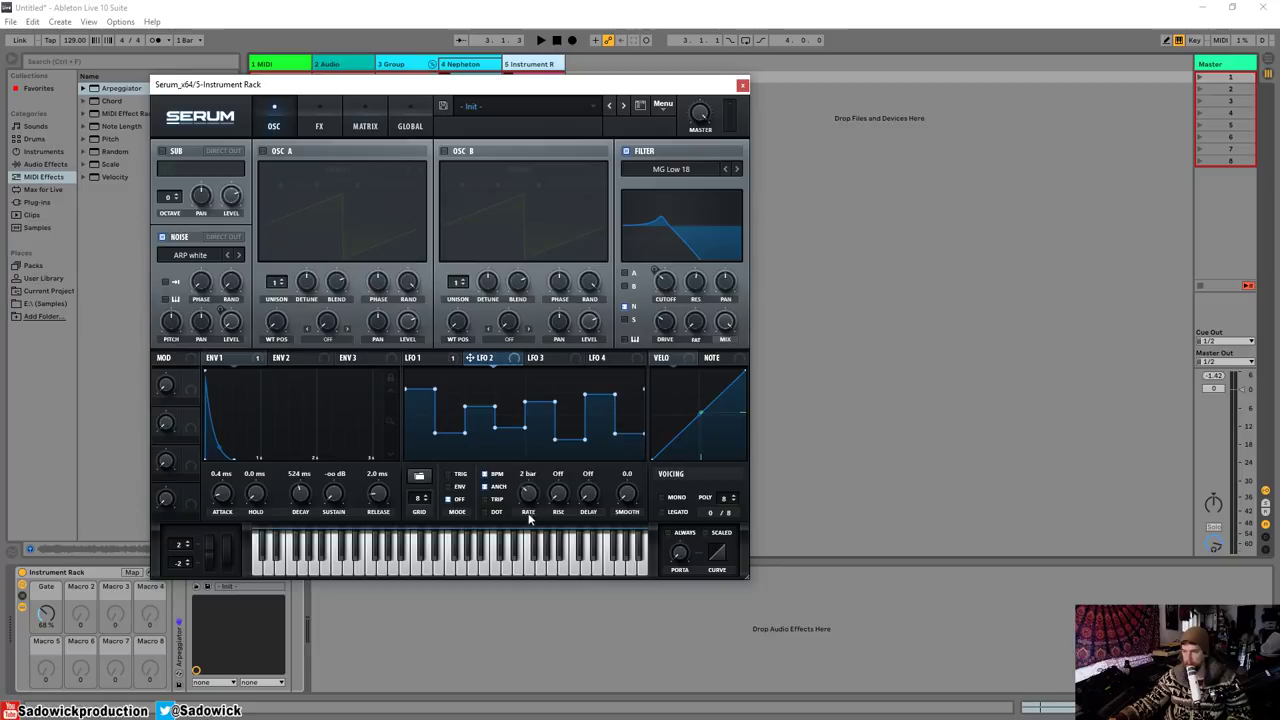
drag(528, 514, 527, 506)
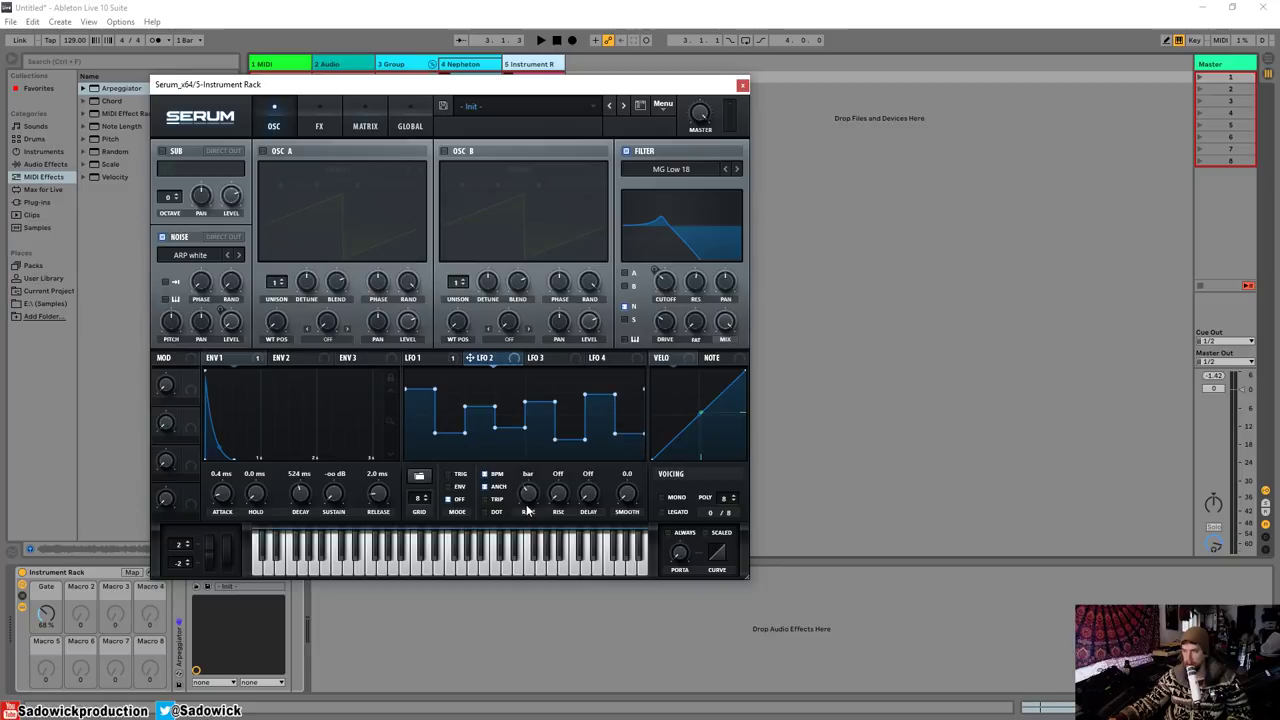
- Assign LFO 2 to the noise oscillator's pan, set its modulation amount and audition the panning
click(418, 357)
click(500, 357)
drag(201, 321, 197, 315)
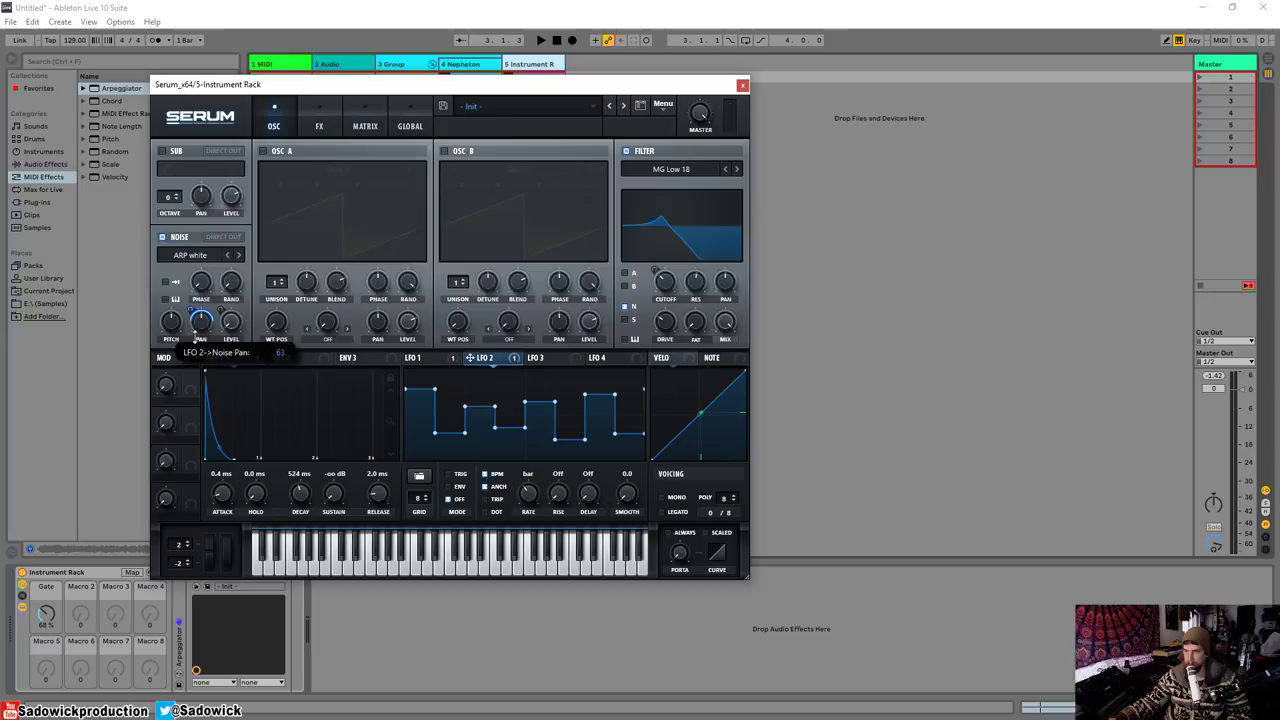
key(space)
right_click(190, 310)
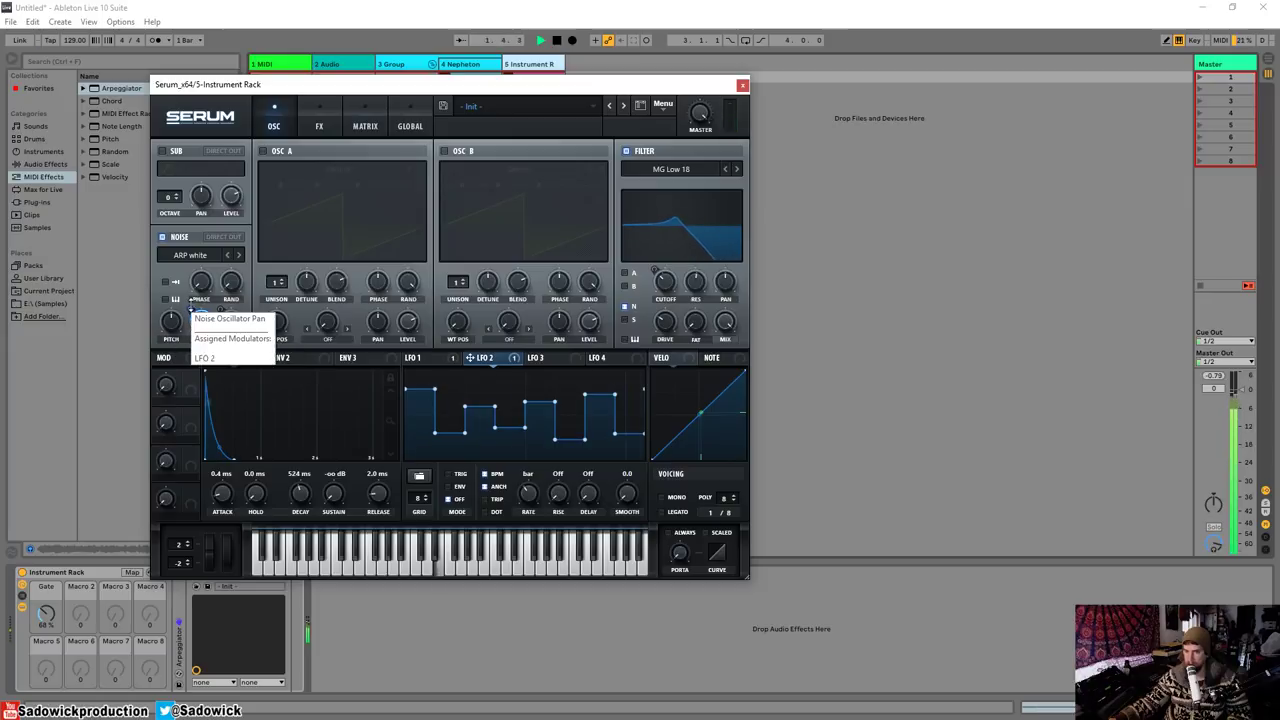
click(345, 373)
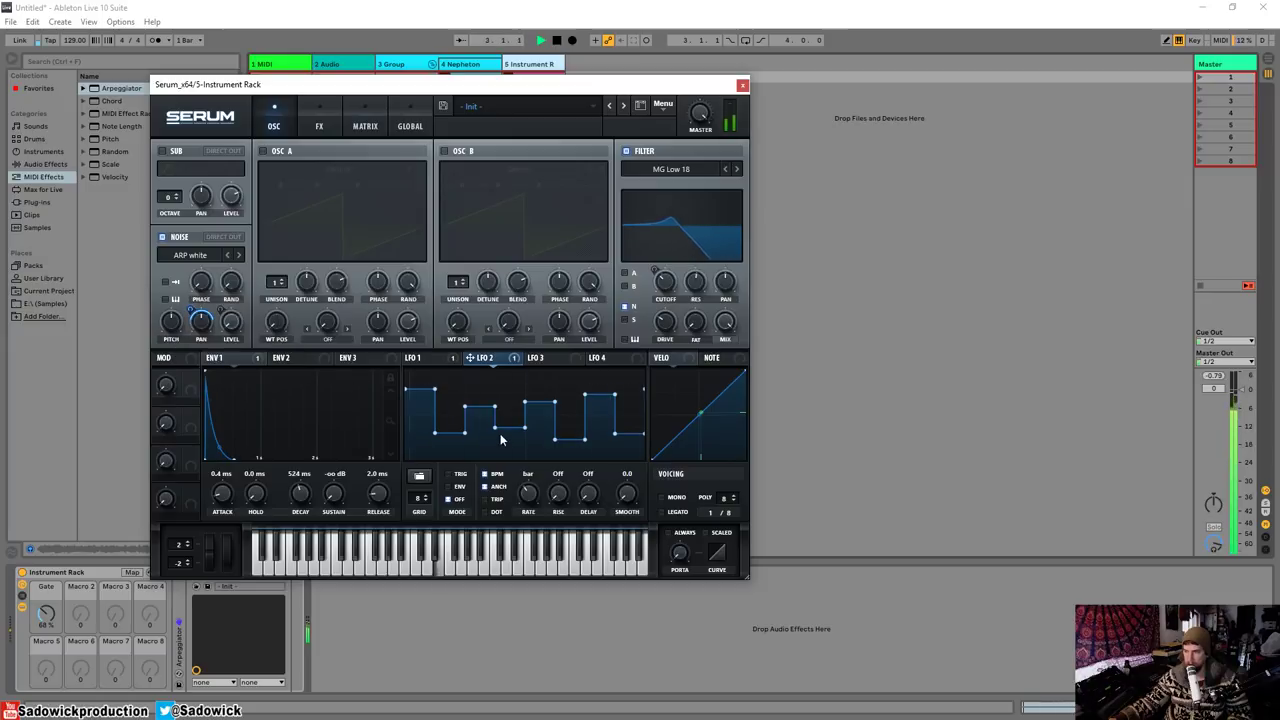
- Reshape LFO 2's steps by ear during playback, raising the fifth, sixth and eighth steps and lowering the seventh
drag(501, 440, 483, 440)
shift+click(569, 401)
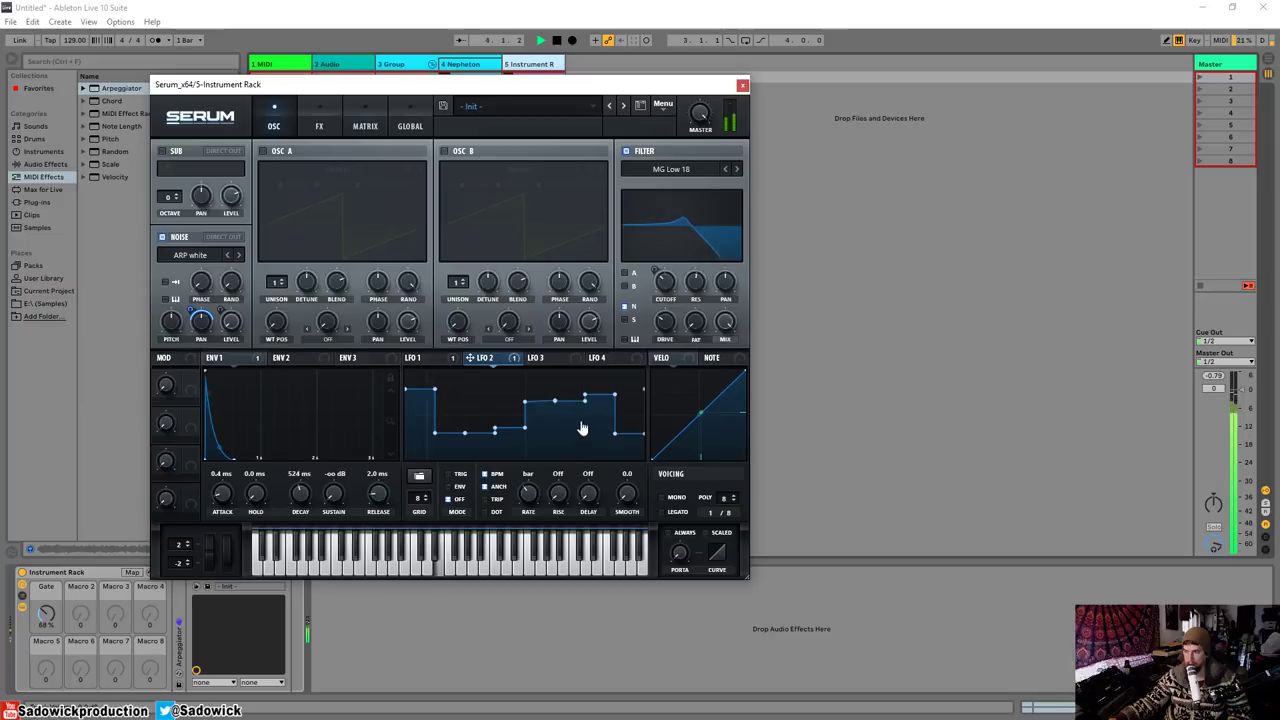
mouse_move(582, 423)
mouse_down()
mouse_move(593, 434)
mouse_move(574, 373)
mouse_move(540, 390)
mouse_up()
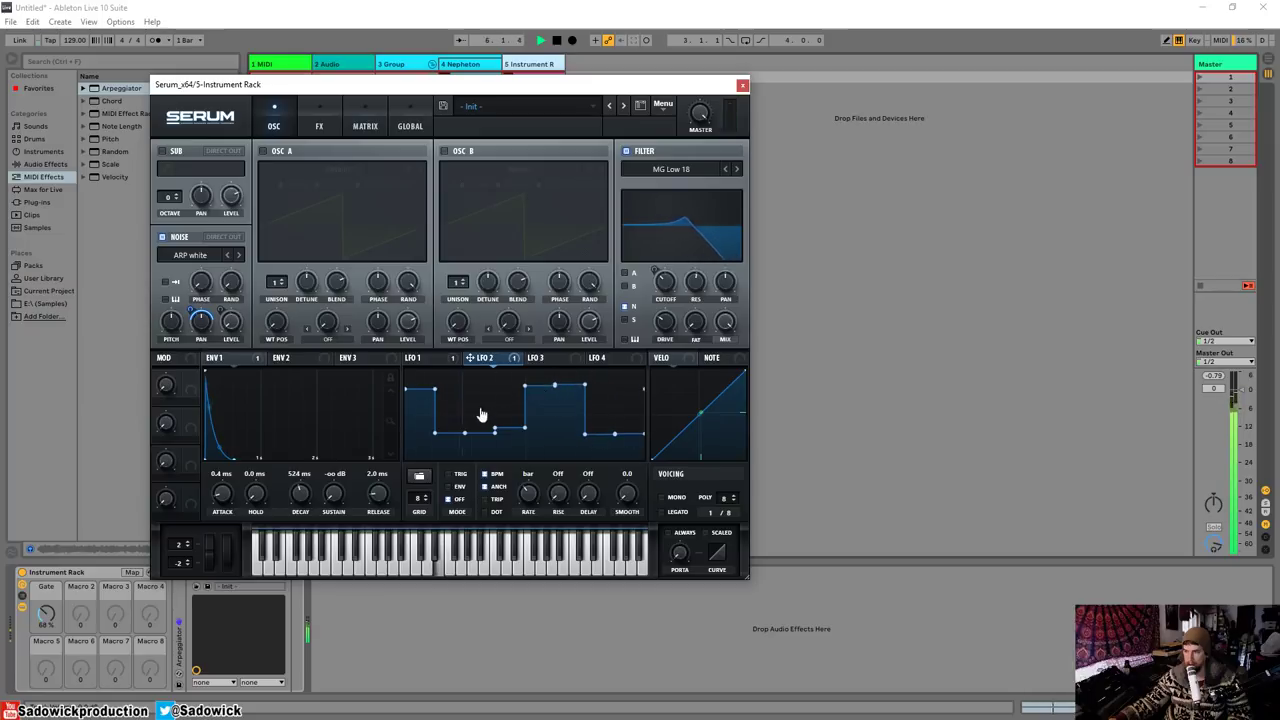
click(483, 416)
click(565, 410)
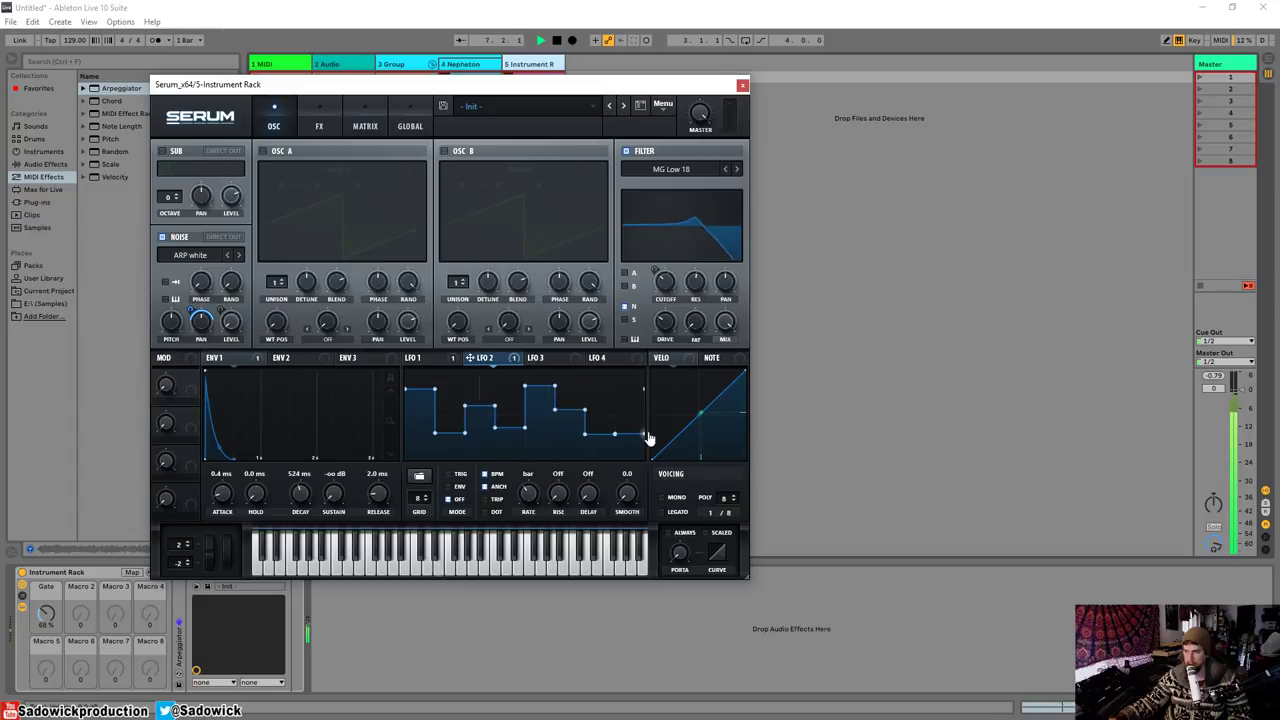
drag(630, 428, 625, 403)
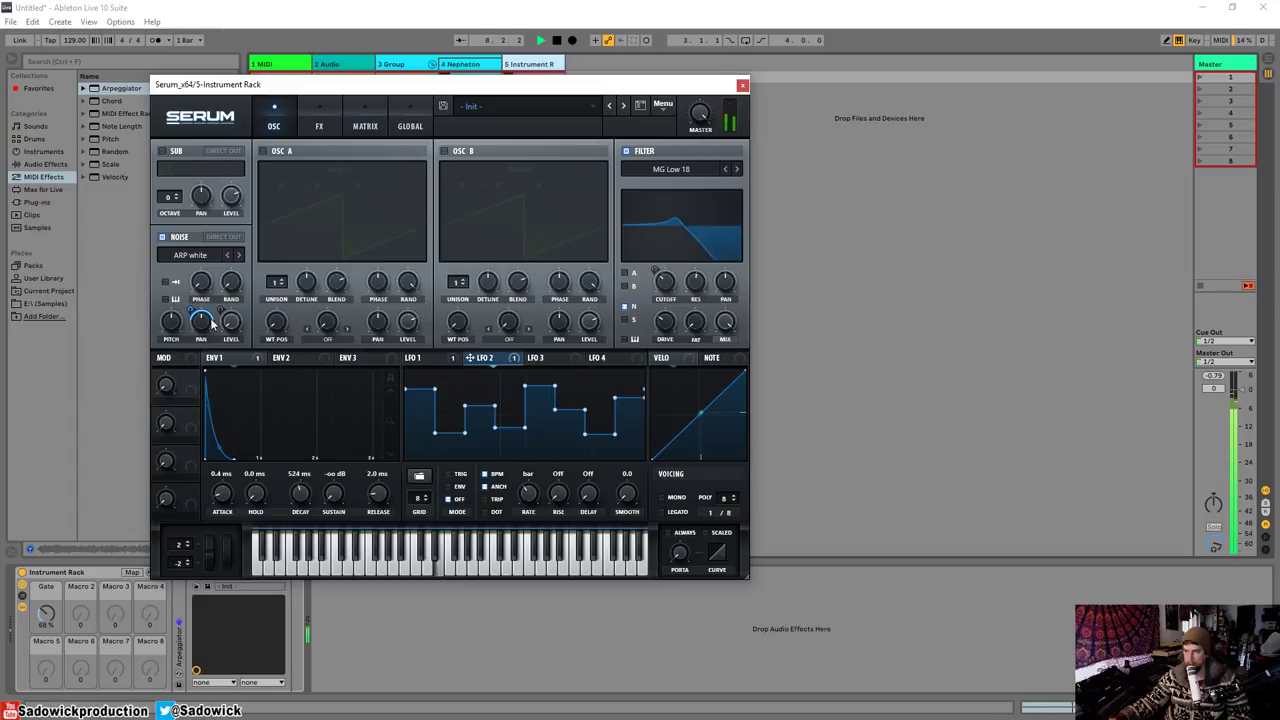
mouse_move(192, 310)
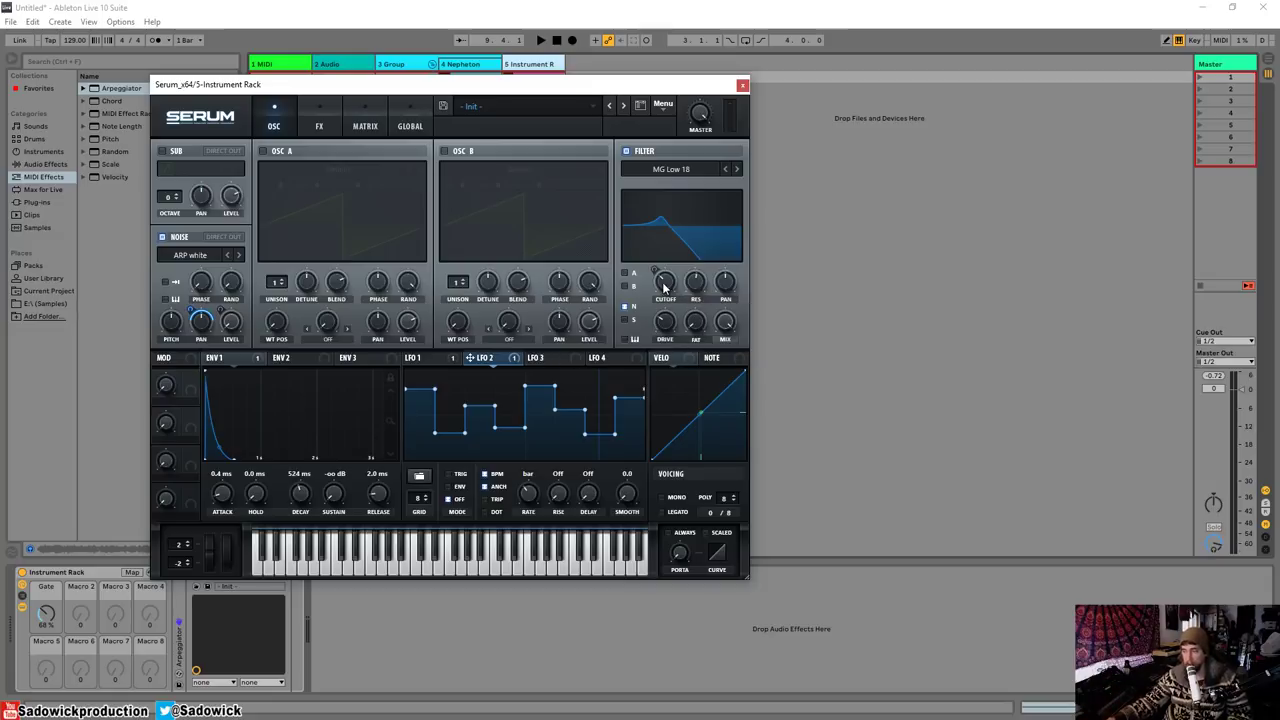
- Audition the panned noise together with the existing filter cutoff modulation
key(space)
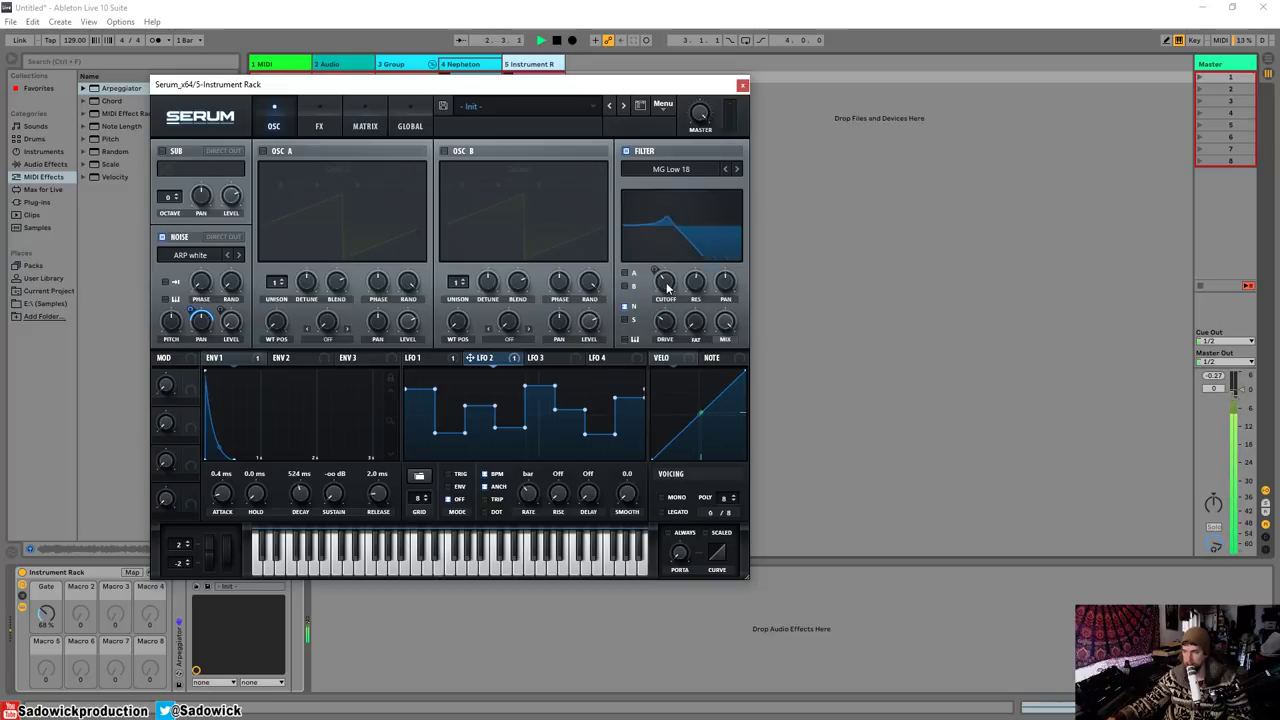
key(space)
right_click(667, 288)
key(Escape)
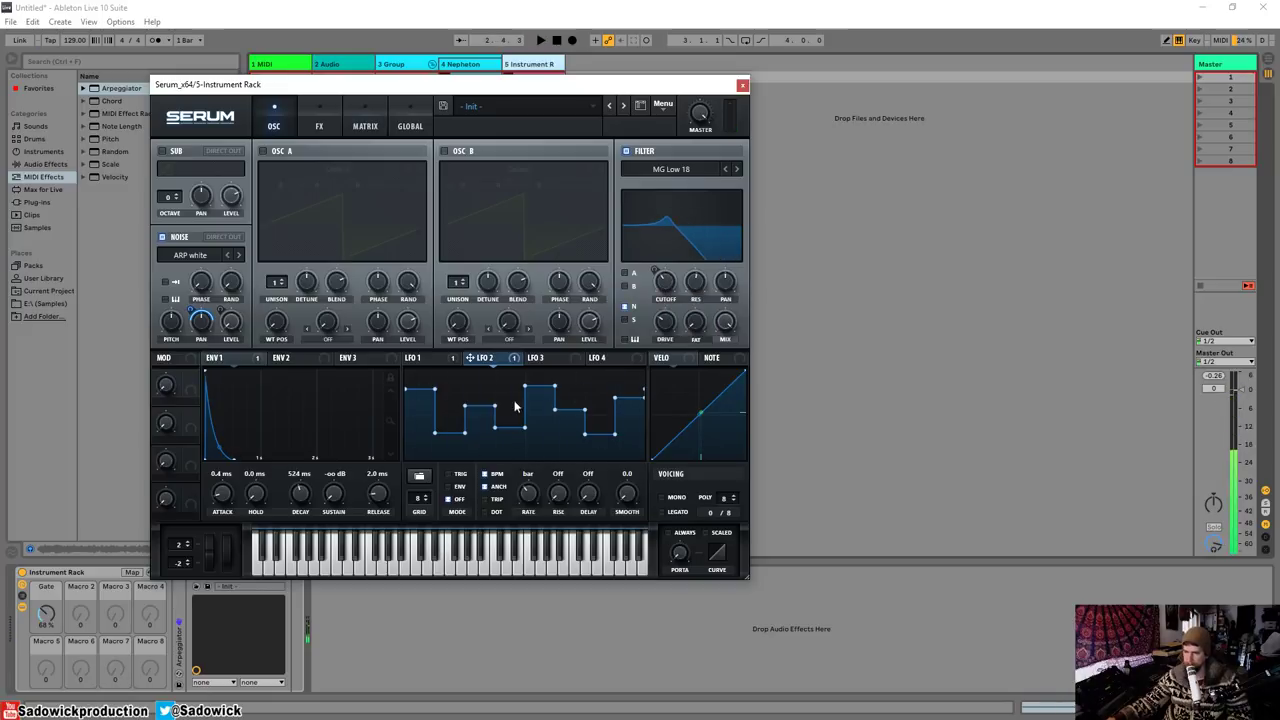
- Try LFO 3 on the filter cutoff with its triangle reshaped into a falling ramp ending mid-cycle, and audition it
click(553, 360)
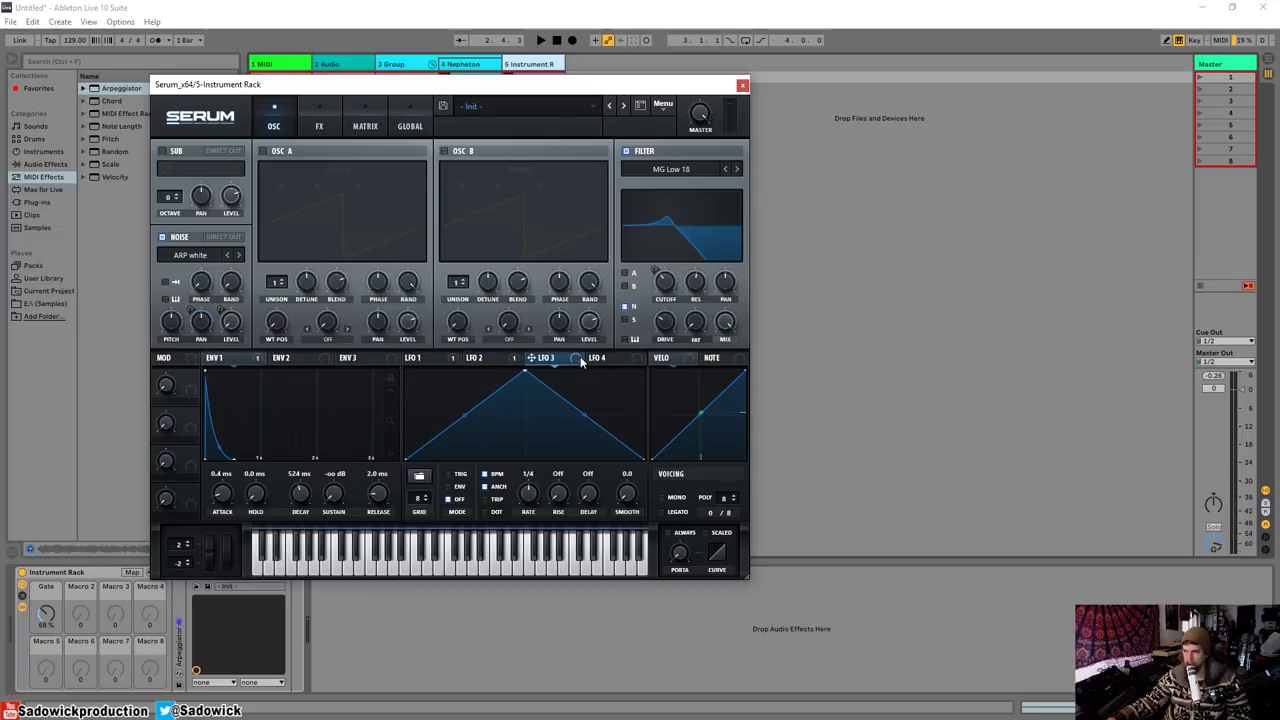
drag(661, 272, 656, 286)
drag(527, 372, 406, 371)
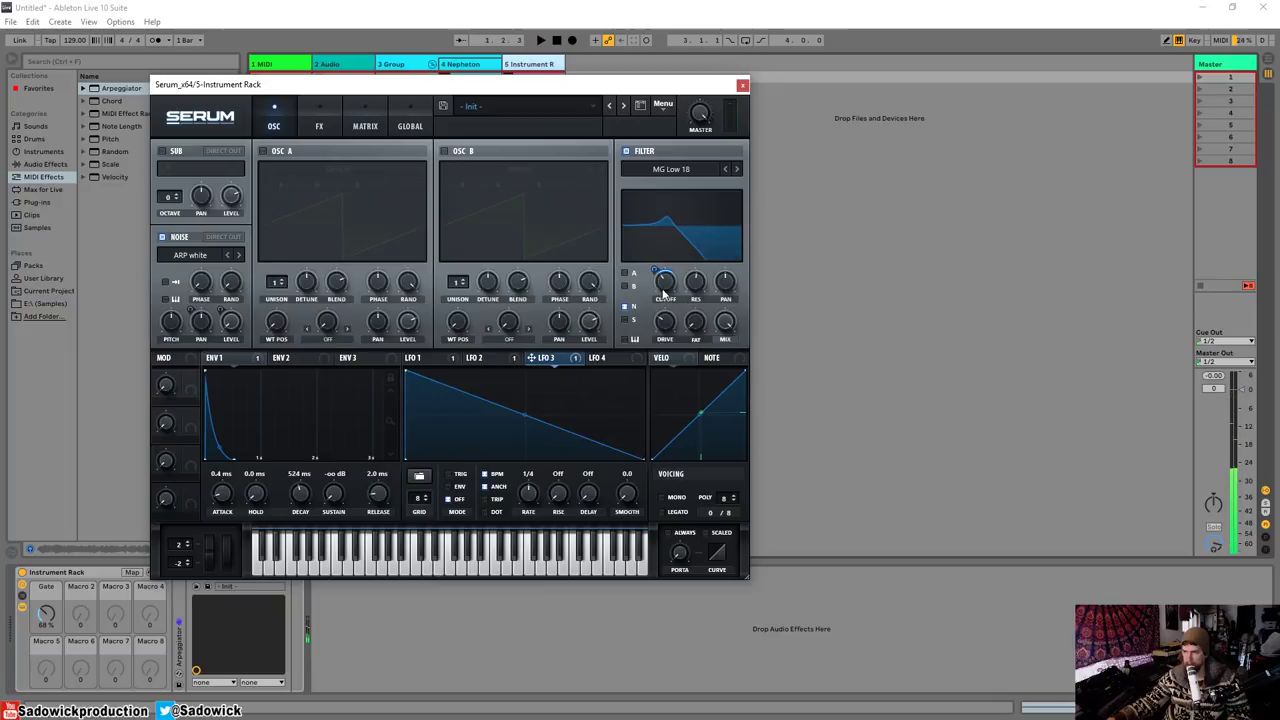
drag(655, 271, 655, 267)
drag(451, 387, 524, 460)
key(space)
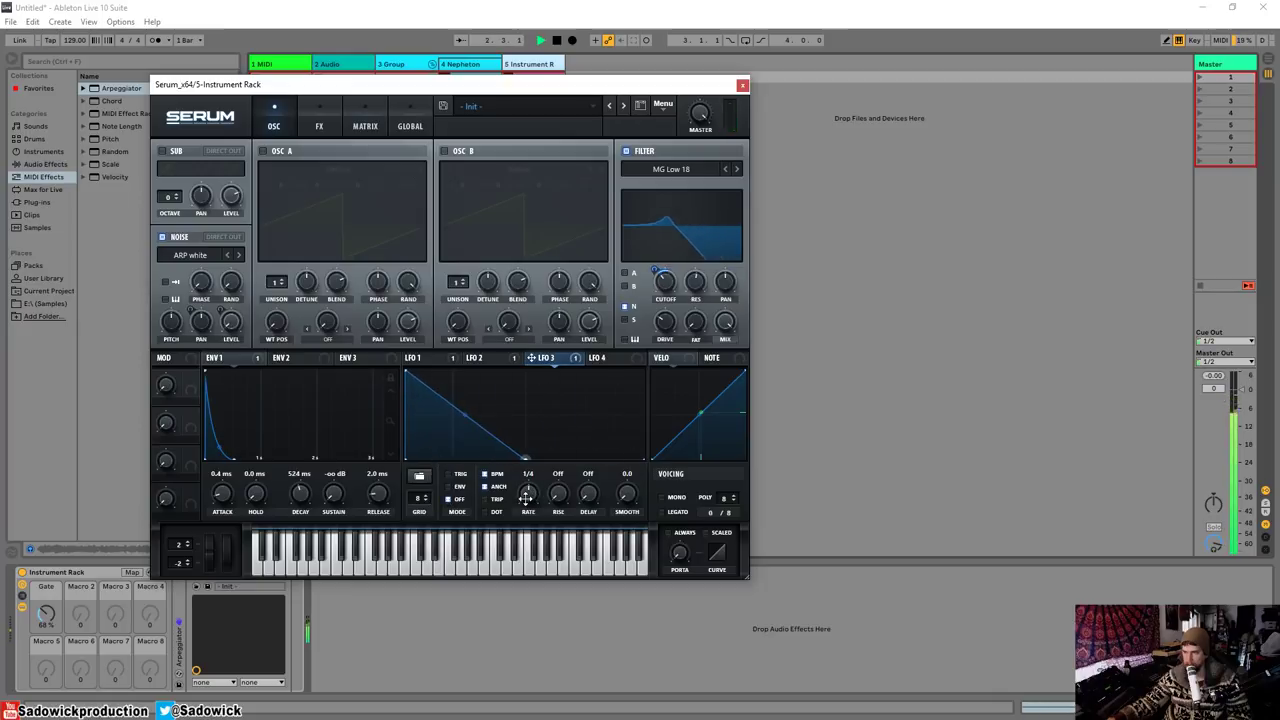
key(space)
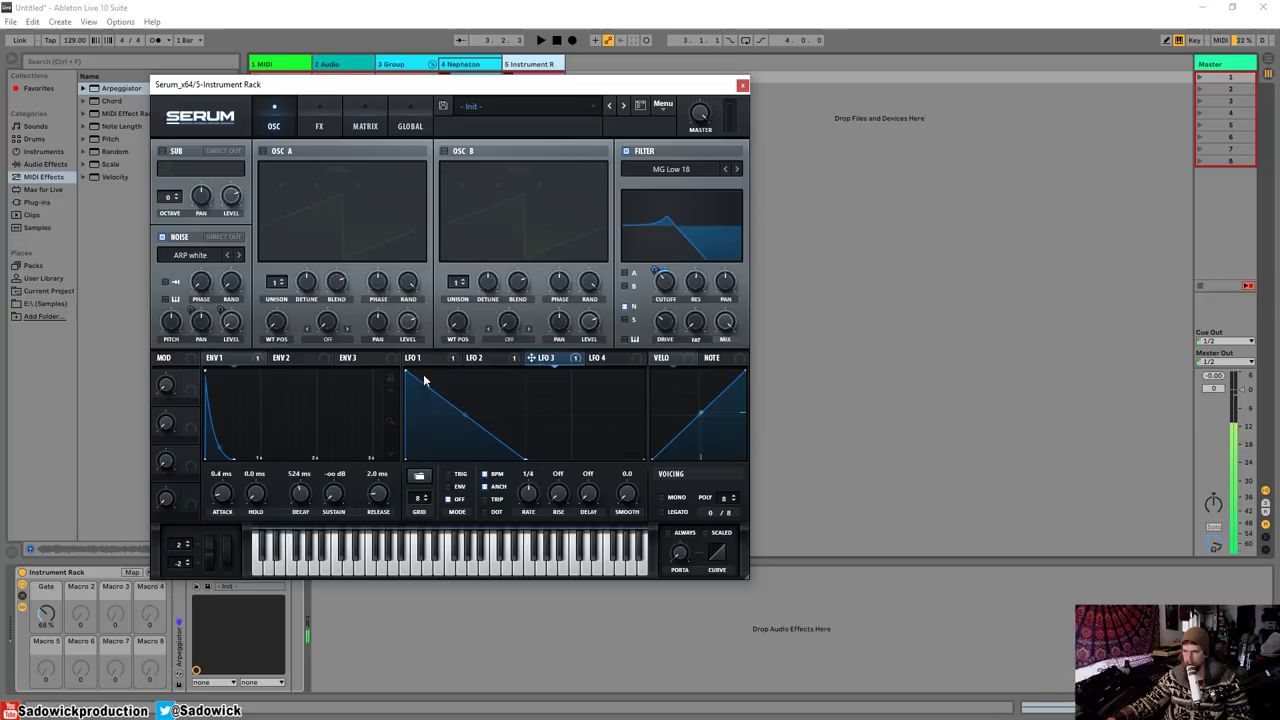
- Try LFO 3 with a curved rise peaking mid-cycle and a fall ending at three quarters, auditioning the filter movement
drag(407, 373, 625, 345)
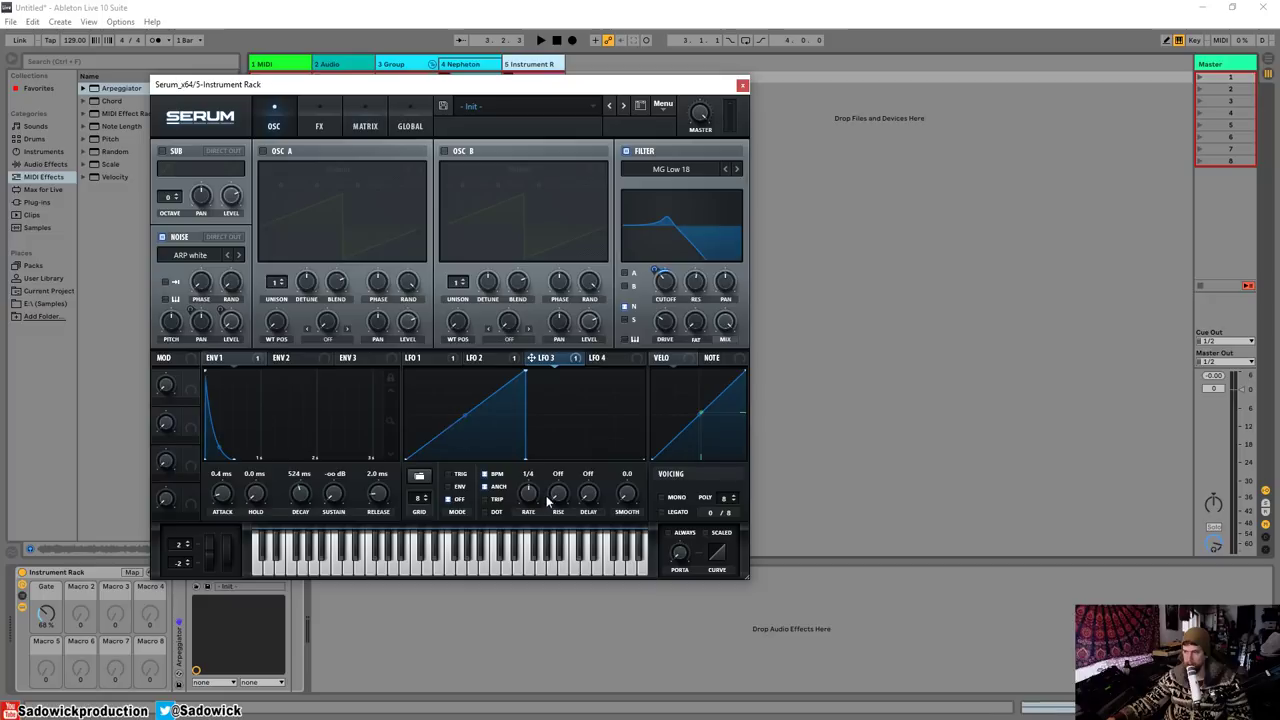
key(space)
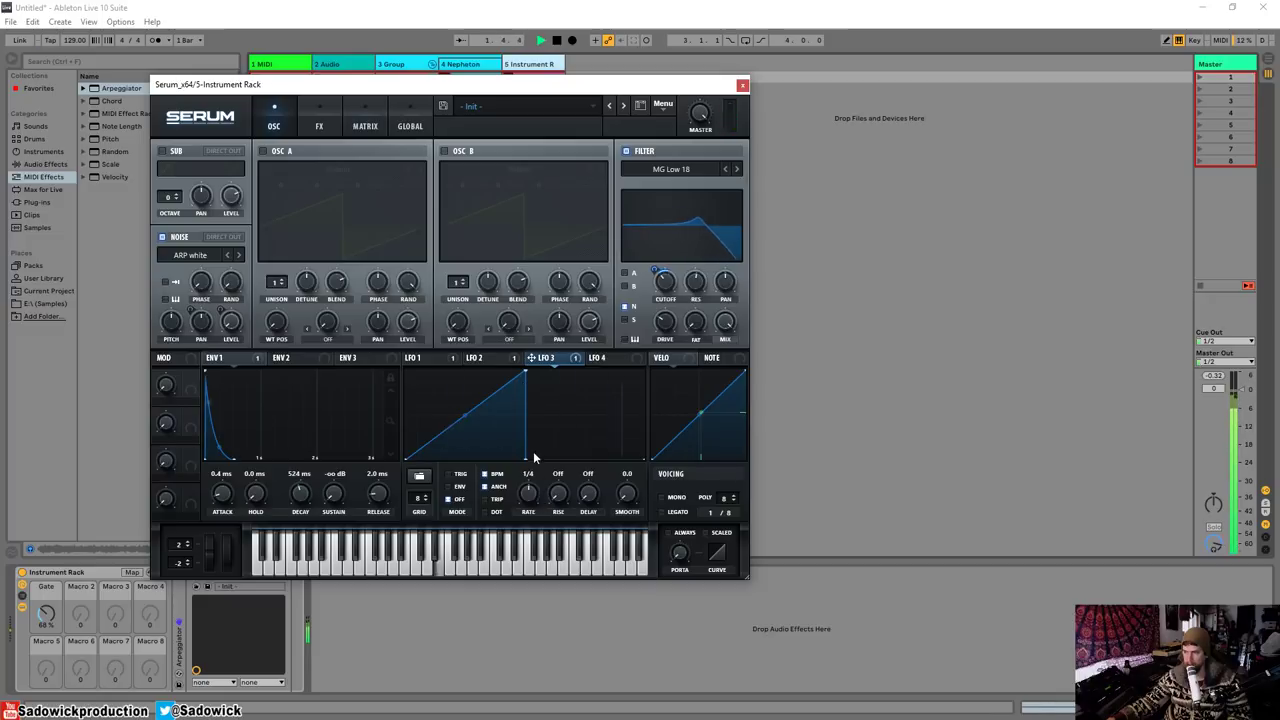
key(space)
drag(525, 459, 588, 490)
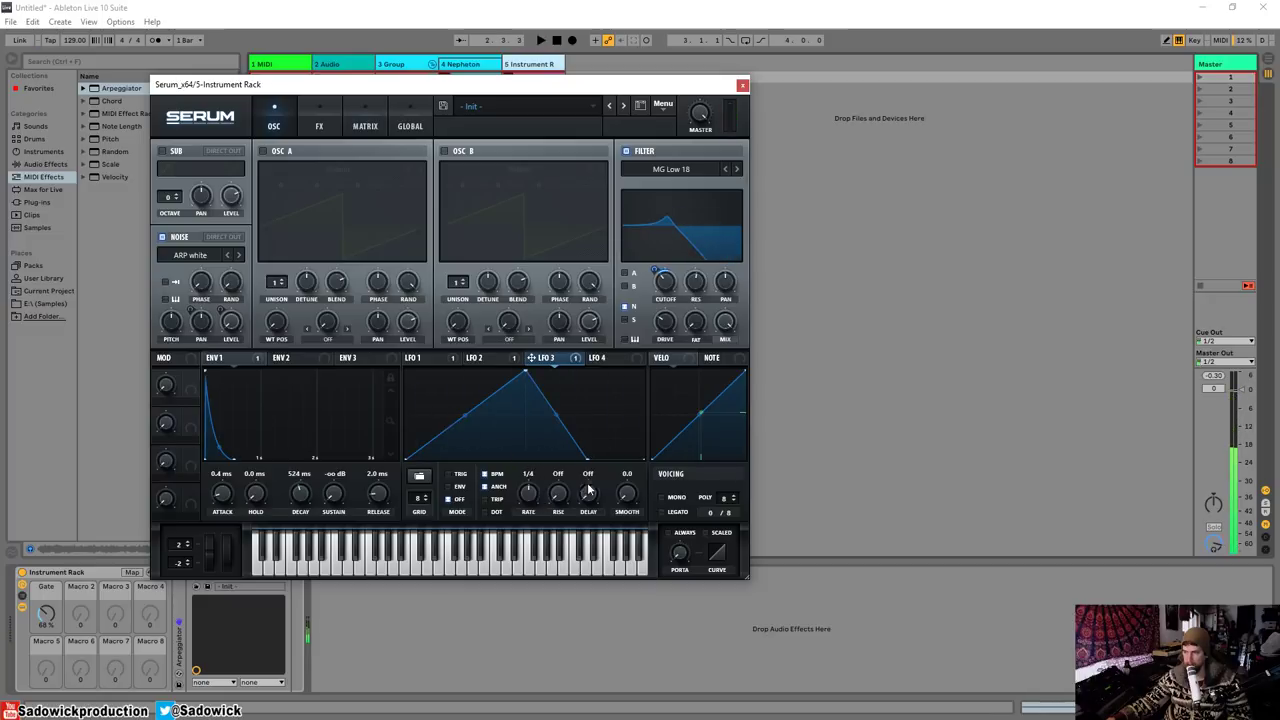
key(space)
drag(465, 416, 470, 432)
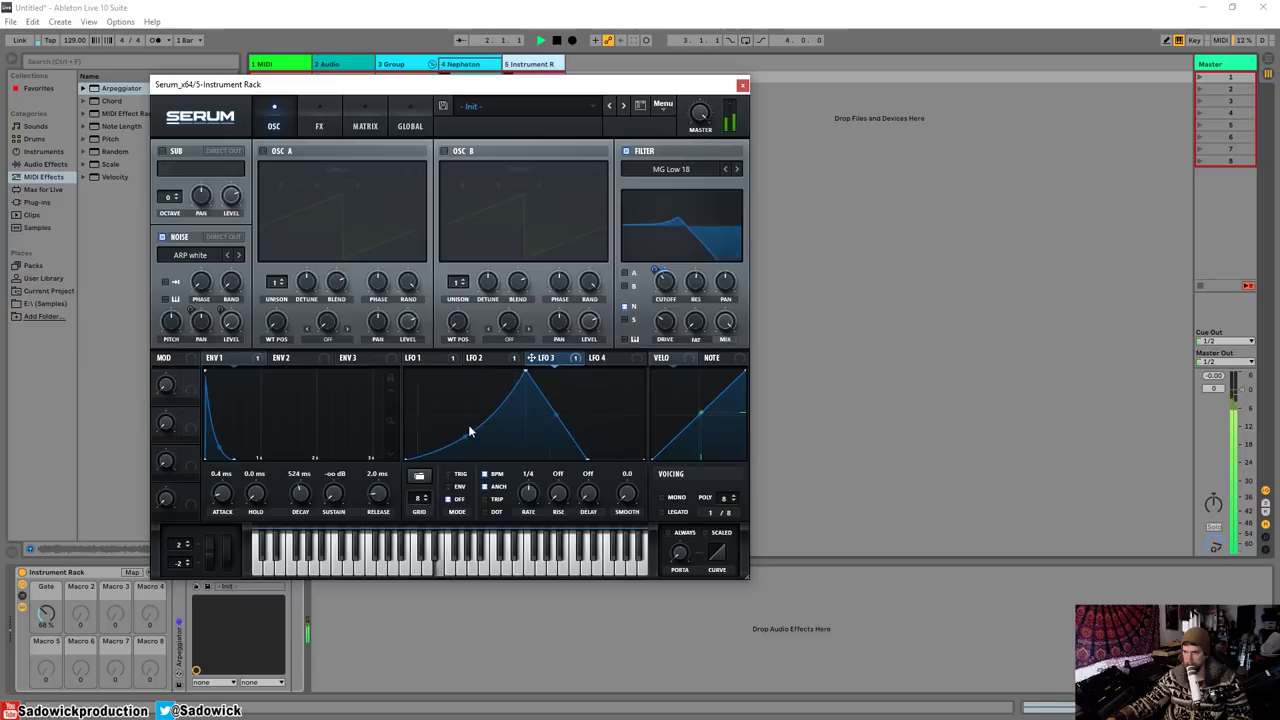
key(space)
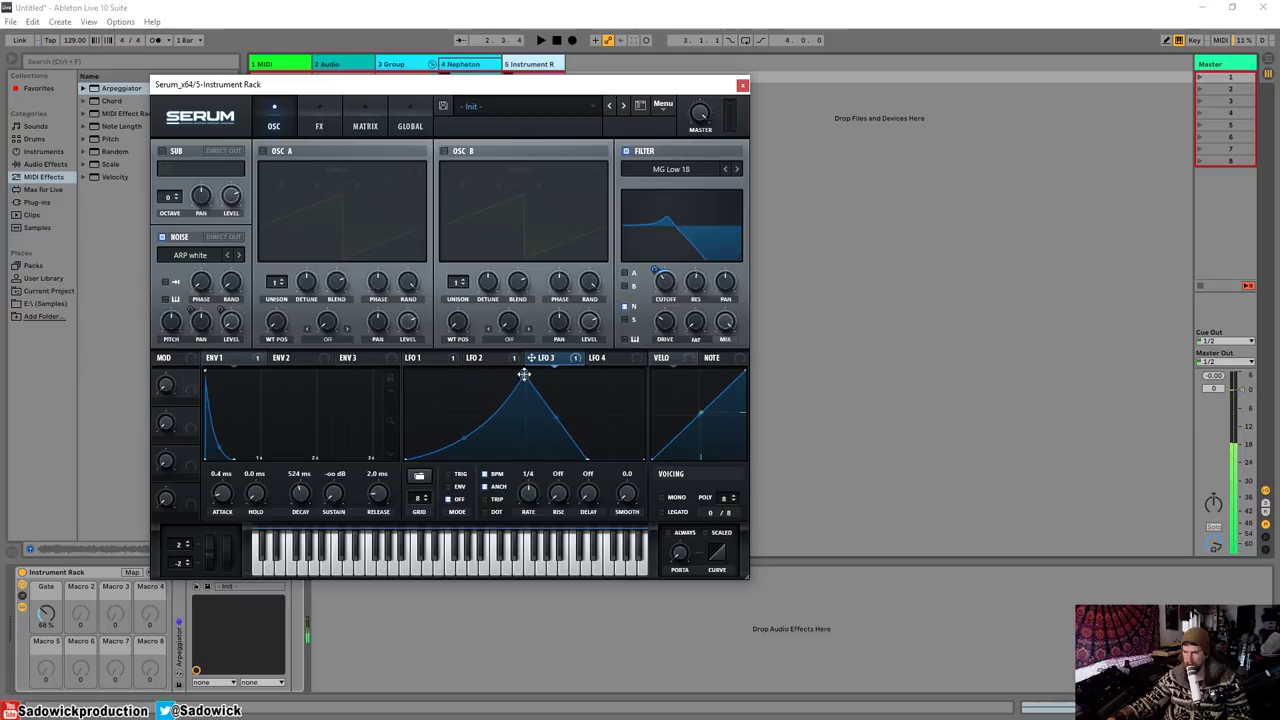
- Move LFO 3's peak to the start of the cycle and remove LFO 3 from the filter cutoff
drag(524, 374, 405, 370)
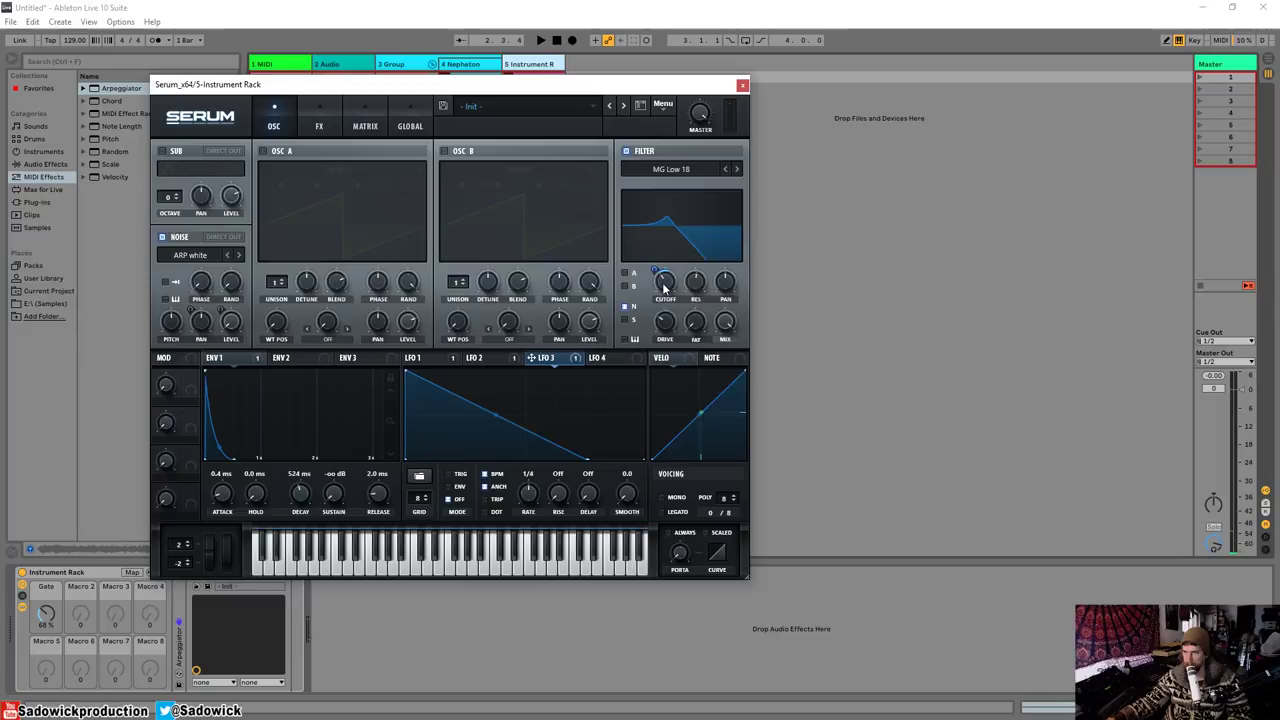
right_click(664, 287)
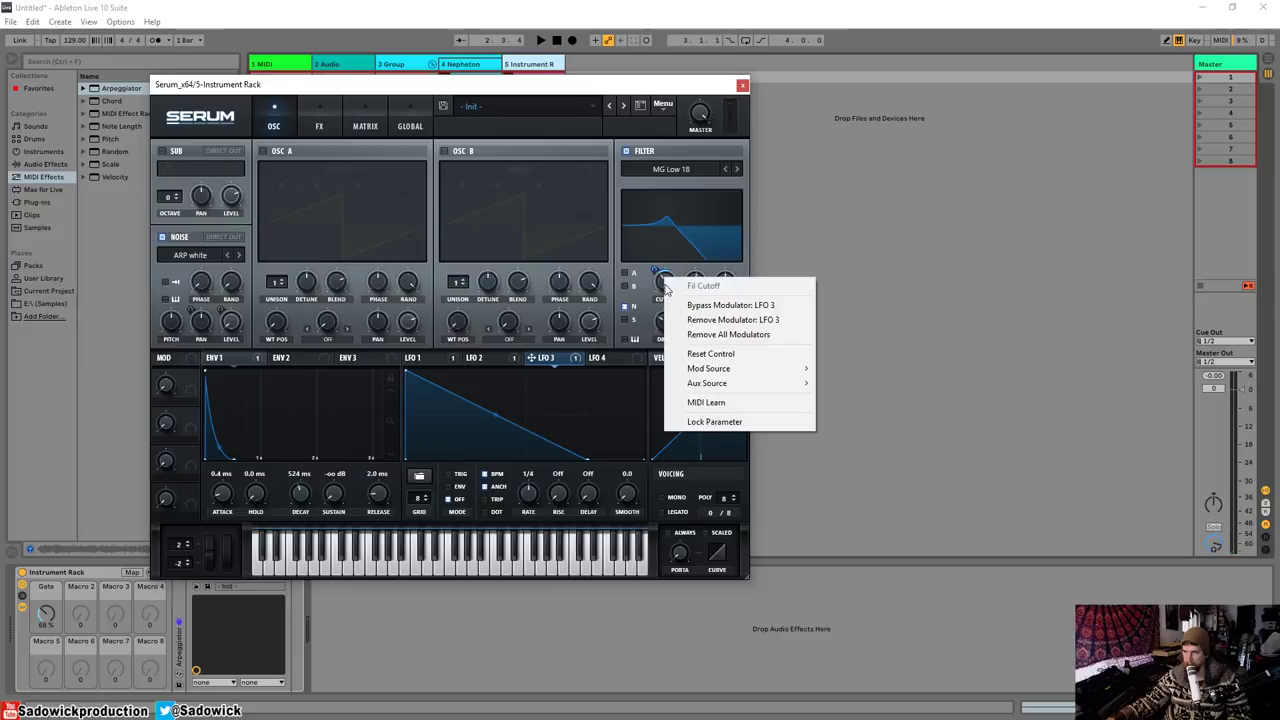
click(745, 312)
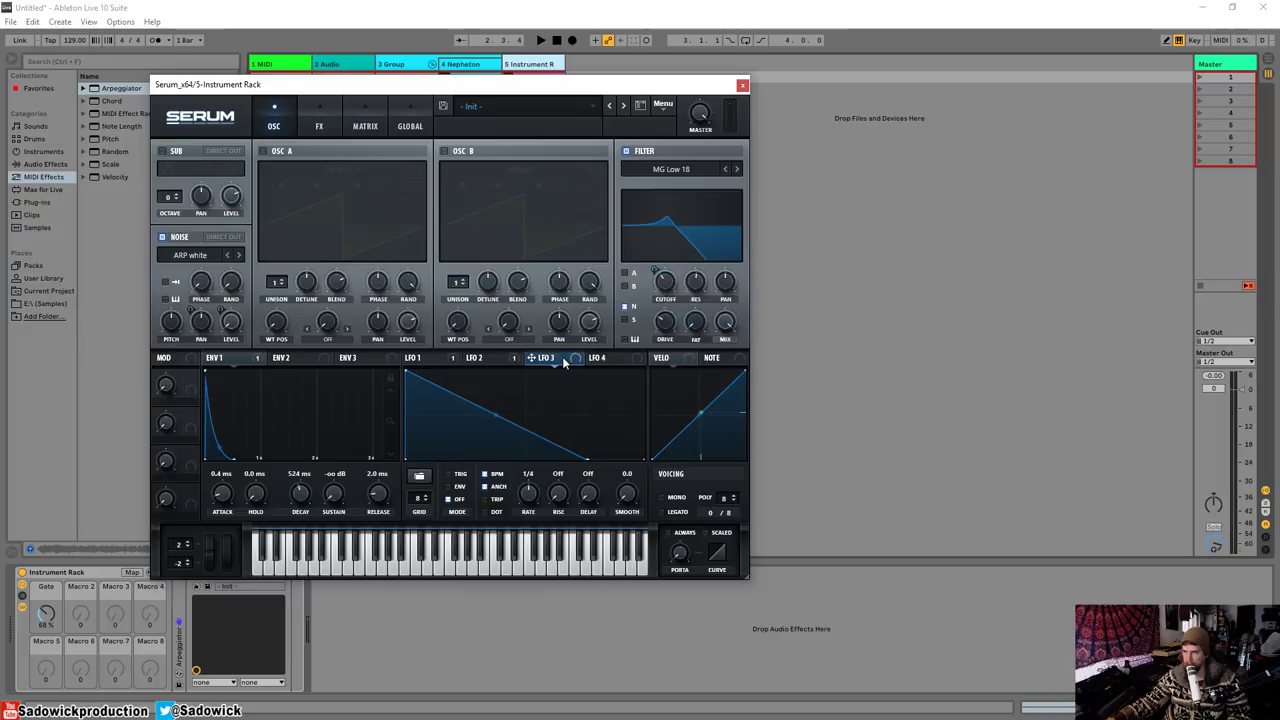
- Assign LFO 3 to the noise oscillator's pitch and audition the result
drag(531, 357, 158, 349)
key(space)
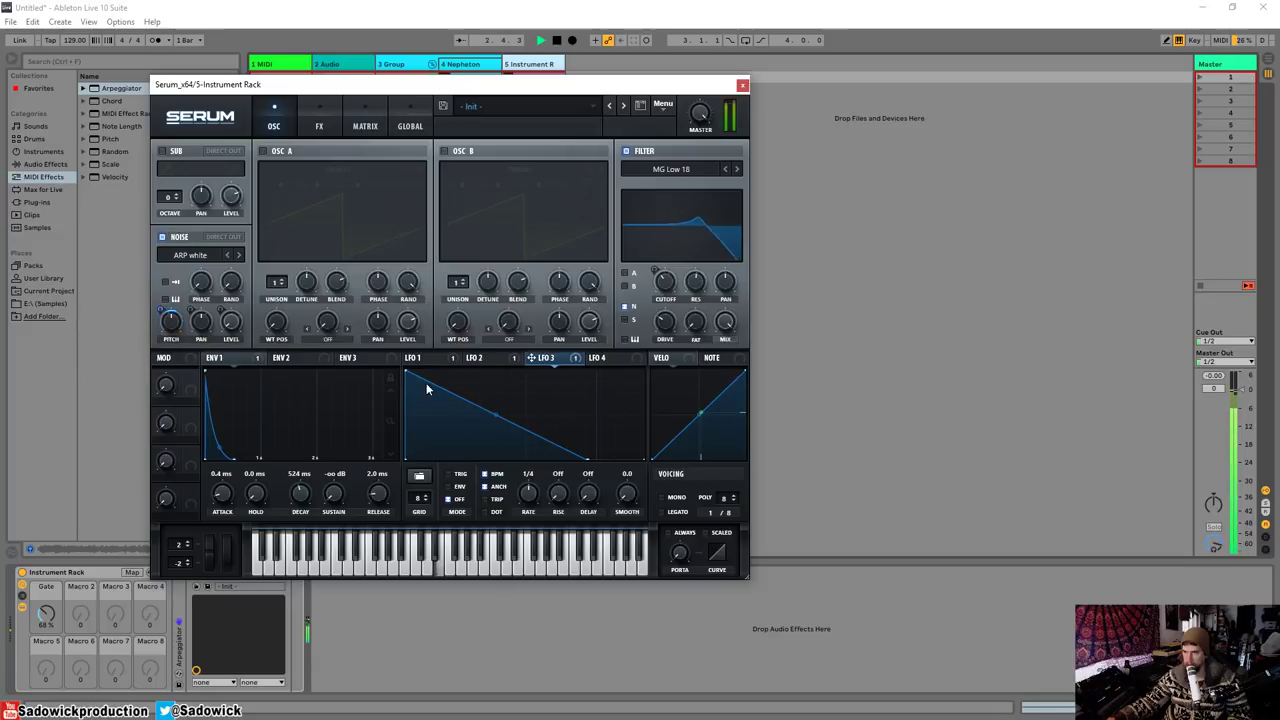
key(space)
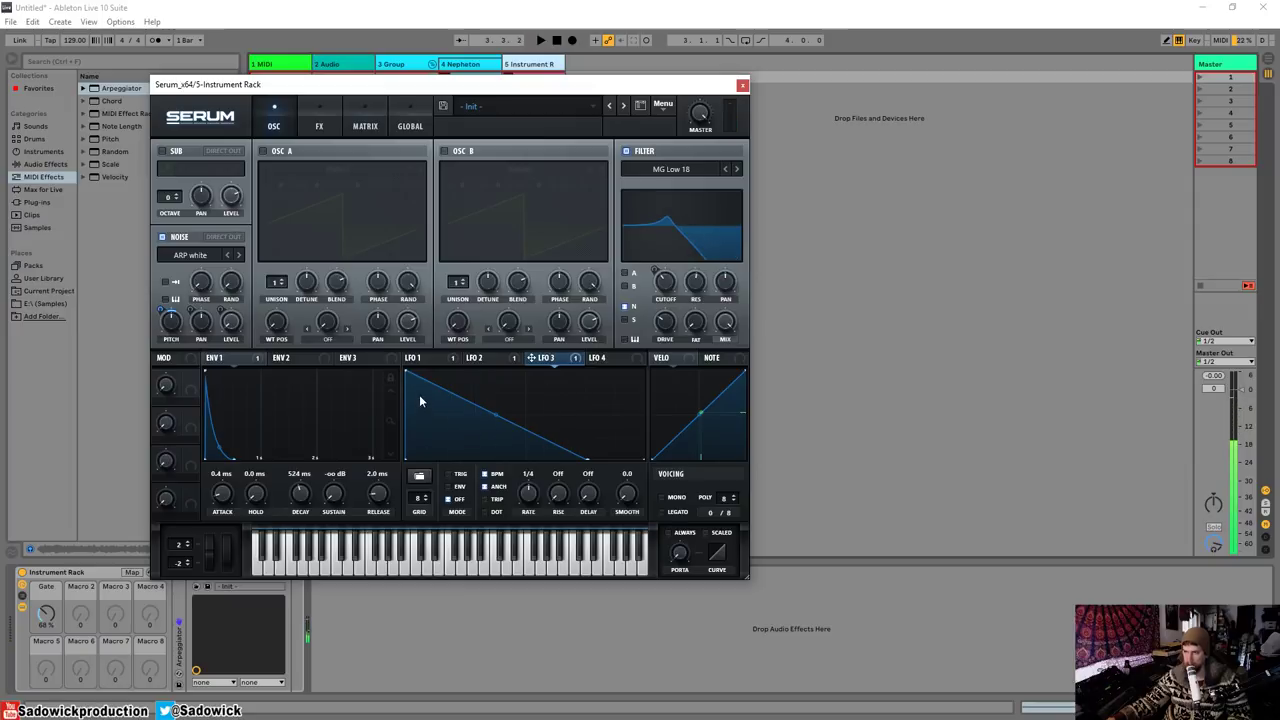
- Redraw the first half of LFO 3 as four flat steps at varied heights during playback
shift+click(420, 400)
drag(538, 87, 1008, 111)
click(508, 455)
drag(826, 108, 268, 79)
key(space)
shift+click(370, 418)
shift+click(423, 390)
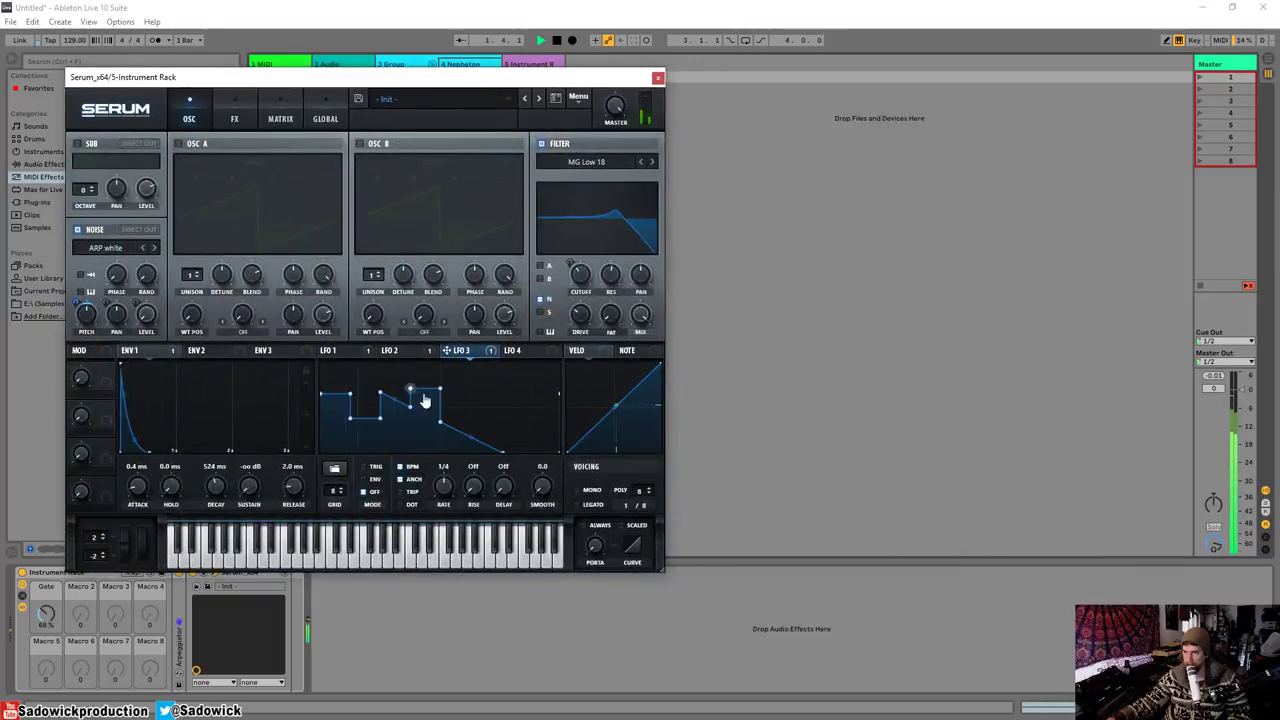
shift+click(386, 402)
key(space)
- Reshape LFO 3's second half to slope down to a low point and ramp up near full height at the end
double_click(490, 441)
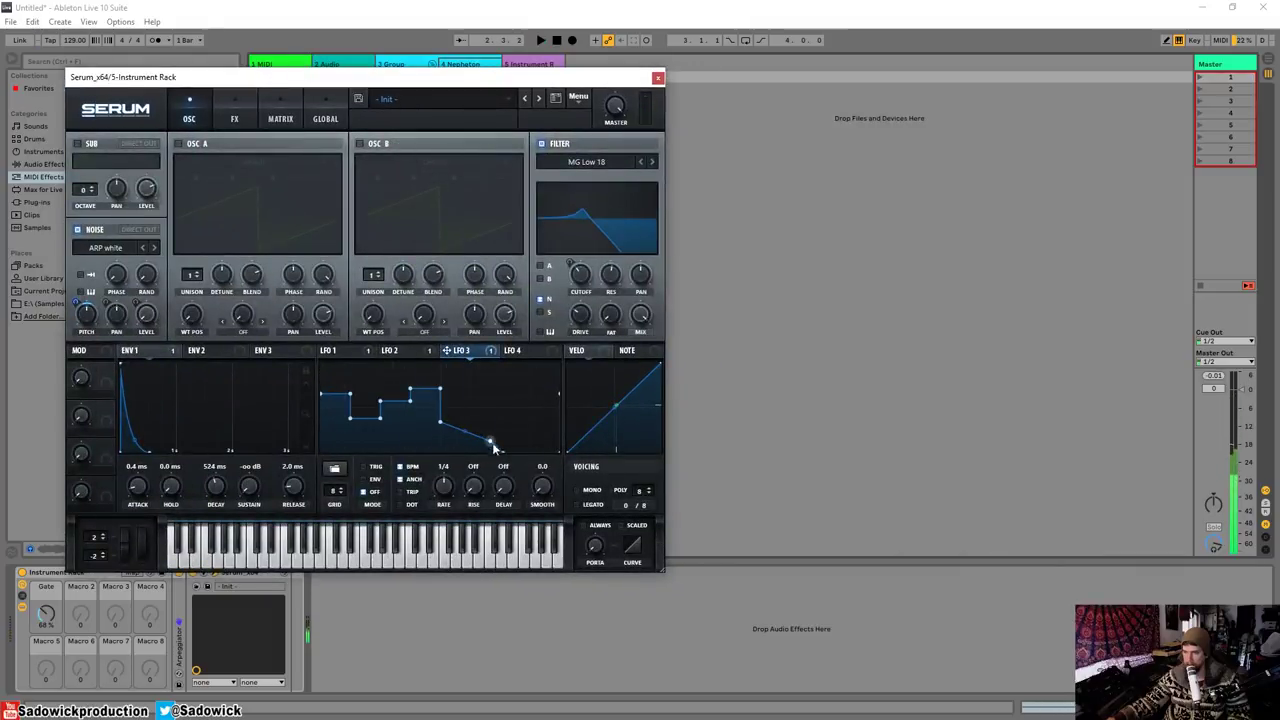
drag(502, 452, 558, 397)
drag(493, 446, 493, 443)
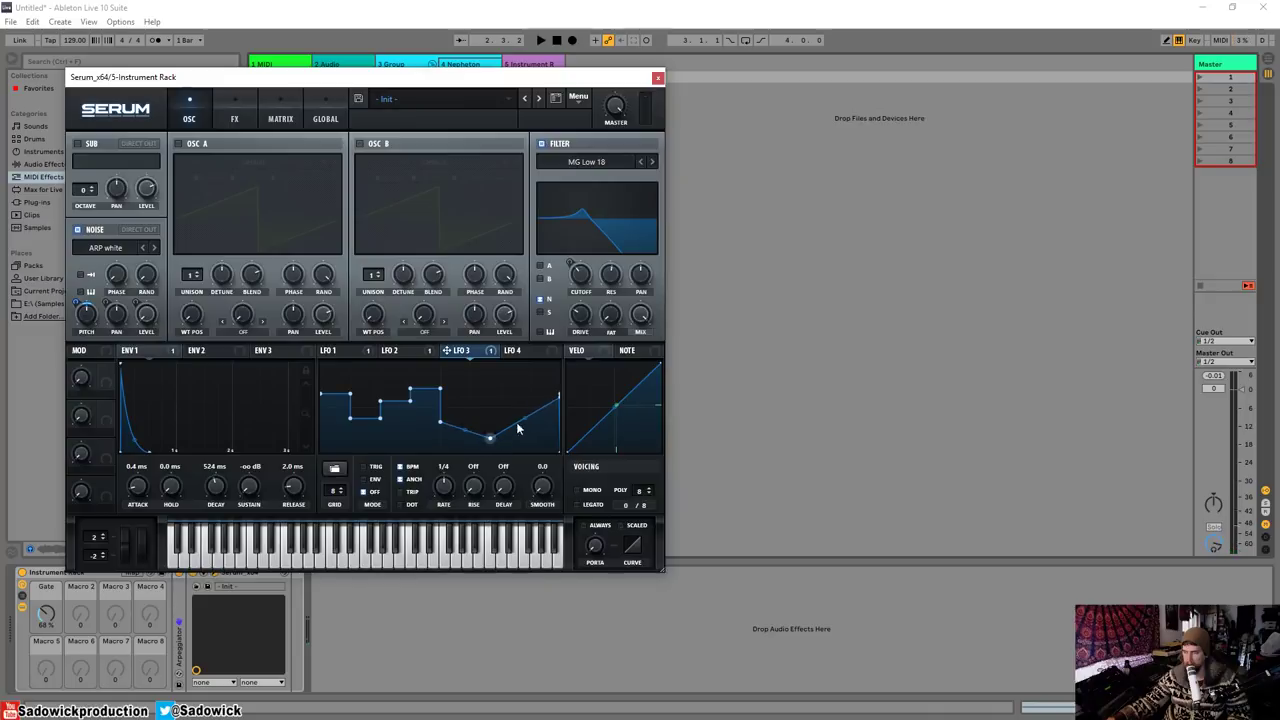
drag(560, 405, 563, 375)
- Set LFO 3's rate to 1/2 and increase its modulation amount on the noise pitch while playing
key(space)
mouse_move(443, 487)
mouse_down()
mouse_move(437, 504)
mouse_move(451, 468)
mouse_move(449, 481)
mouse_up()
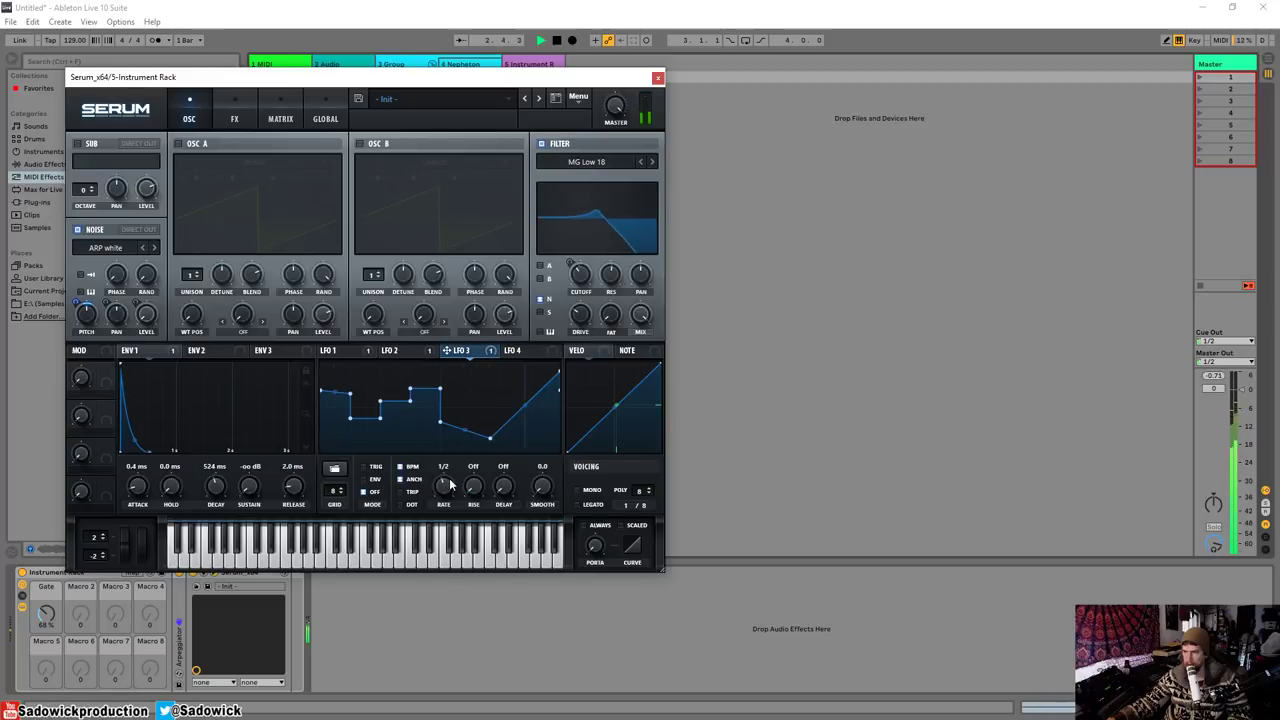
drag(76, 303, 77, 284)
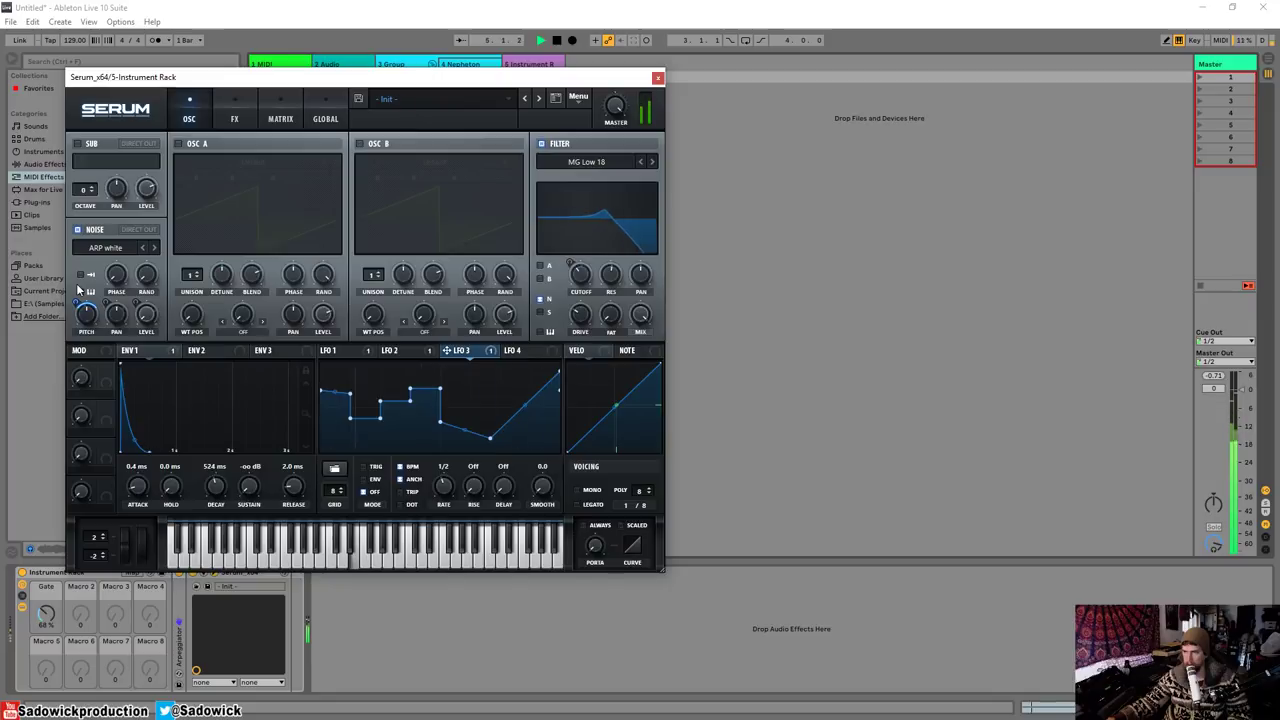
key(space)
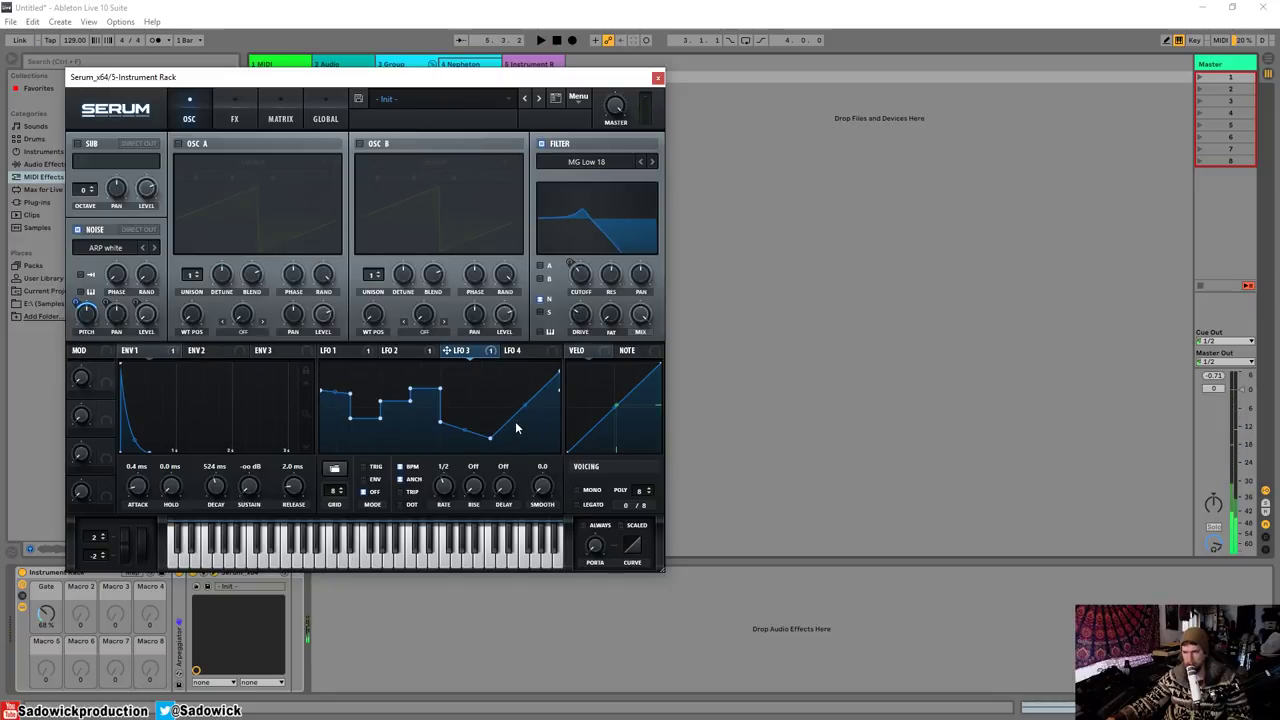
- Audition the arpeggiated noise with LFO 3 modulating its pitch, starting and stopping playback
key(space)
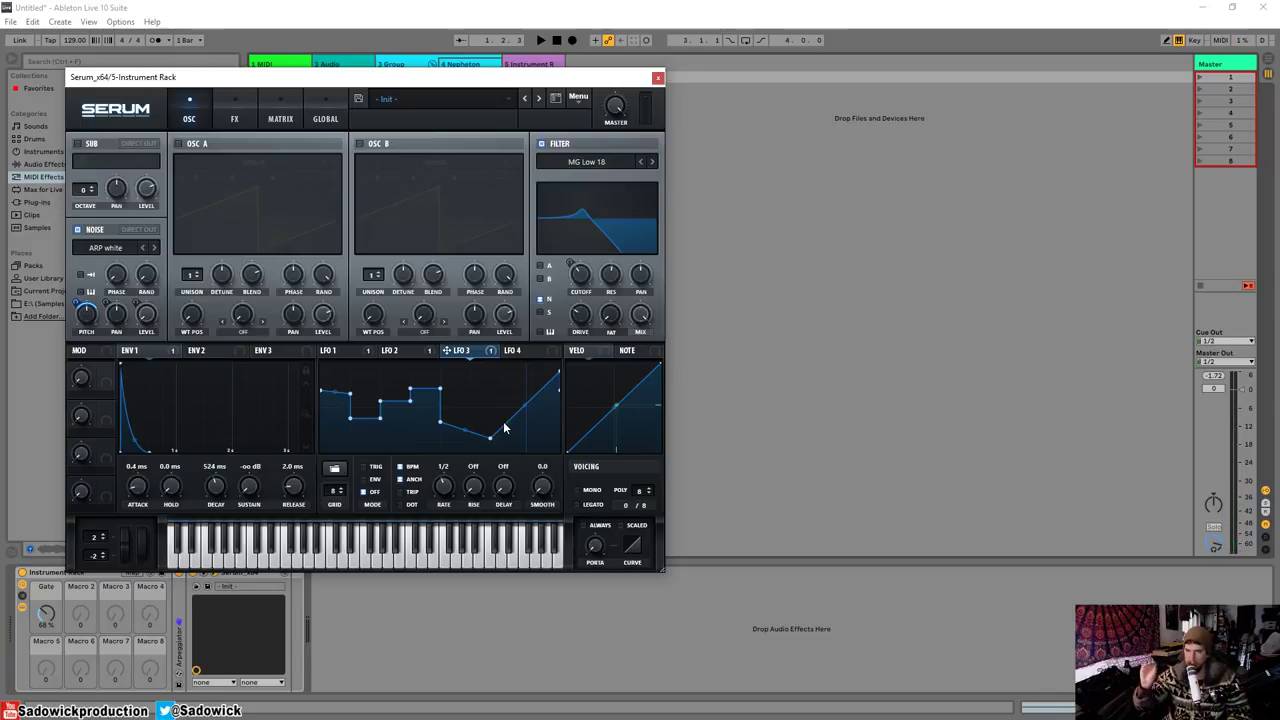
key(space)
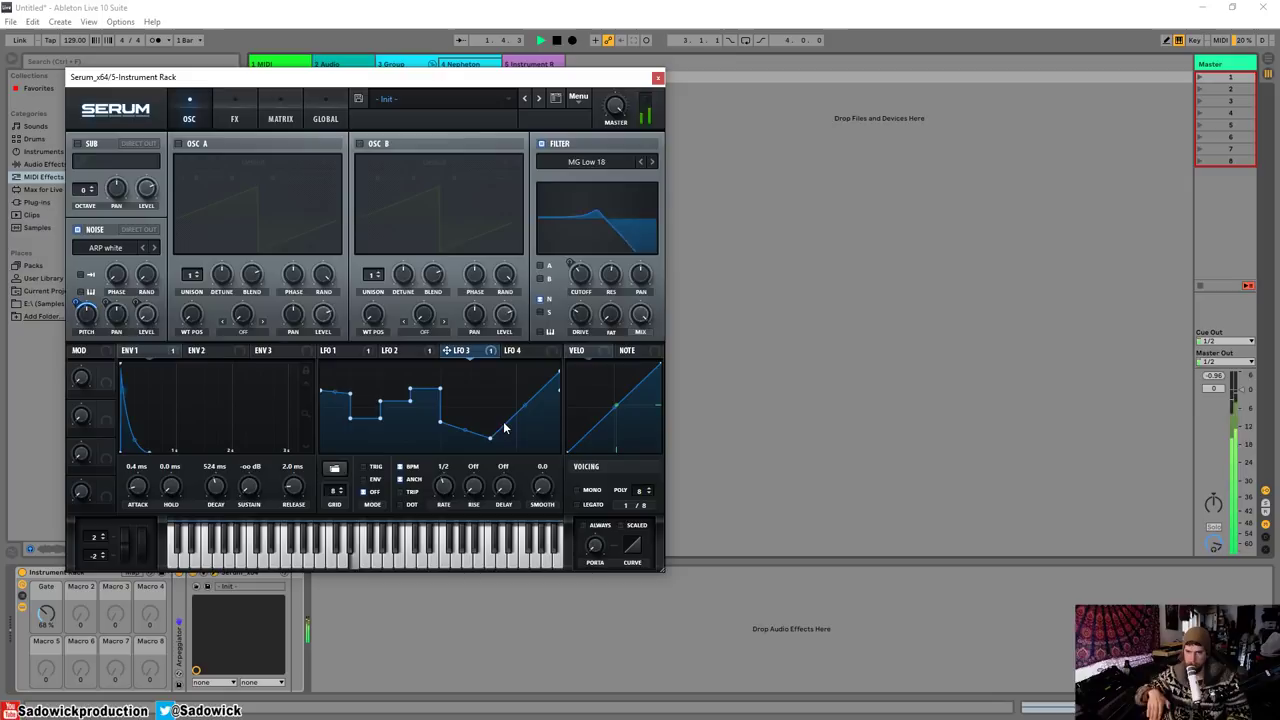
key(space)
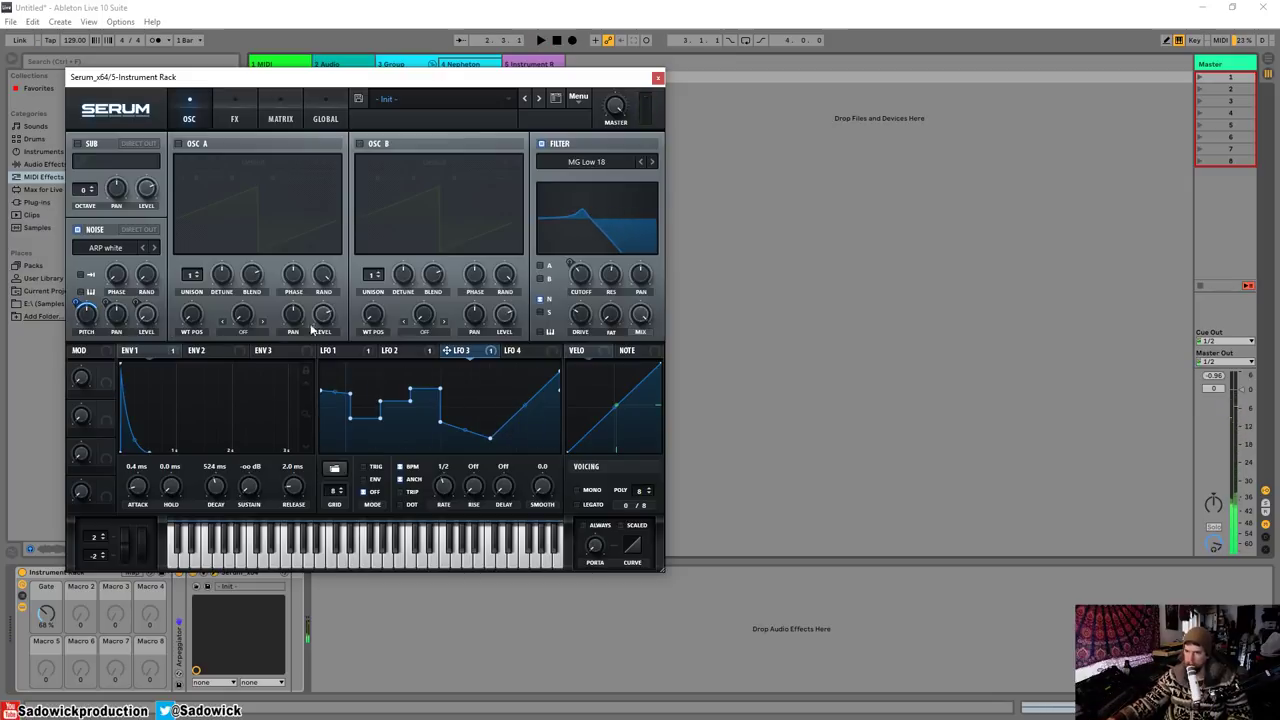
key(space)
key(space)
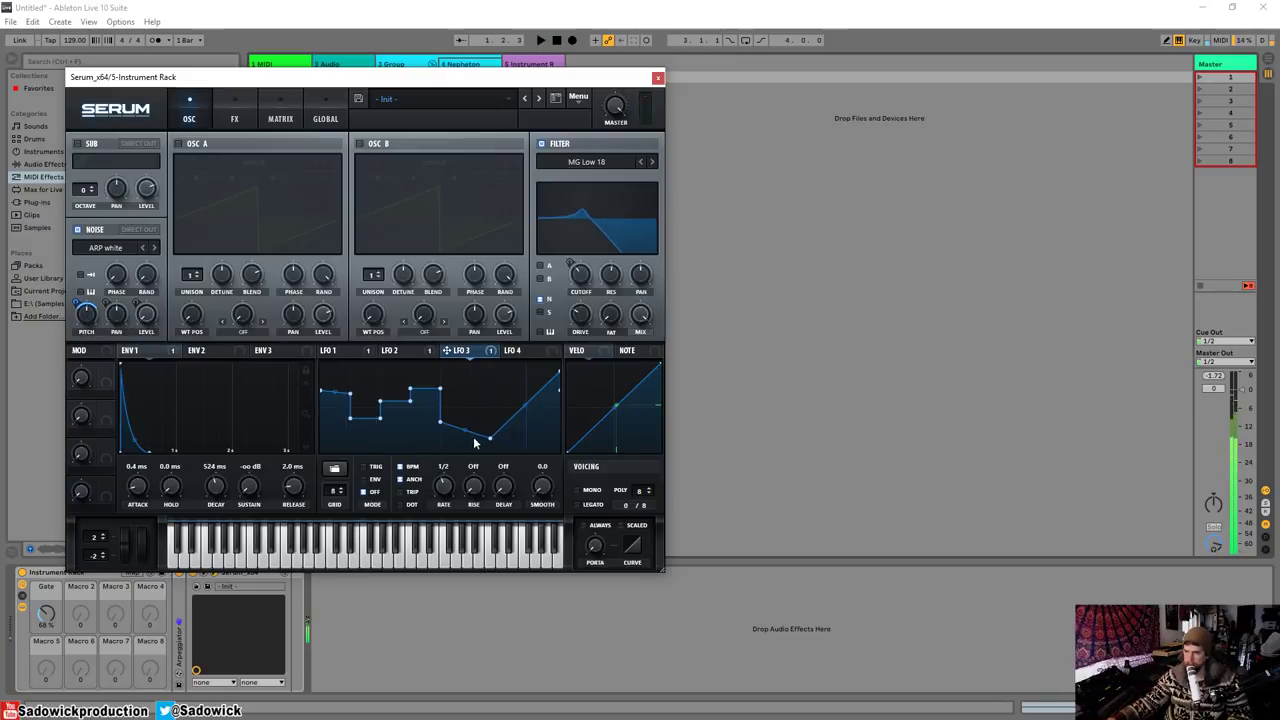
- Flatten the LFO 3 segment before the final ramp at its low level, bend the ramp into a late-rising curve, and audition it
drag(441, 422, 440, 436)
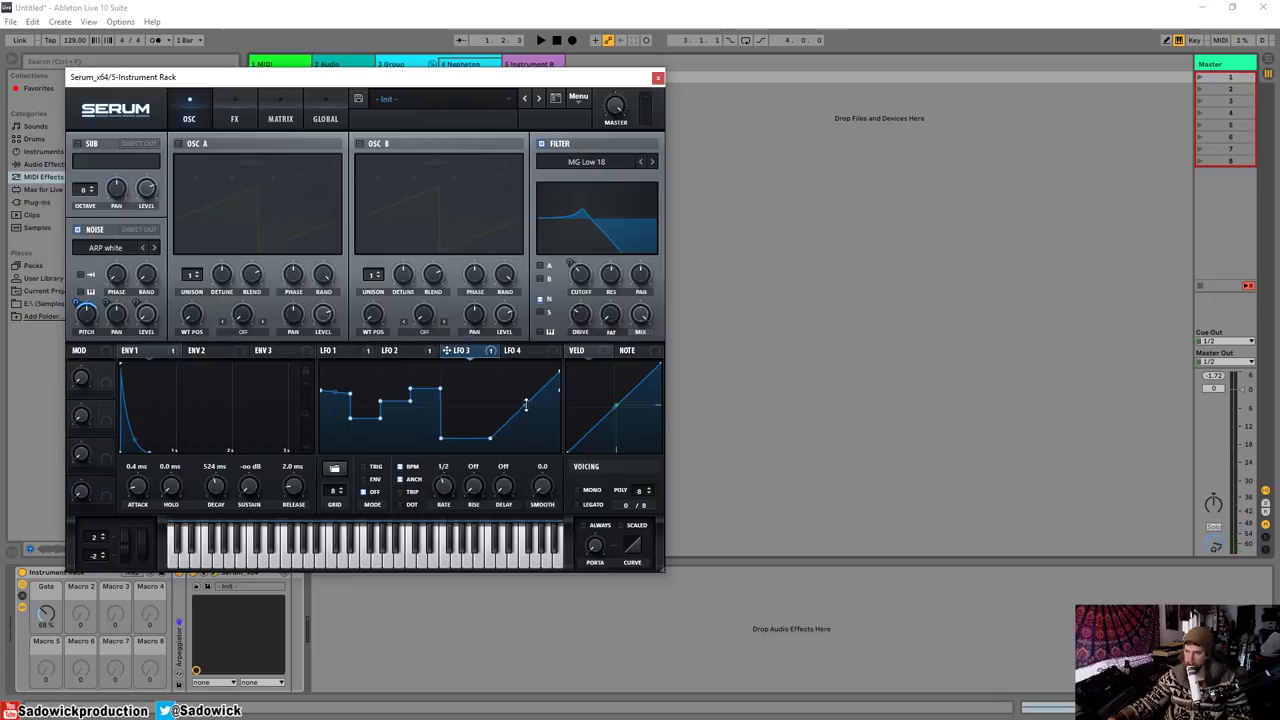
drag(525, 404, 531, 421)
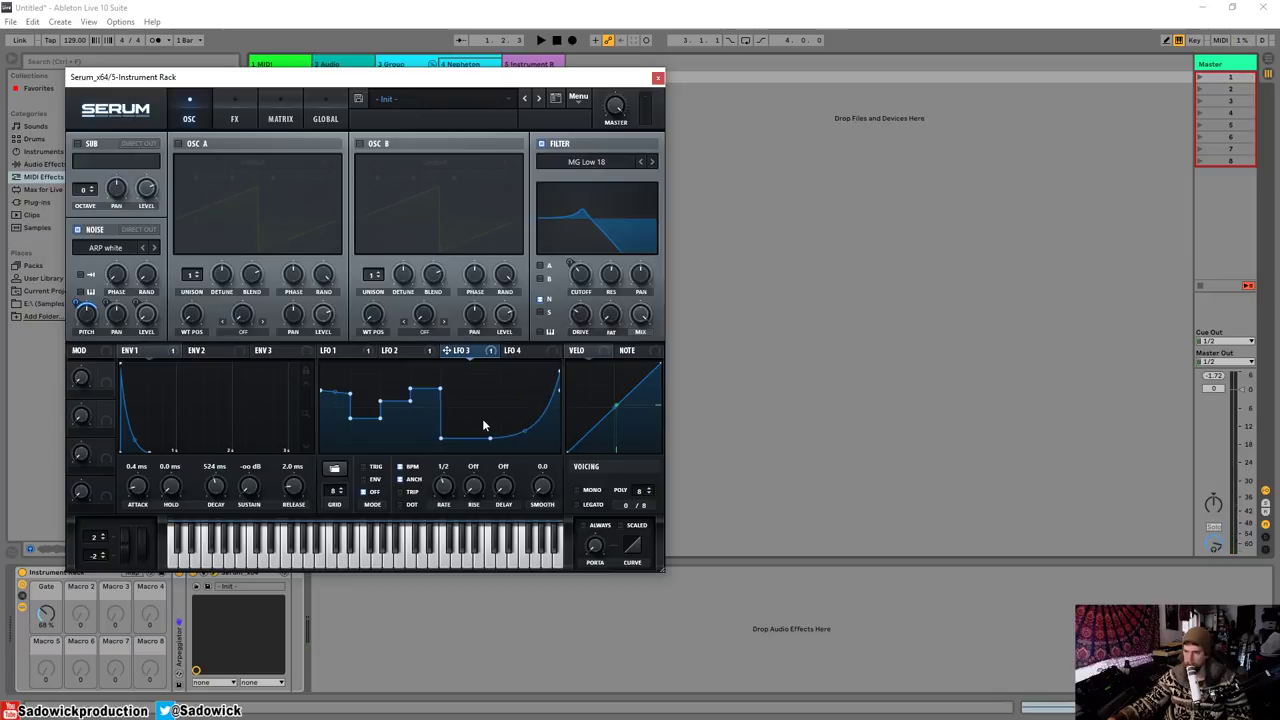
key(space)
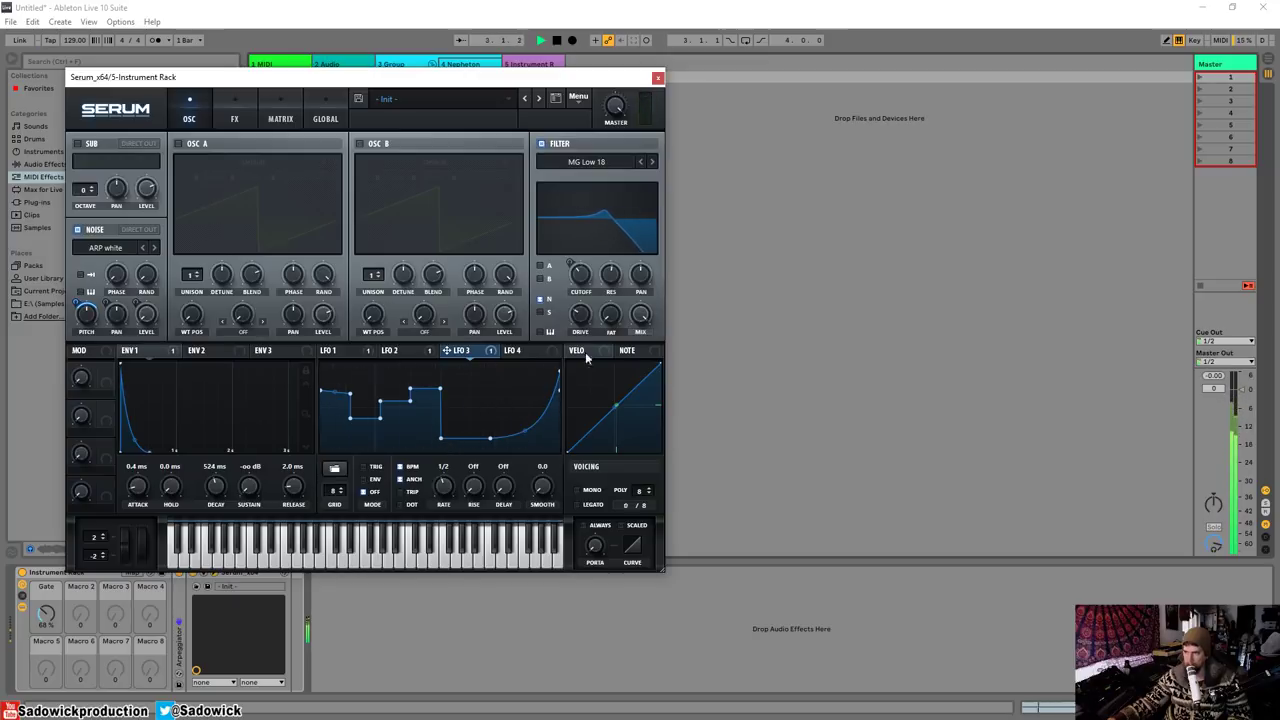
drag(610, 289, 605, 274)
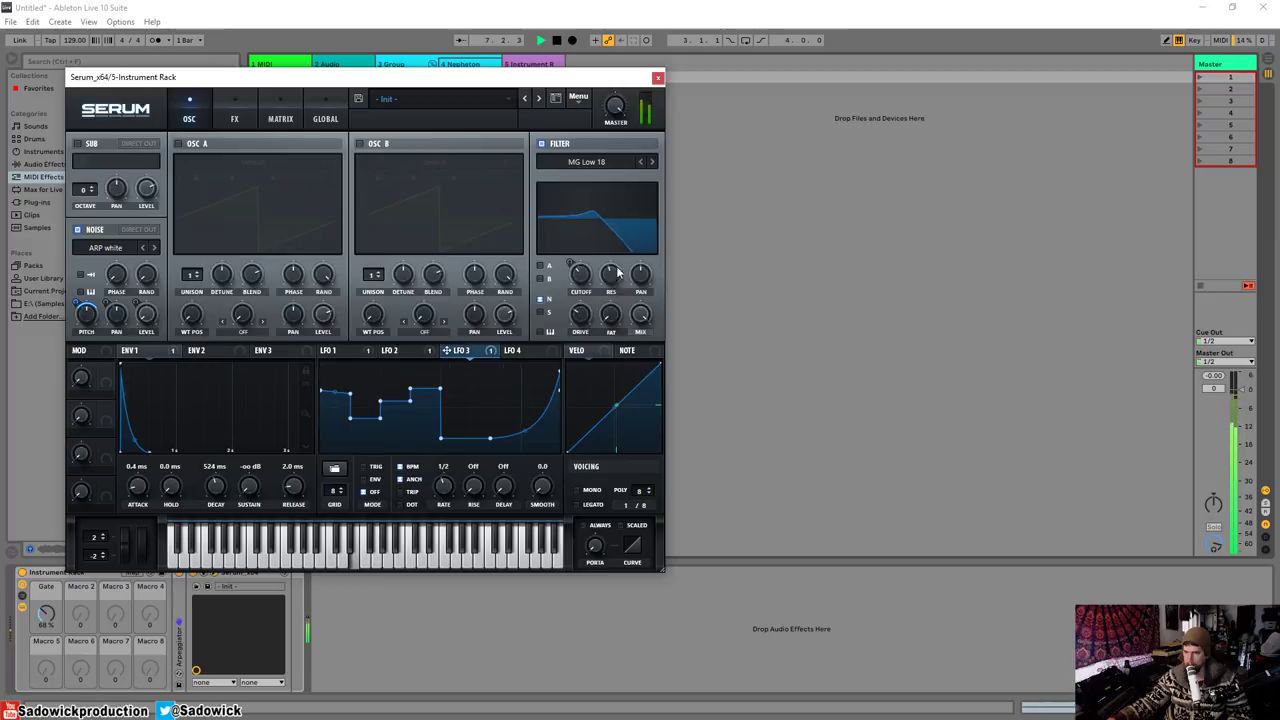
- Close the synth window and add an EQ Eight after Serum with a cut of about -8.31 dB at 160 Hz
click(657, 78)
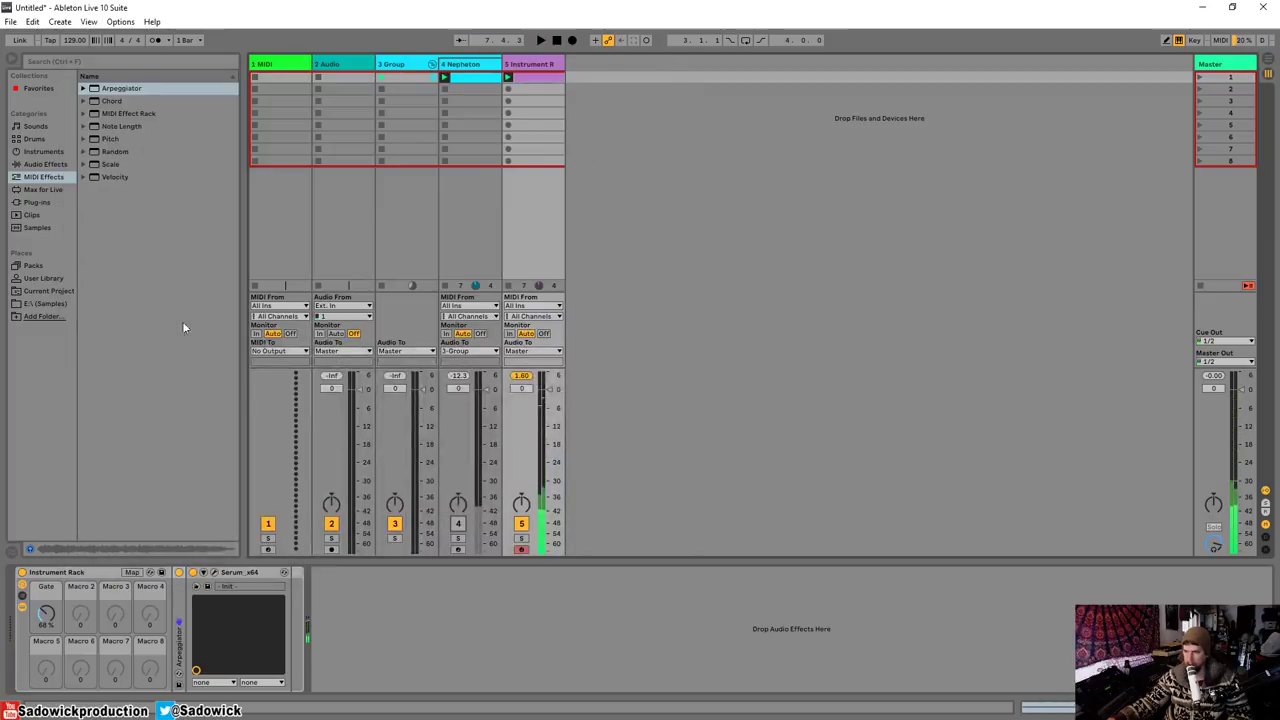
click(45, 164)
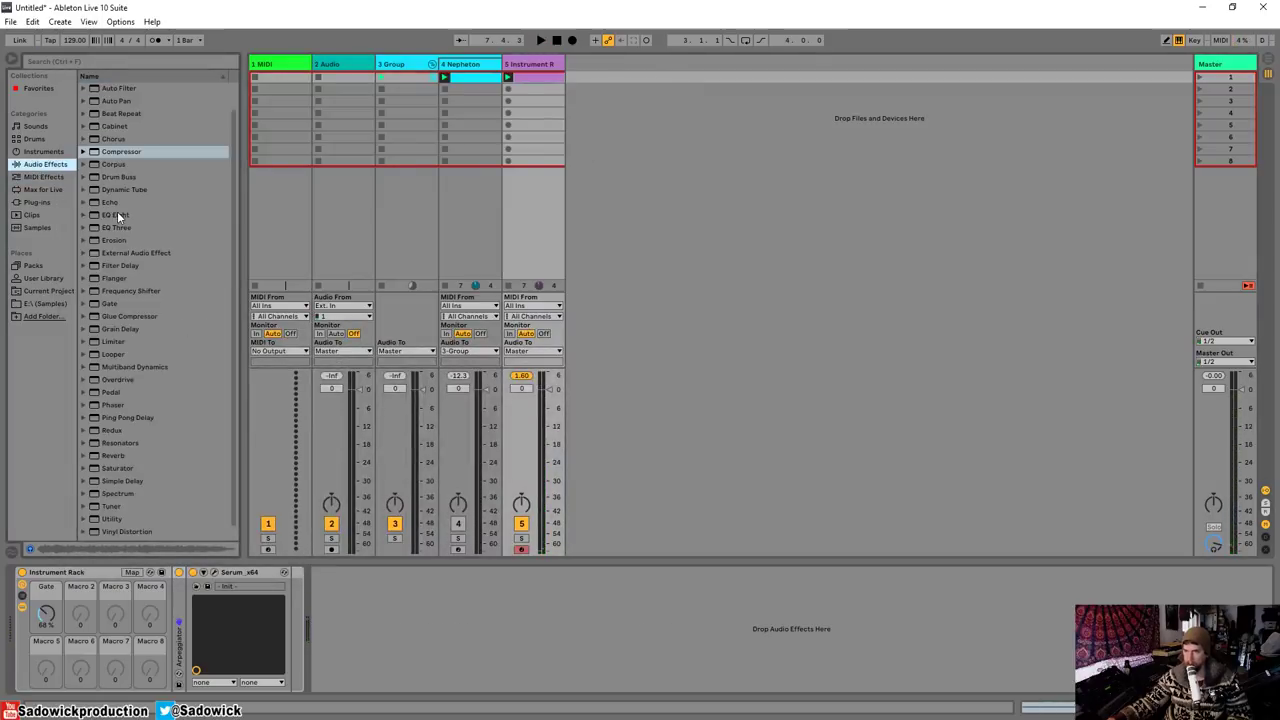
drag(117, 215, 417, 644)
key(space)
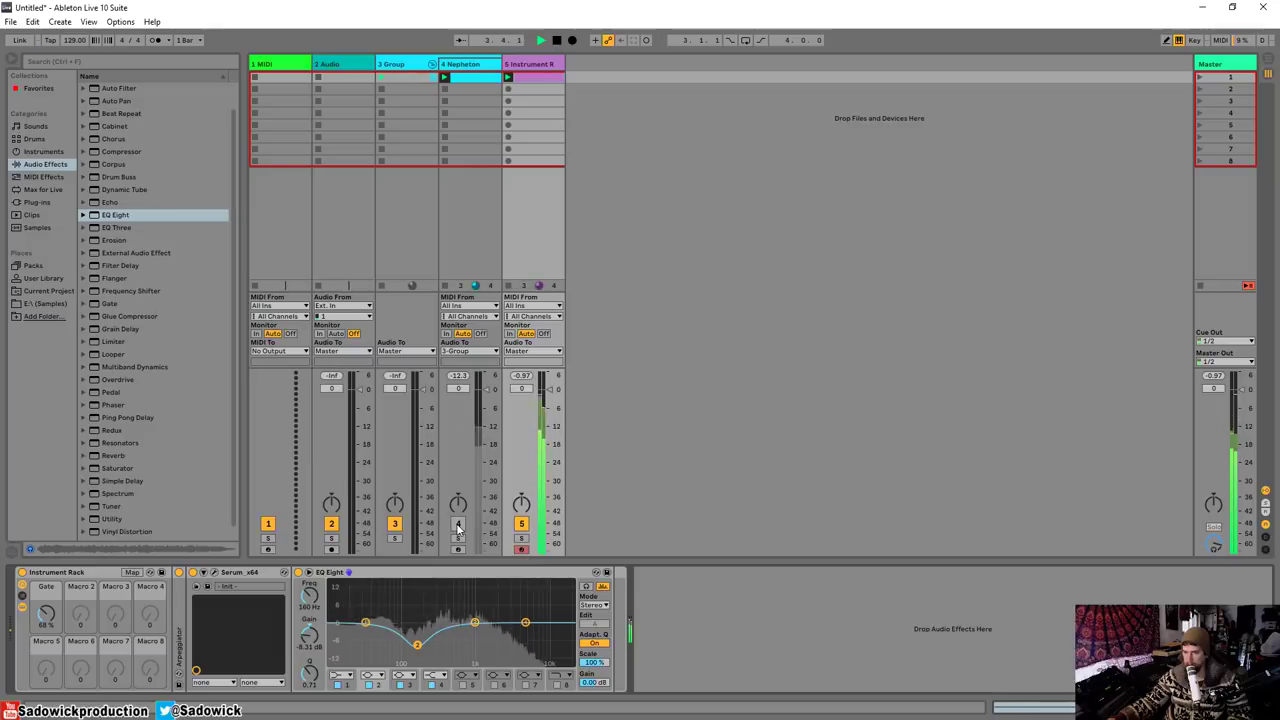
- Unmute the Nepheton track, lower the Instrument Rack track's volume to -1.5 dB, and fold the EQ Eight
click(458, 524)
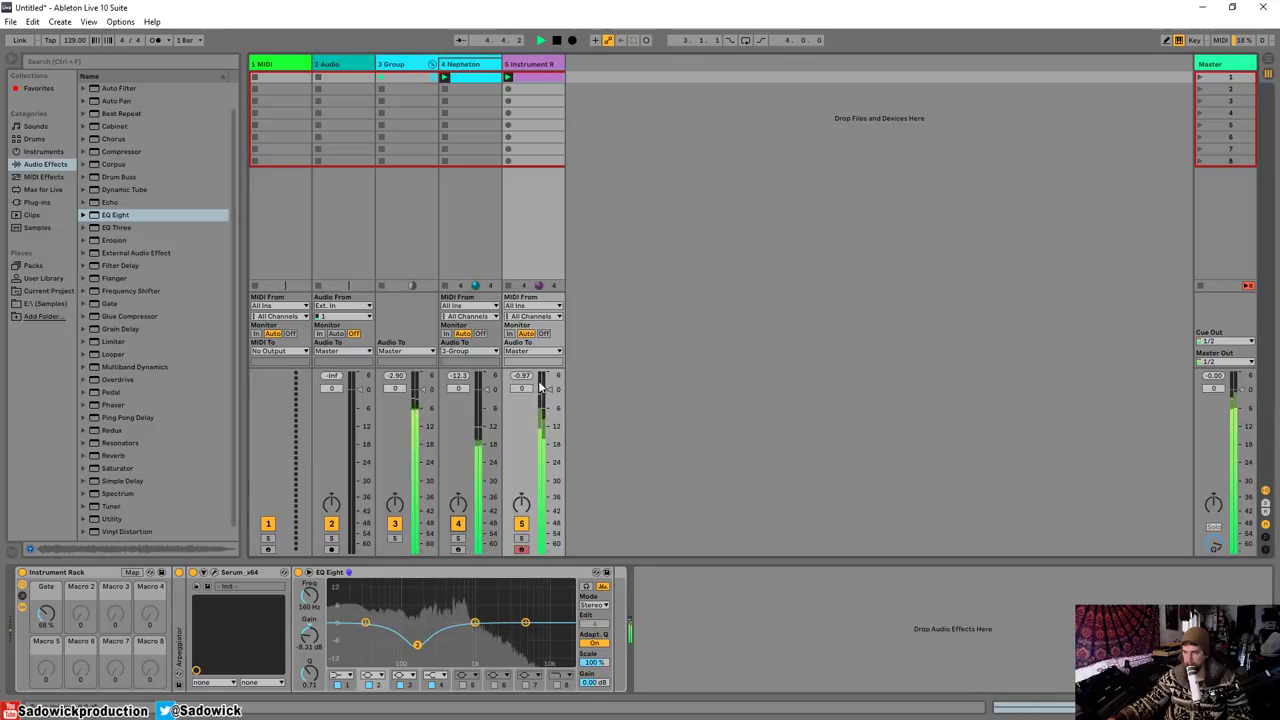
drag(541, 388, 542, 394)
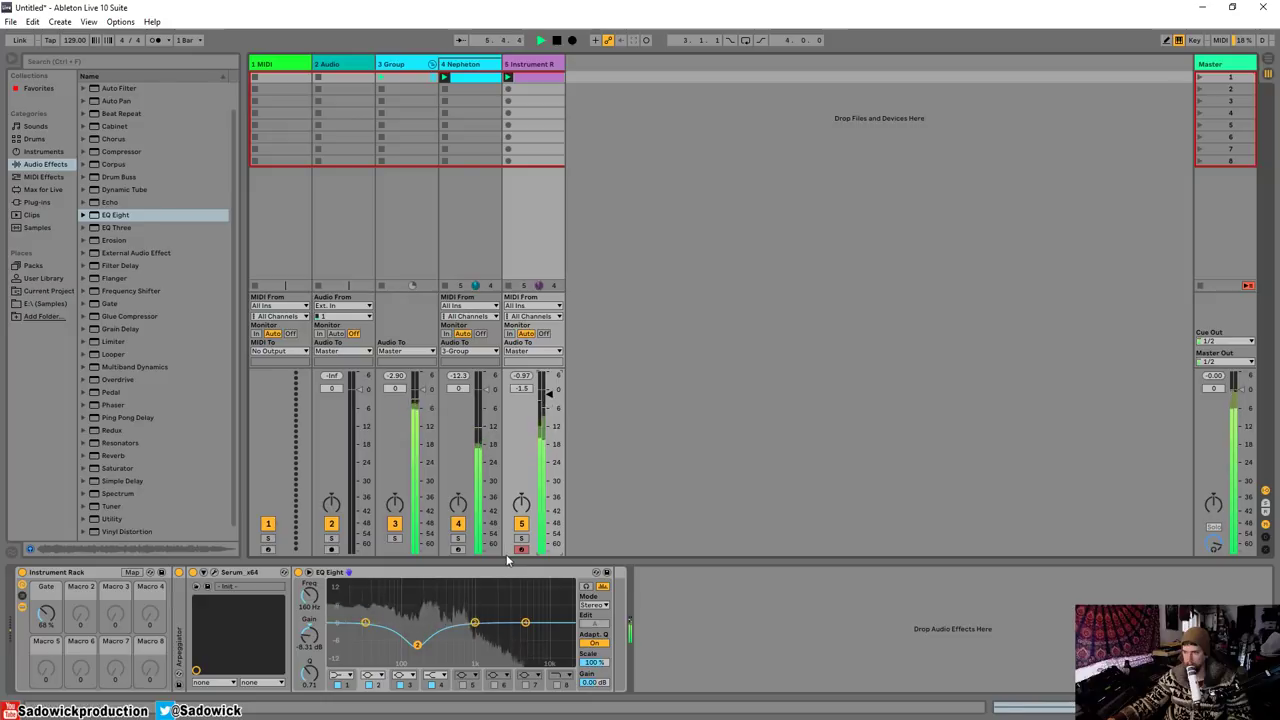
key(space)
double_click(409, 571)
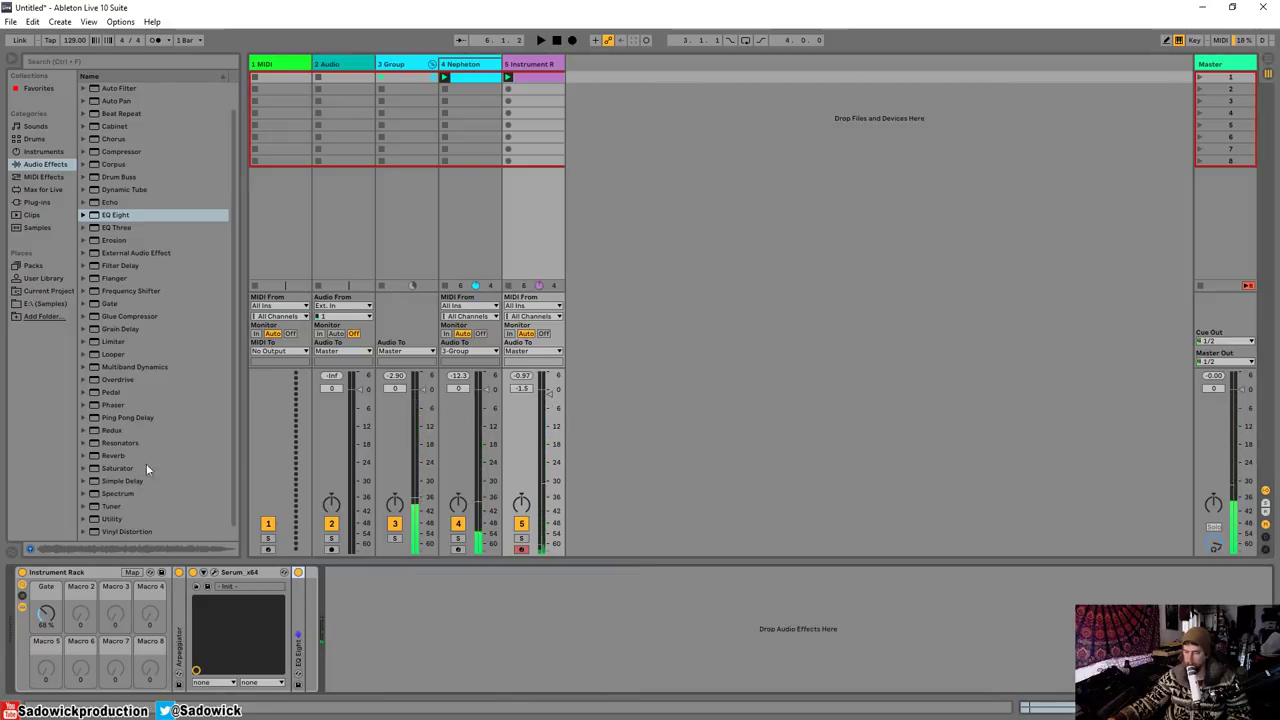
- Add a Ping Pong Delay after the EQ Eight with feedback at 0% and dry/wet at 100%
drag(235, 498, 235, 511)
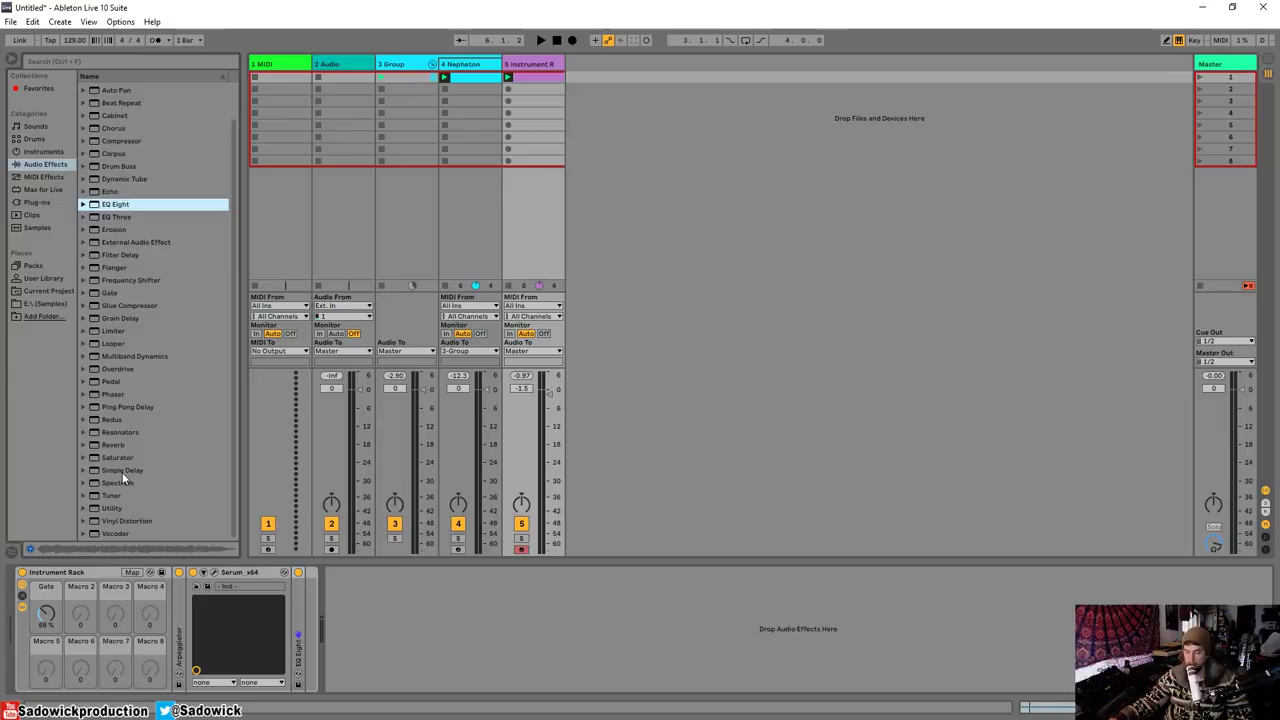
drag(116, 469, 184, 491)
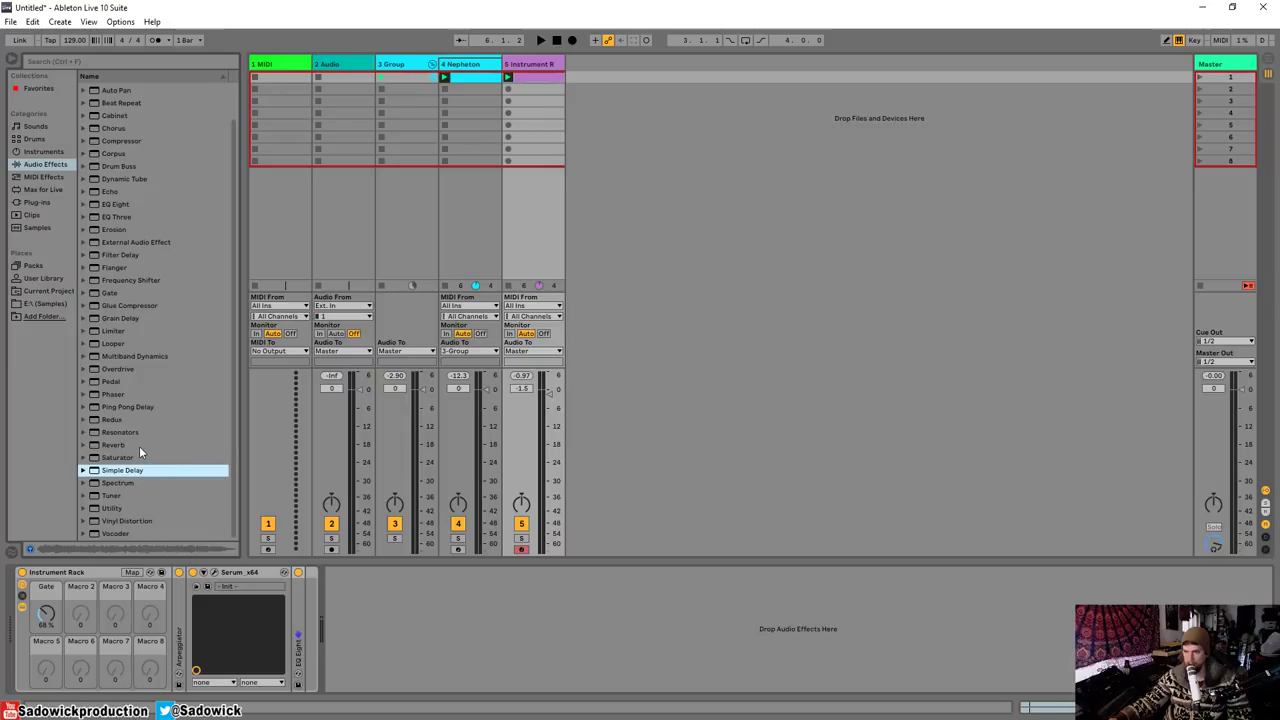
drag(125, 407, 308, 630)
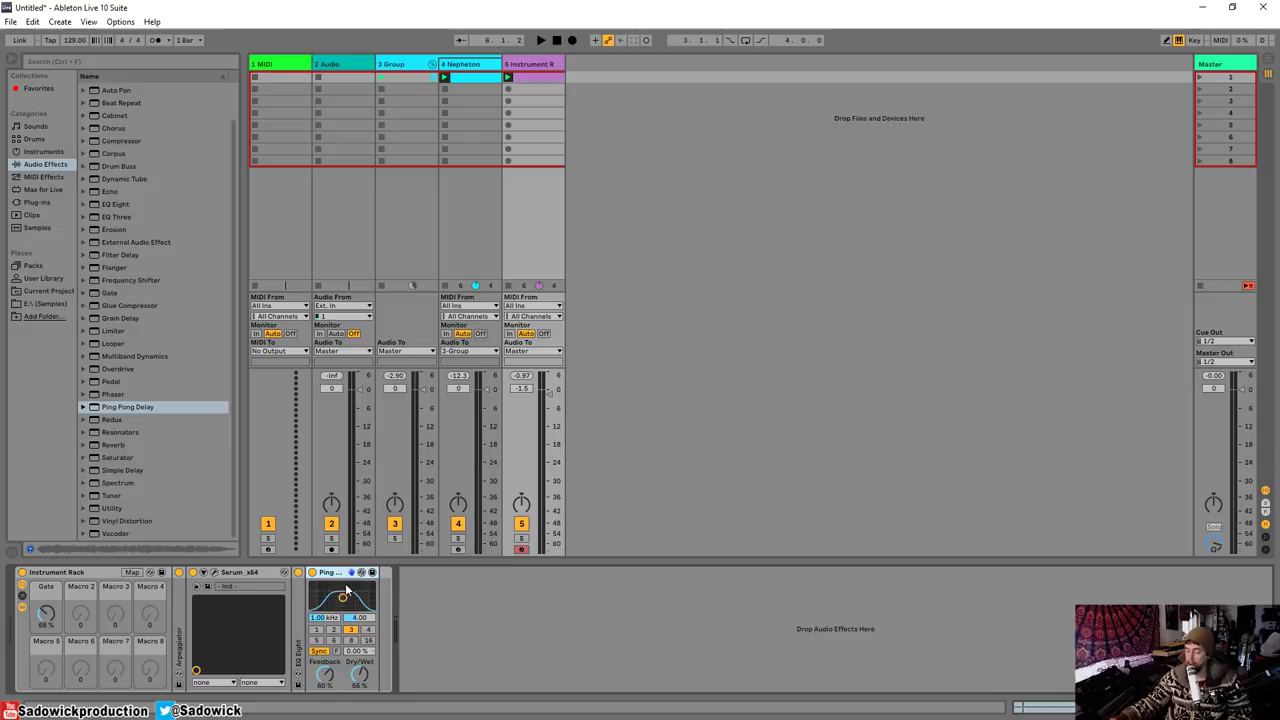
drag(342, 598, 343, 601)
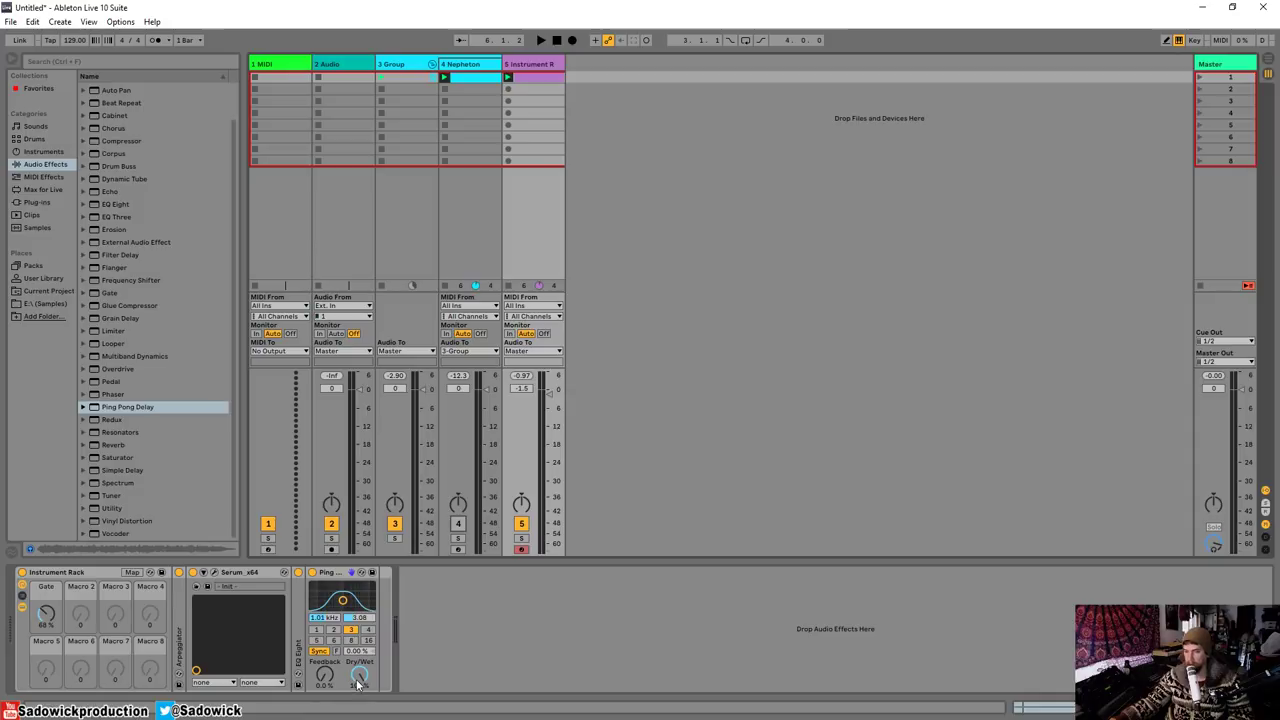
- During playback, set the Ping Pong Delay's filter to 949 Hz with a 3.33 bandwidth and its beat division to 3
key(space)
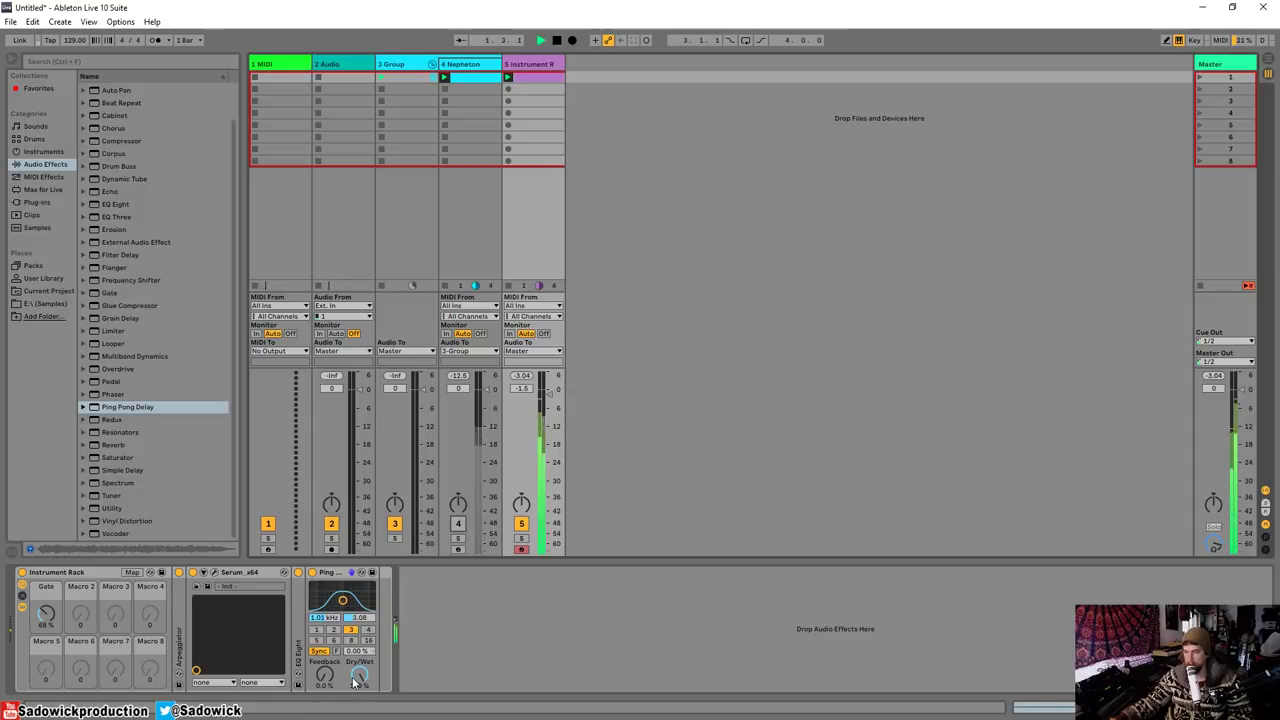
drag(342, 604, 348, 600)
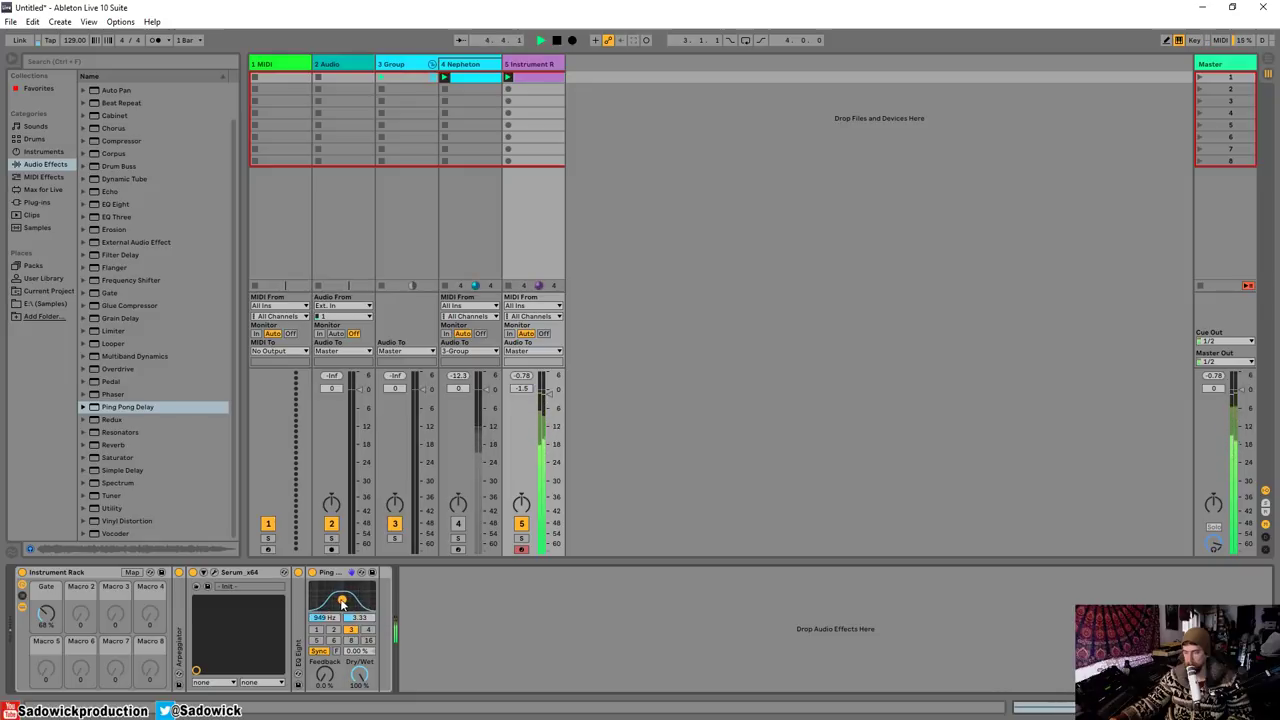
click(336, 631)
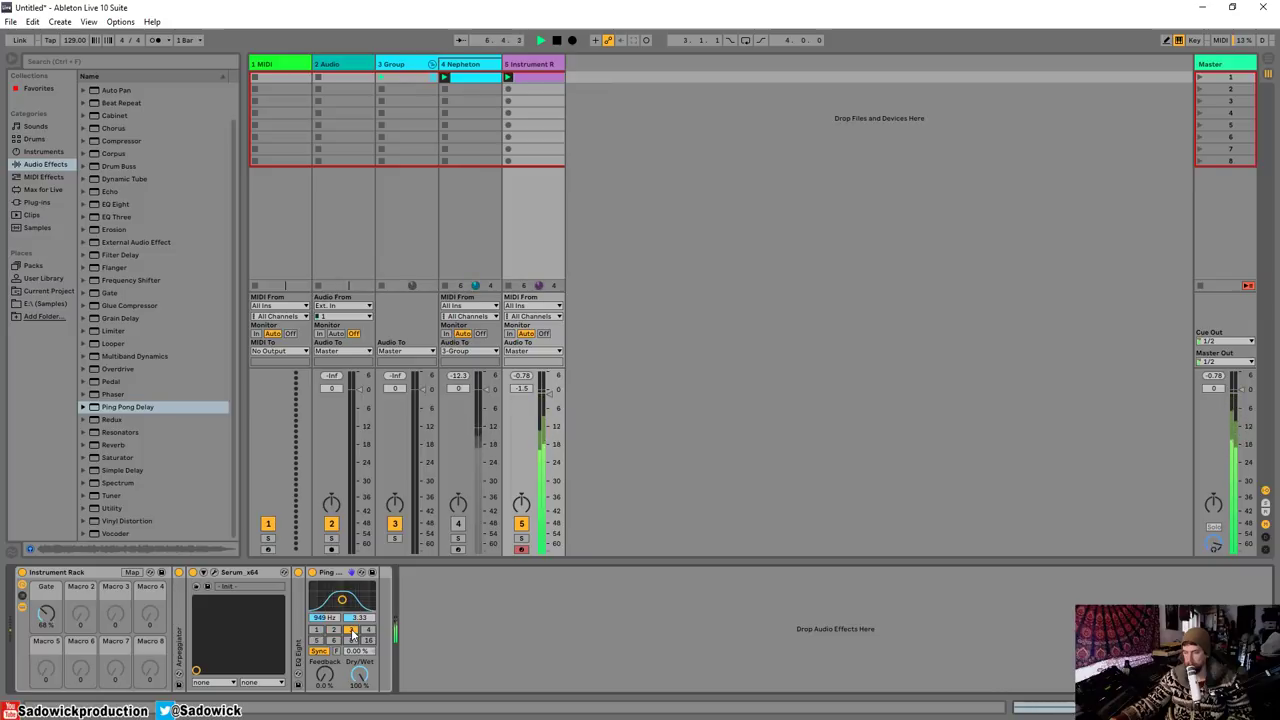
click(351, 630)
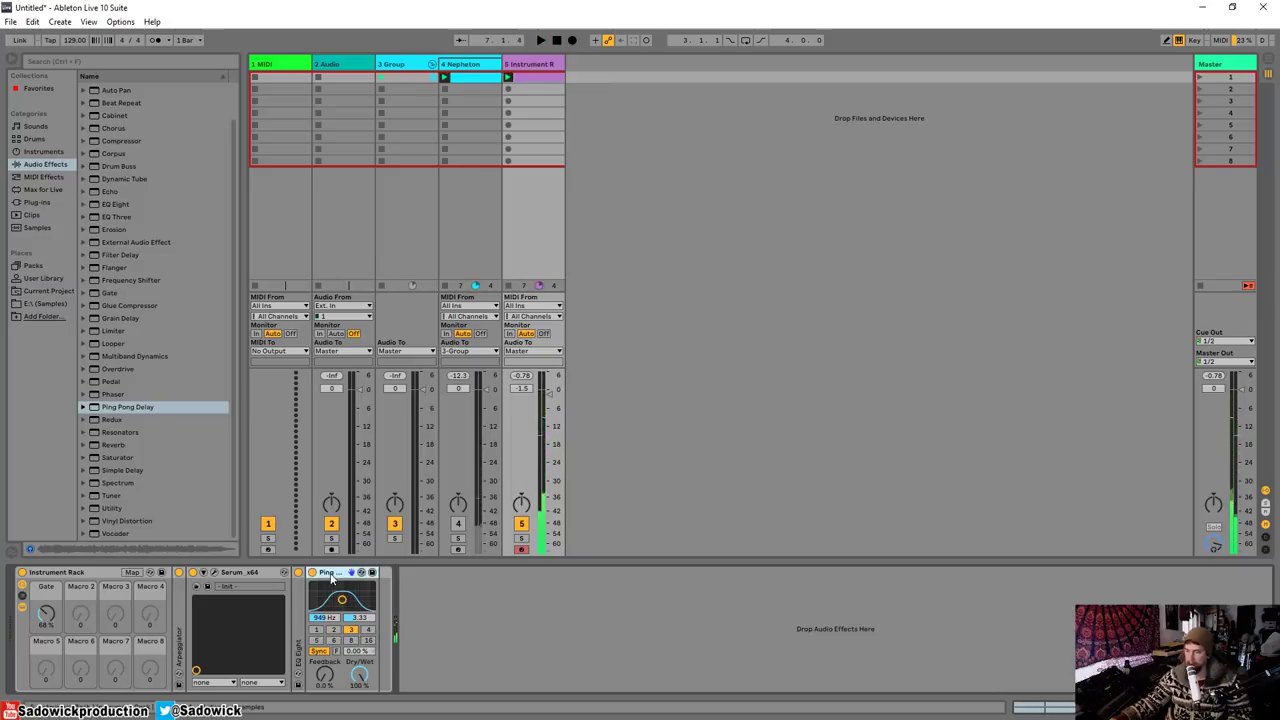
- Group the Ping Pong Delay into an Audio Effect Rack, show its chain list, and create a second, empty chain
right_click(330, 575)
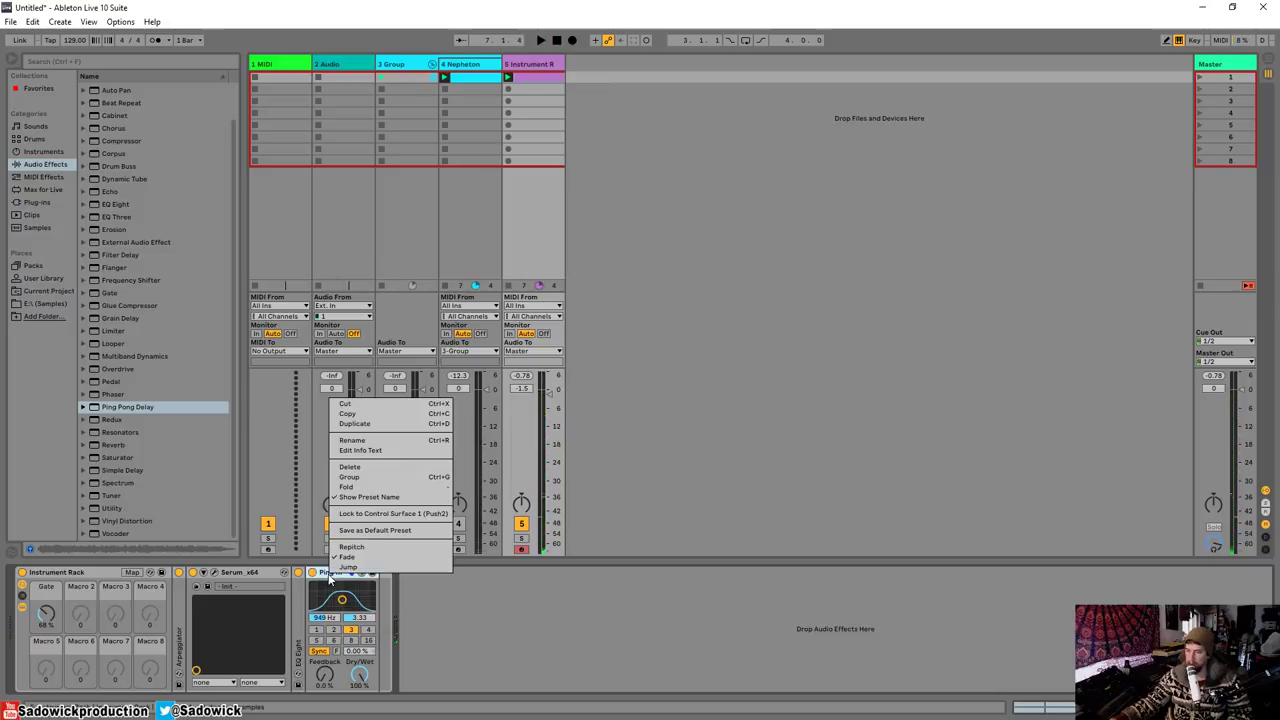
click(367, 479)
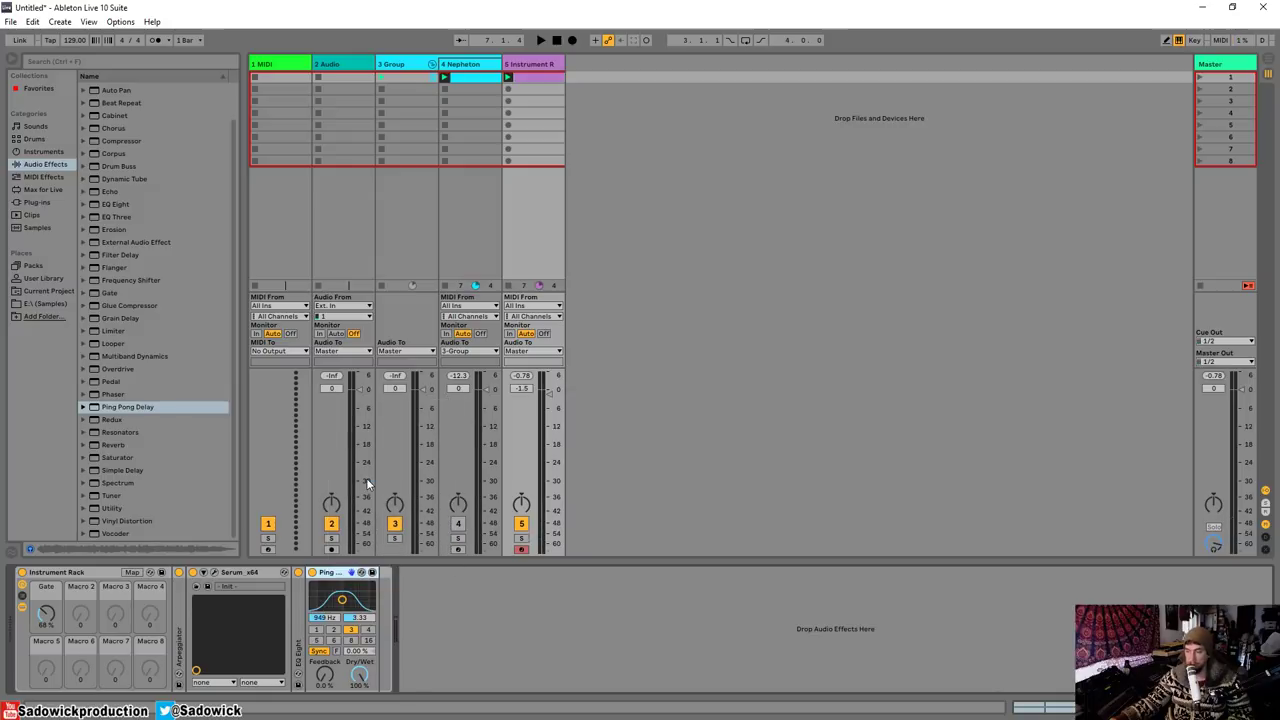
click(314, 597)
right_click(368, 643)
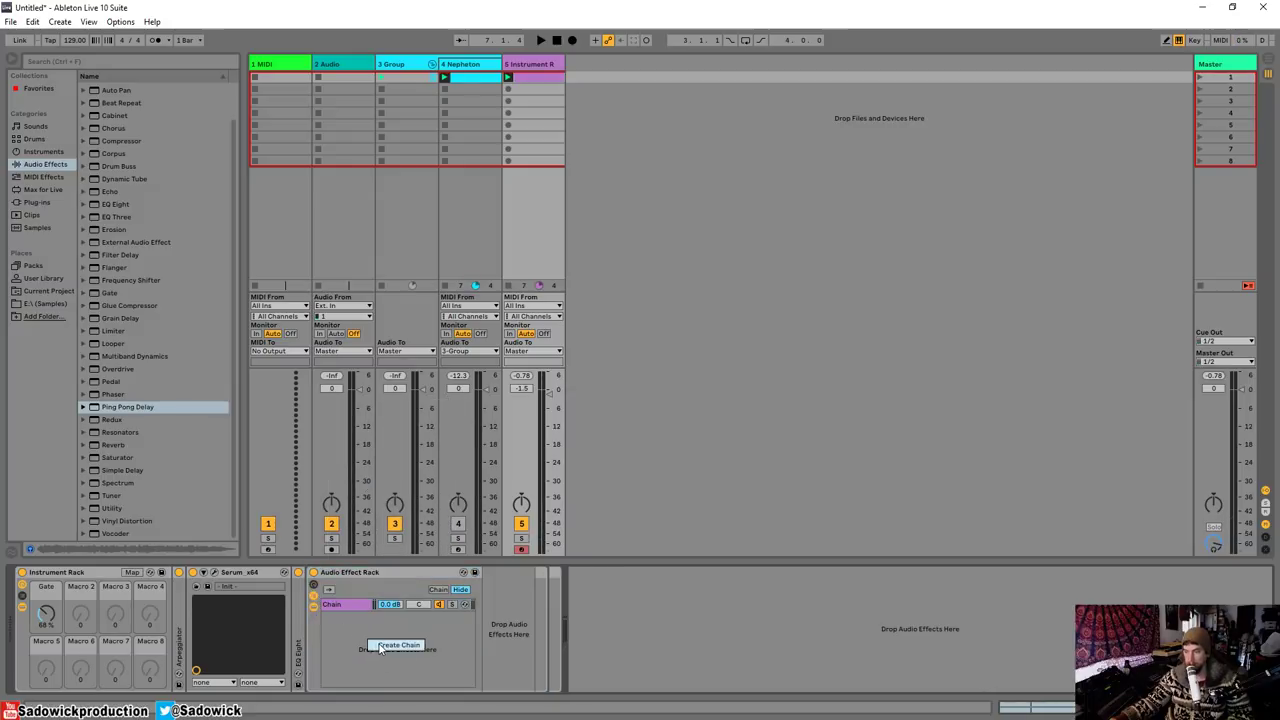
click(377, 646)
click(354, 605)
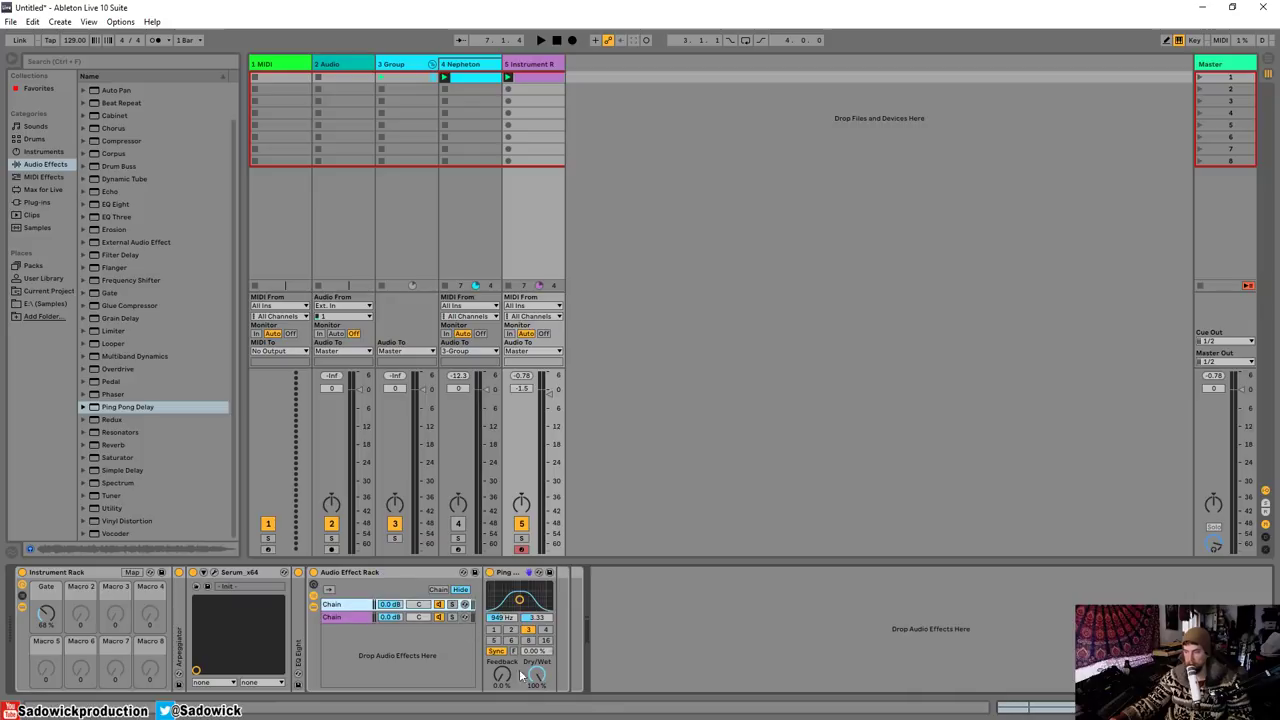
click(350, 620)
click(372, 618)
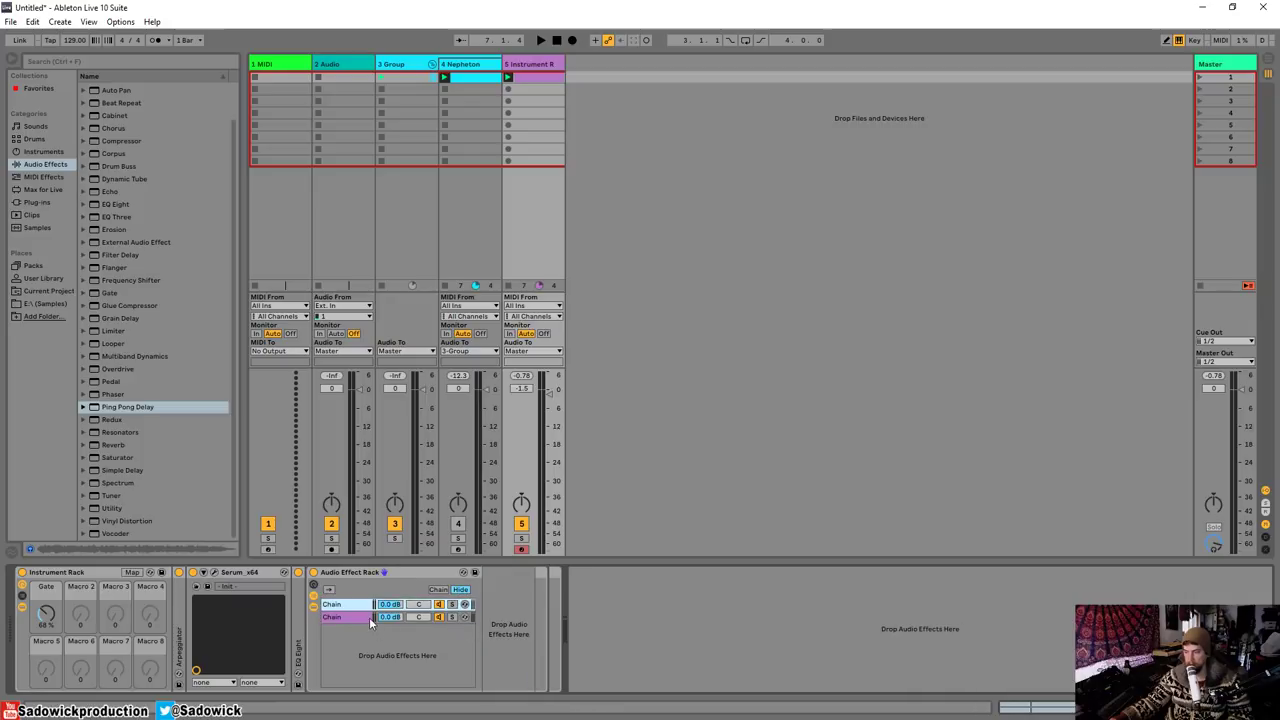
- Set the dry chain's volume to -6.0 dB and the delay chain's volume to -6.5 dB while auditioning
drag(390, 604, 390, 680)
key(space)
drag(397, 604, 392, 642)
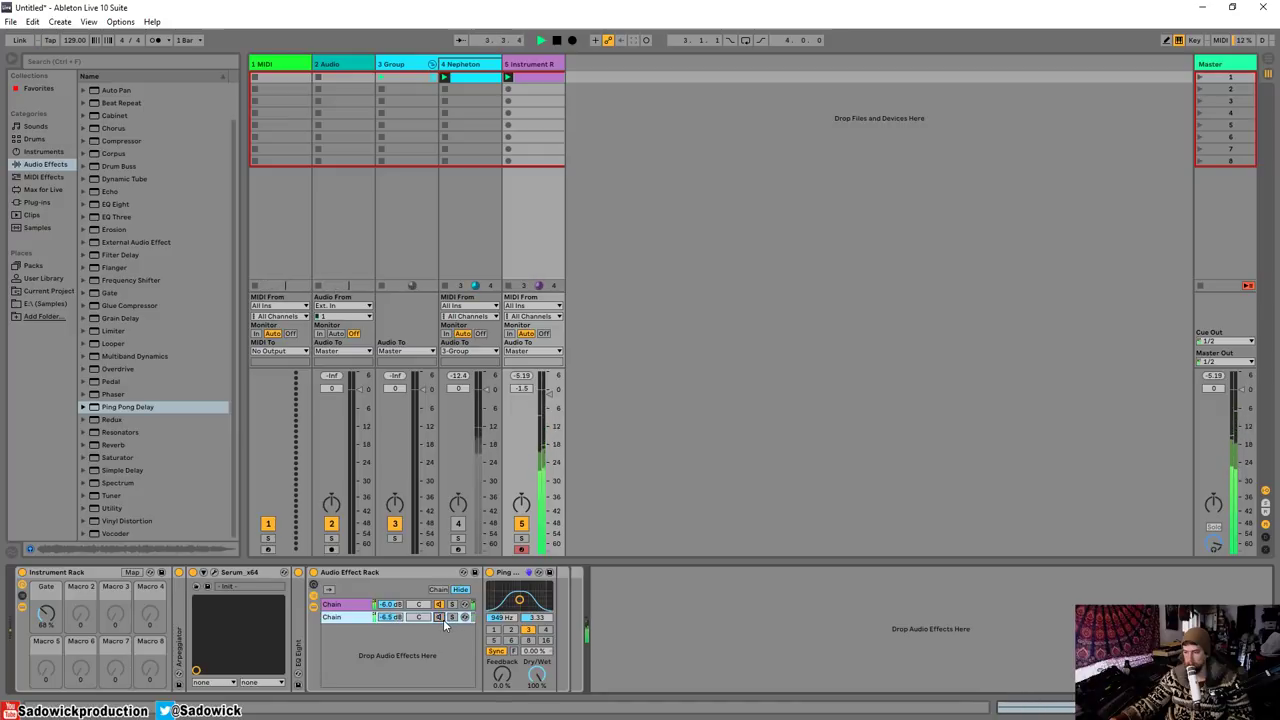
key(space)
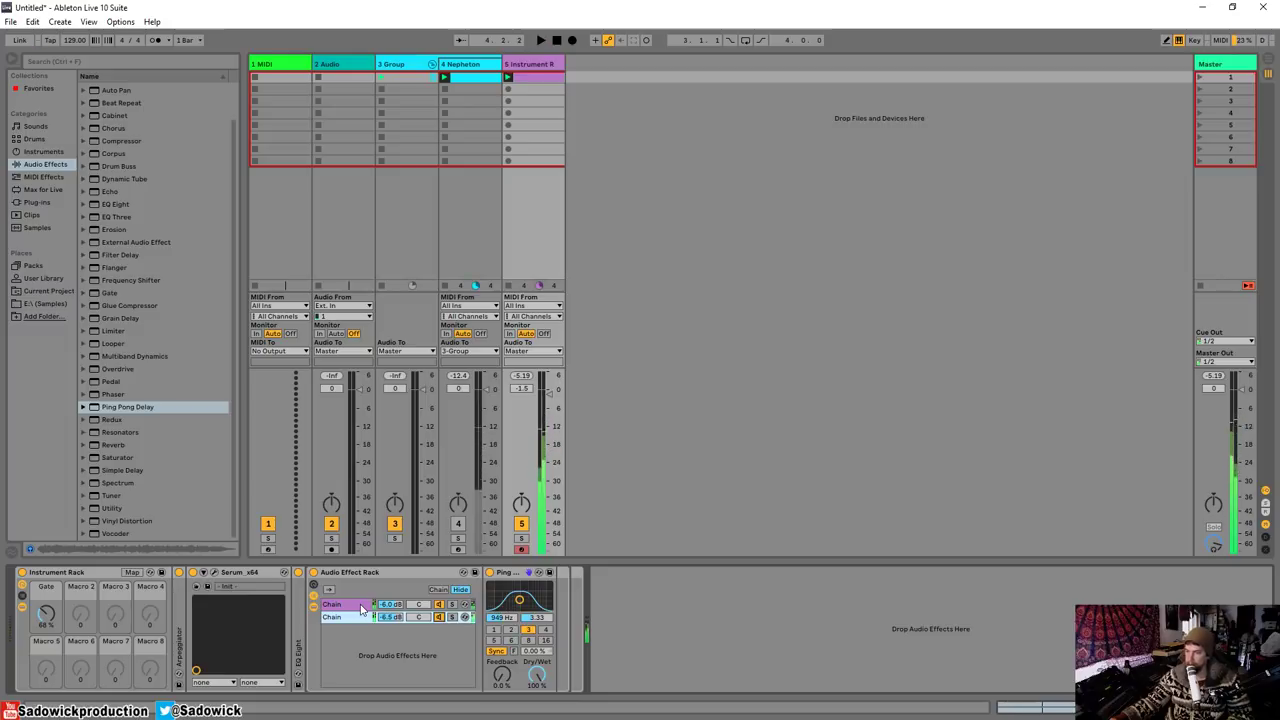
- Add an EQ Eight after the Ping Pong Delay in its chain, cutting lows around 48 Hz and boosting 667 Hz by 8.06 dB
drag(119, 205, 641, 621)
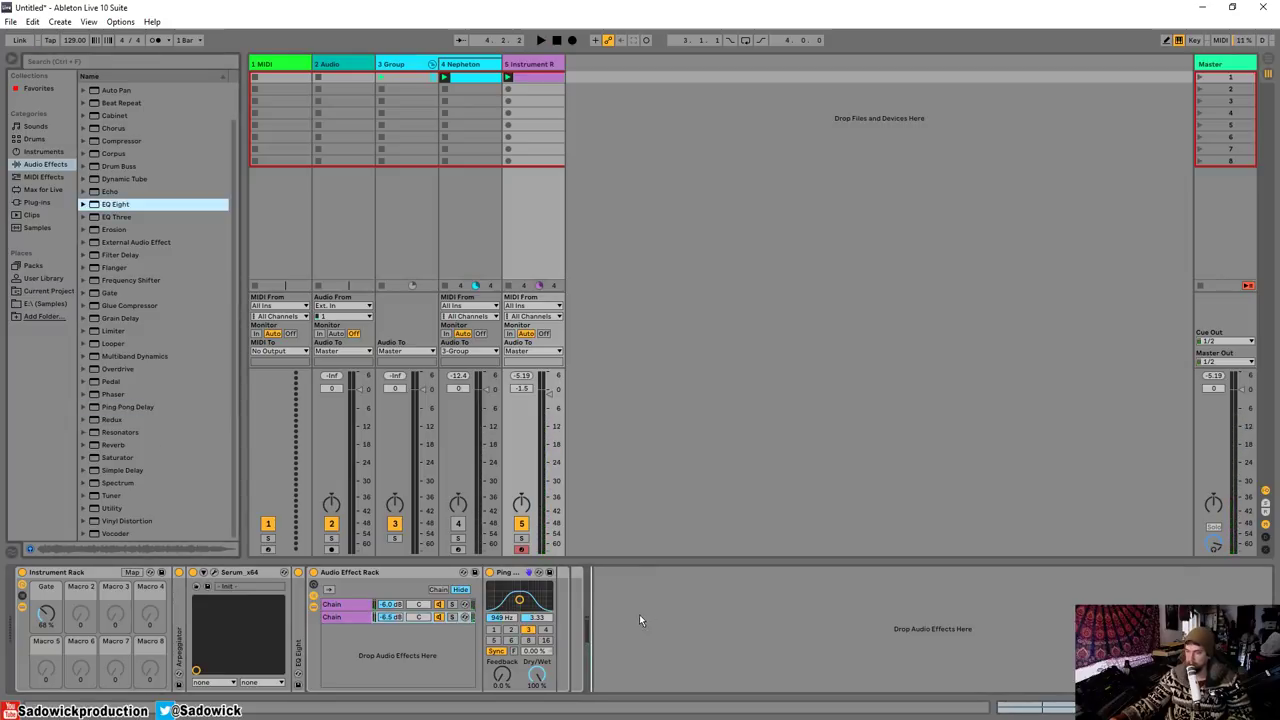
drag(558, 634, 558, 600)
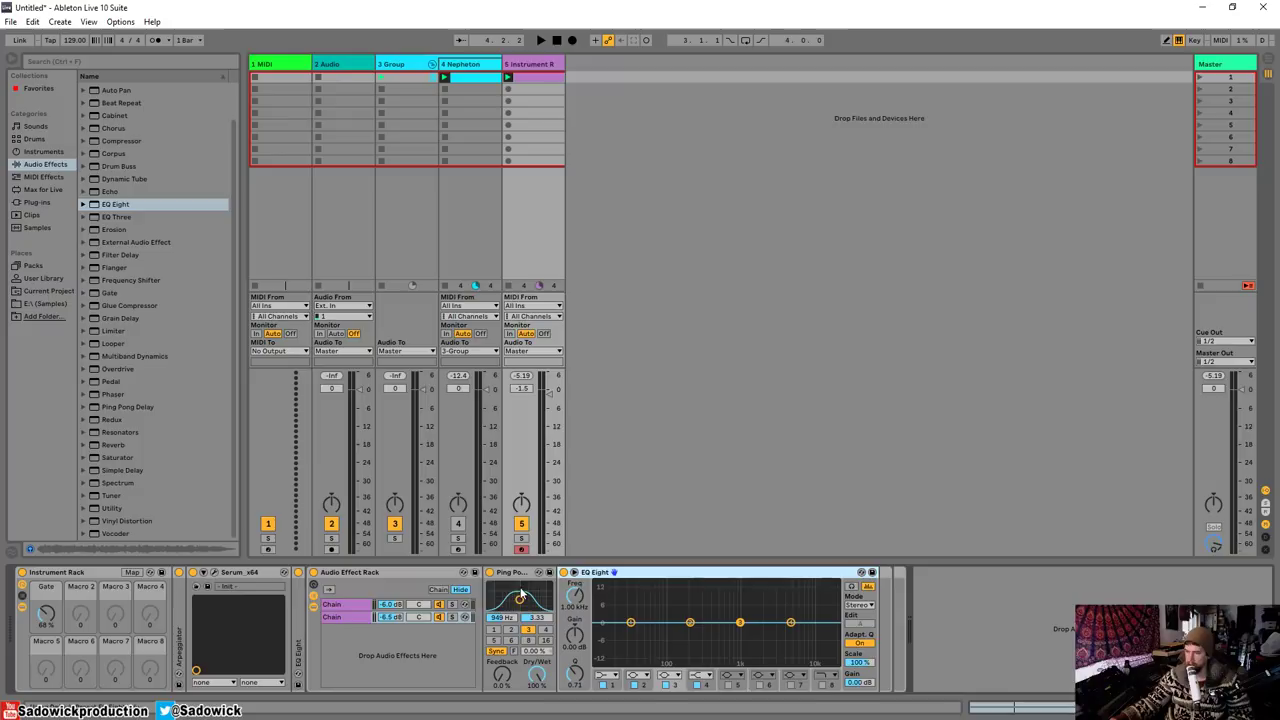
drag(631, 623, 645, 641)
key(space)
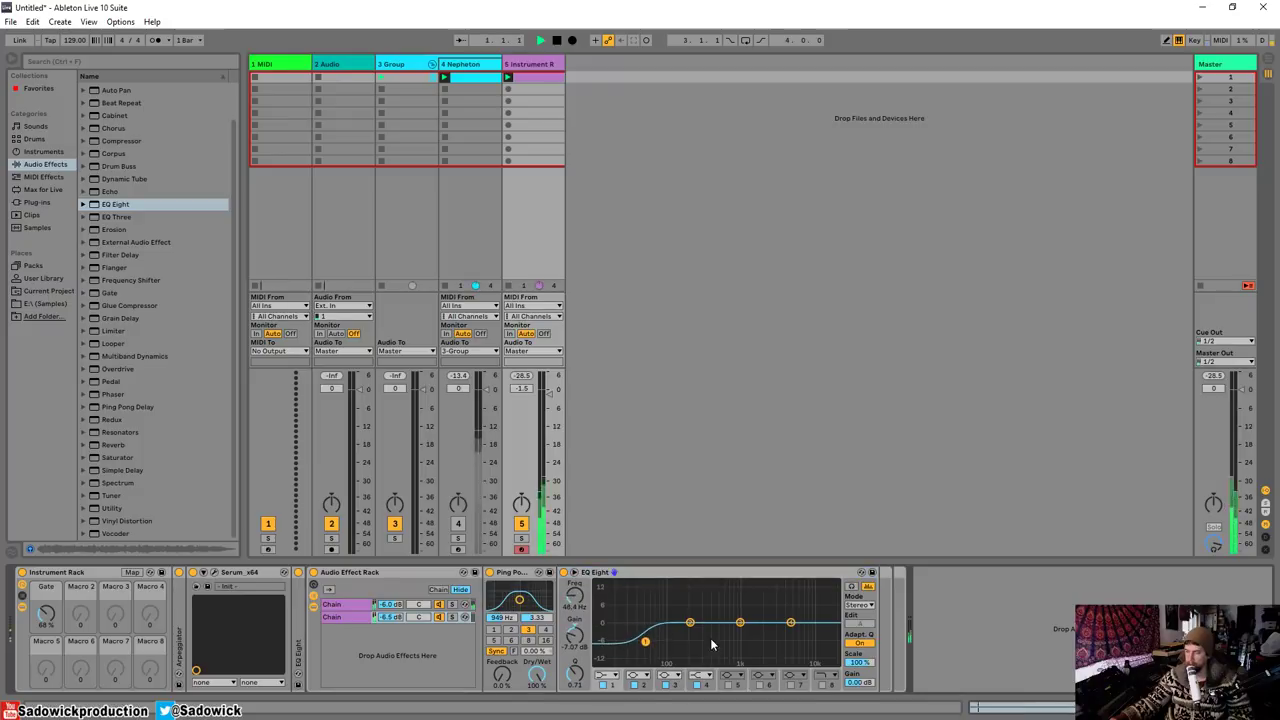
mouse_move(740, 622)
mouse_down()
mouse_move(719, 587)
mouse_move(727, 601)
mouse_up()
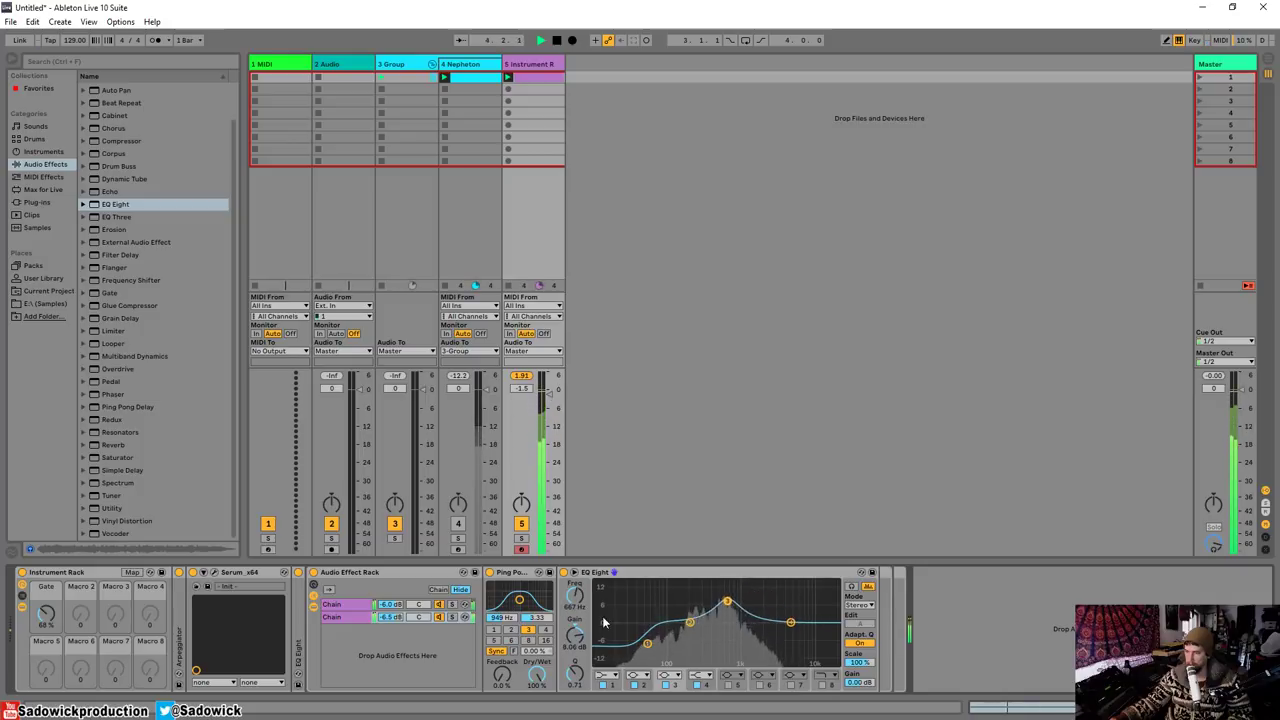
- Try beat division 2 on the Ping Pong Delay during playback, and settle on 1
click(509, 631)
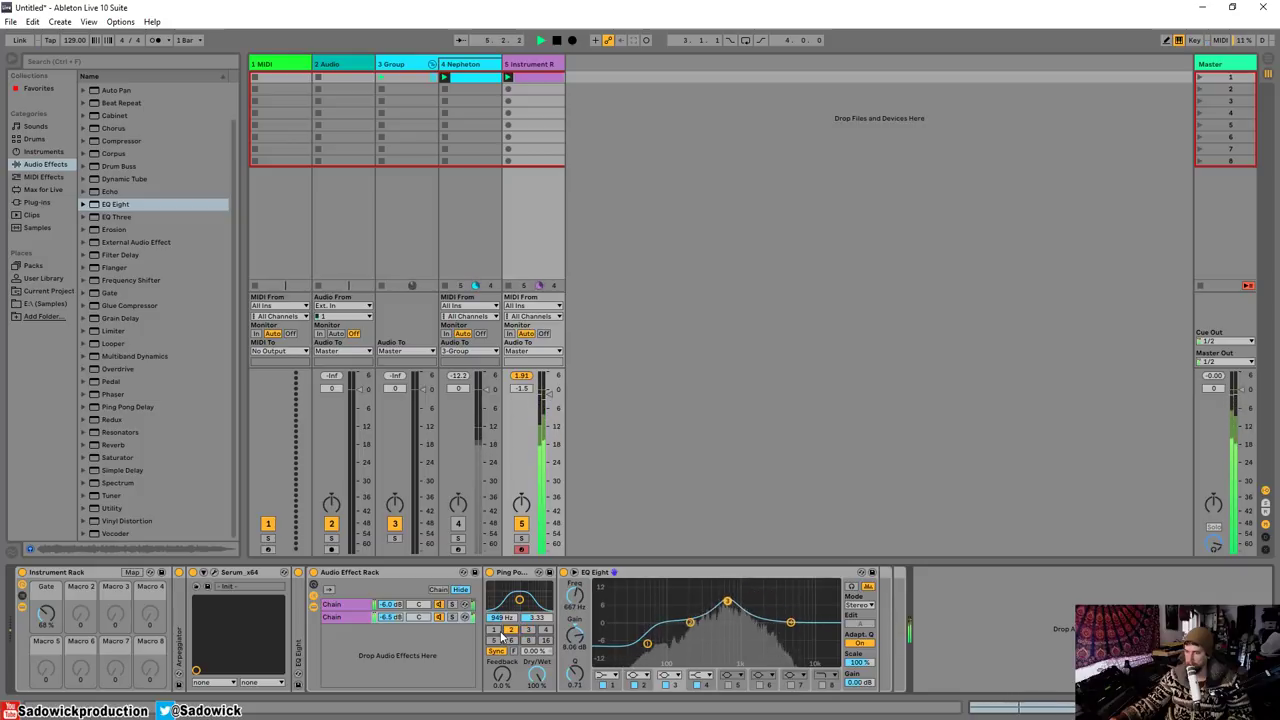
click(496, 631)
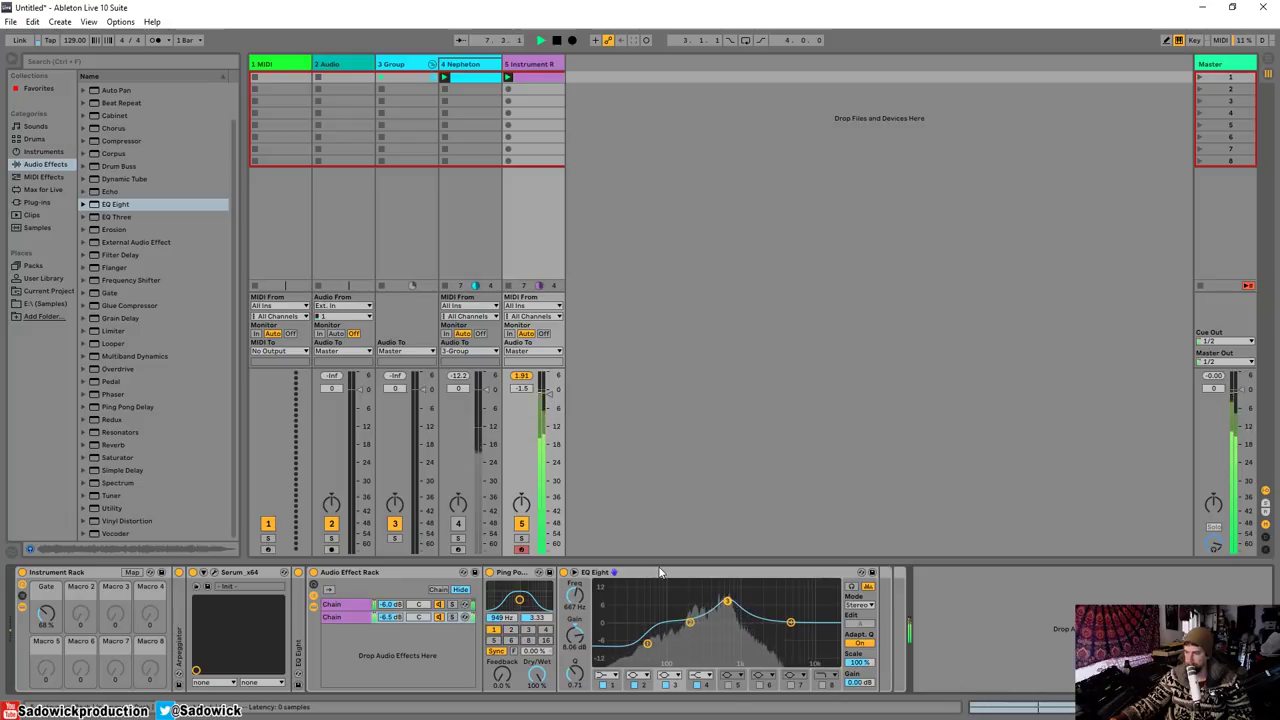
- Cut 190 Hz by 1.12 dB on the delay chain's EQ Eight, and activate the Nepheton track with the Instrument Rack track lowered to -7.2 dB
click(689, 625)
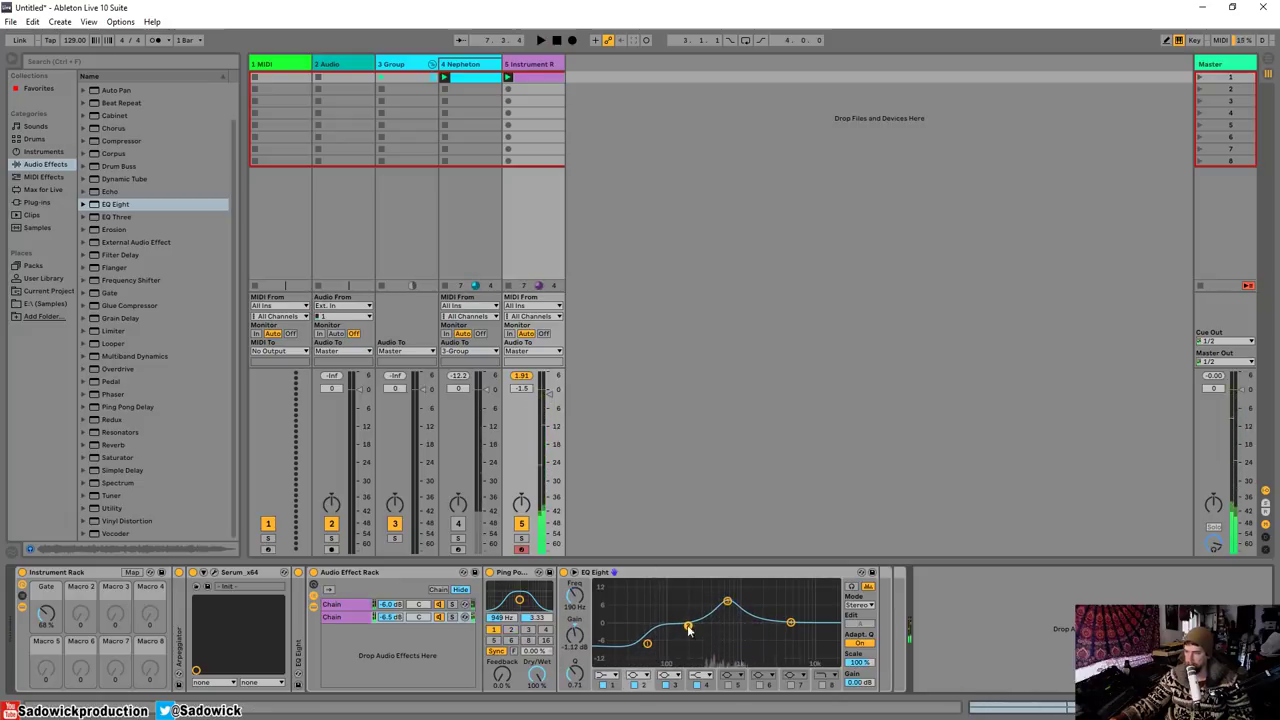
click(462, 528)
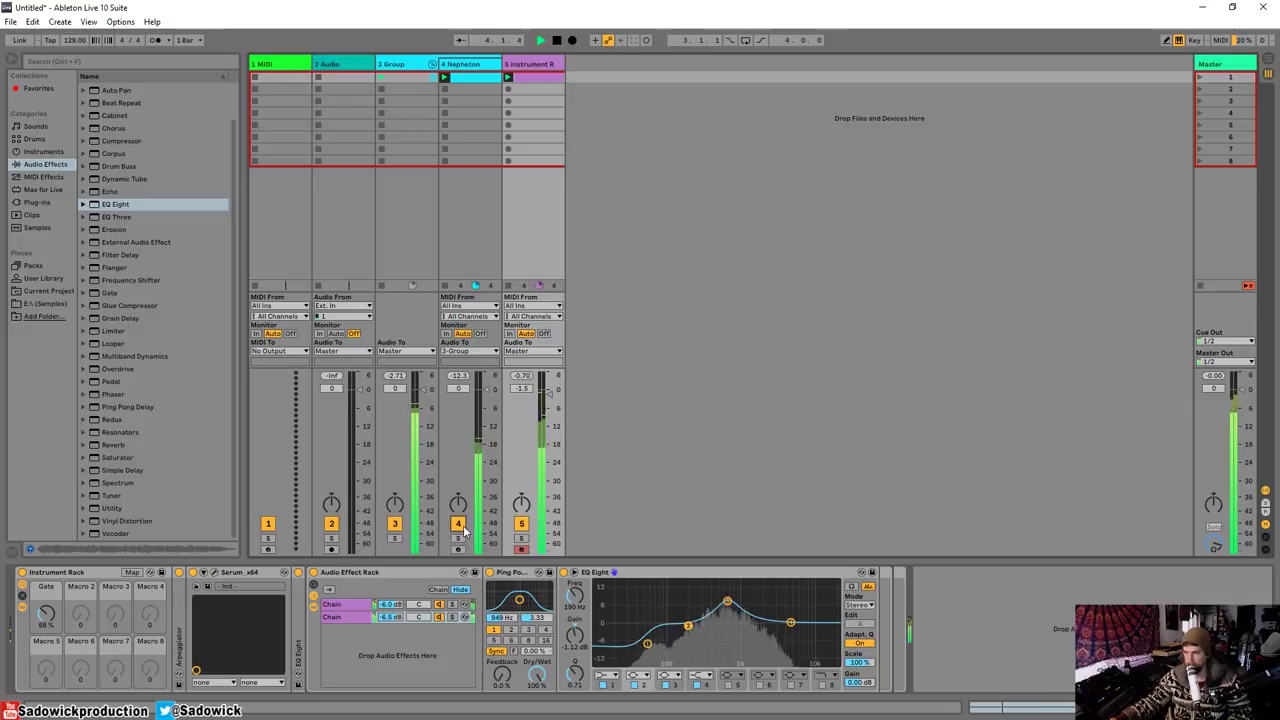
drag(549, 396, 548, 405)
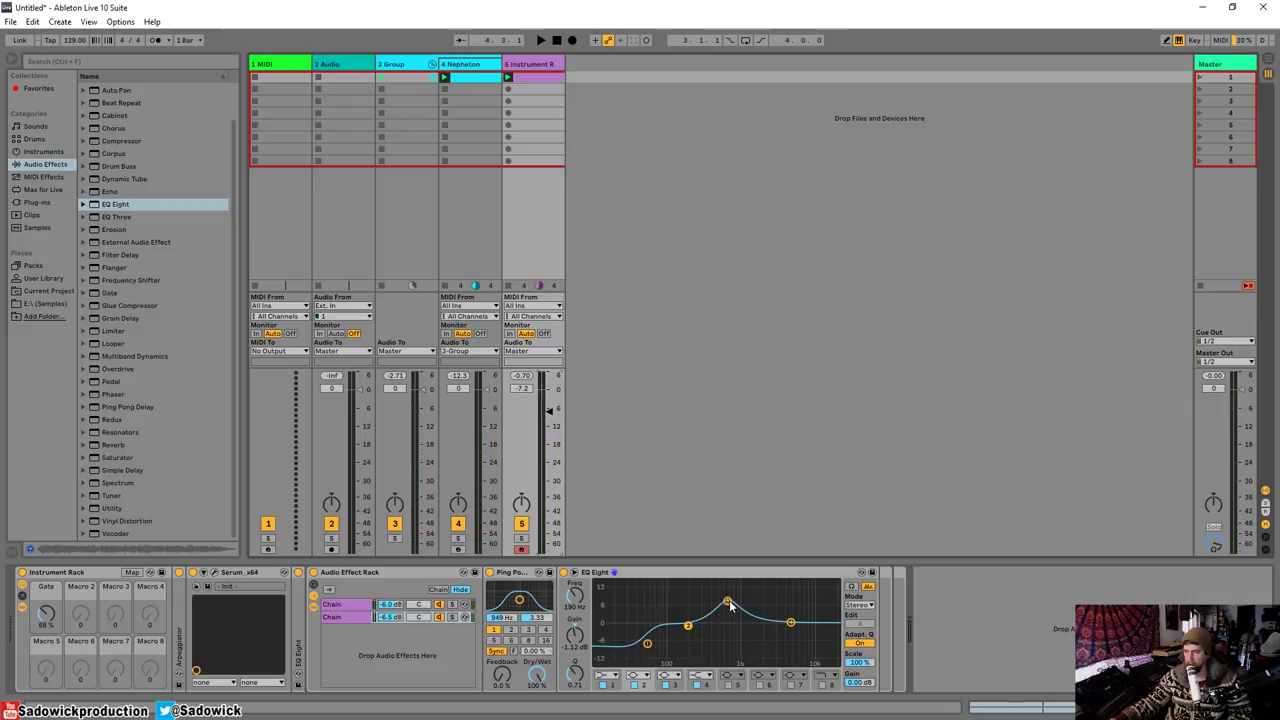
- Set the delay EQ's third band to 4.83 dB at 599 Hz, and balance the dry chain at 0.0 dB against the delay chain at -7.7 dB
drag(728, 602, 723, 609)
key(space)
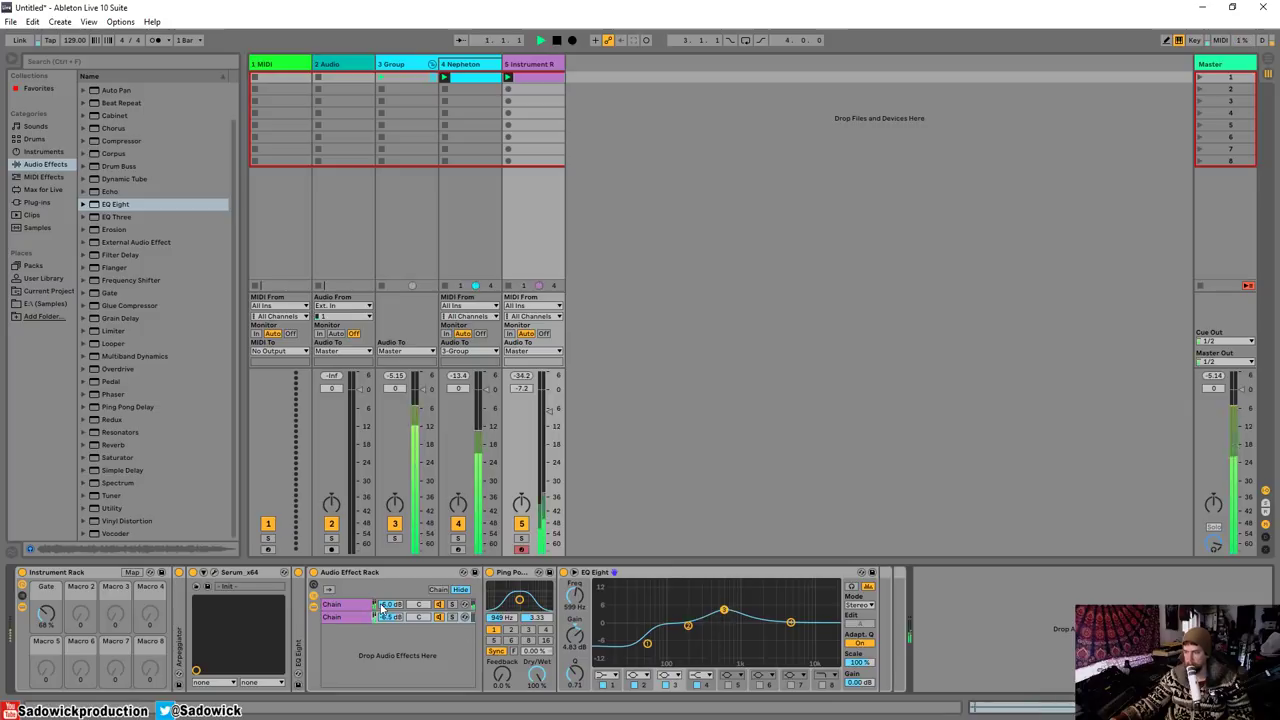
click(354, 605)
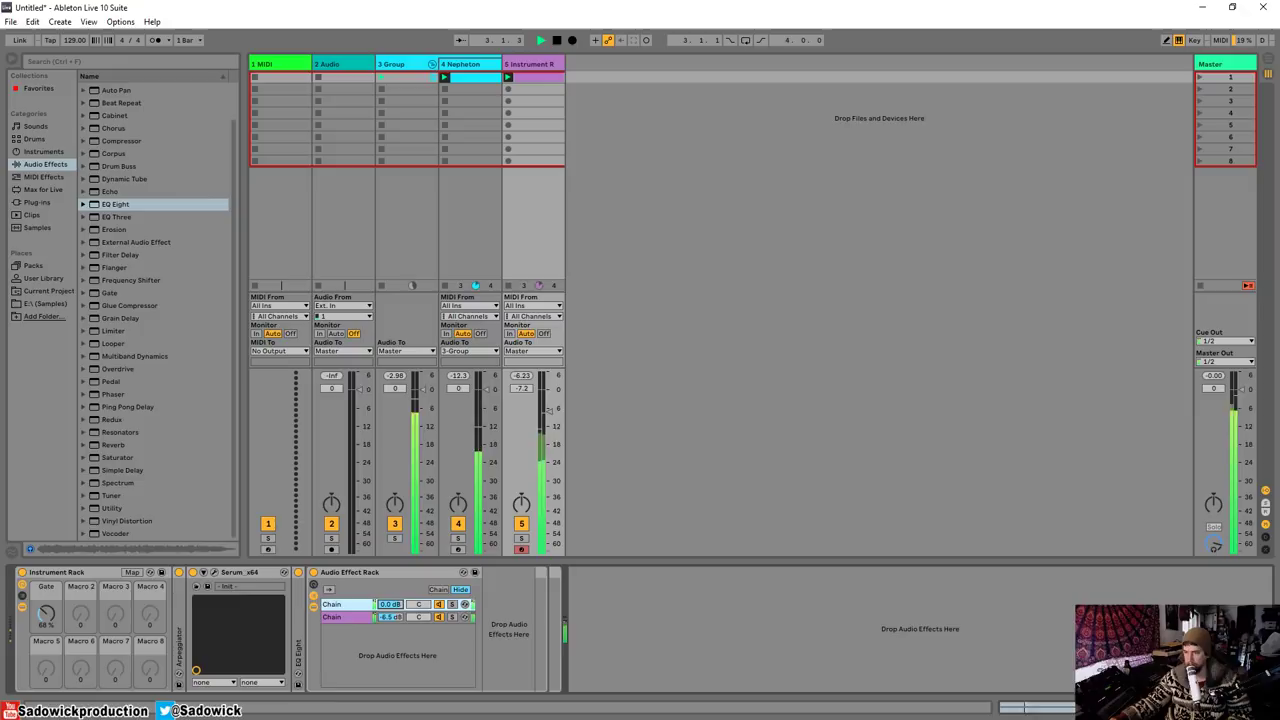
click(395, 617)
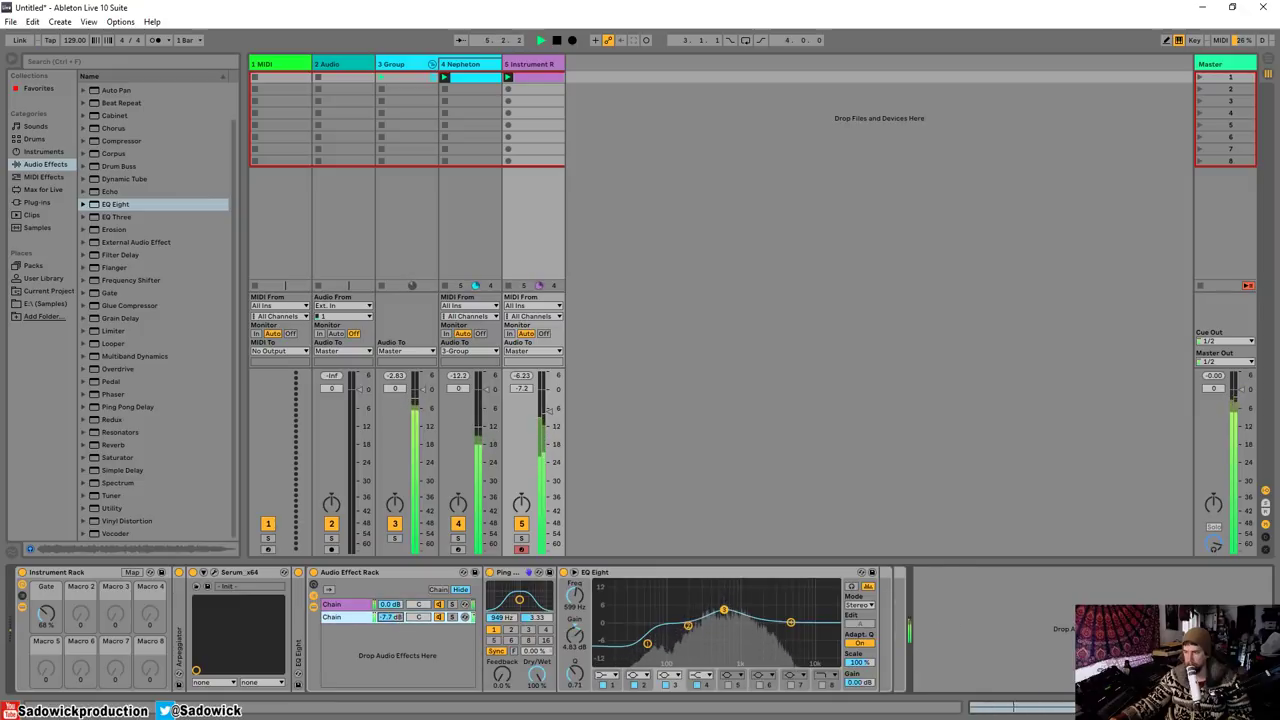
double_click(385, 570)
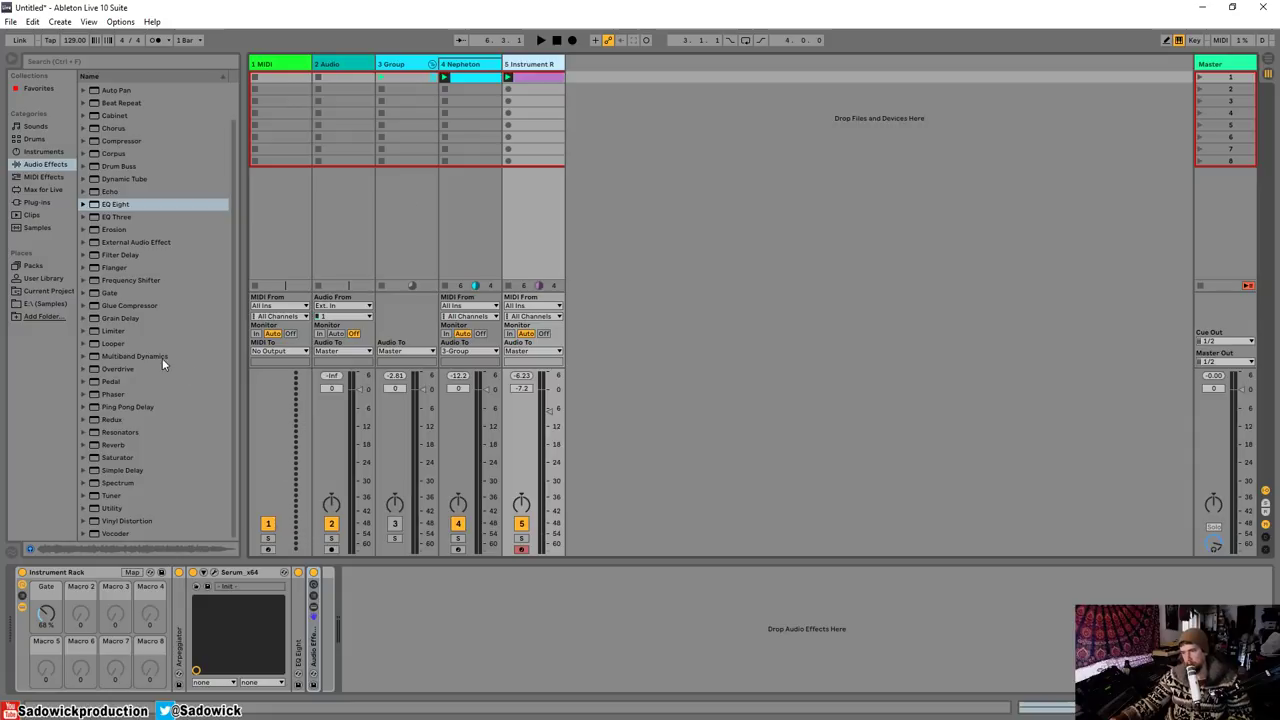
- Insert a Compressor after the Audio Effect Rack on the Instrument Rack track, keeping the effect rack folded
mouse_move(113, 142)
mouse_down()
mouse_move(315, 630)
mouse_move(337, 634)
mouse_move(317, 632)
mouse_up()
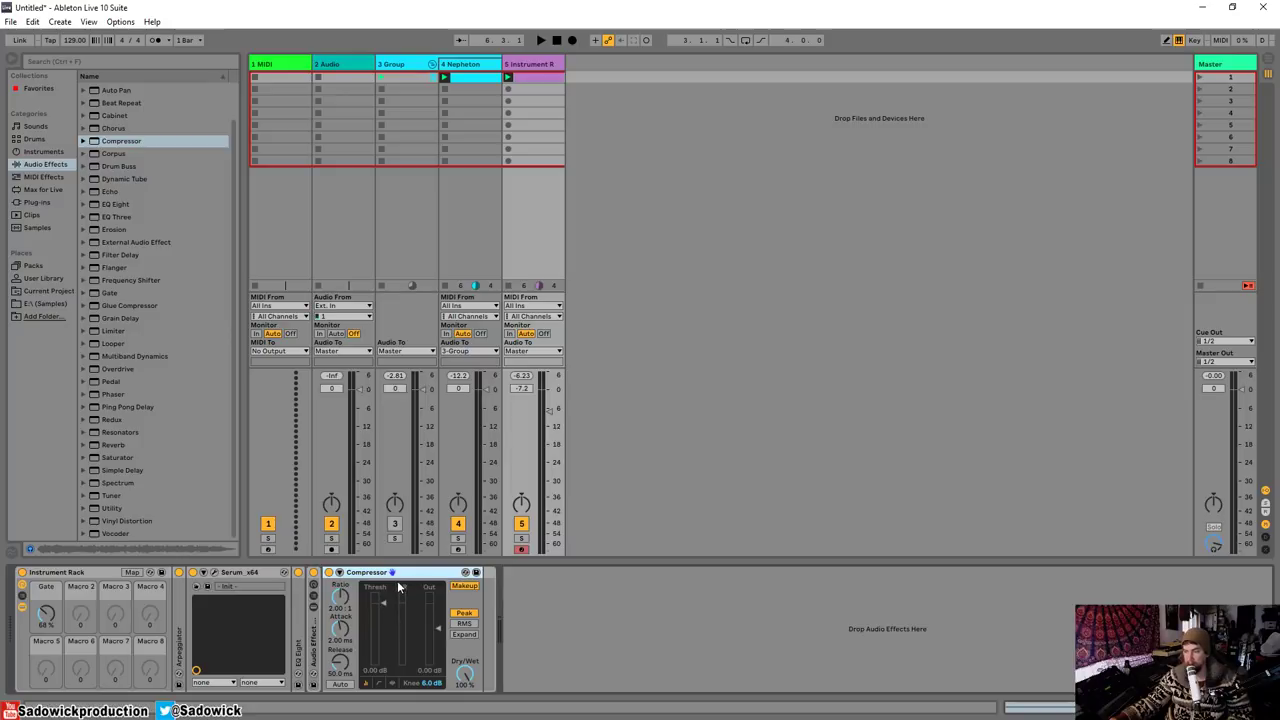
click(314, 598)
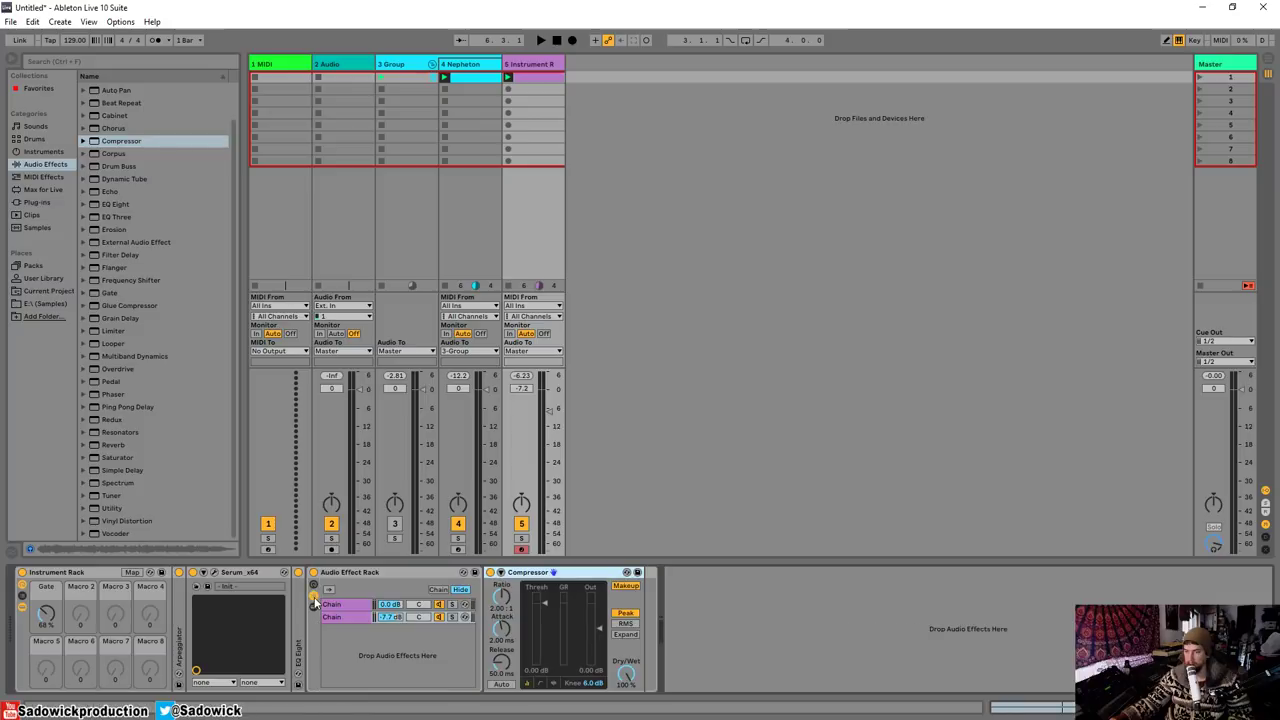
double_click(362, 574)
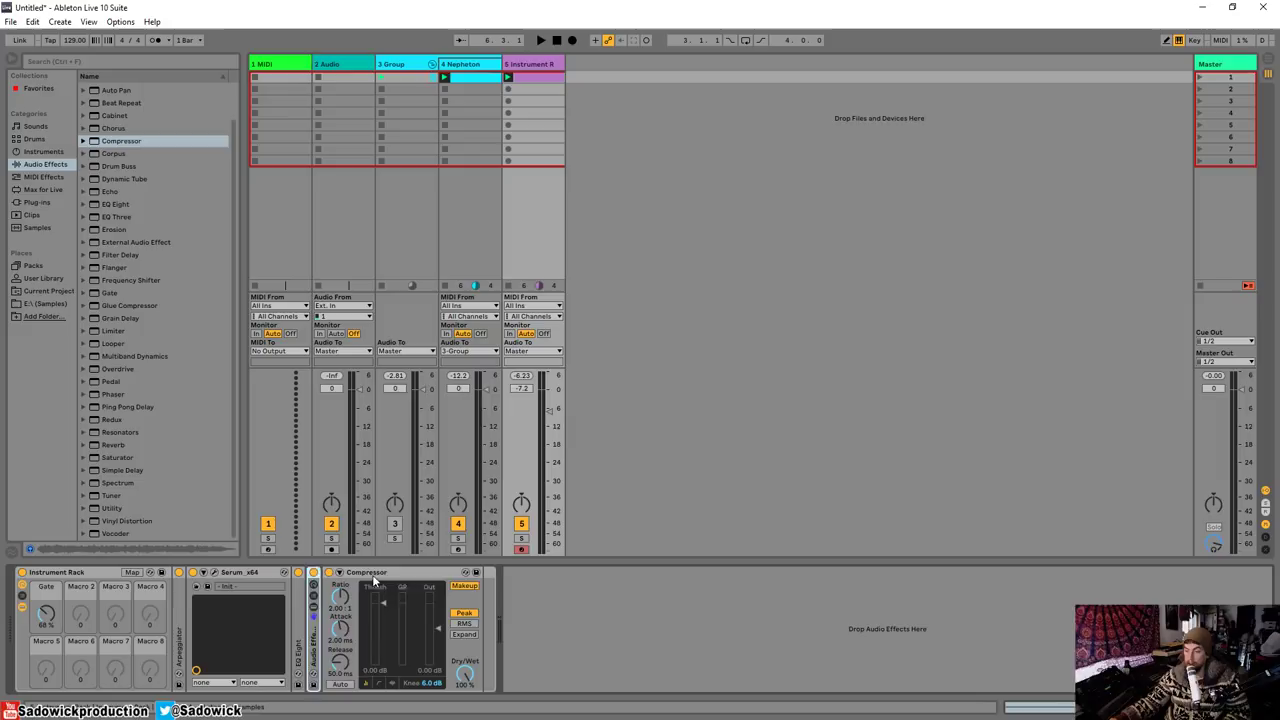
click(373, 580)
- Turn off the Compressor's makeup gain, set its threshold to -9.04 dB and output to 4.29 dB, and compare it with bypass during playback
click(464, 587)
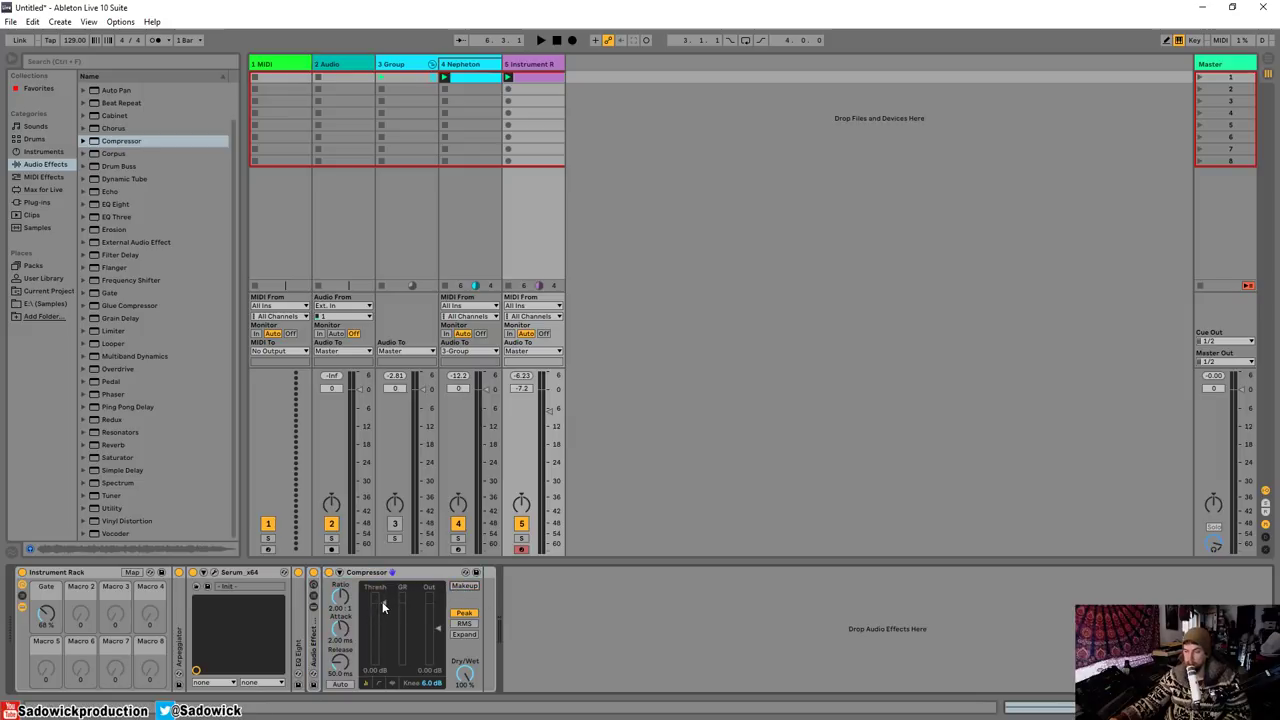
drag(381, 601, 438, 627)
key(space)
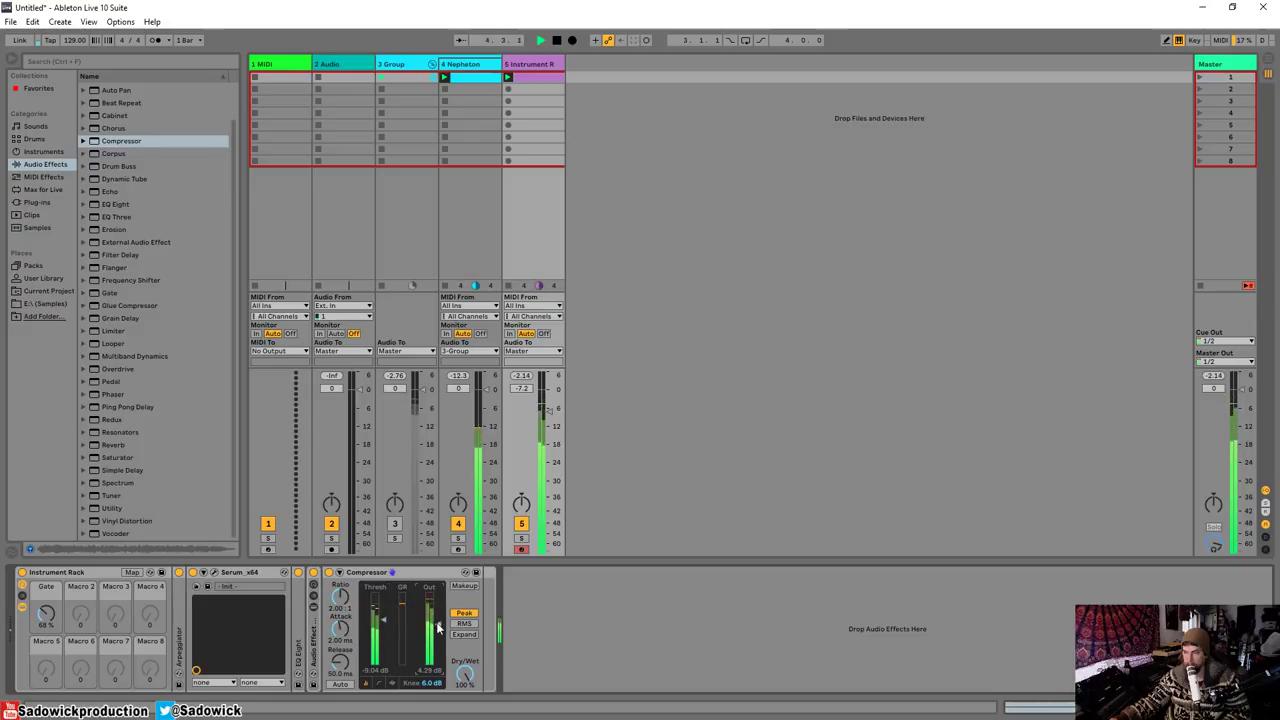
click(329, 572)
click(329, 572)
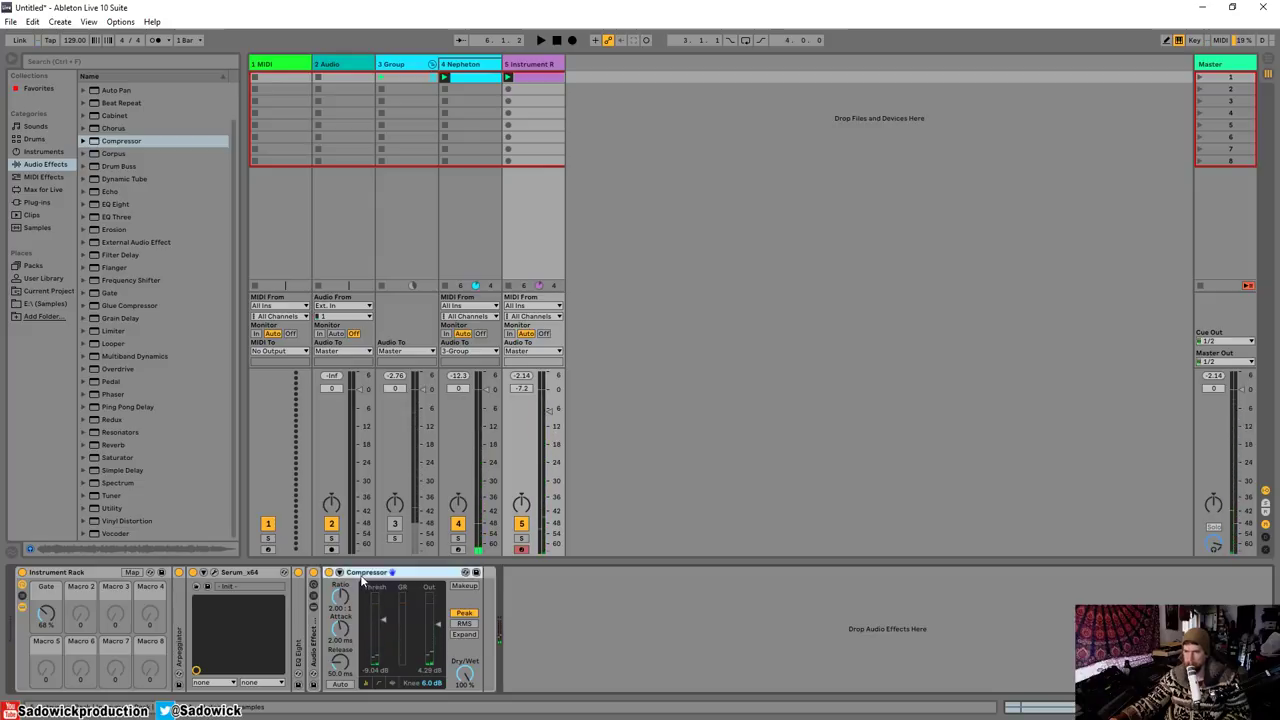
double_click(362, 574)
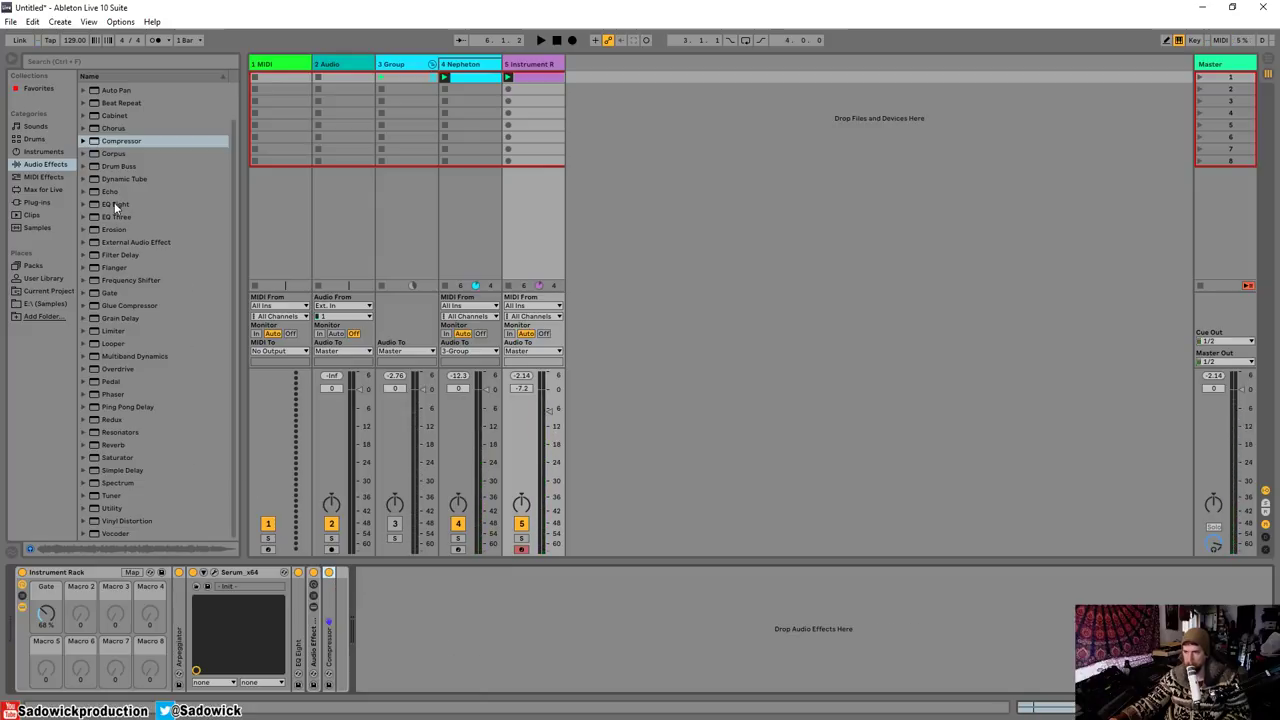
- Add an EQ Eight after the Compressor and make its first band a low cut at 49.5 Hz, auditioning the result
drag(114, 202, 456, 618)
key(space)
key(space)
click(386, 675)
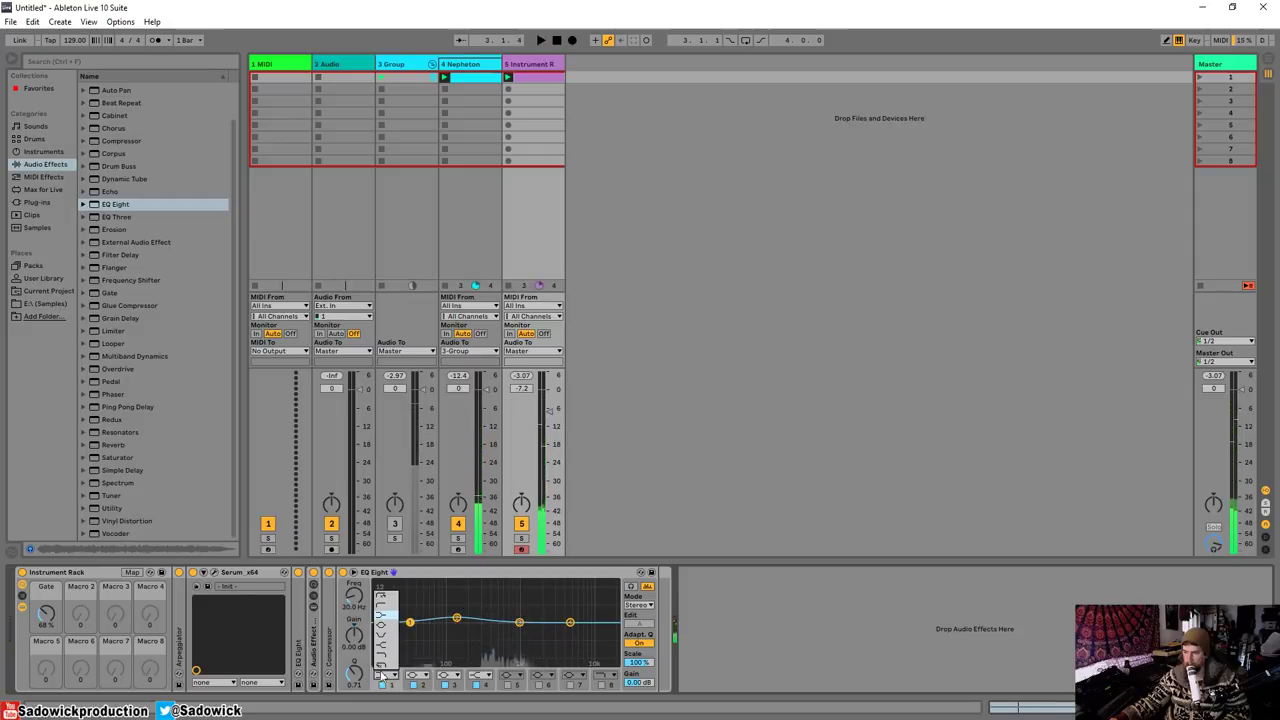
click(386, 600)
mouse_move(412, 637)
mouse_down()
mouse_move(473, 637)
mouse_move(425, 636)
mouse_up()
key(space)
key(space)
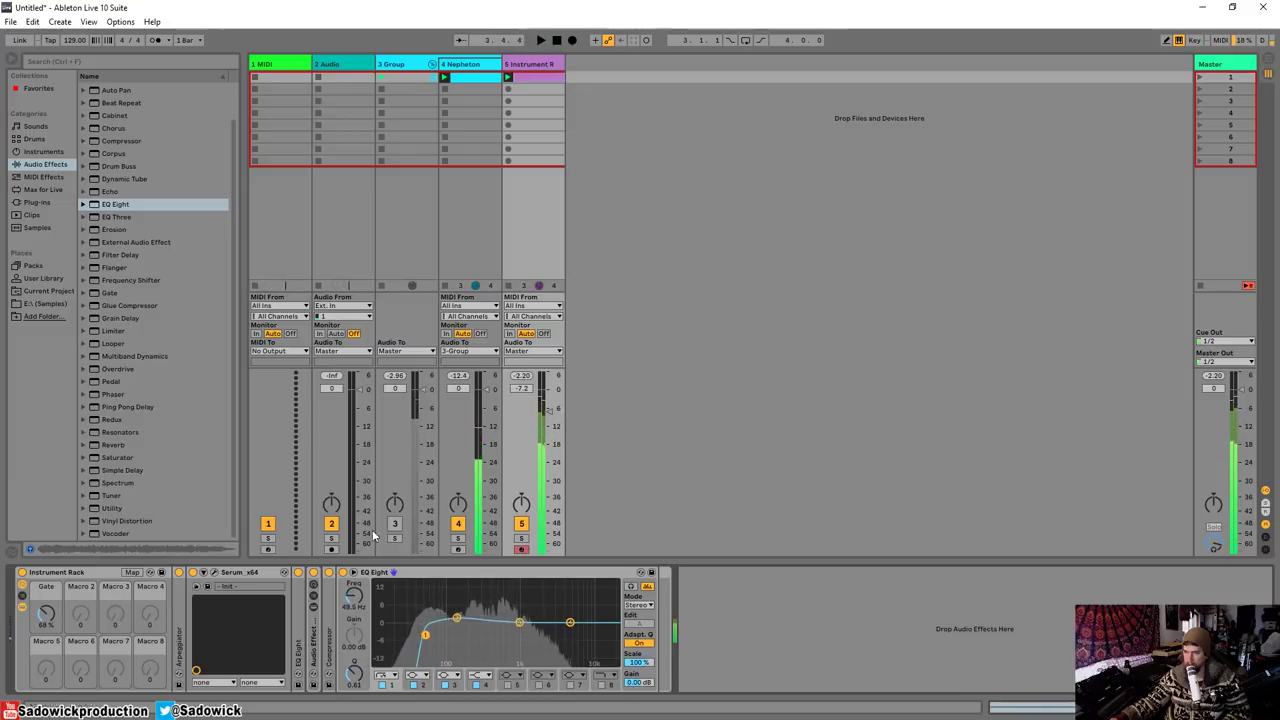
double_click(446, 573)
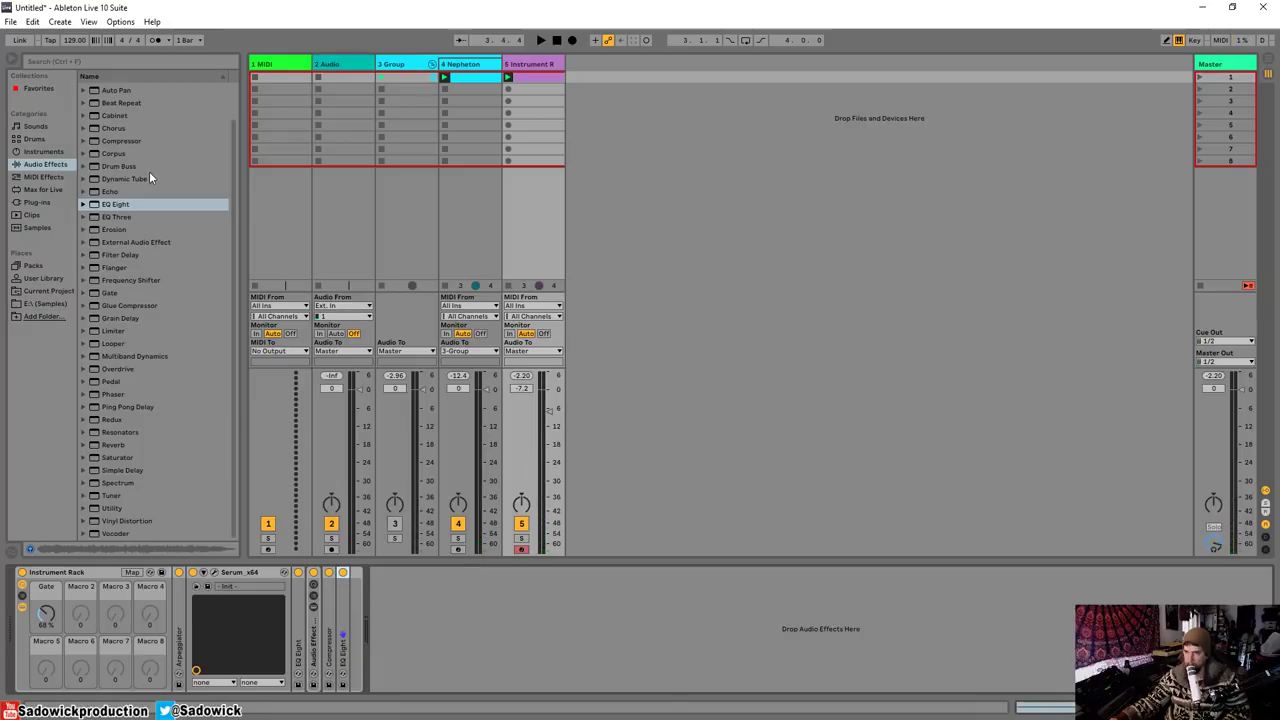
- Insert LFOTool_x64 at the end of the device chain and reshape its volume curve to reach full level sooner, with a sloped drop at the end
click(38, 202)
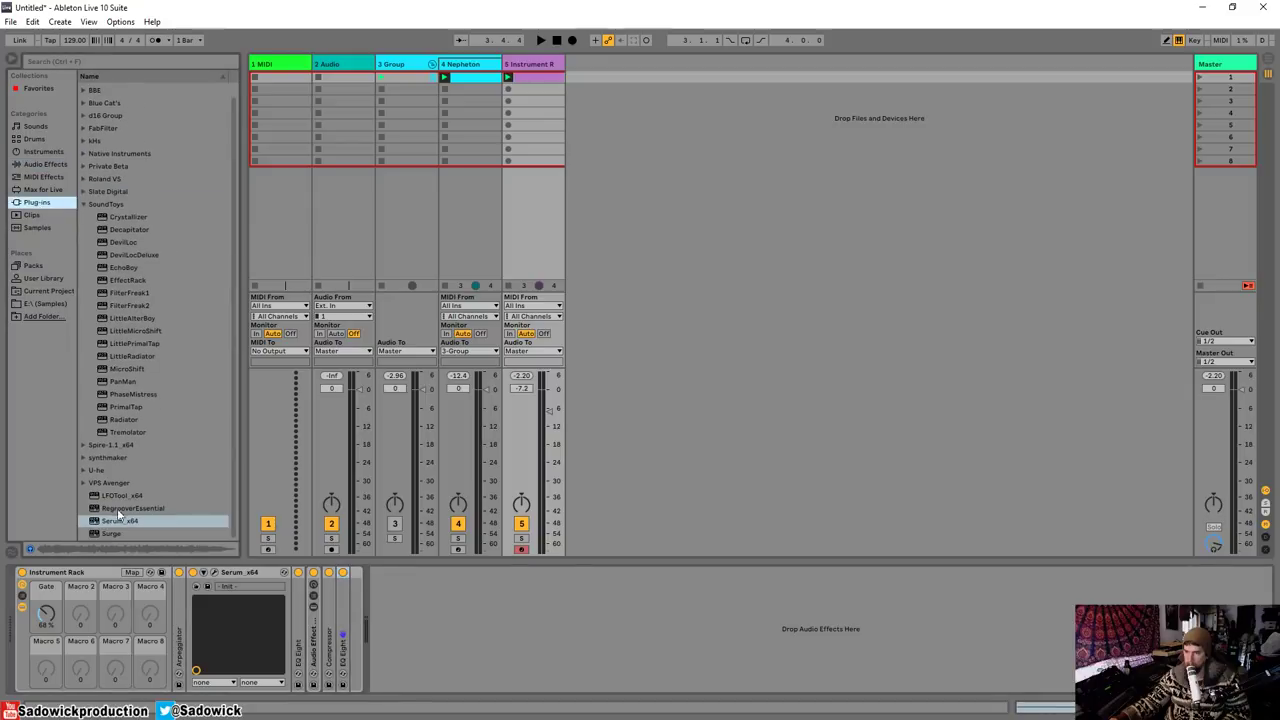
drag(118, 495, 470, 624)
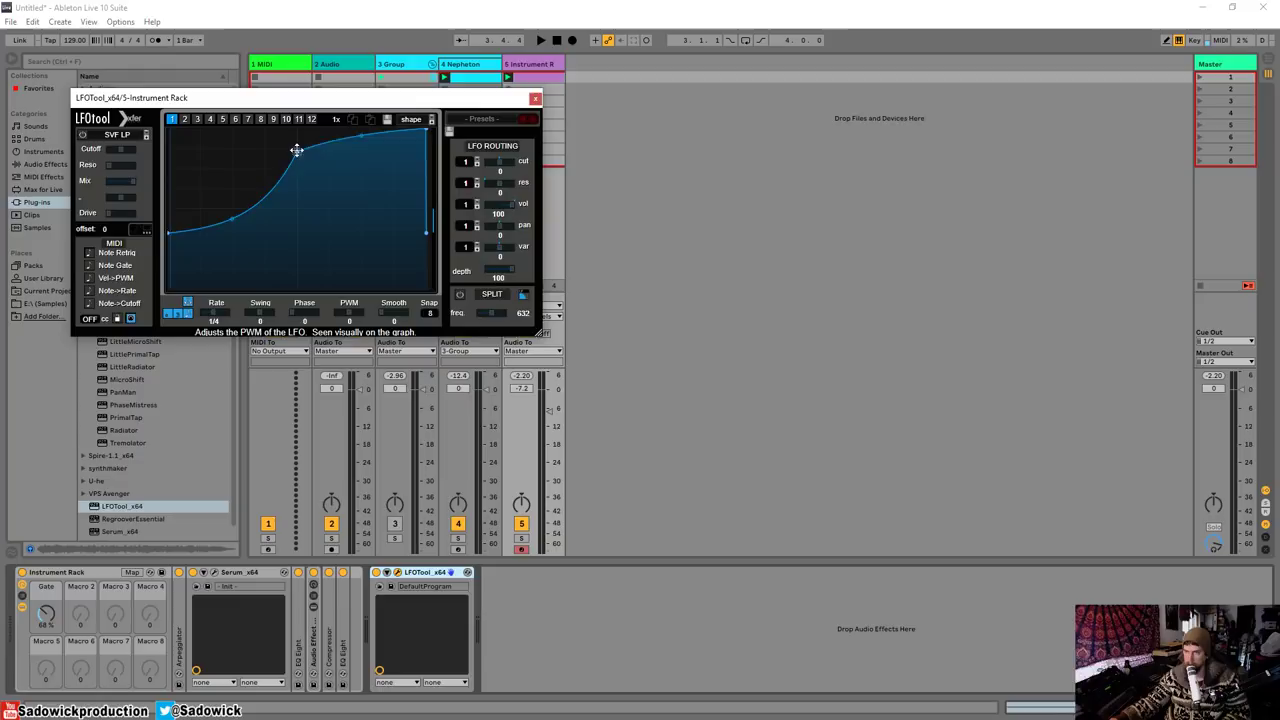
drag(297, 150, 286, 128)
drag(424, 128, 416, 128)
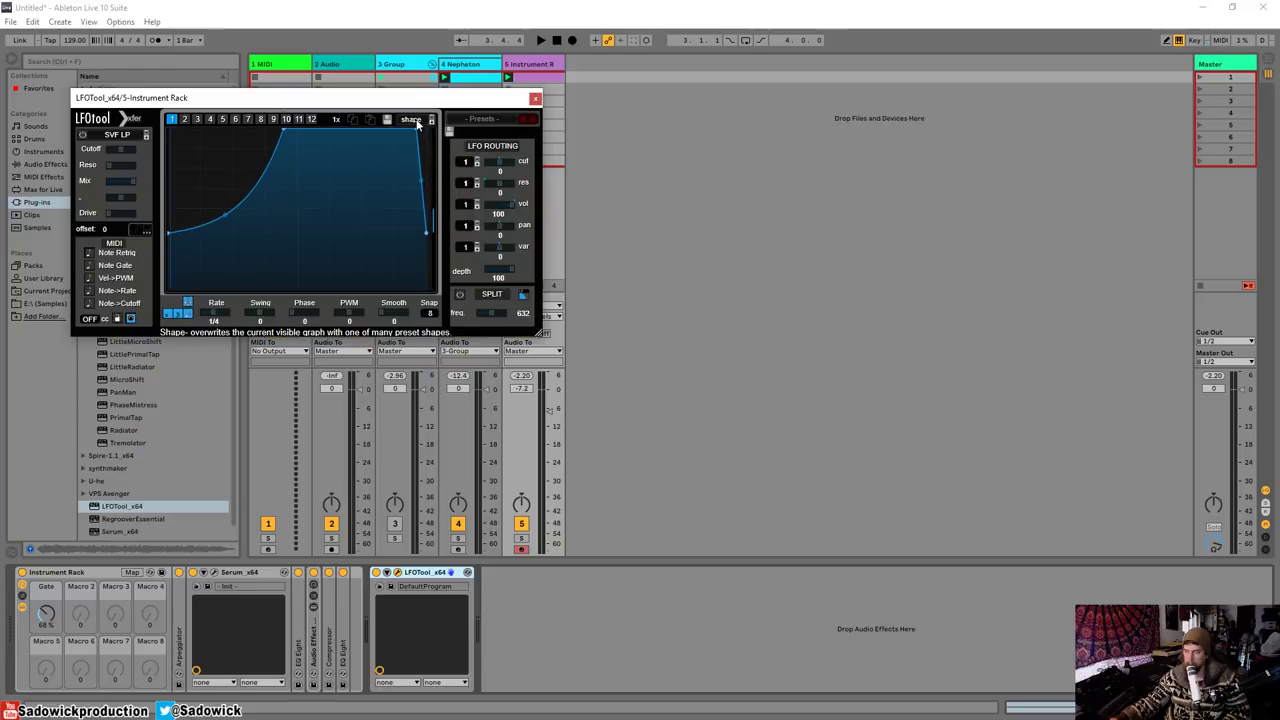
- Reactivate the 3 Group track during playback and lower the Instrument Rack track's volume to -10.5 dB
key(space)
click(394, 523)
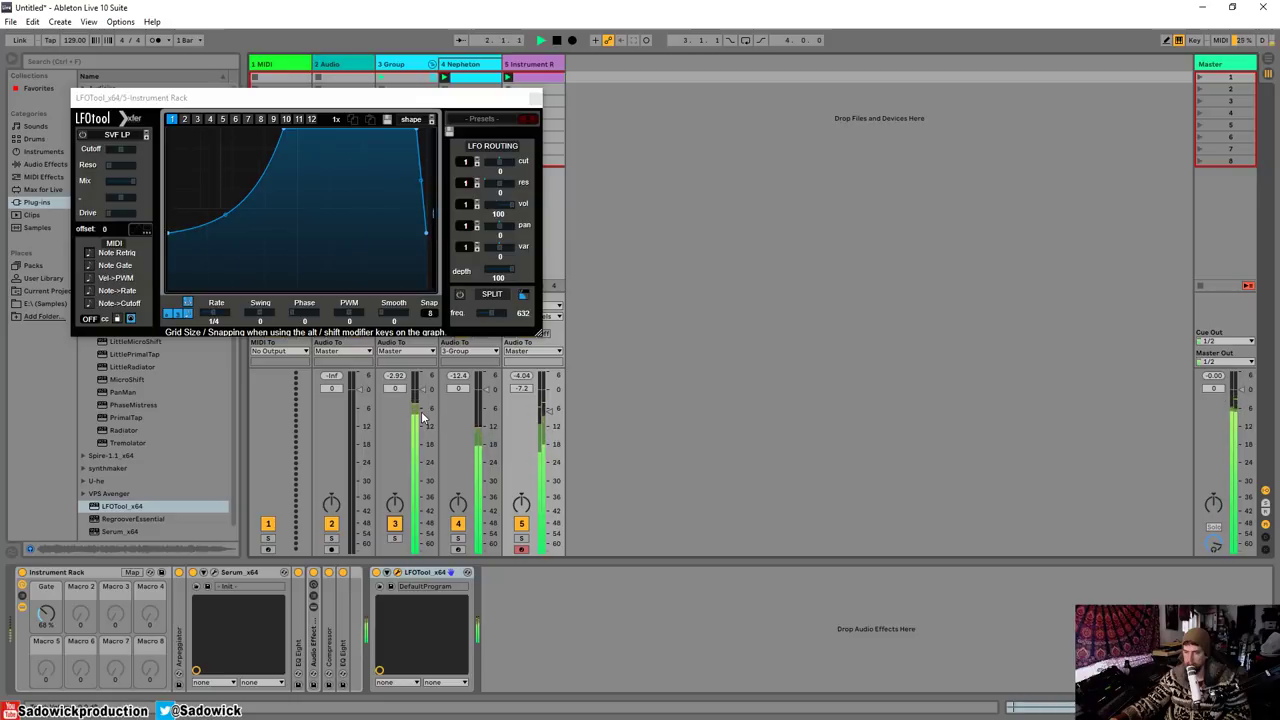
drag(485, 100, 921, 93)
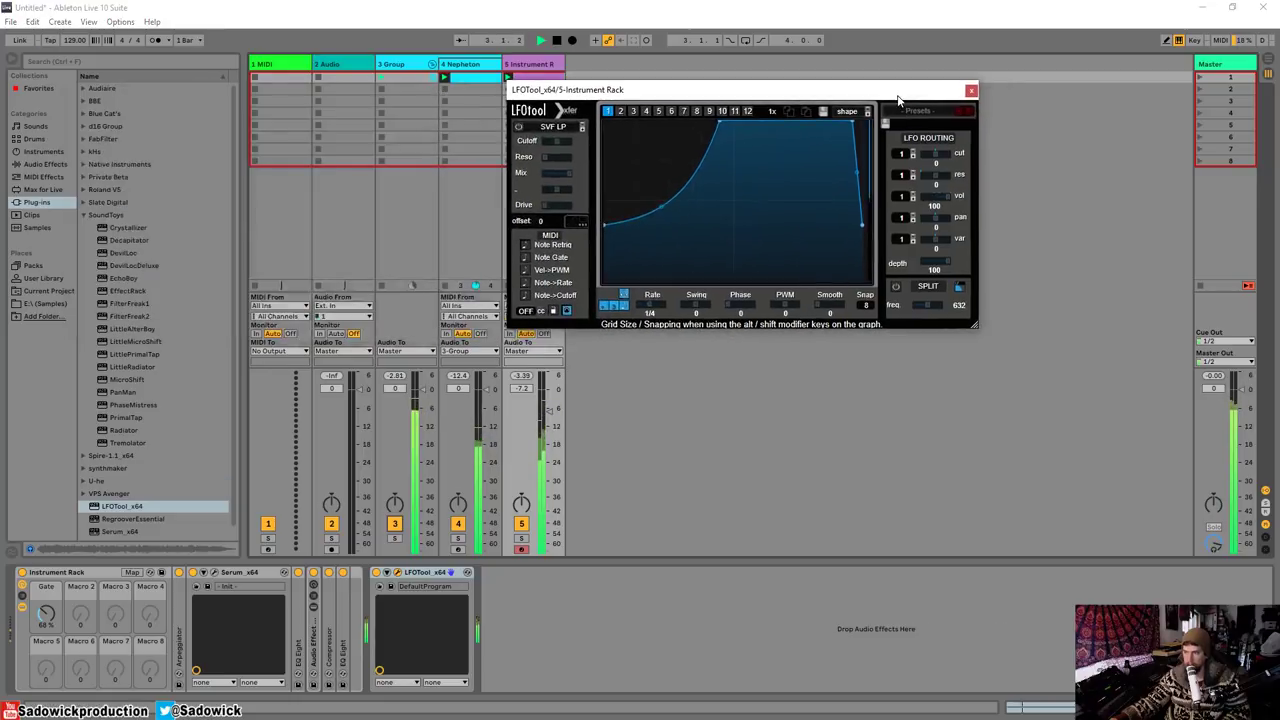
drag(556, 414, 549, 423)
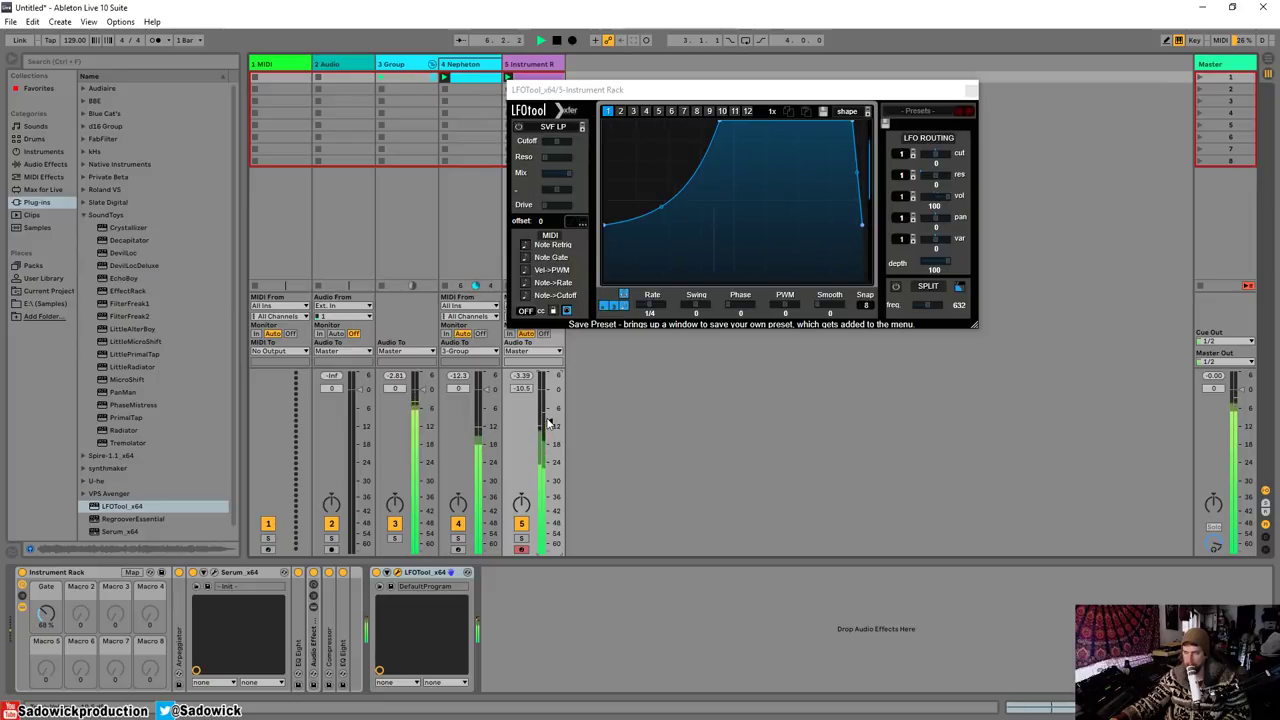
click(894, 89)
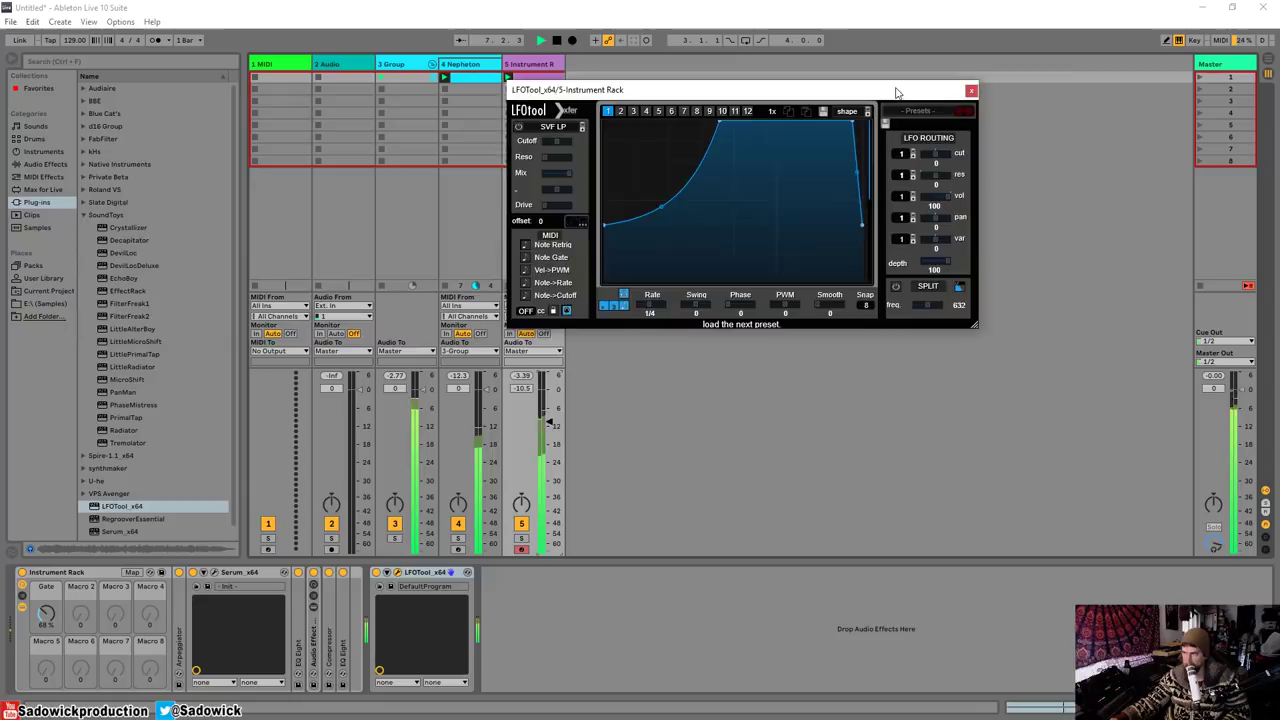
drag(894, 89, 914, 108)
- Raise the last EQ Eight's low cut to 82.5 Hz during playback, and close the LFOTool window
double_click(344, 616)
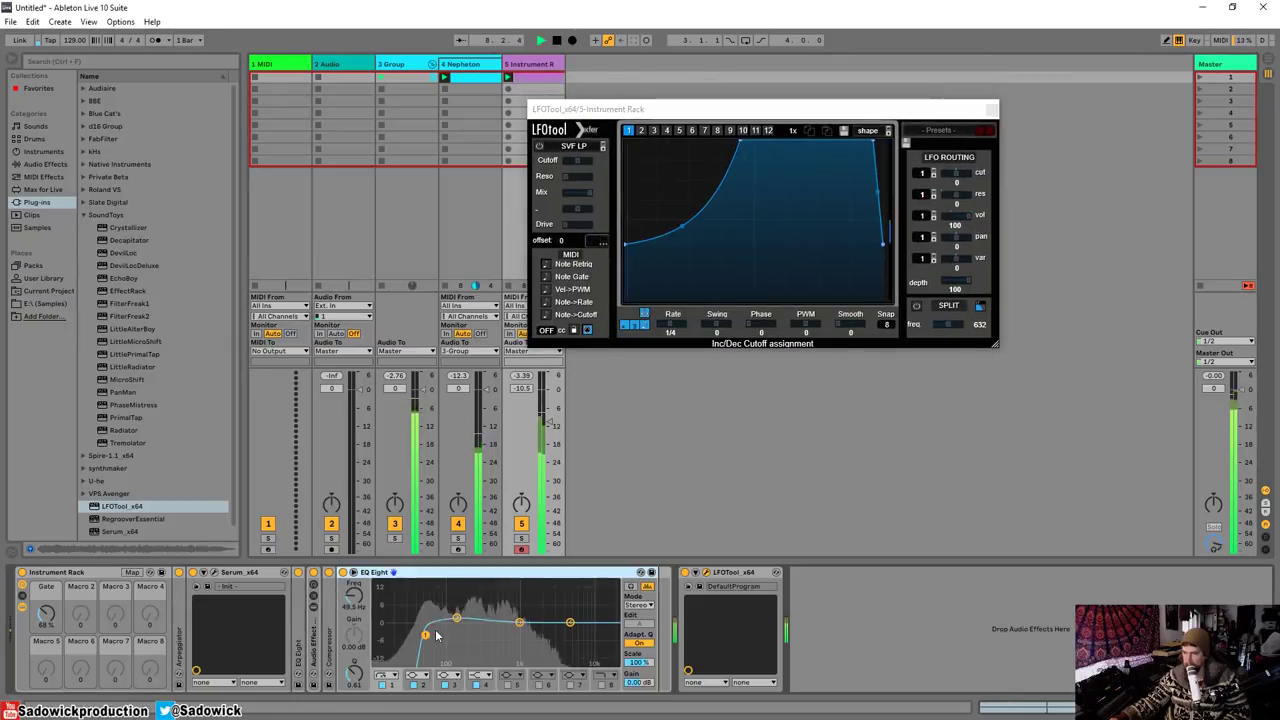
drag(417, 598, 441, 632)
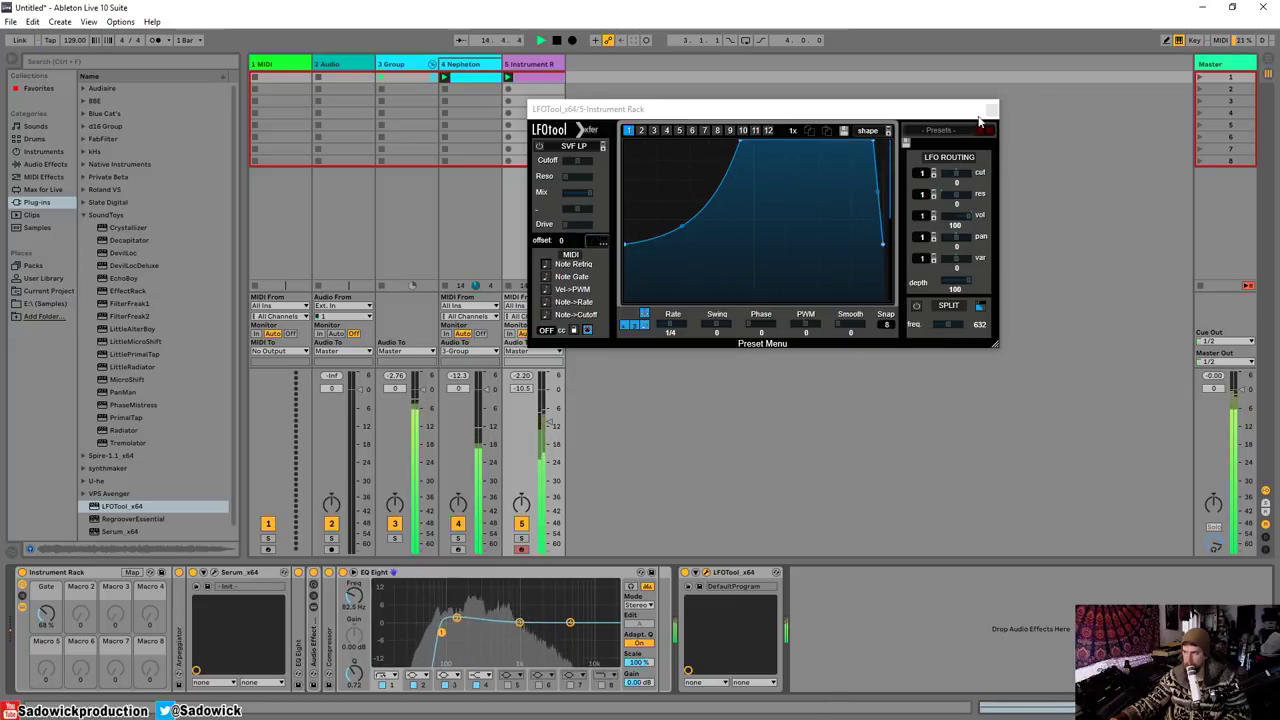
click(990, 108)
key(space)
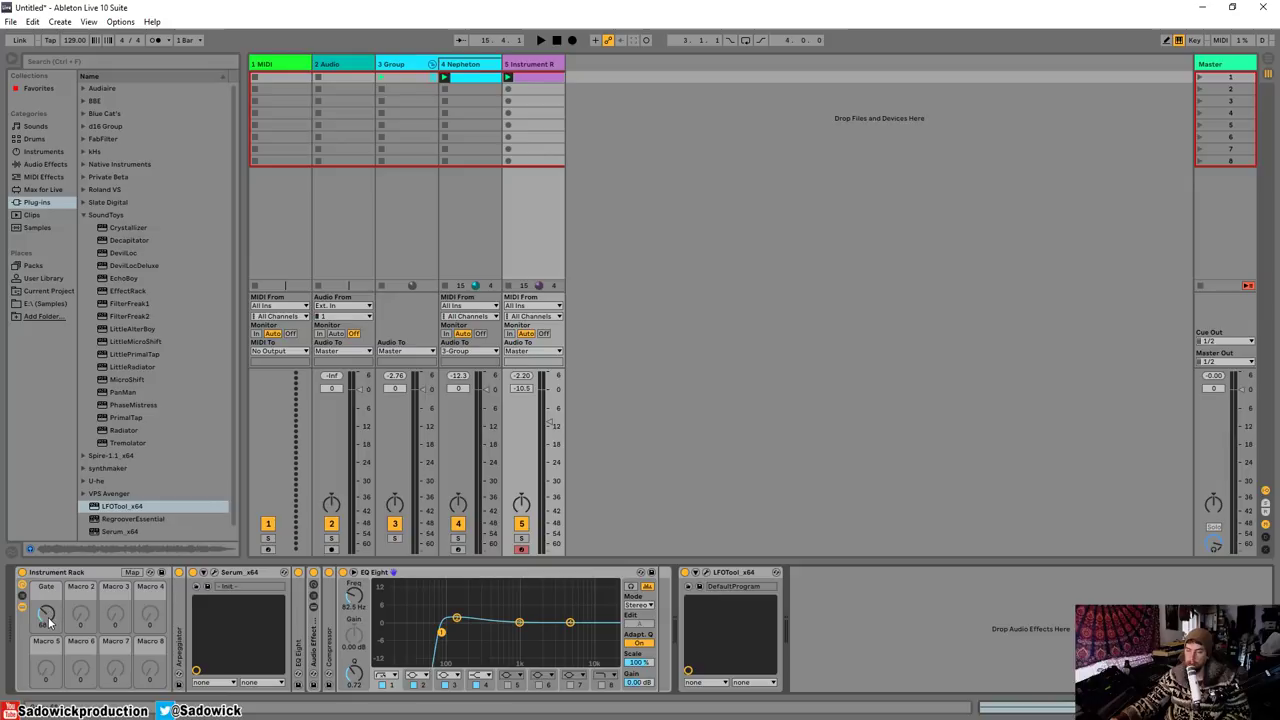
- Try the Gate macro at 108 % during playback, and return it to 68 %
key(space)
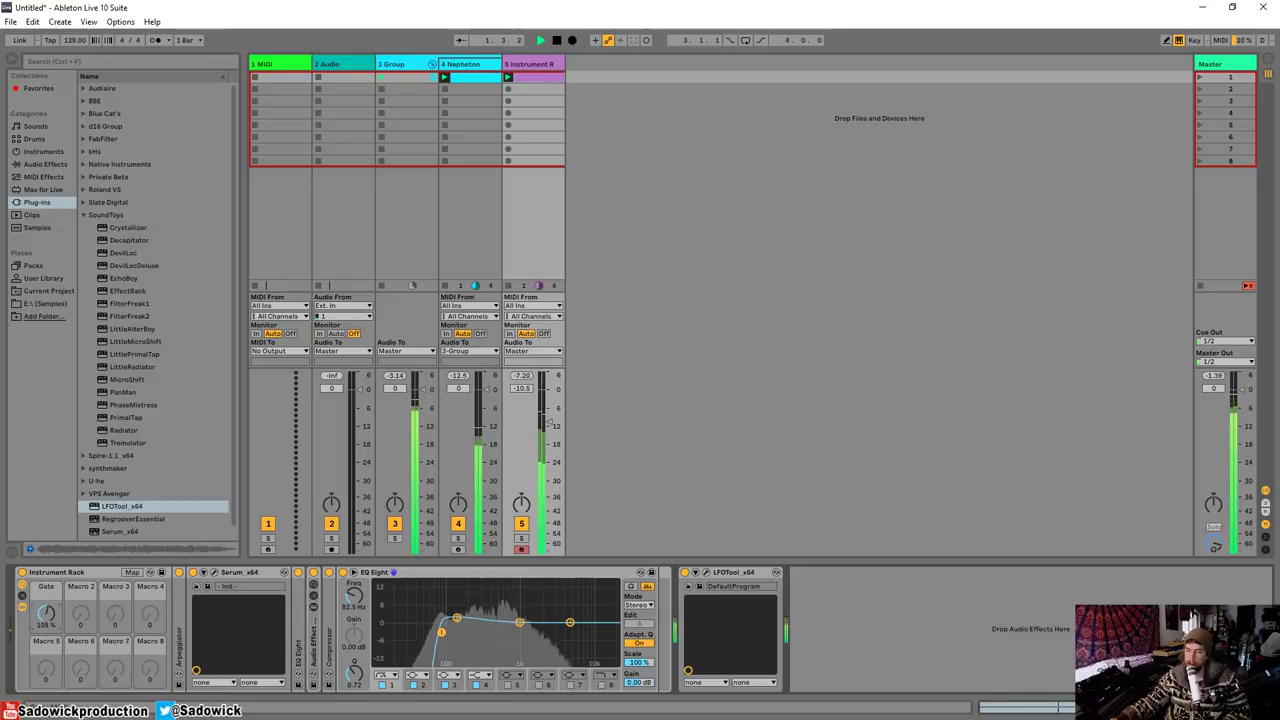
drag(46, 614, 46, 584)
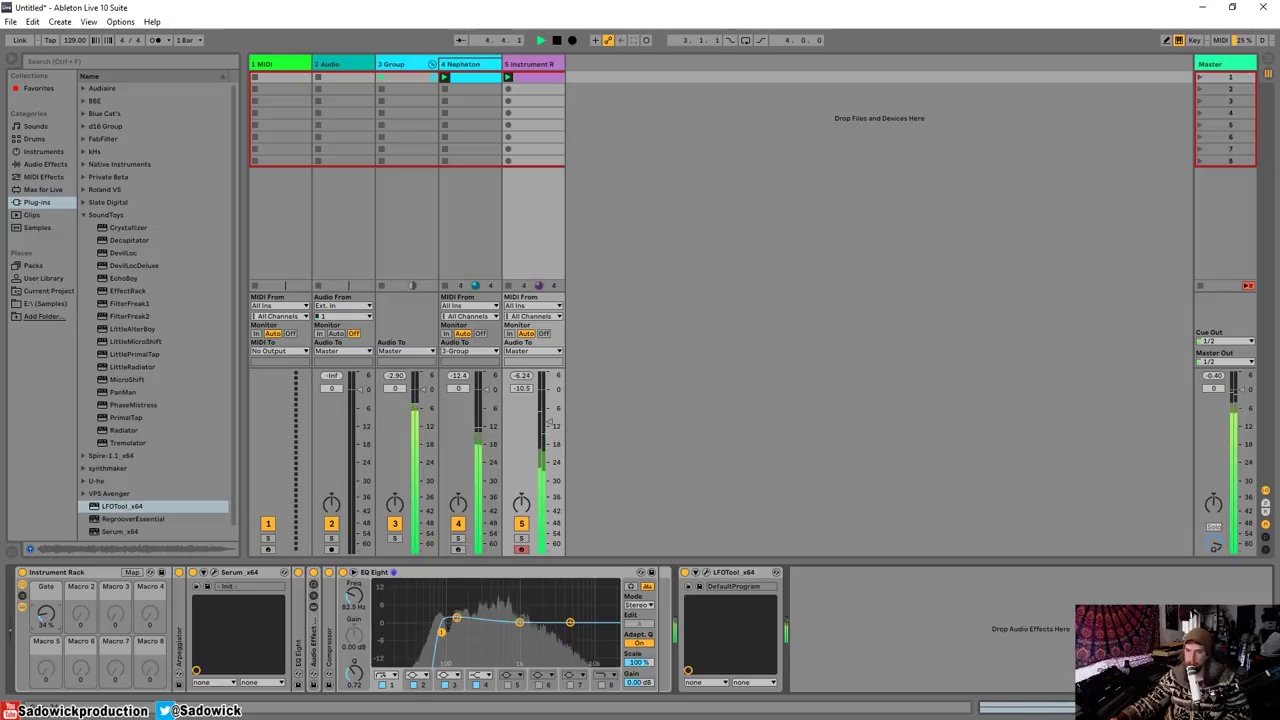
key(space)
- Expose Serum's filter cutoff as a configured device parameter and map it to Macro 2 of the Instrument Rack
click(204, 573)
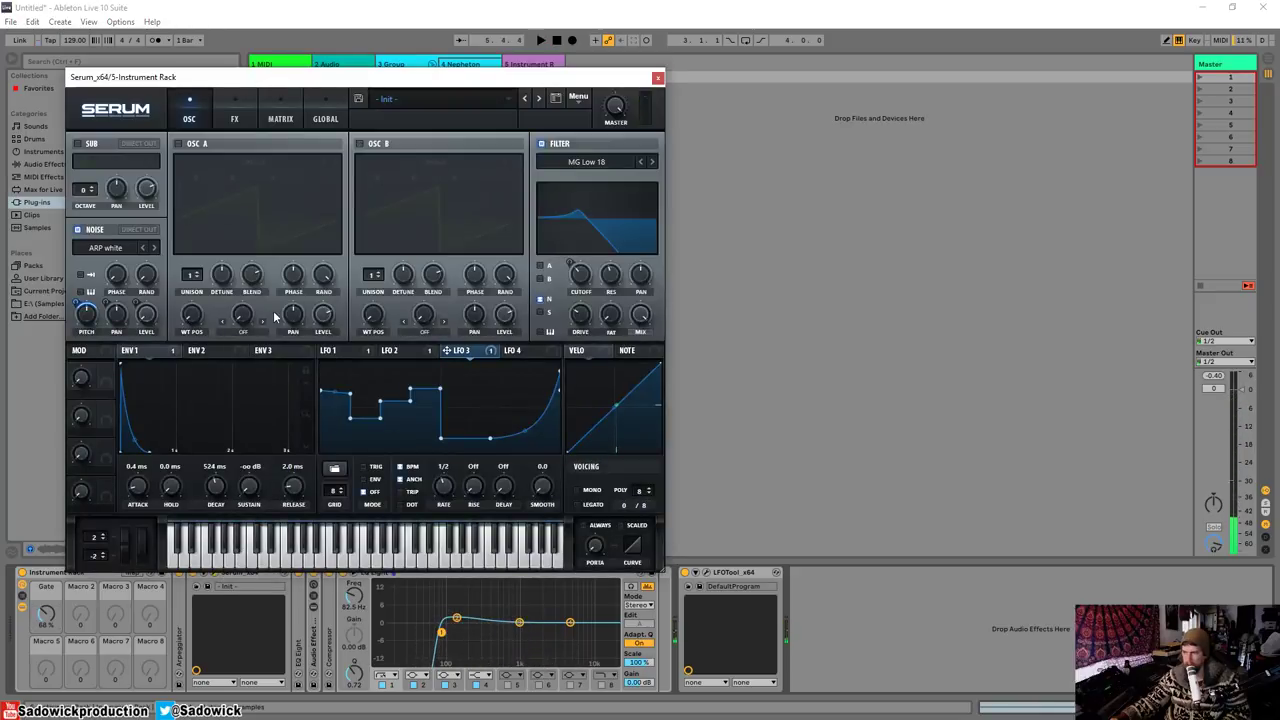
drag(464, 77, 748, 81)
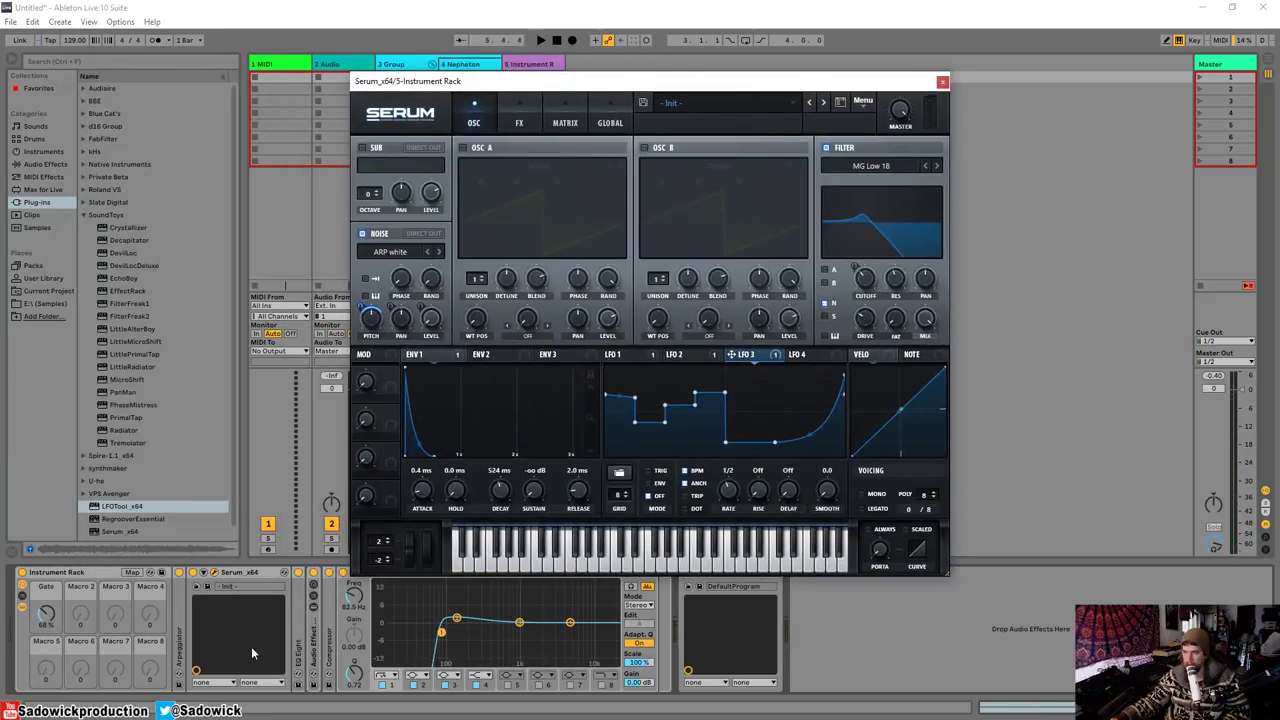
click(205, 573)
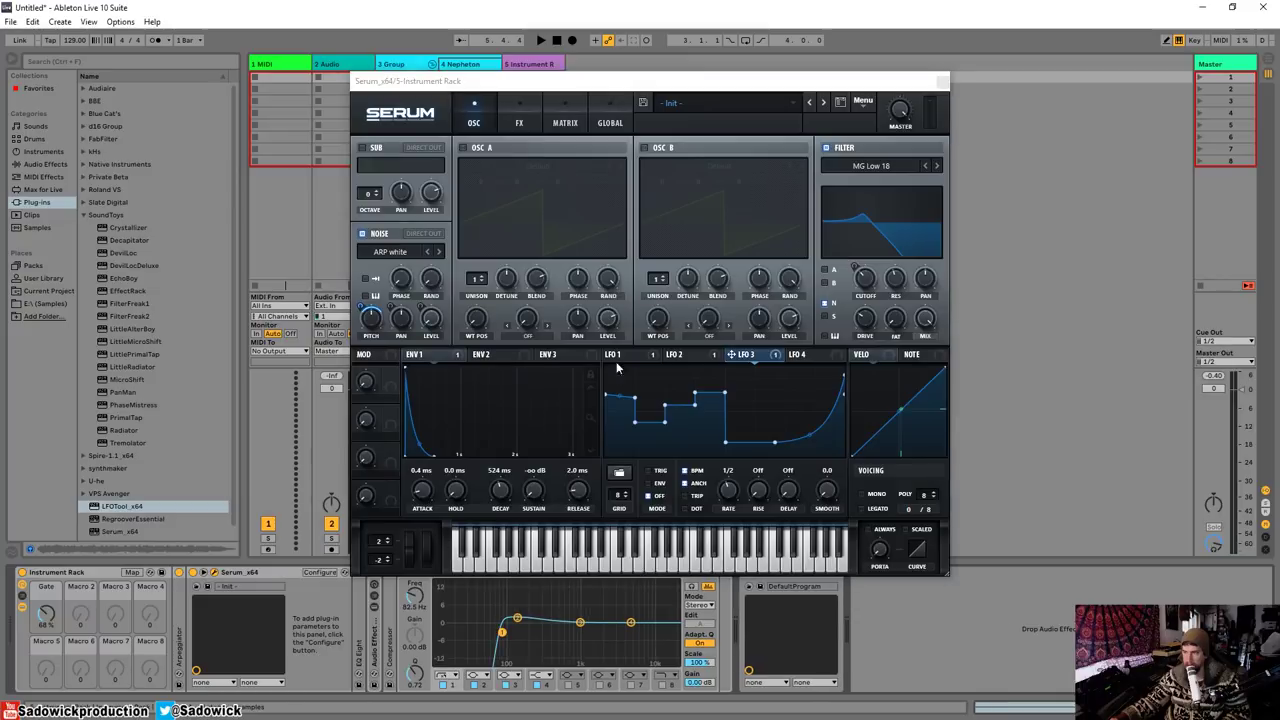
click(322, 572)
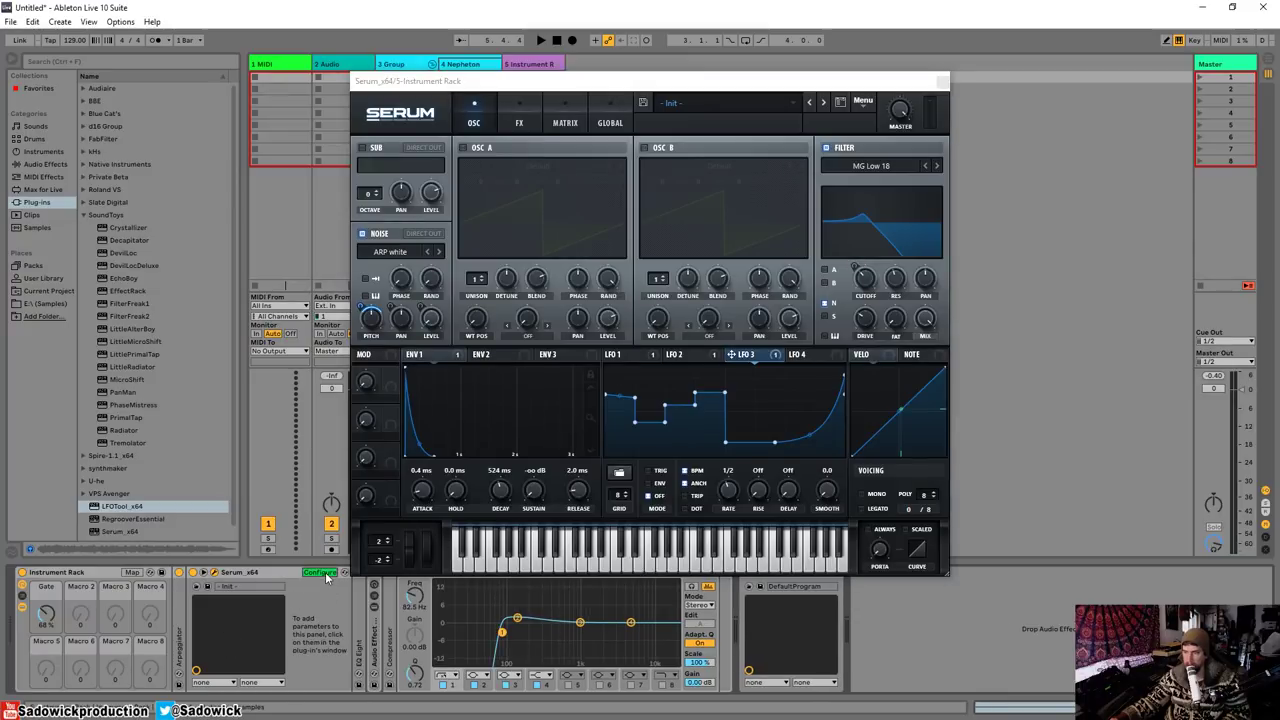
click(866, 281)
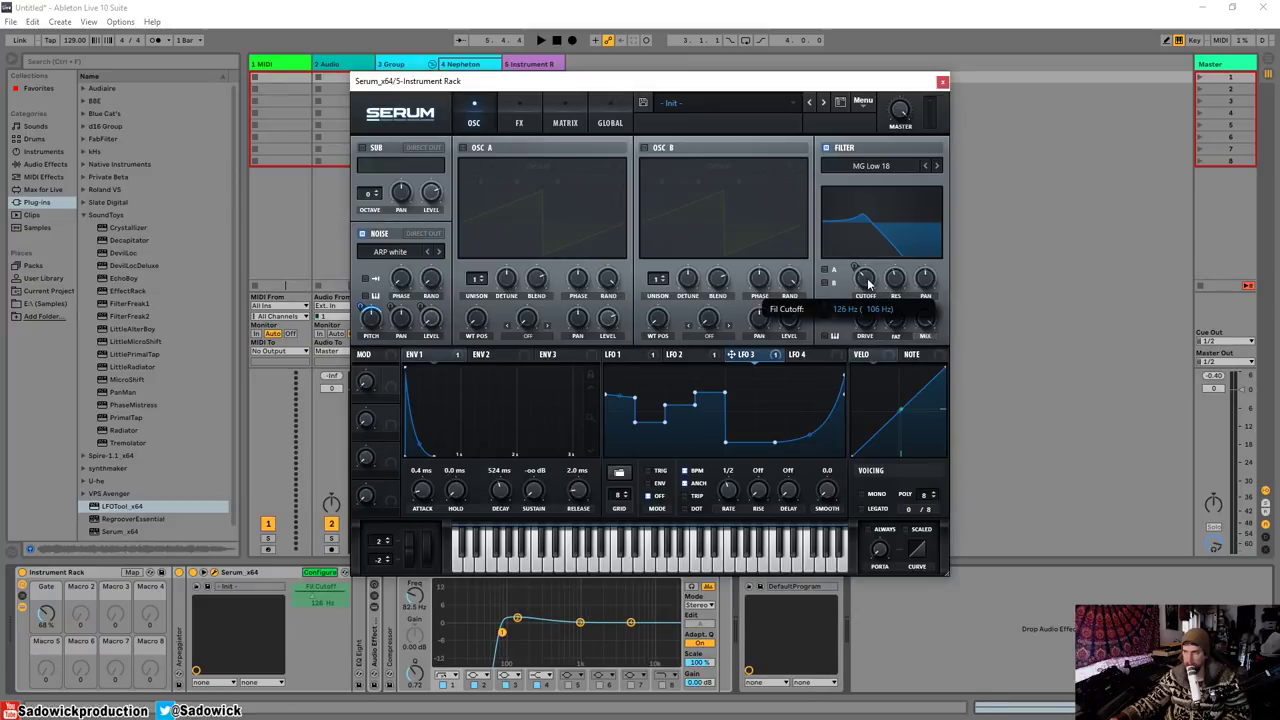
right_click(320, 598)
click(360, 534)
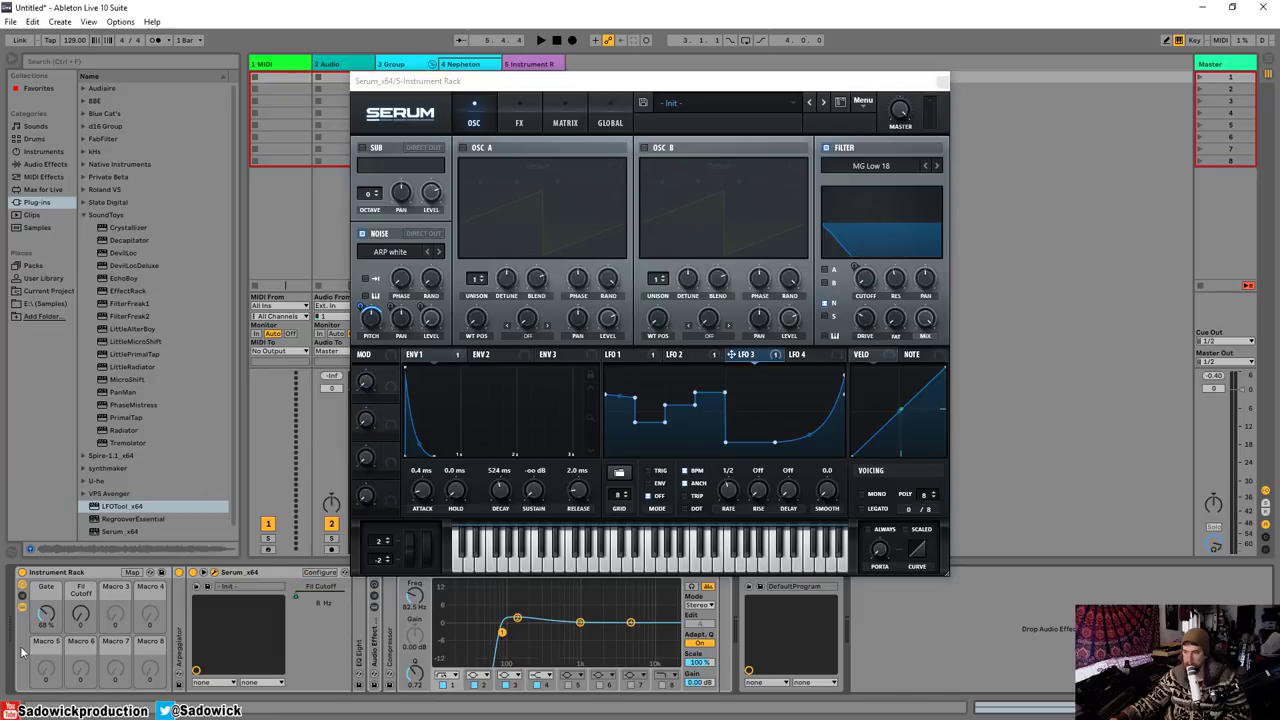
- Raise the Fil Cutoff macro to 59 during playback, and flatten the rising curve at the end of Serum's LFO 3 shape
key(space)
mouse_move(78, 618)
mouse_down()
mouse_move(78, 529)
mouse_move(78, 602)
mouse_up()
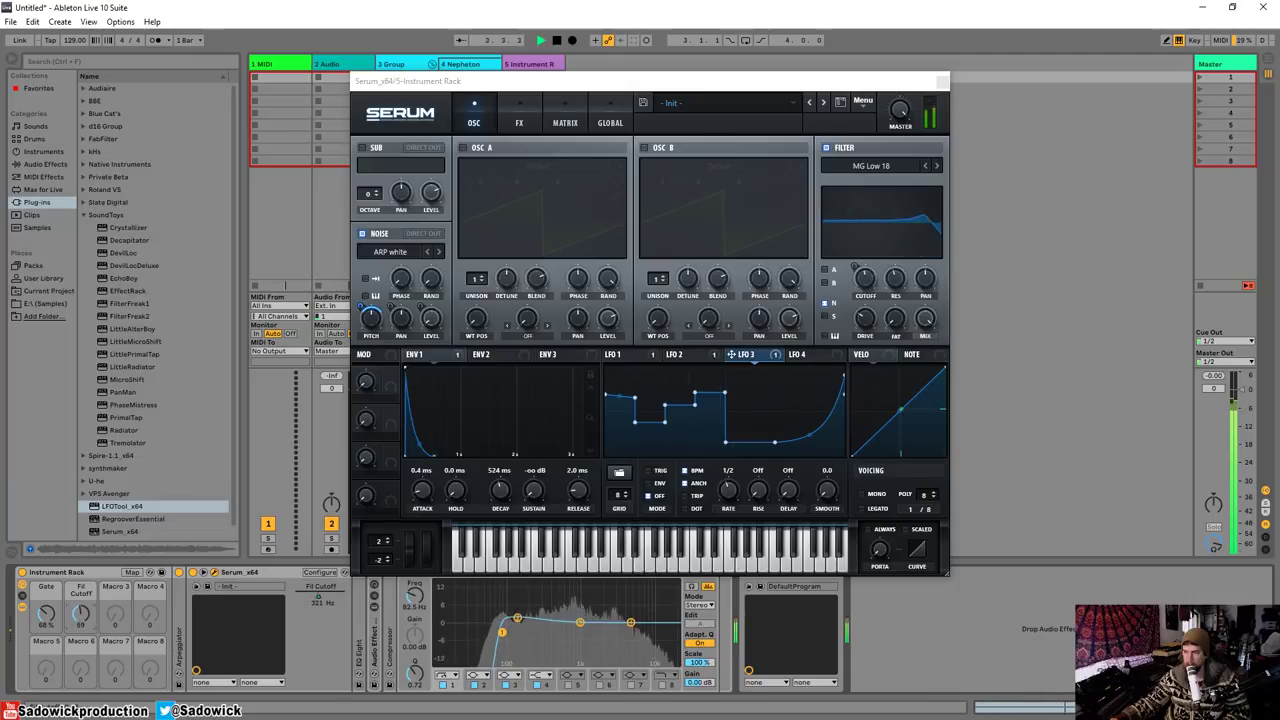
key(space)
double_click(831, 418)
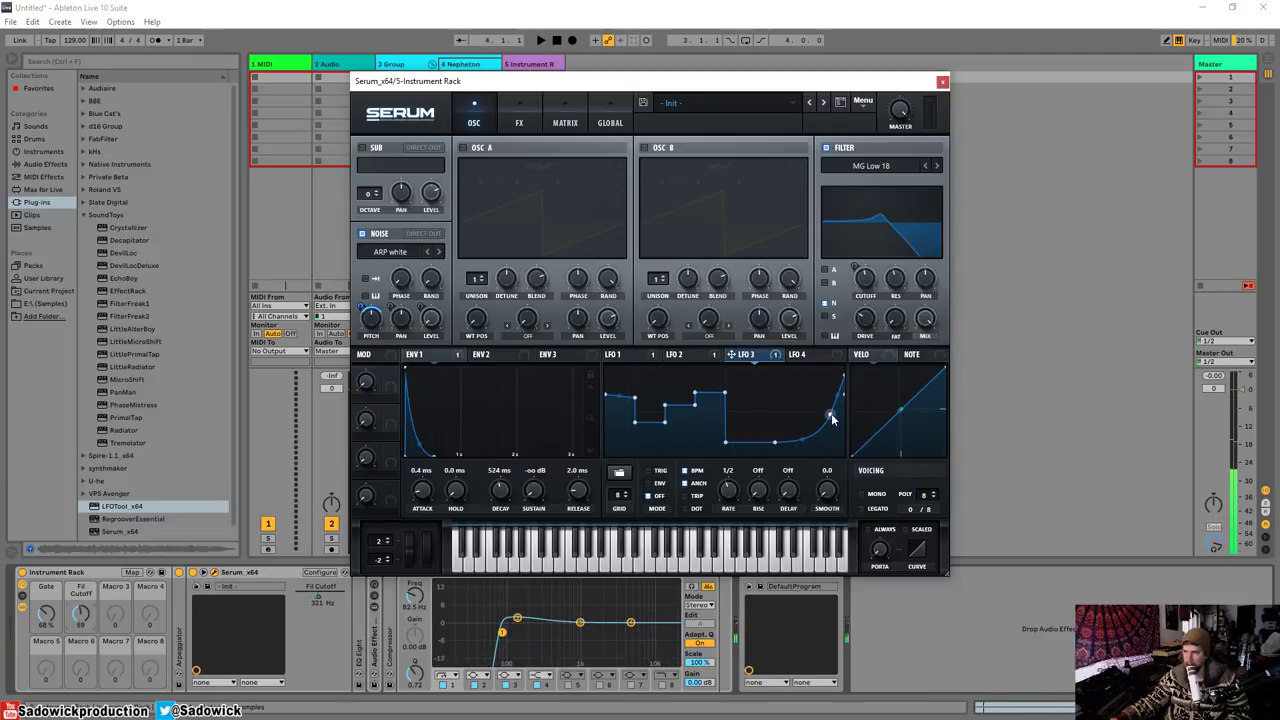
drag(832, 417, 859, 443)
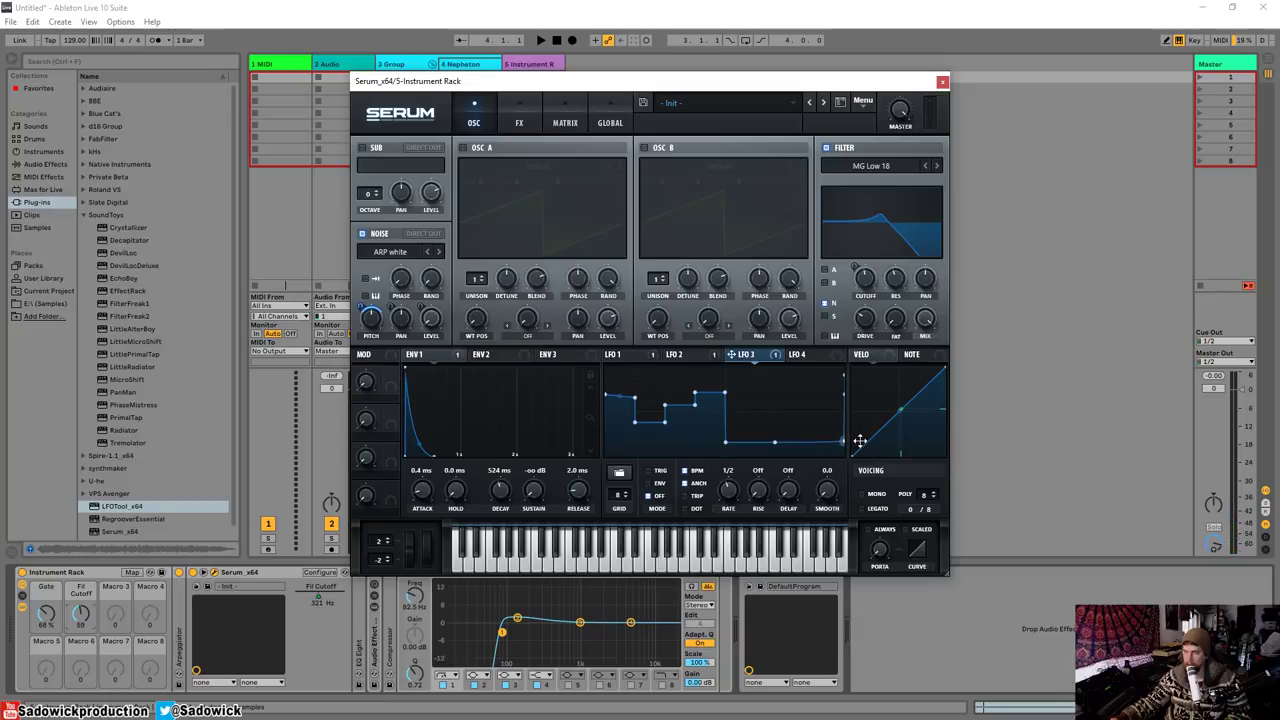
- Set the Fil Cutoff macro to 50 and the Gate macro to 57 % during playback
key(space)
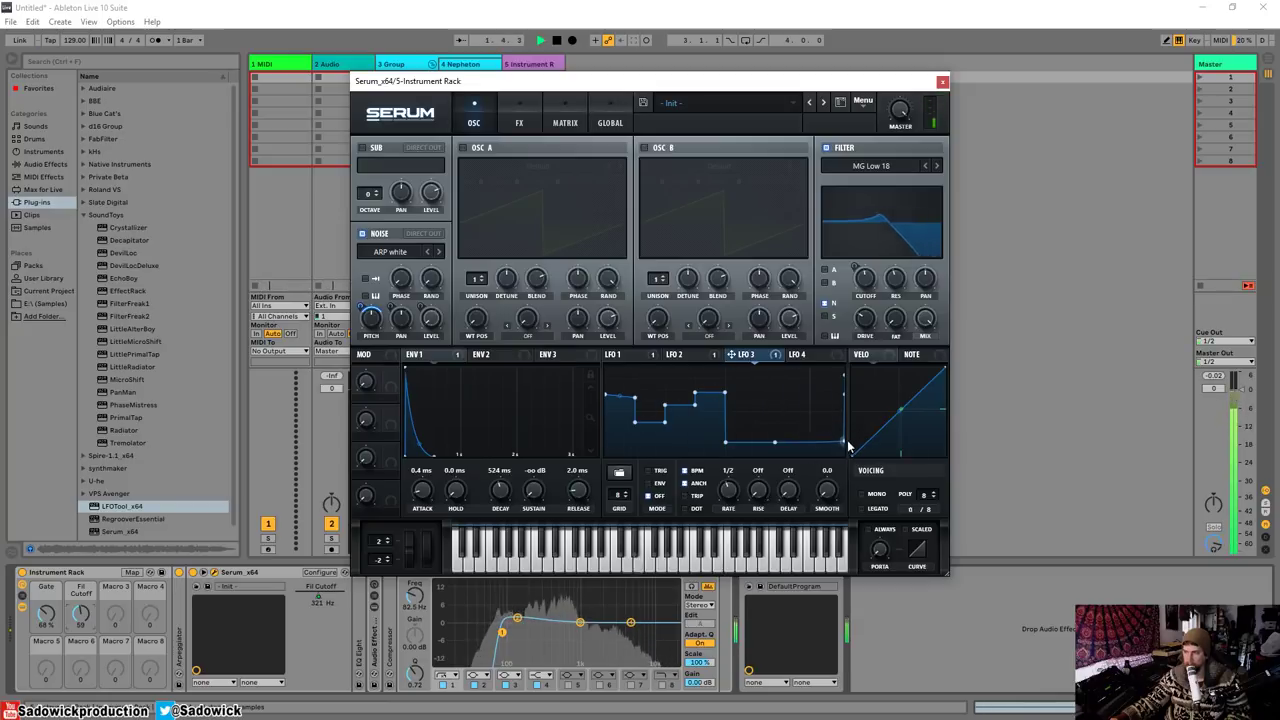
drag(81, 615, 81, 620)
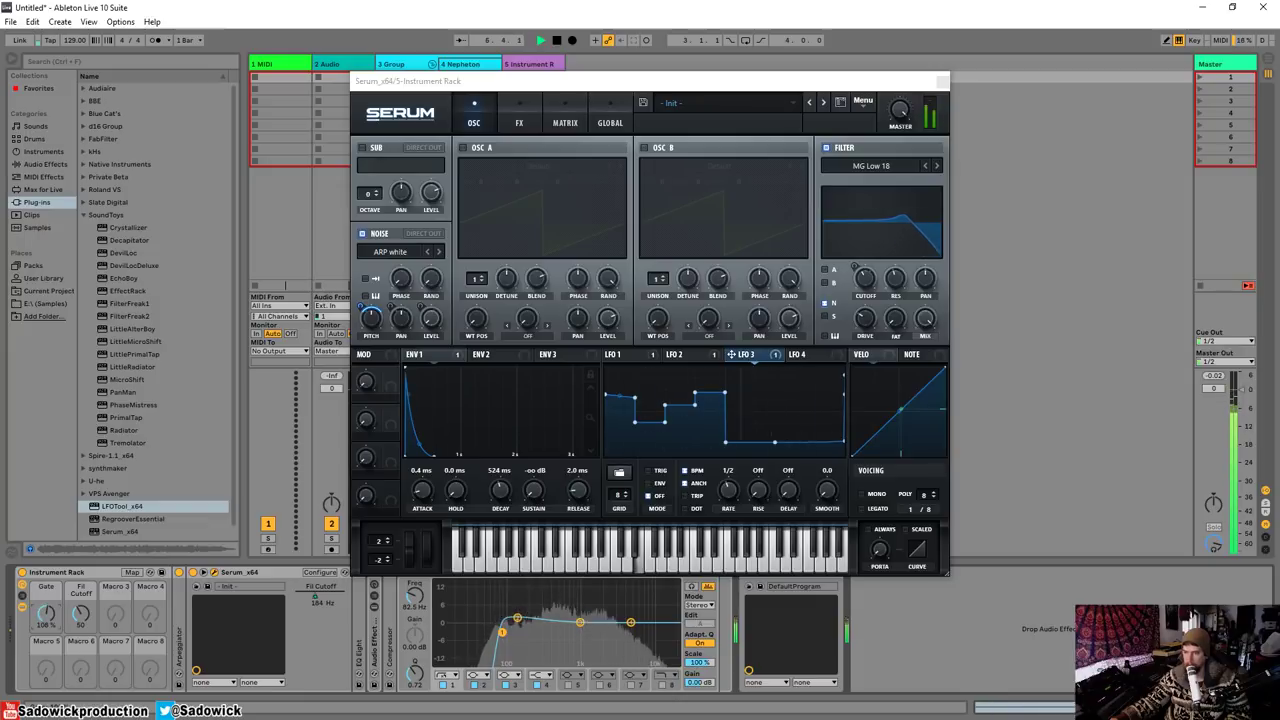
drag(45, 614, 45, 582)
key(space)
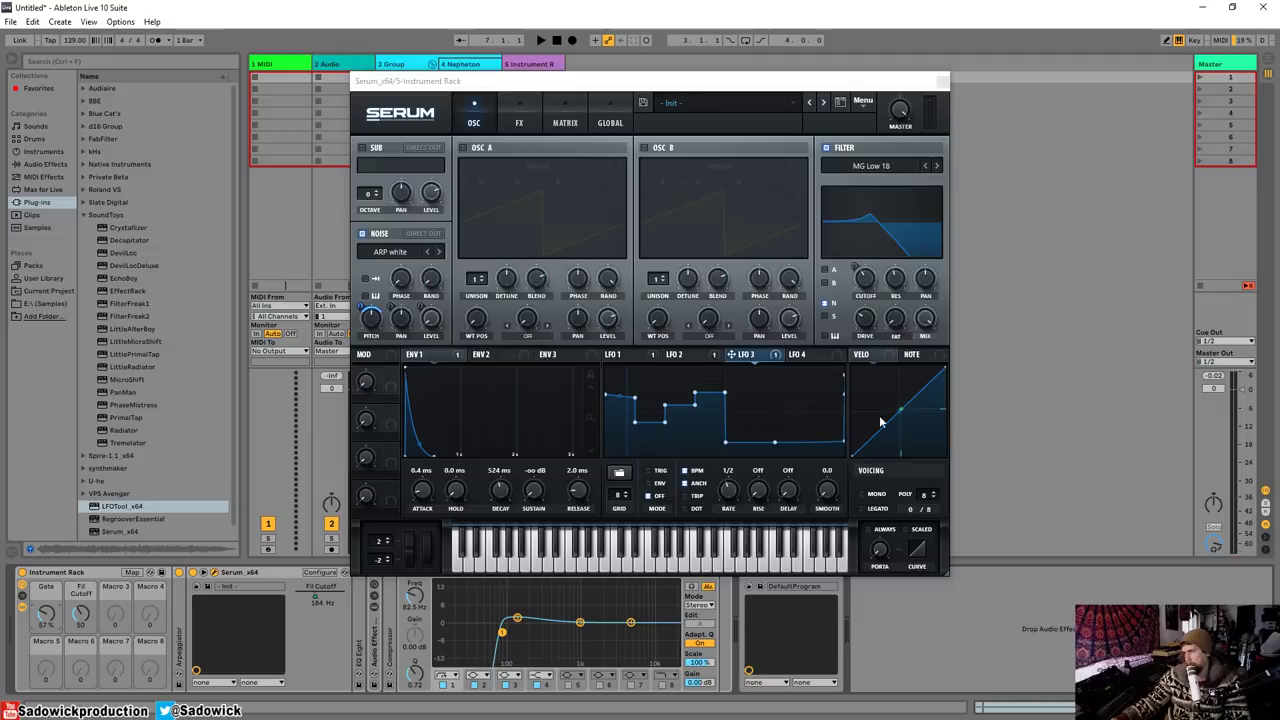
- Try LFO 1's Smooth amount during playback, and return it to 0.0
click(683, 357)
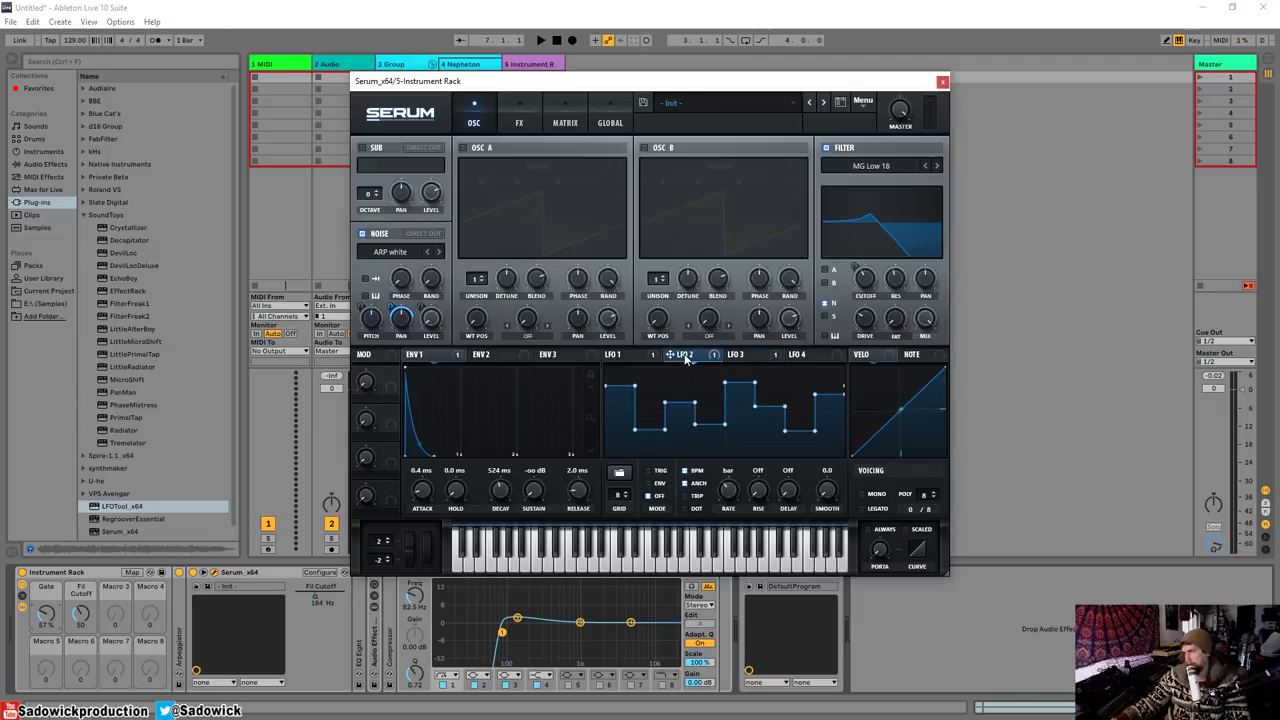
click(621, 355)
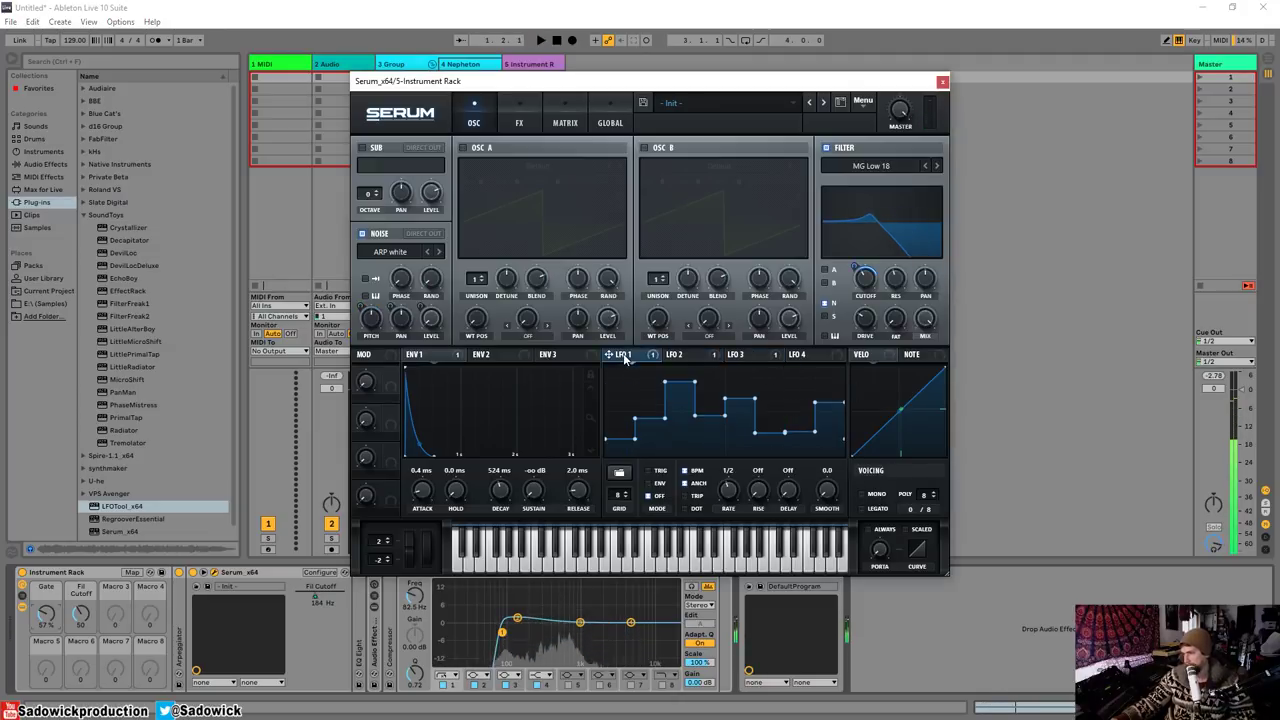
drag(826, 498, 831, 553)
key(space)
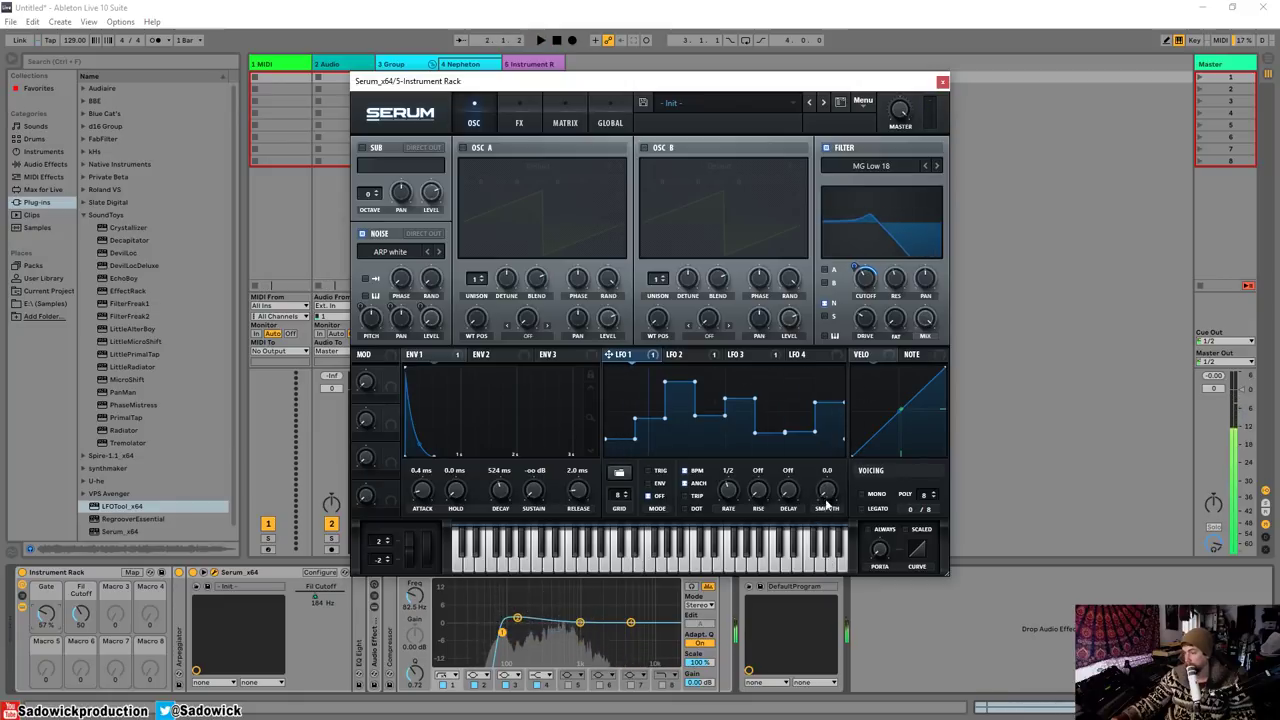
- Expose LFO 1's Smooth as a configured Serum parameter and map it to Macro 3 of the Instrument Rack
click(318, 574)
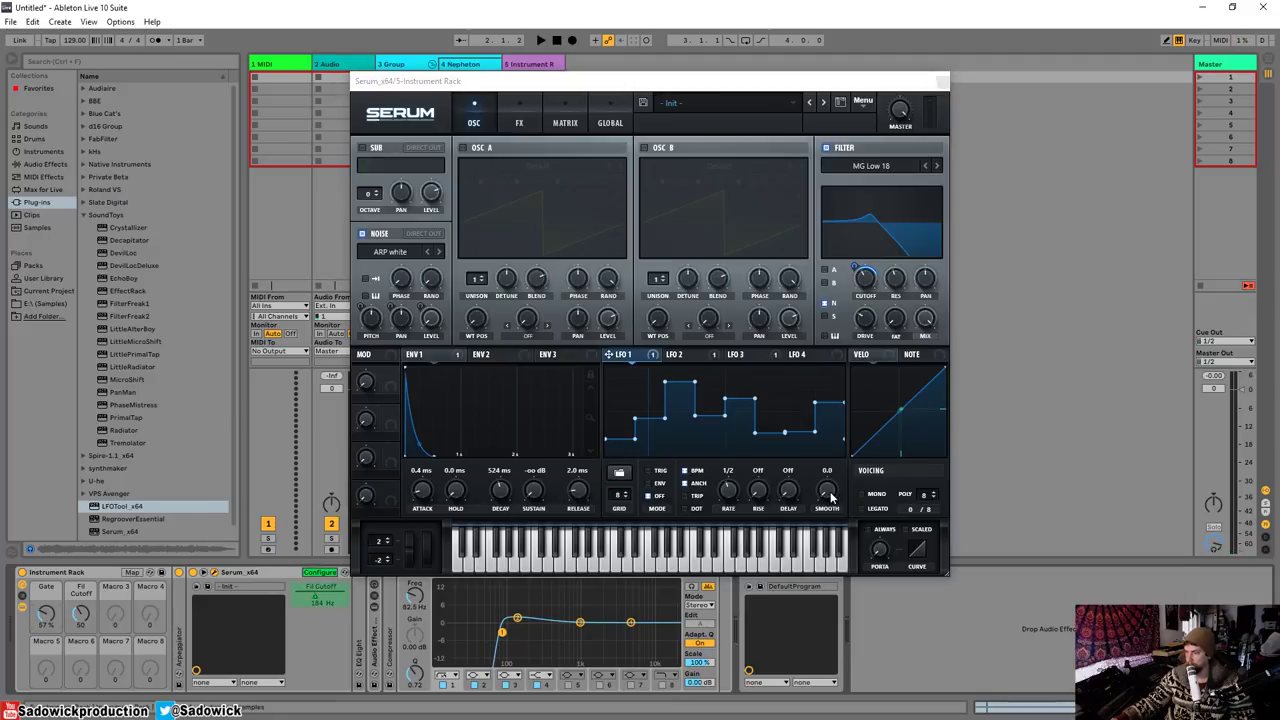
click(830, 497)
click(320, 573)
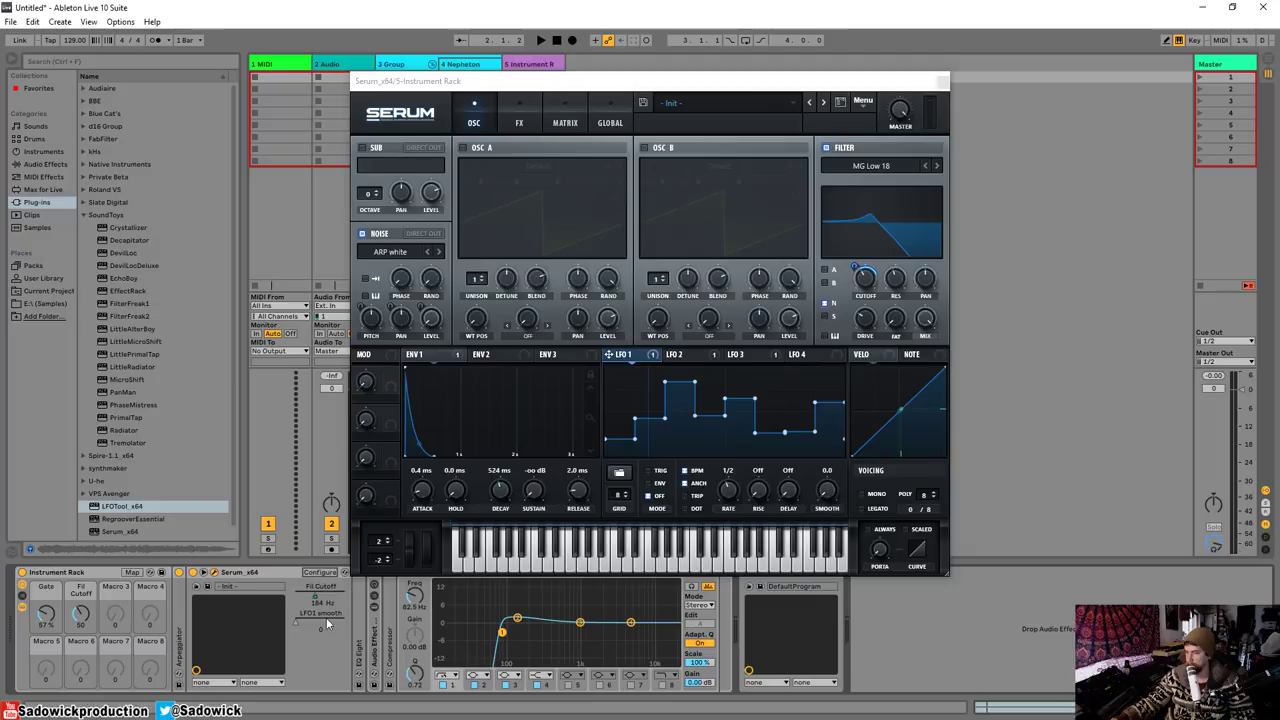
right_click(316, 628)
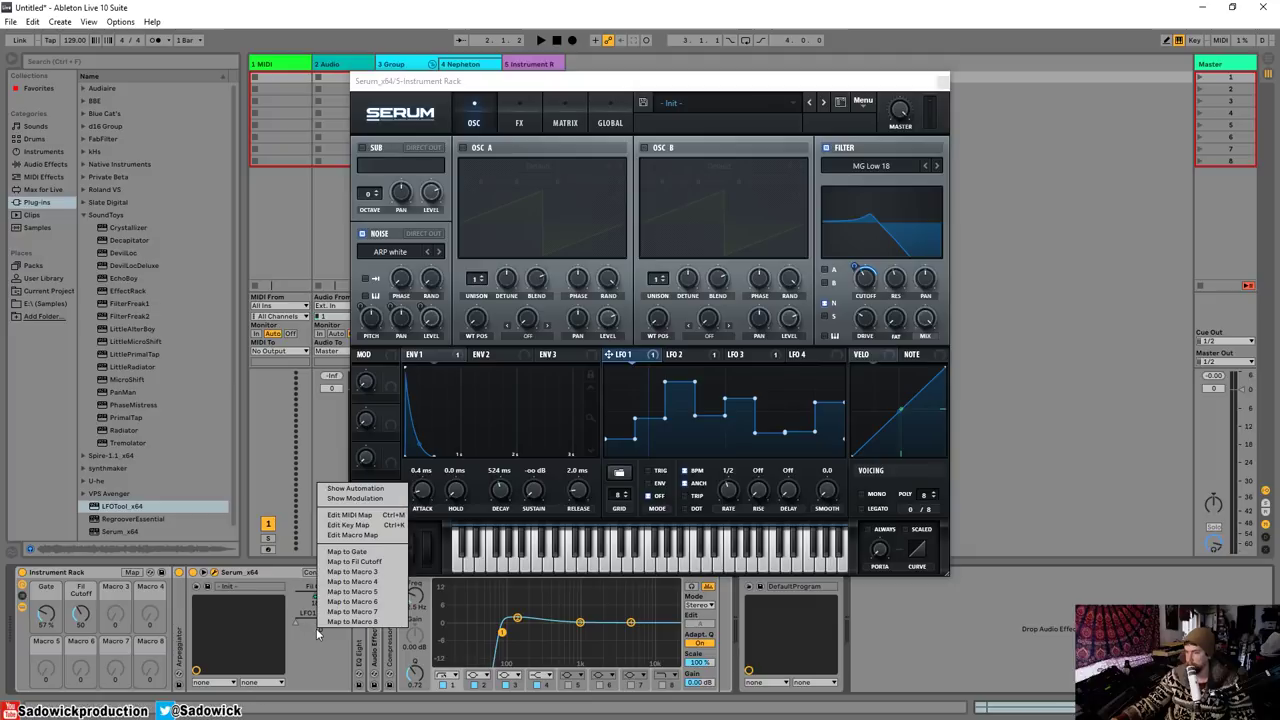
click(383, 569)
- Rename the LFO1 smooth macro as "filter R smooth"
right_click(118, 594)
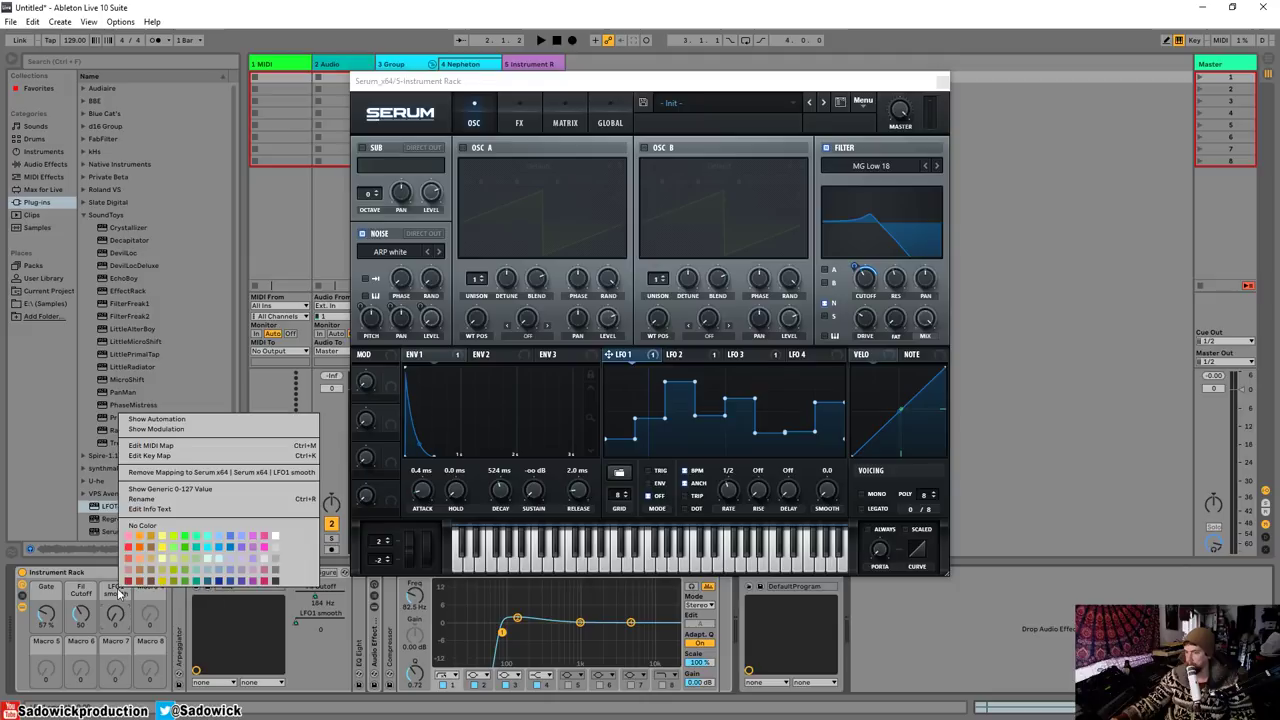
click(165, 499)
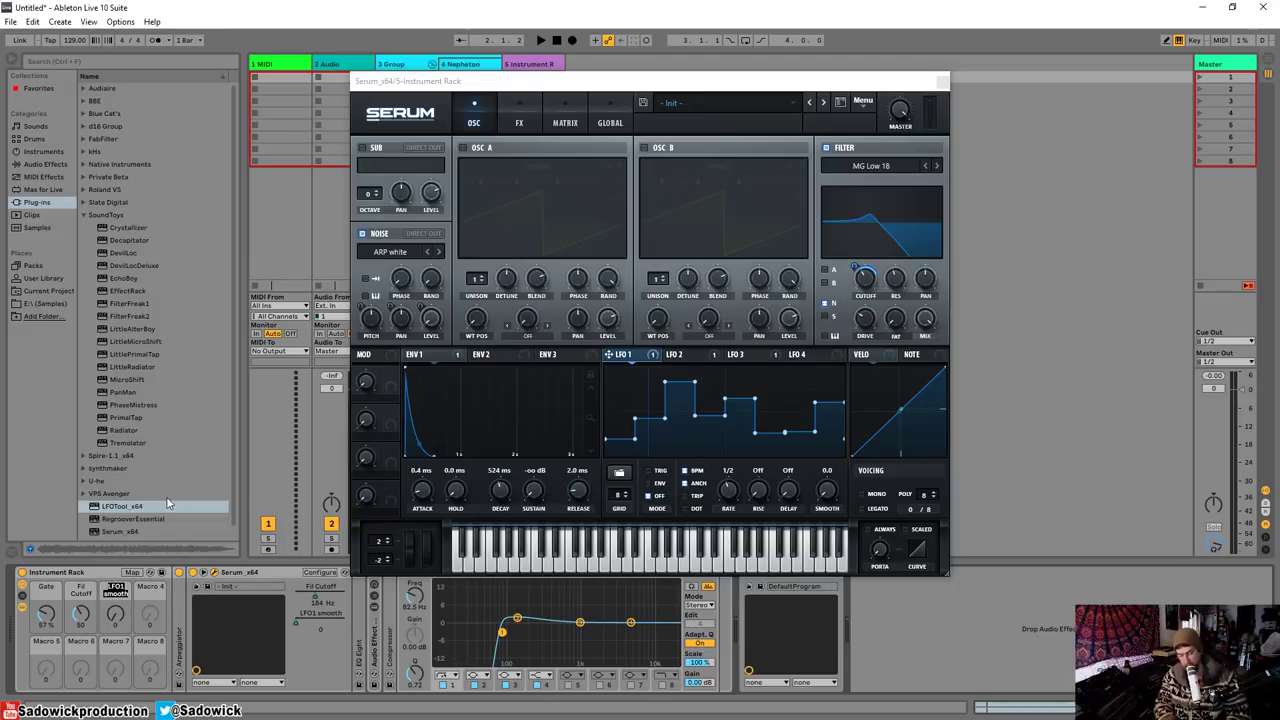
text(F)
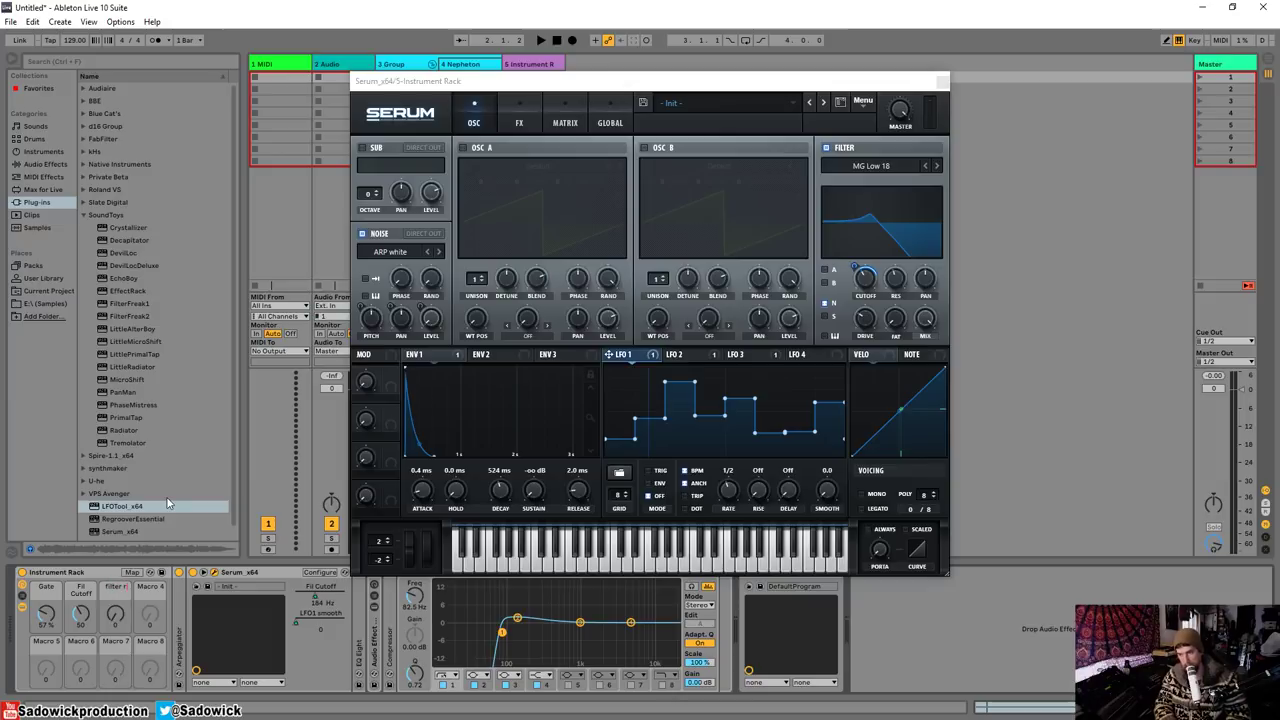
text(ilter ry)
key(BackSpace)
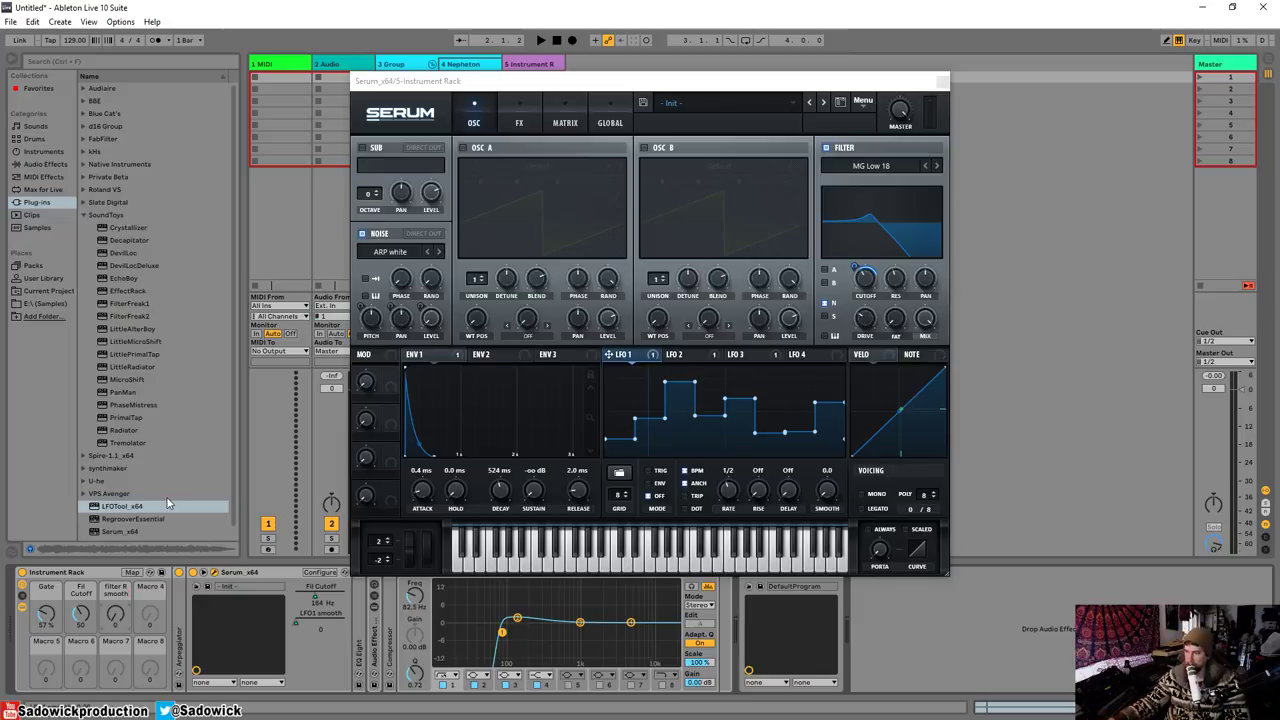
- Try LFO 3's Smooth amount during playback, and return it to 0.0
click(740, 356)
key(space)
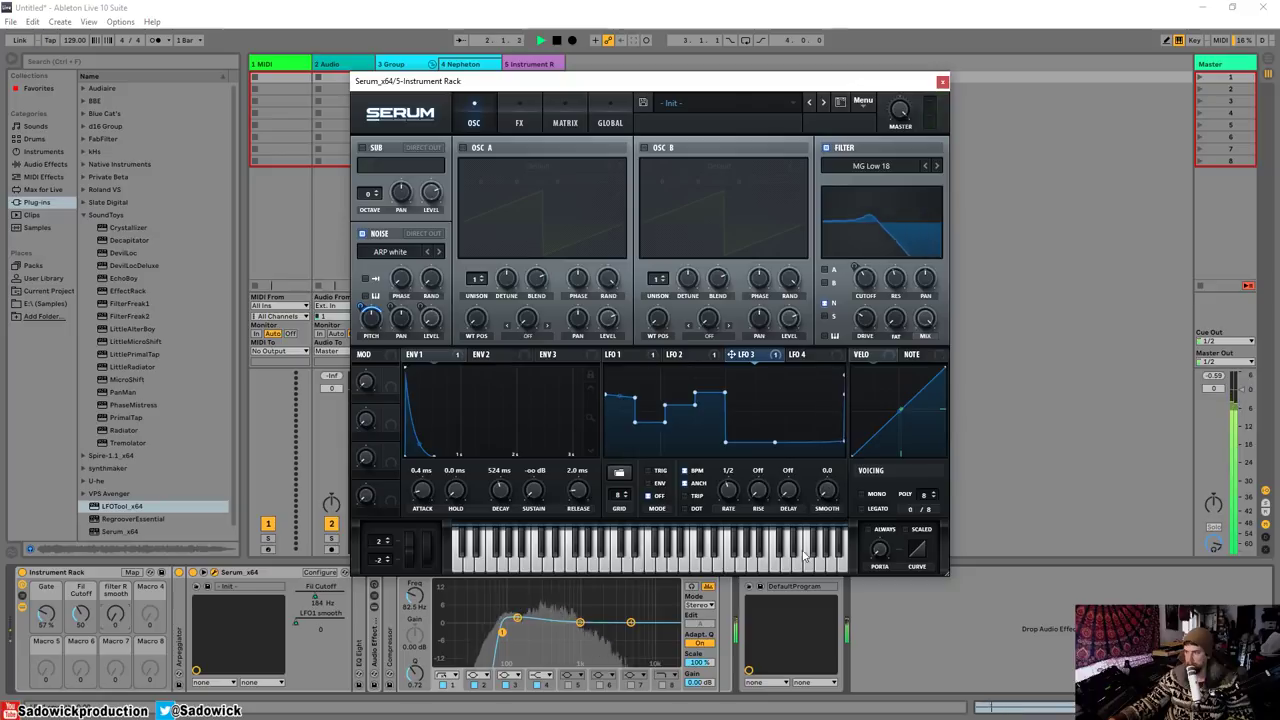
double_click(824, 489)
drag(825, 488, 828, 545)
key(space)
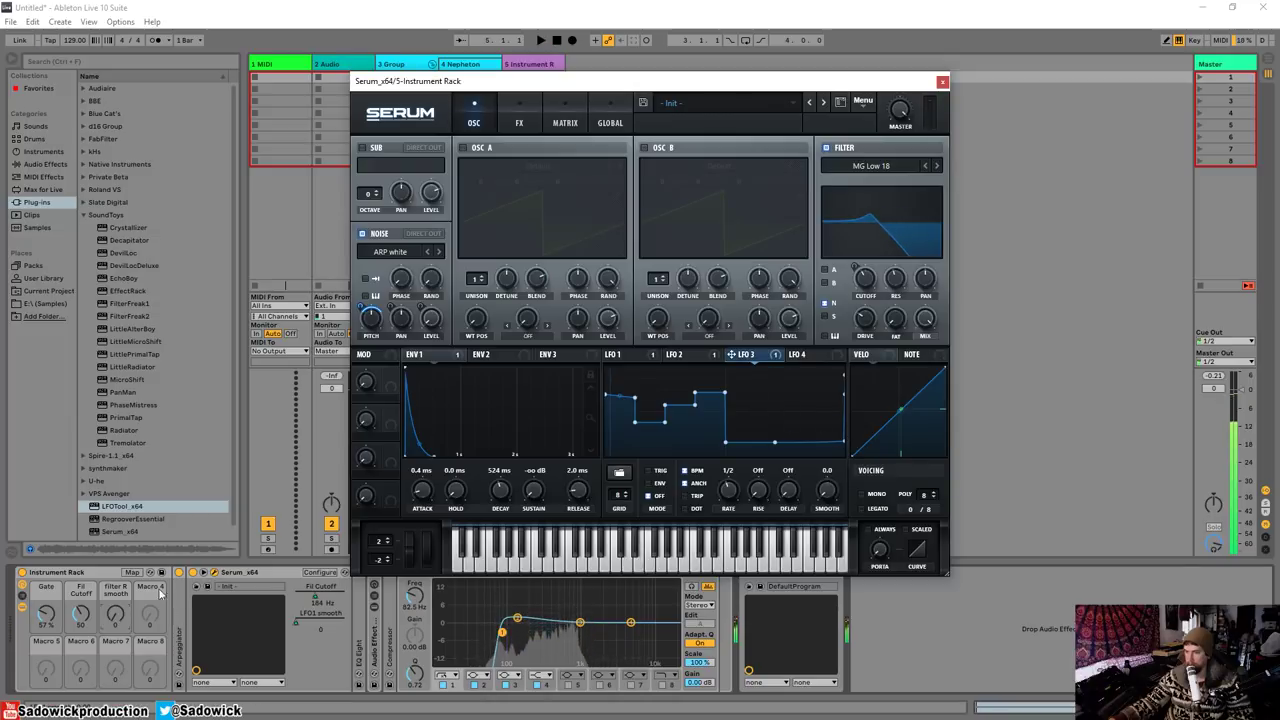
- Expose LFO 3's Smooth as a configured device parameter of Serum
right_click(150, 594)
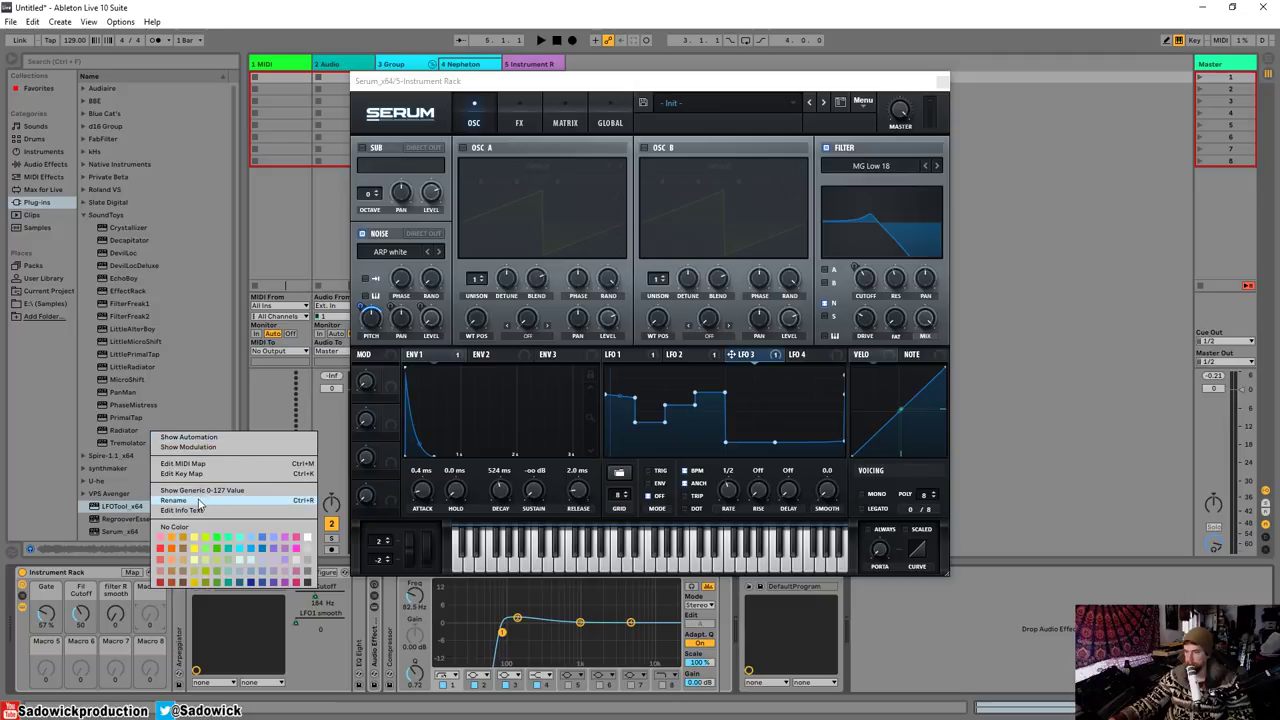
click(835, 493)
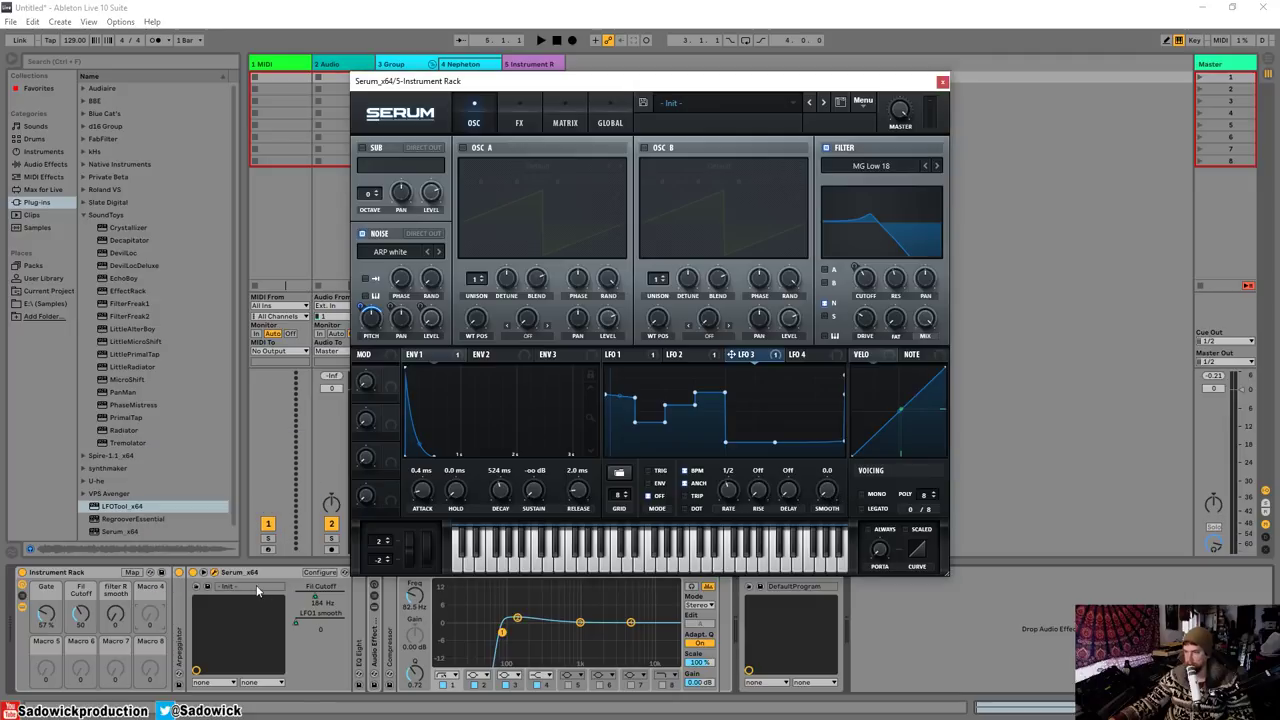
click(319, 573)
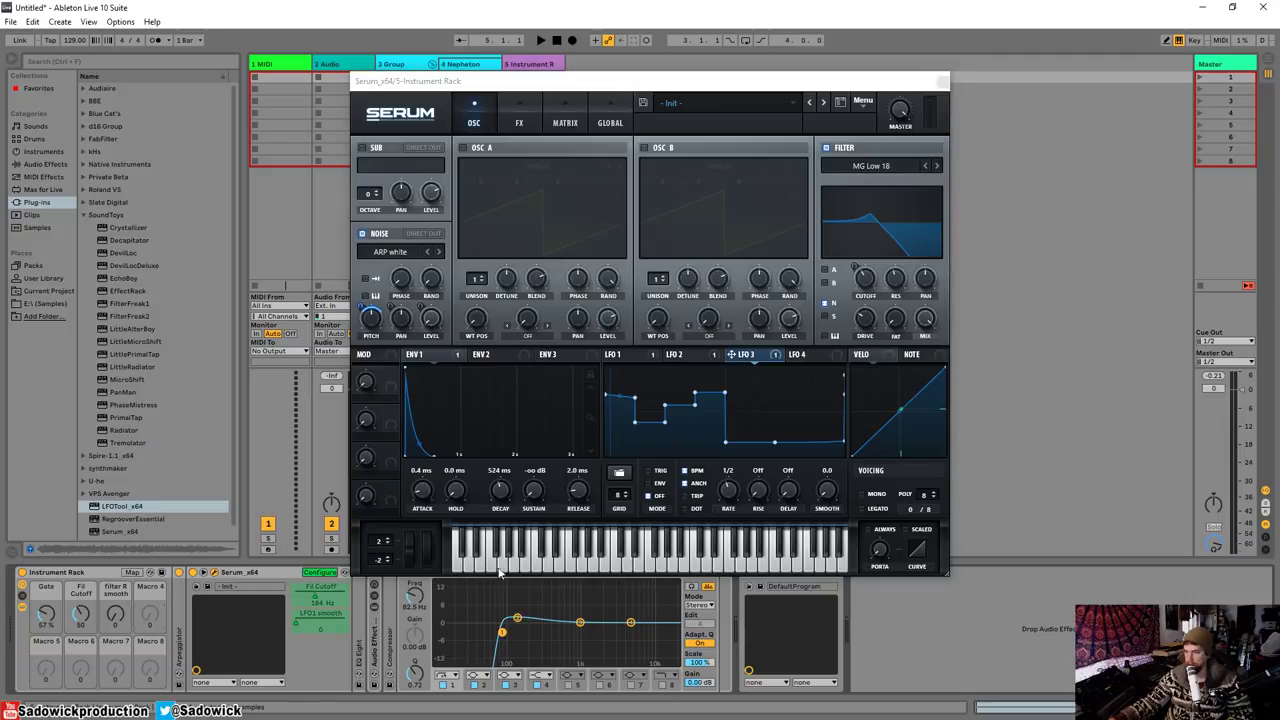
click(827, 497)
click(321, 574)
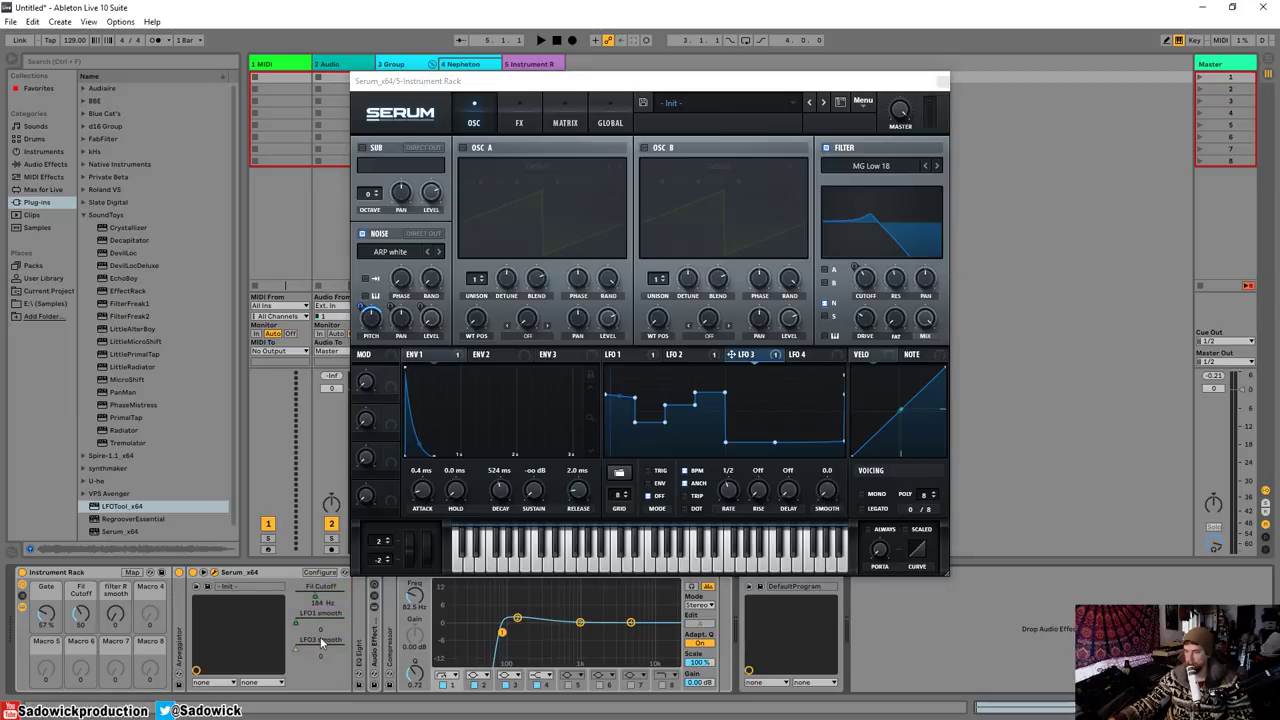
- Map the LFO3 smooth parameter to Macro 4 and rename that macro "pitch R smooth"
right_click(325, 652)
click(380, 612)
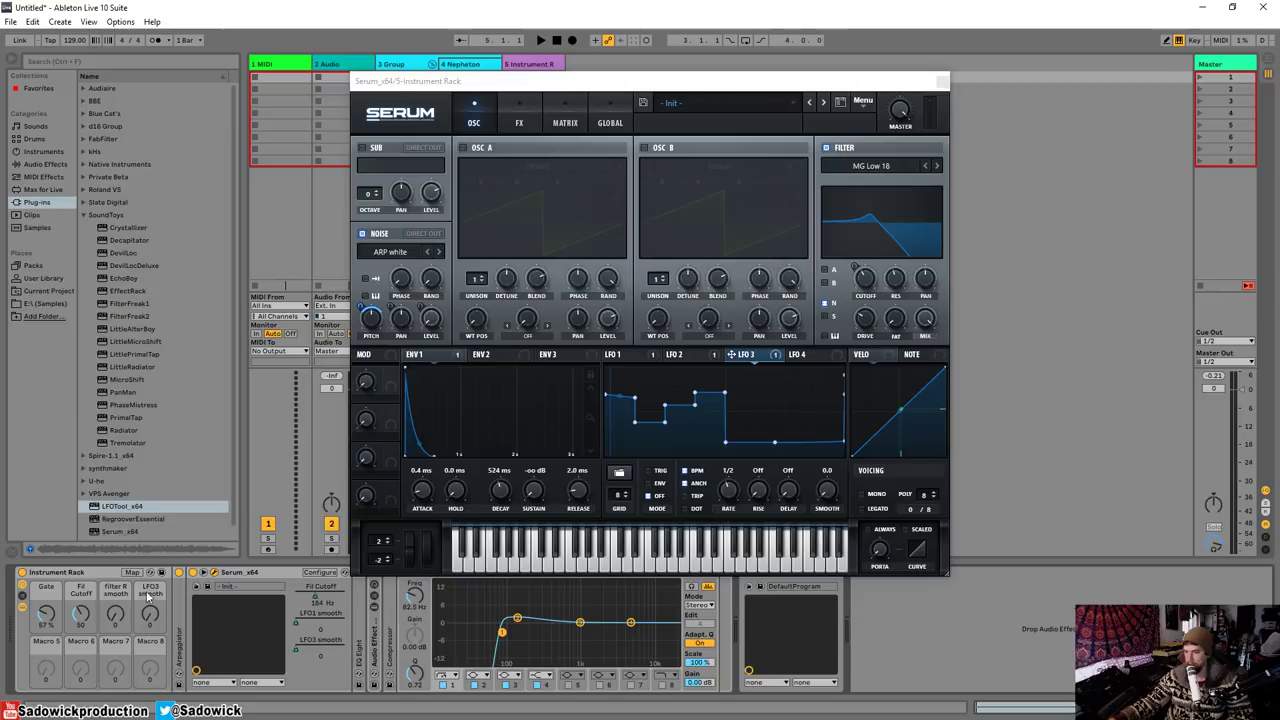
right_click(152, 594)
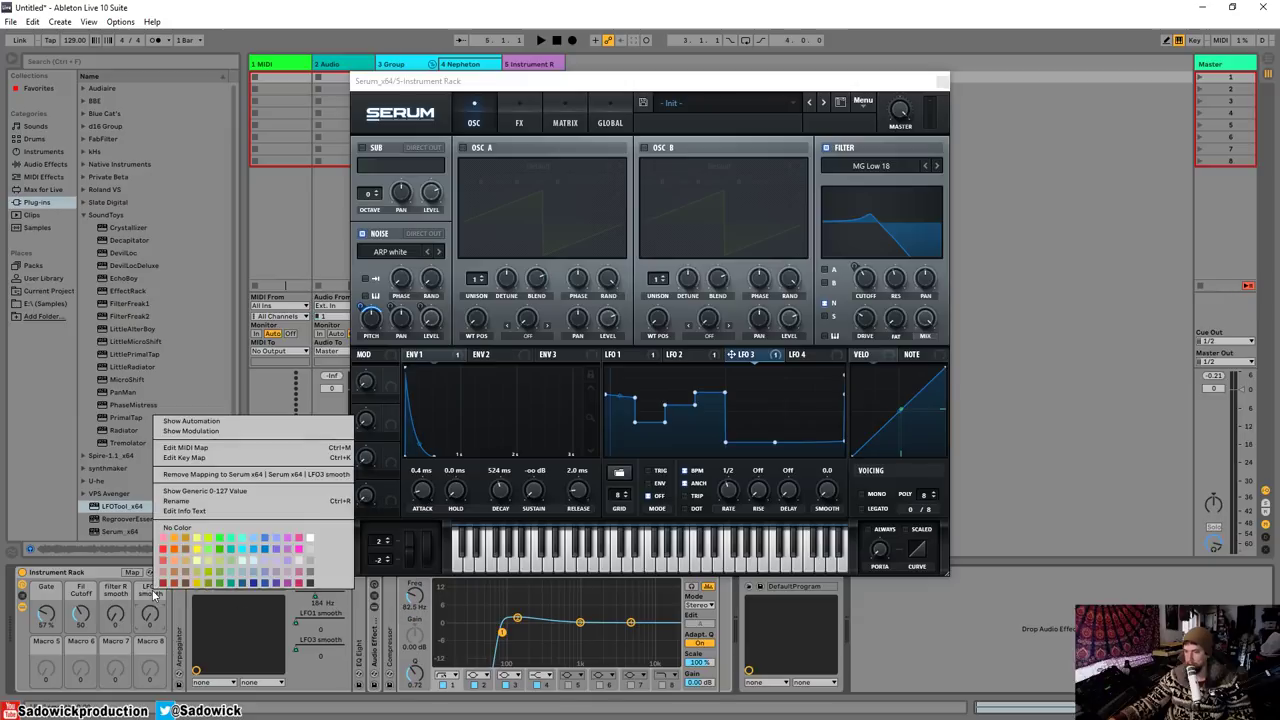
click(206, 503)
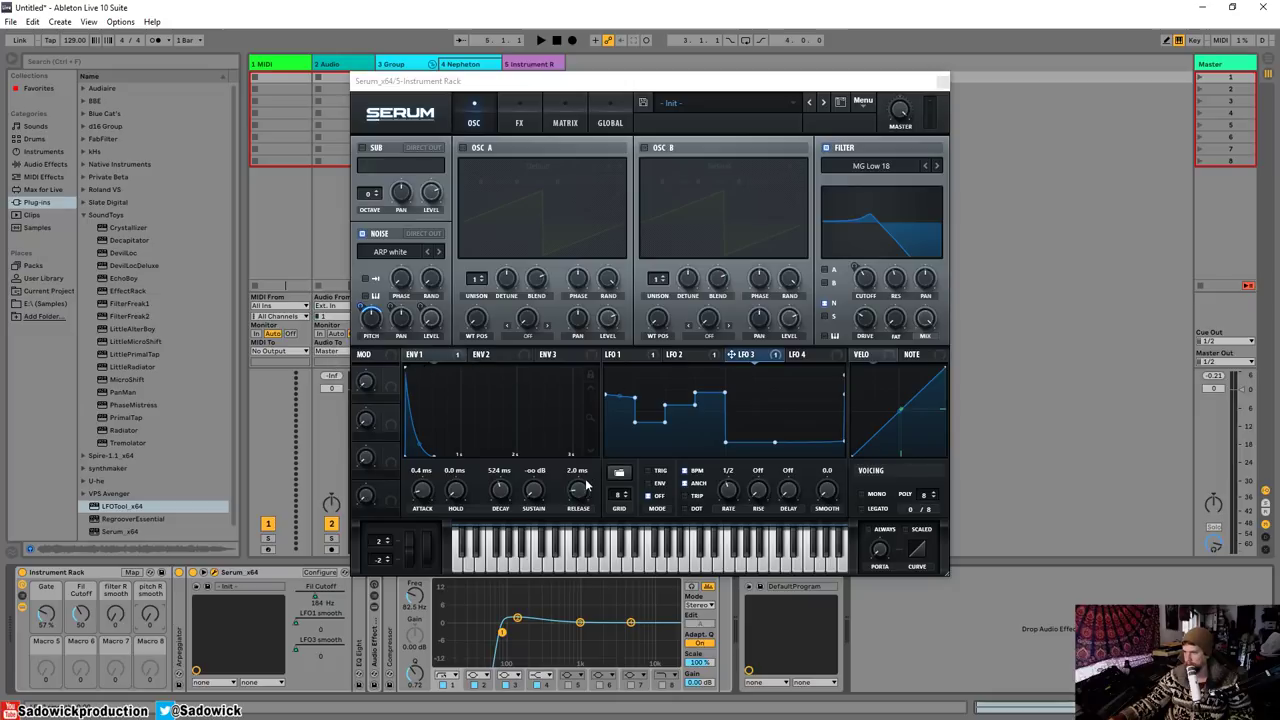
- Try different Env 1 release times in Serum during playback, and leave the release at 29 ms
drag(578, 490, 590, 455)
key(space)
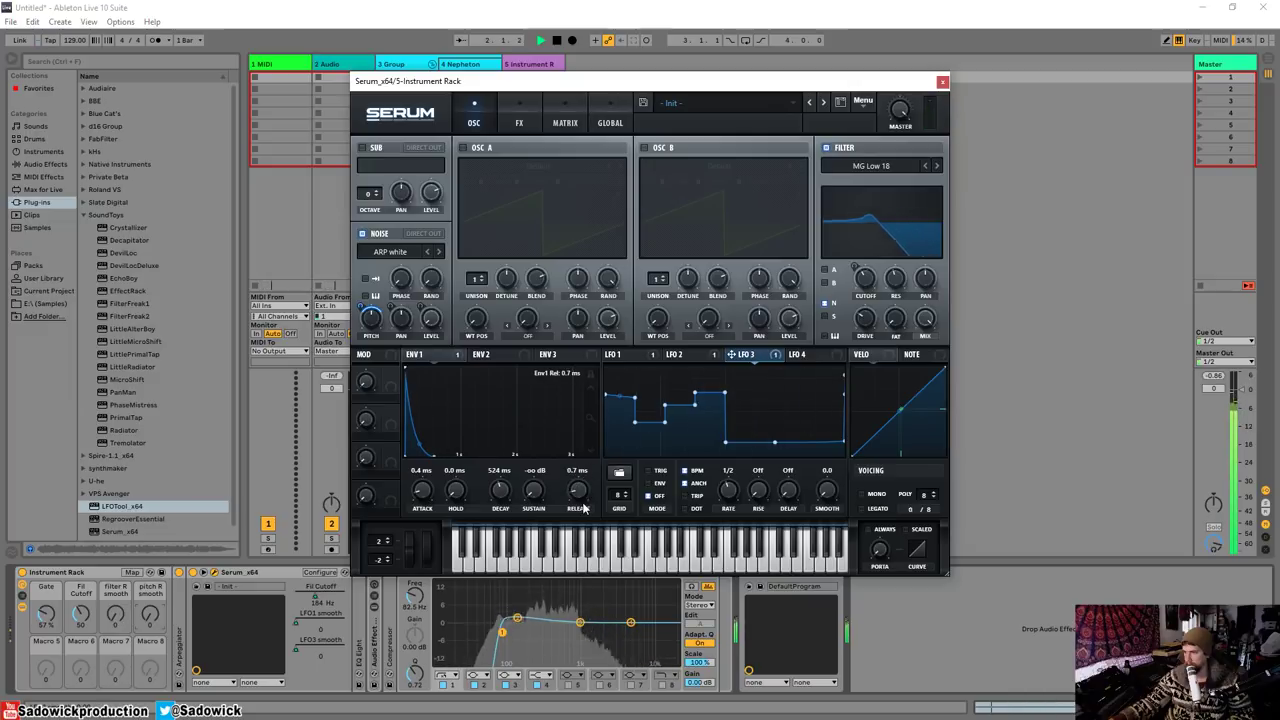
drag(590, 455, 585, 508)
key(space)
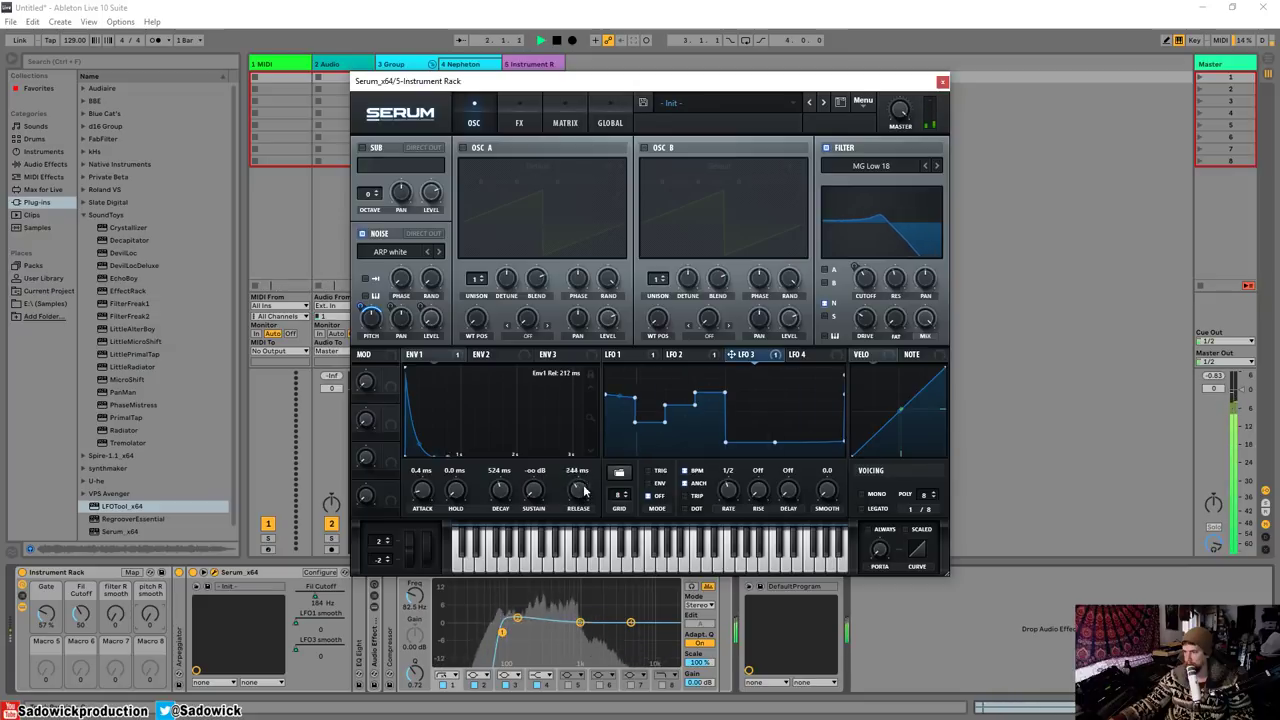
key(space)
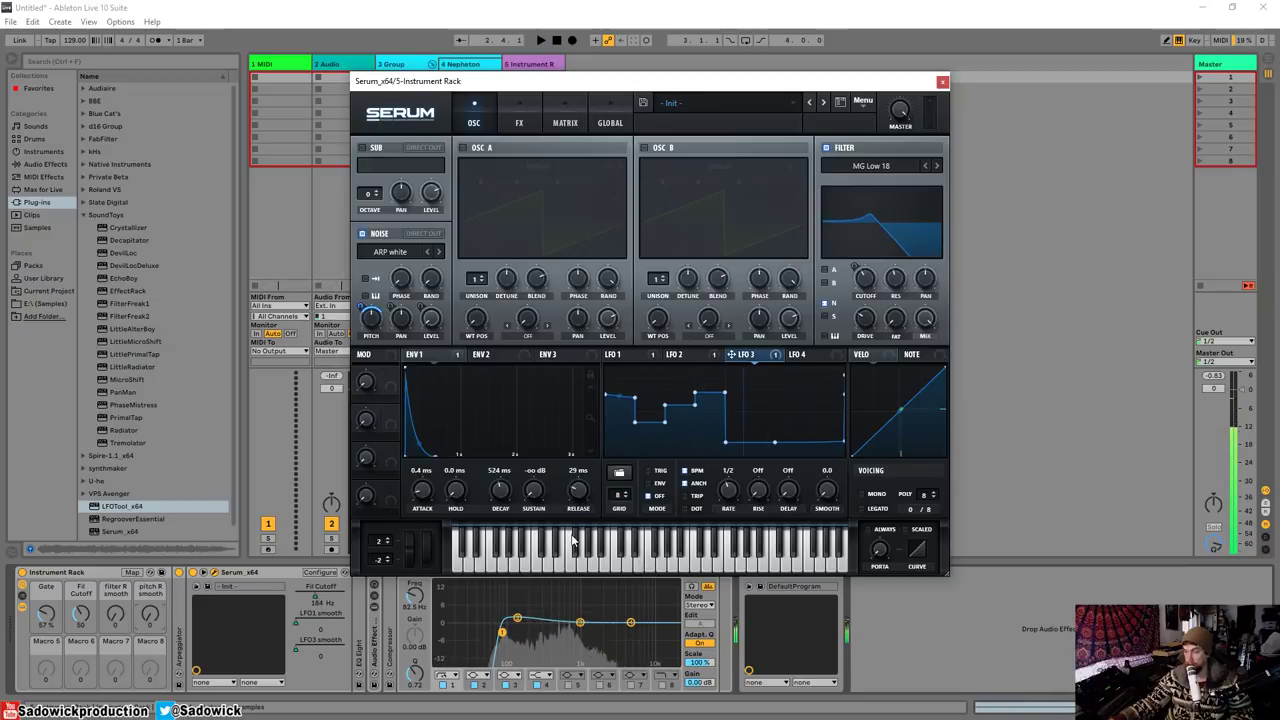
- Expose Env 1's release as a configured Serum parameter and map it to Macro 5 of the Instrument Rack
click(319, 573)
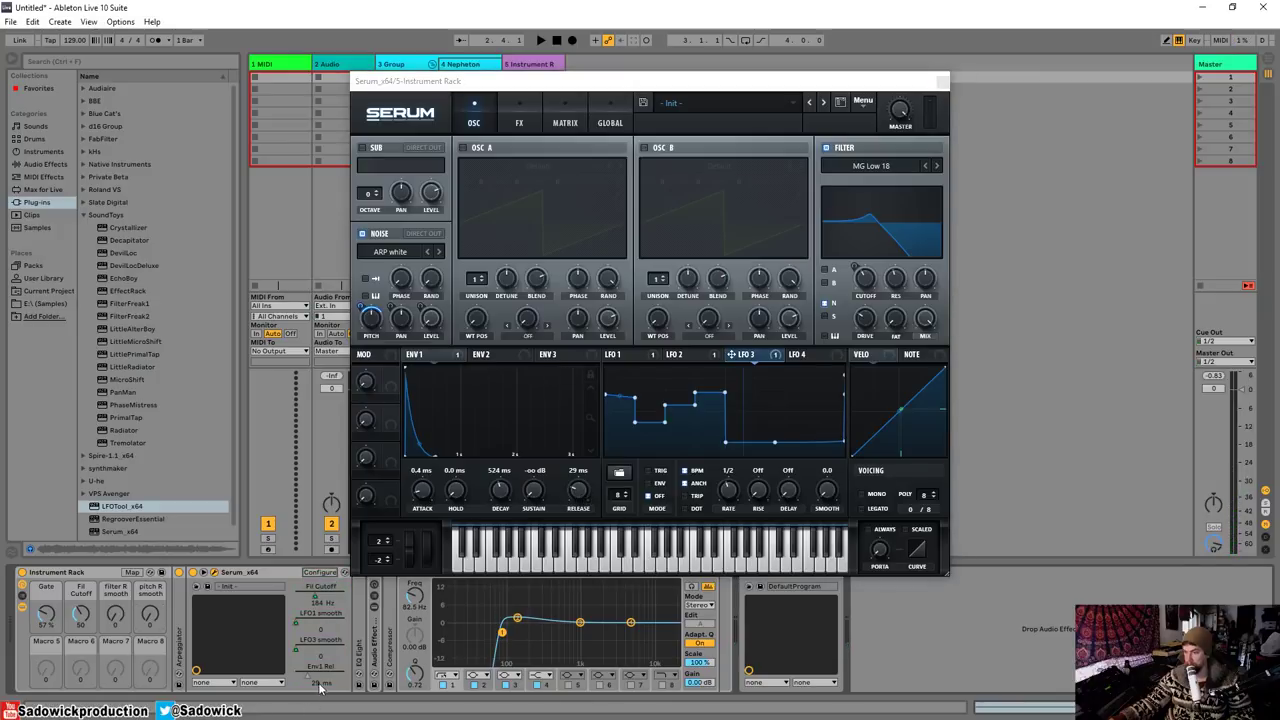
right_click(321, 684)
click(358, 644)
- Rename the Env1 Rel macro as "gate release" and the Gate macro as "note length"
right_click(45, 647)
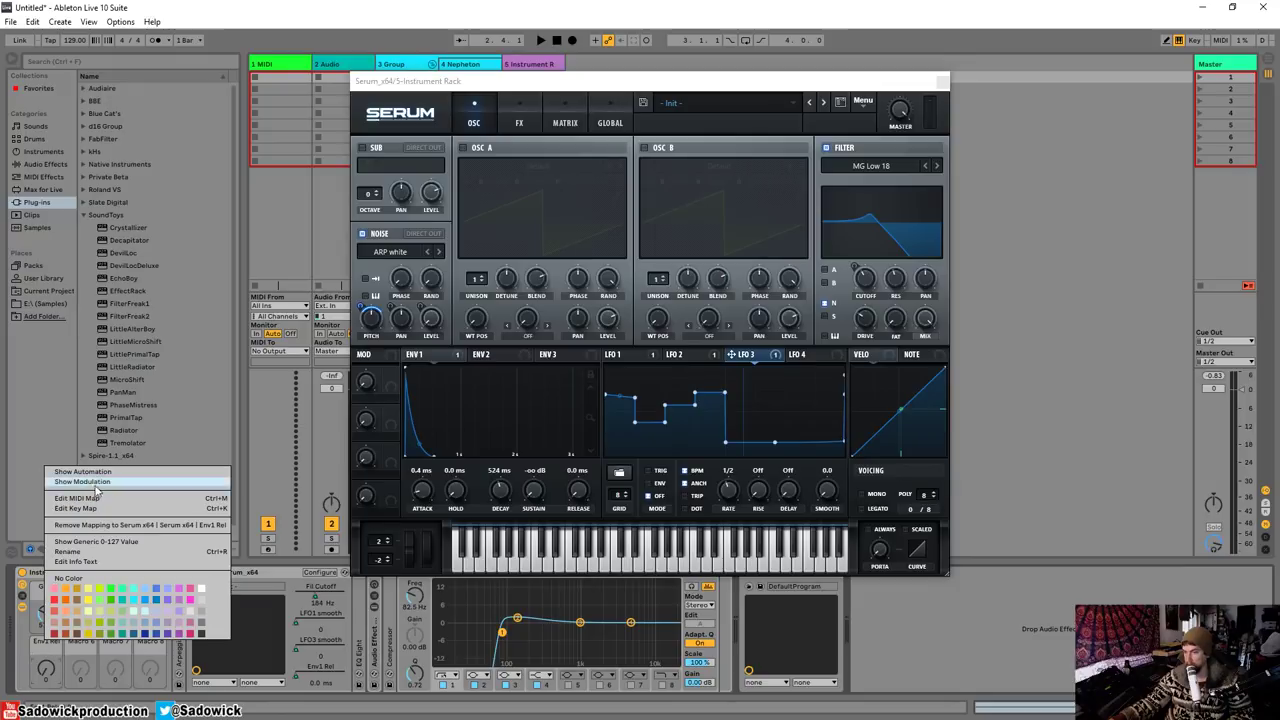
click(86, 550)
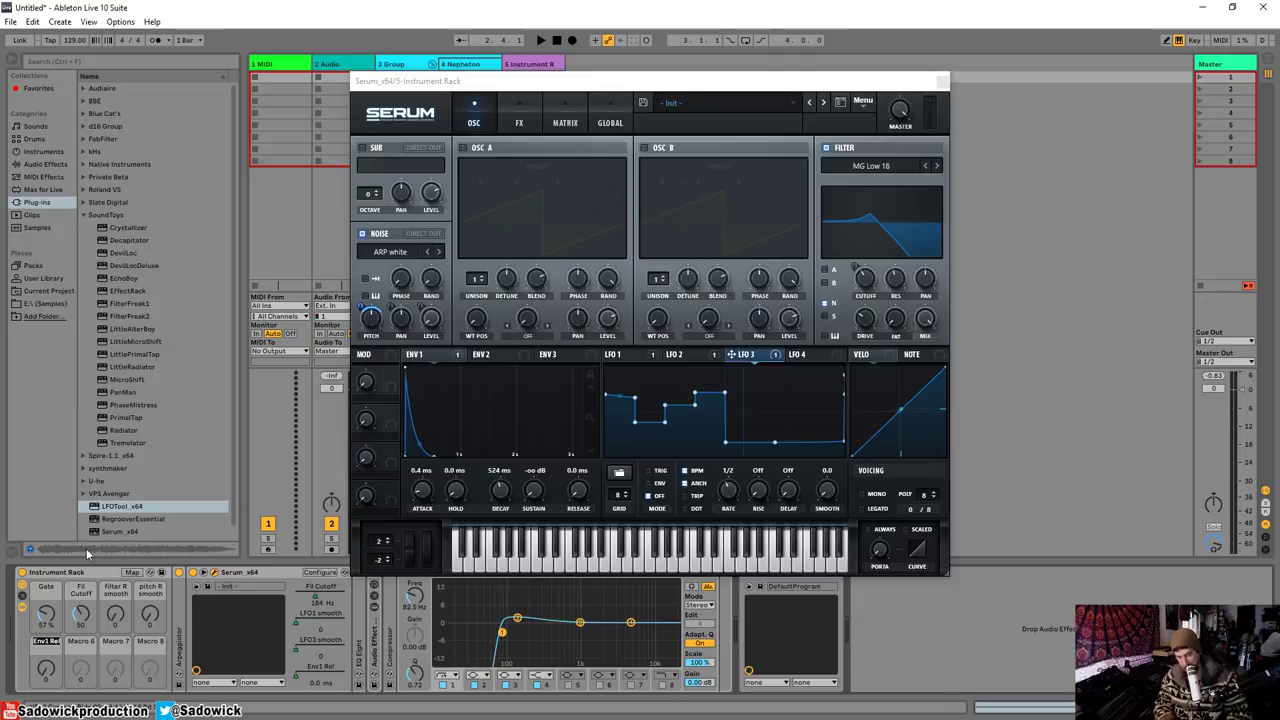
text(gate)
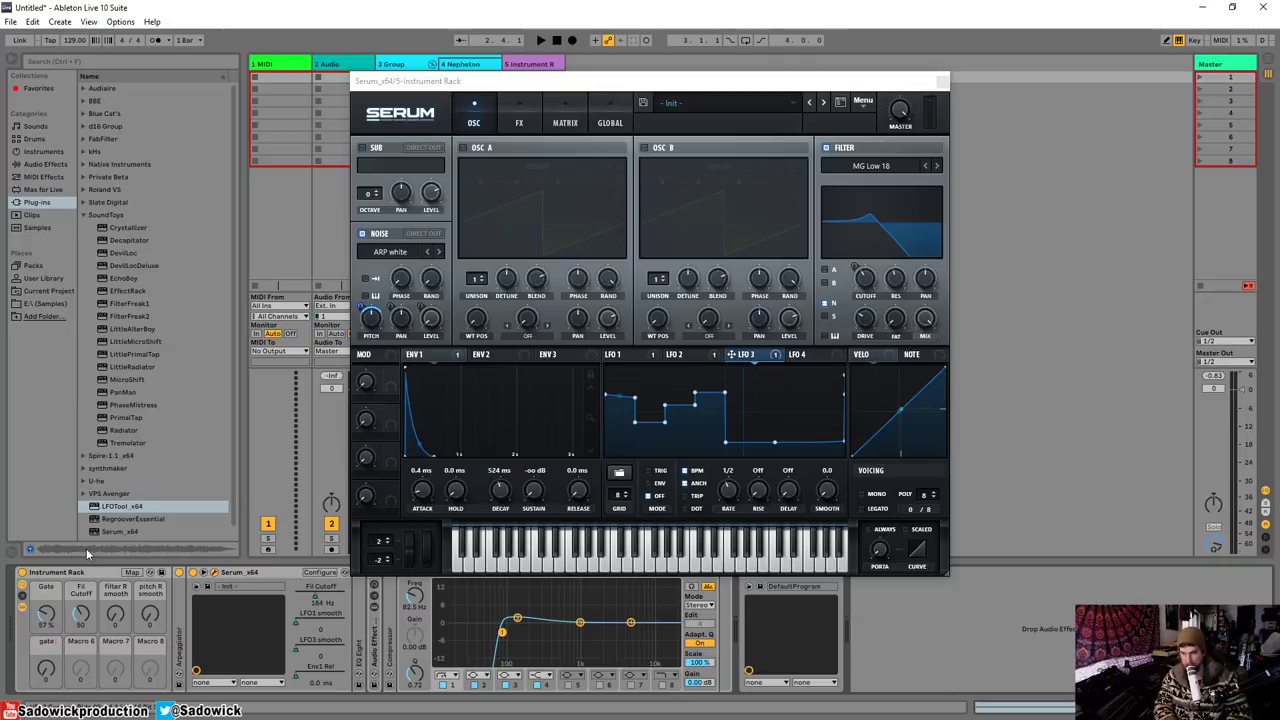
text( release)
key(Return)
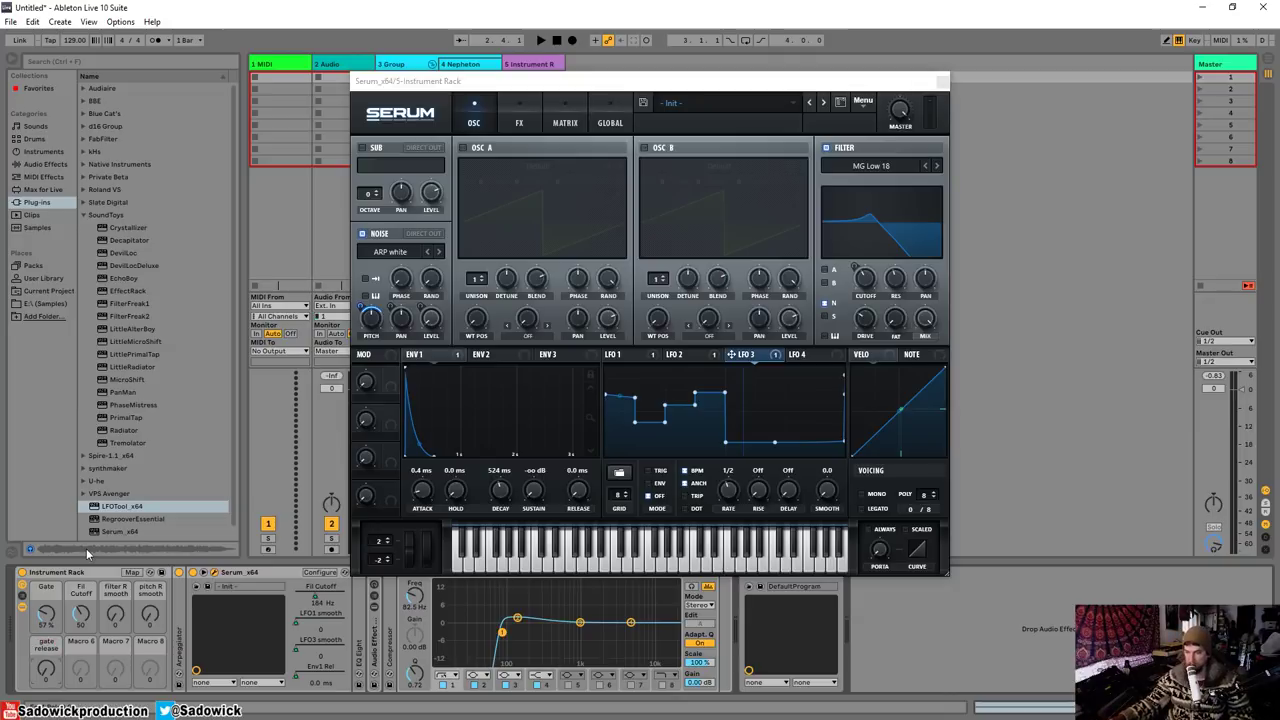
right_click(46, 589)
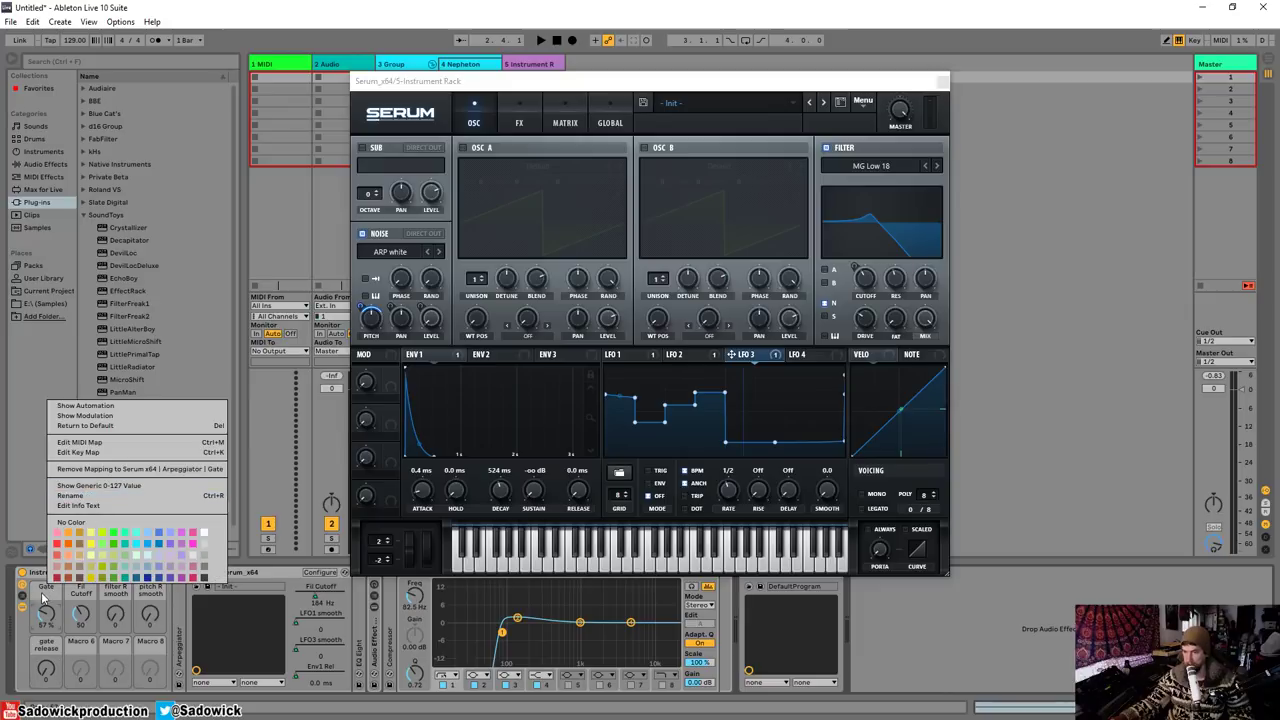
click(88, 495)
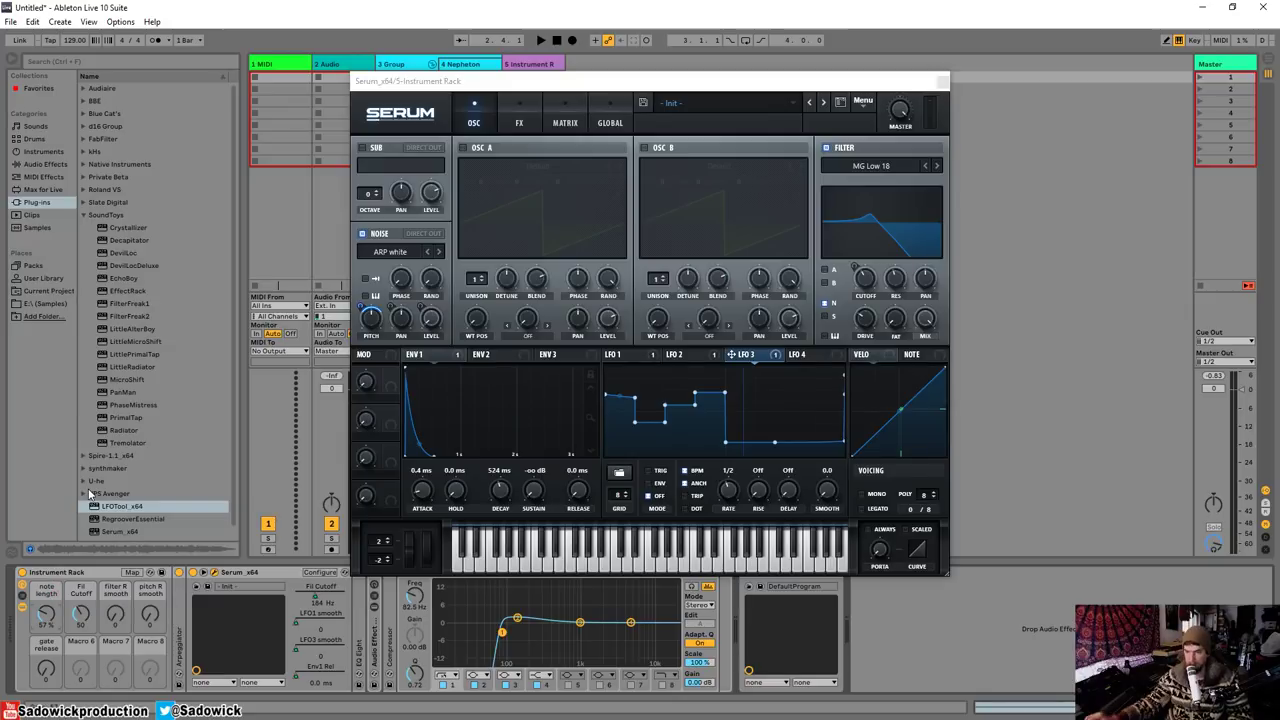
- Rename the "gate release" macro of the Instrument Rack as "note release"
right_click(52, 652)
click(88, 566)
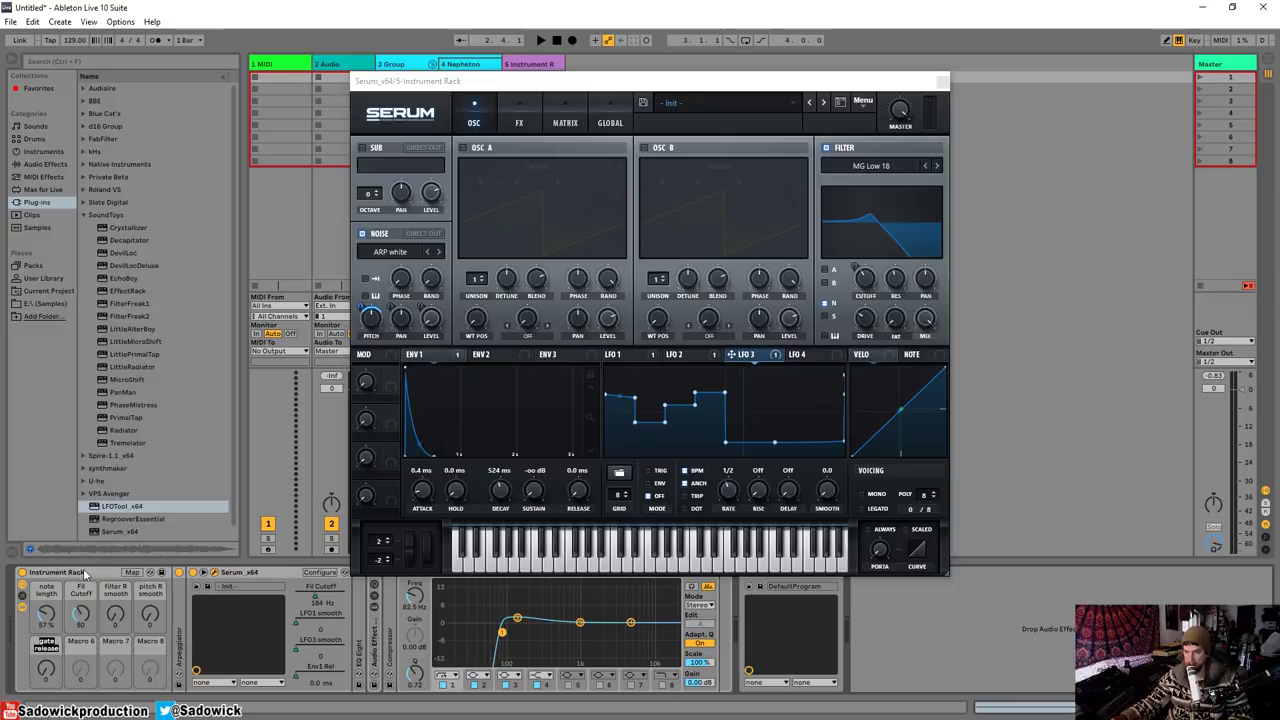
text(not release)
key(Return)
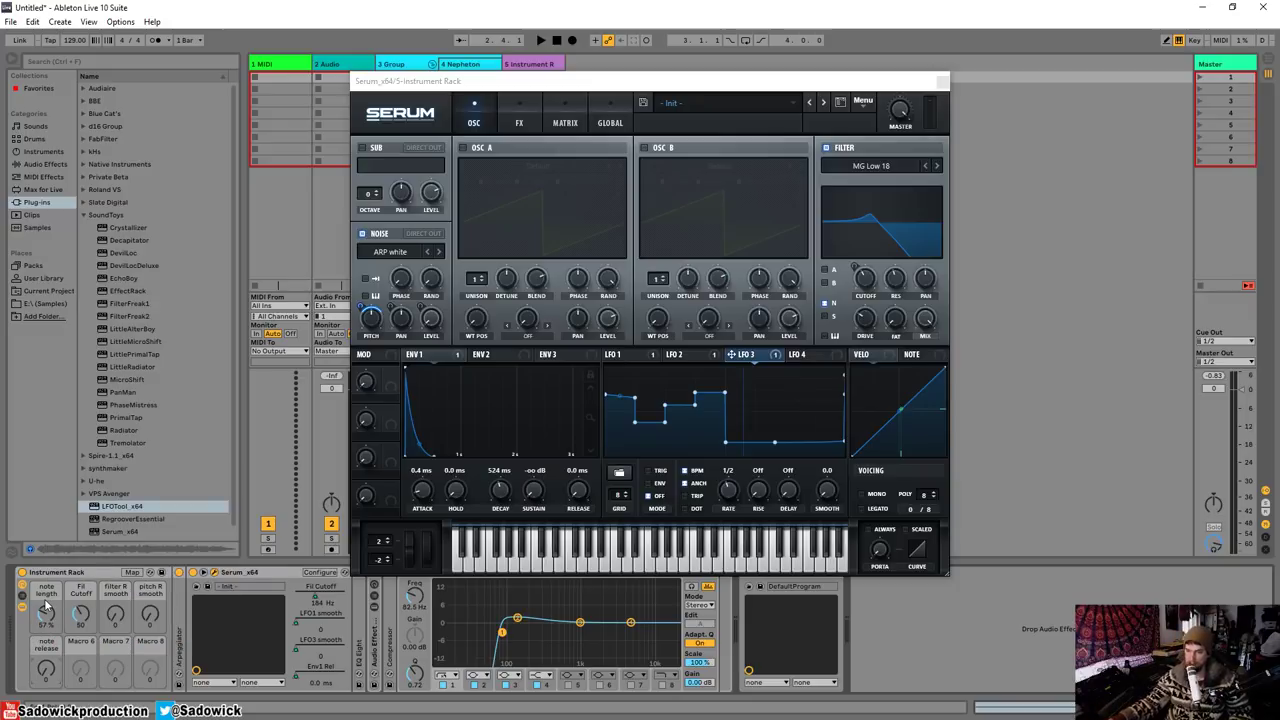
- Color the "note length" and "note release" macros red and the Fil Cutoff macro green
right_click(51, 594)
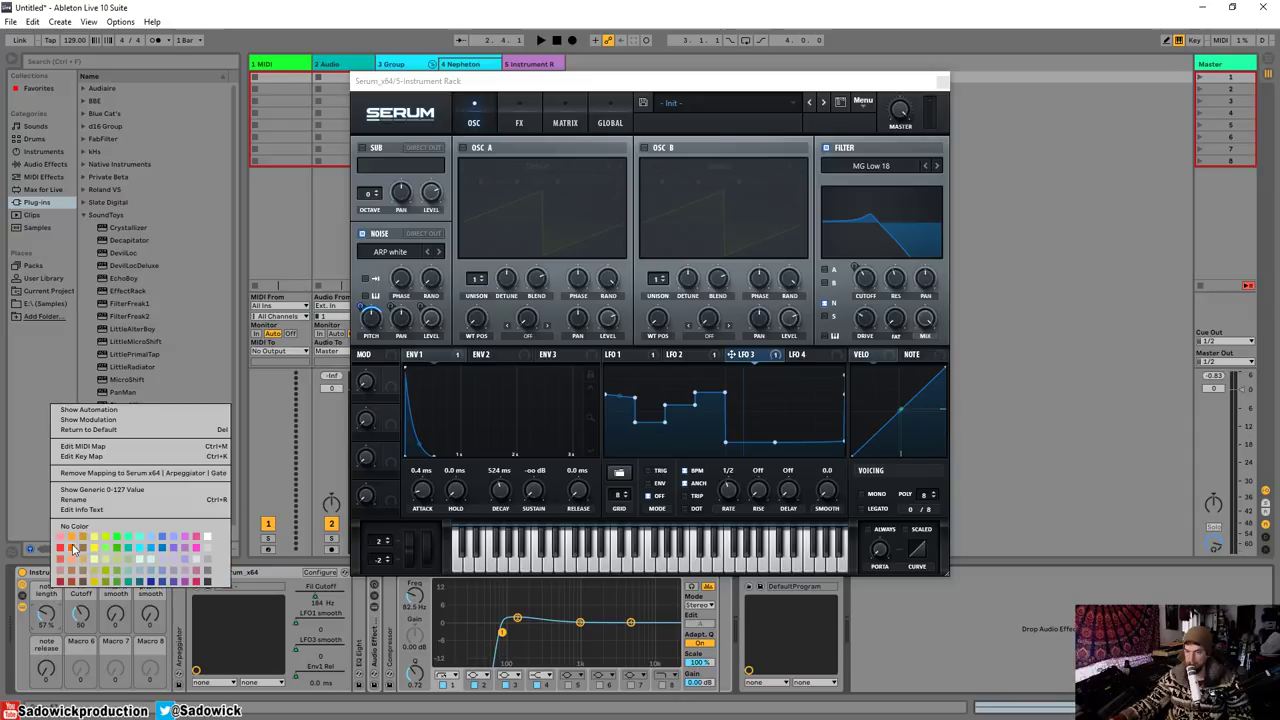
click(73, 548)
right_click(44, 648)
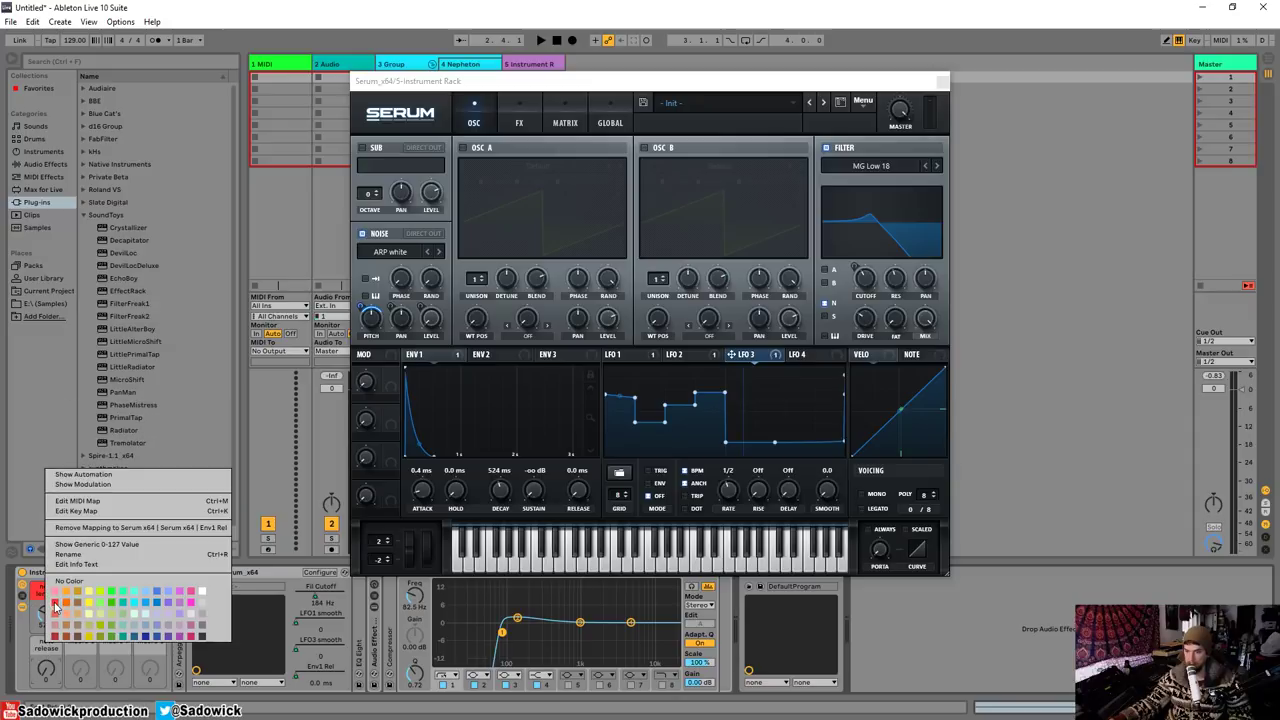
click(55, 603)
right_click(85, 592)
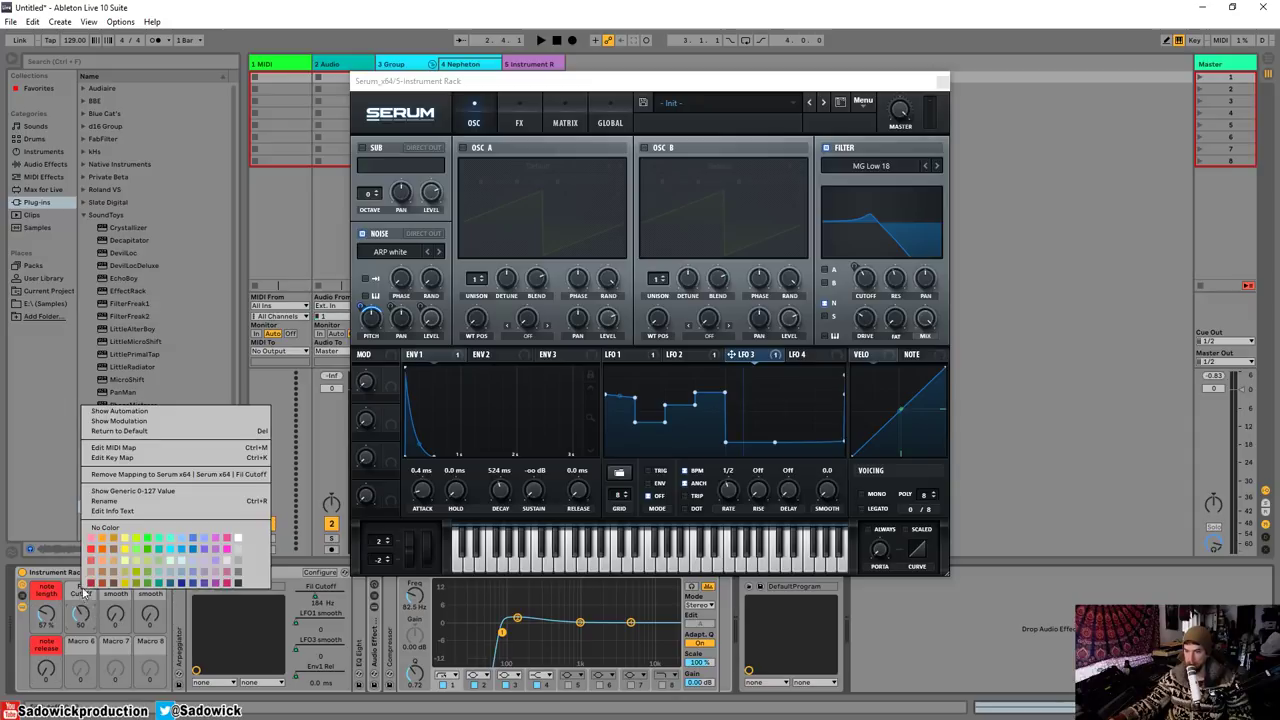
click(152, 553)
- Give the "filter R smooth" and "pitch R smooth" macros the same cyan color
right_click(118, 592)
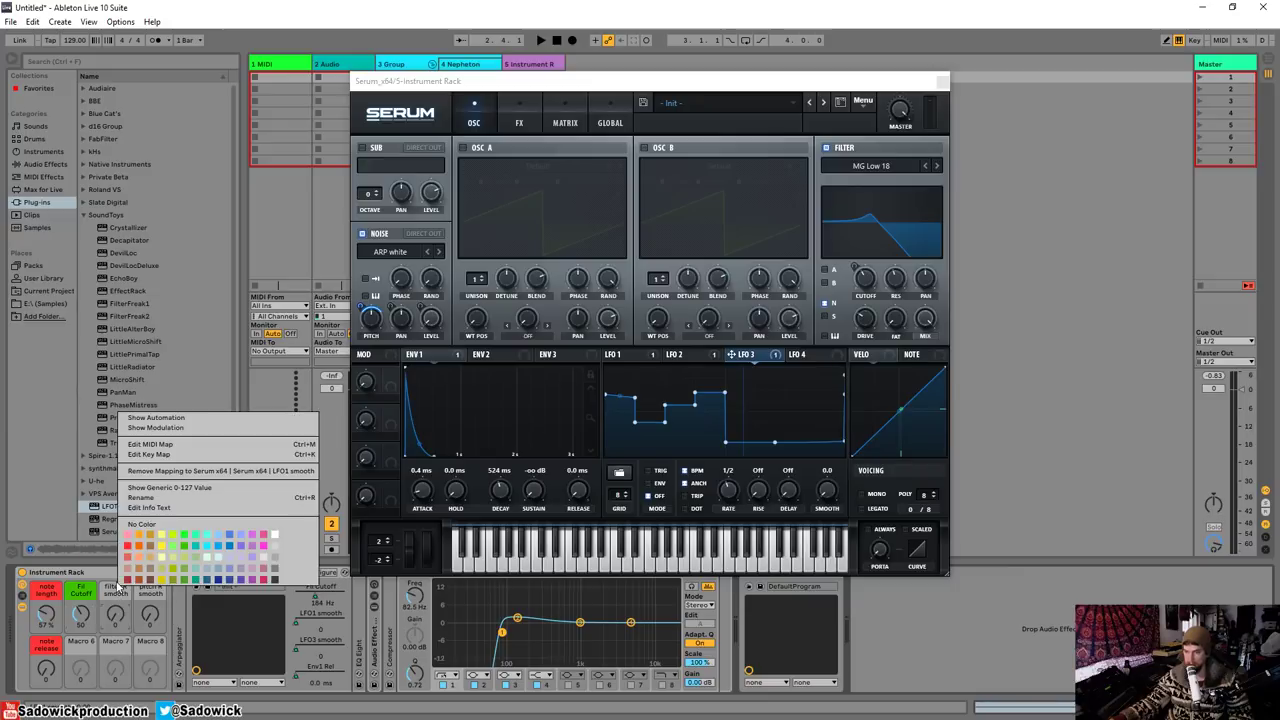
click(210, 548)
right_click(143, 592)
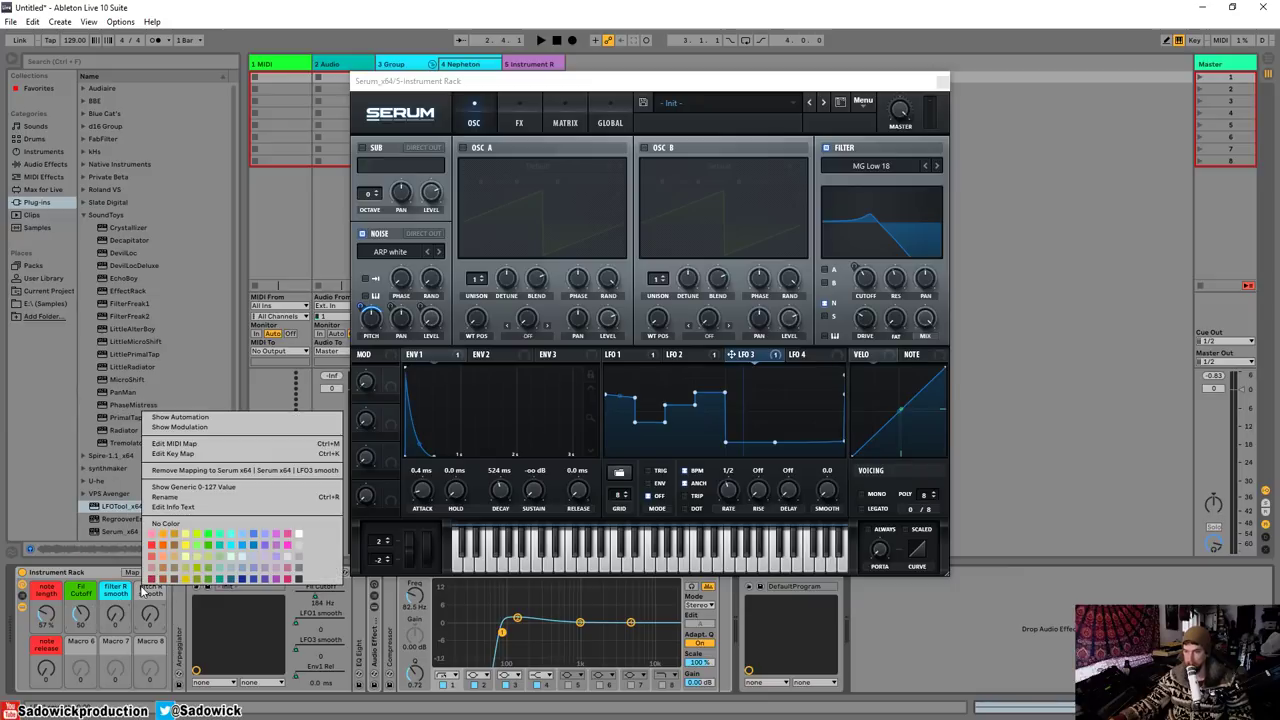
click(222, 551)
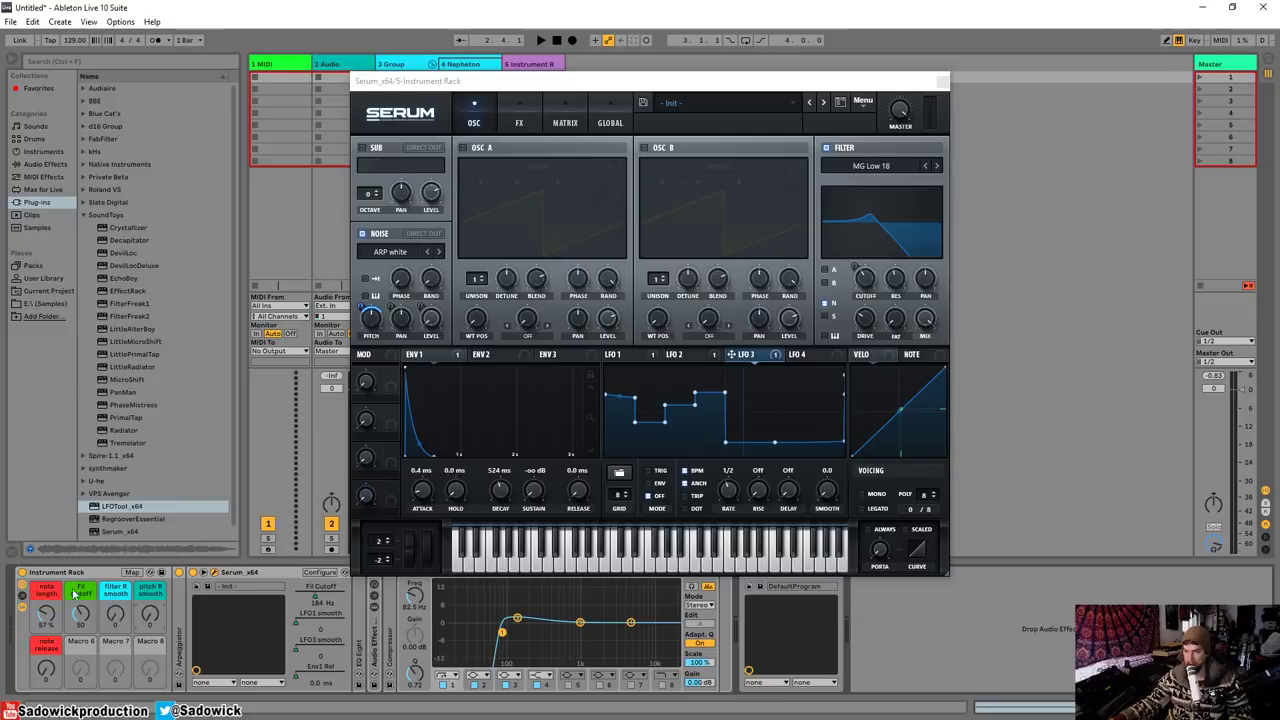
right_click(153, 593)
click(241, 551)
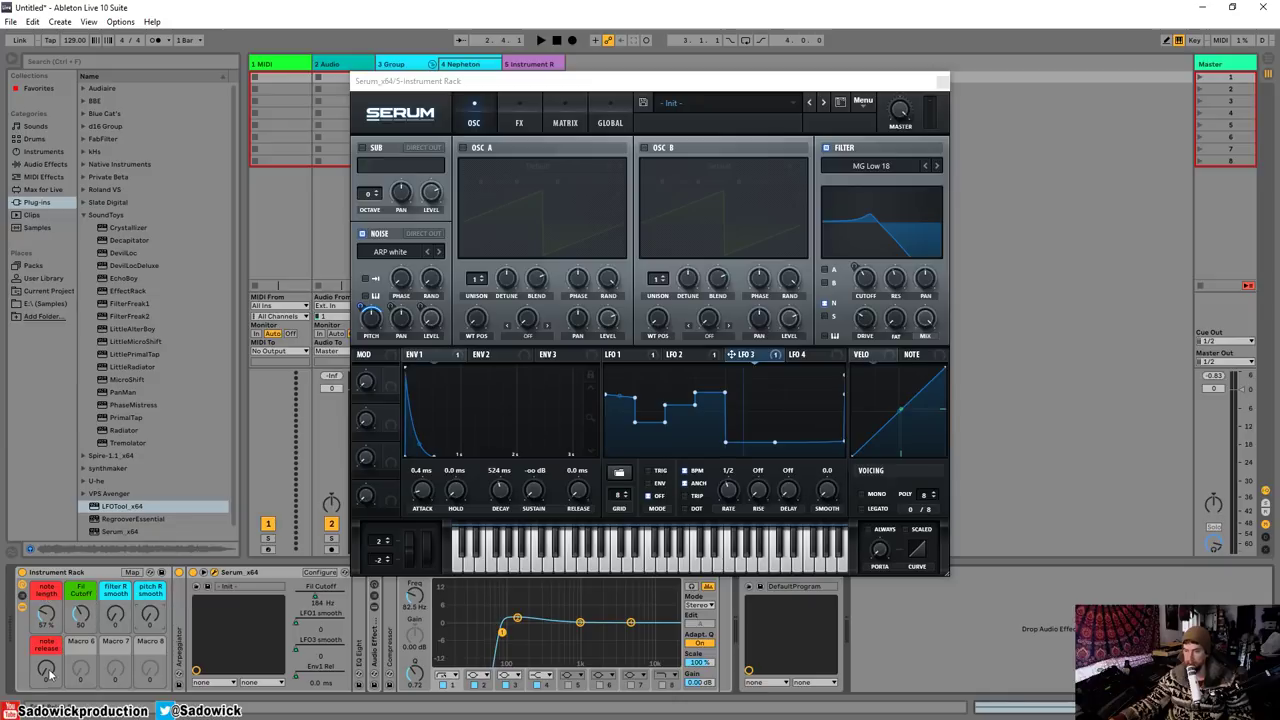
- Close the Serum window and delete the unused Audio and MIDI tracks
click(943, 82)
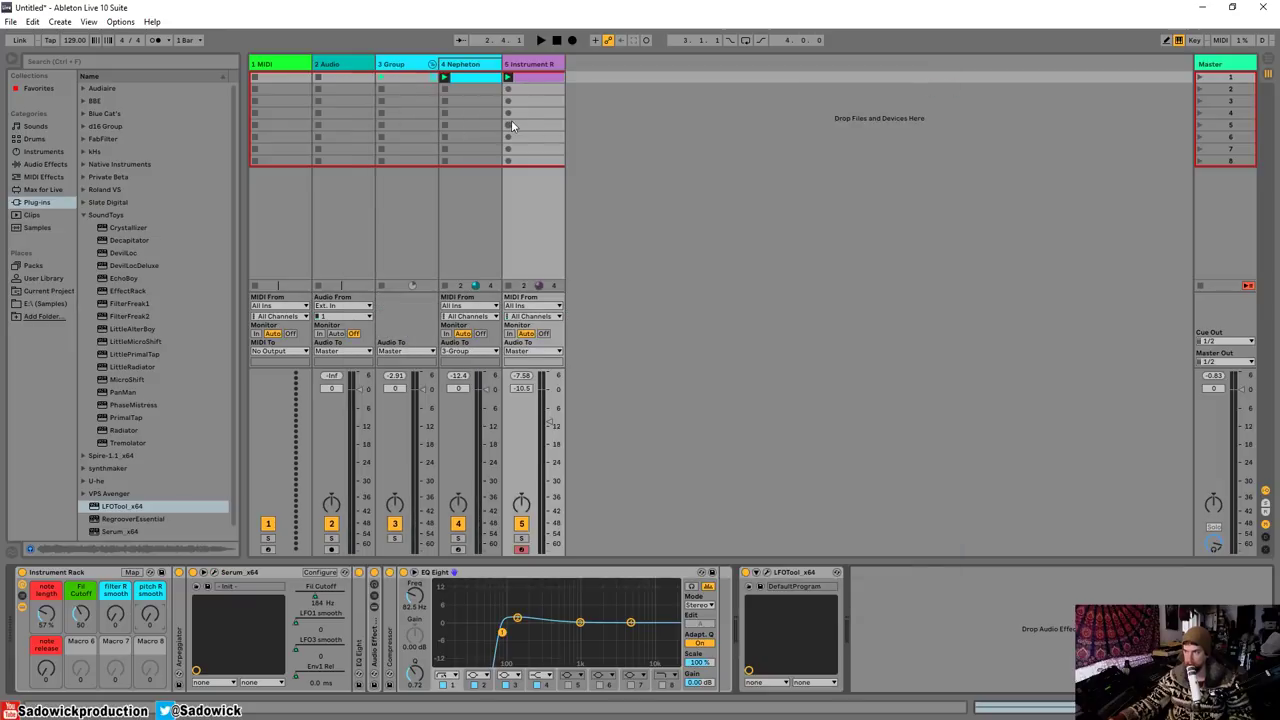
click(340, 64)
key(Delete)
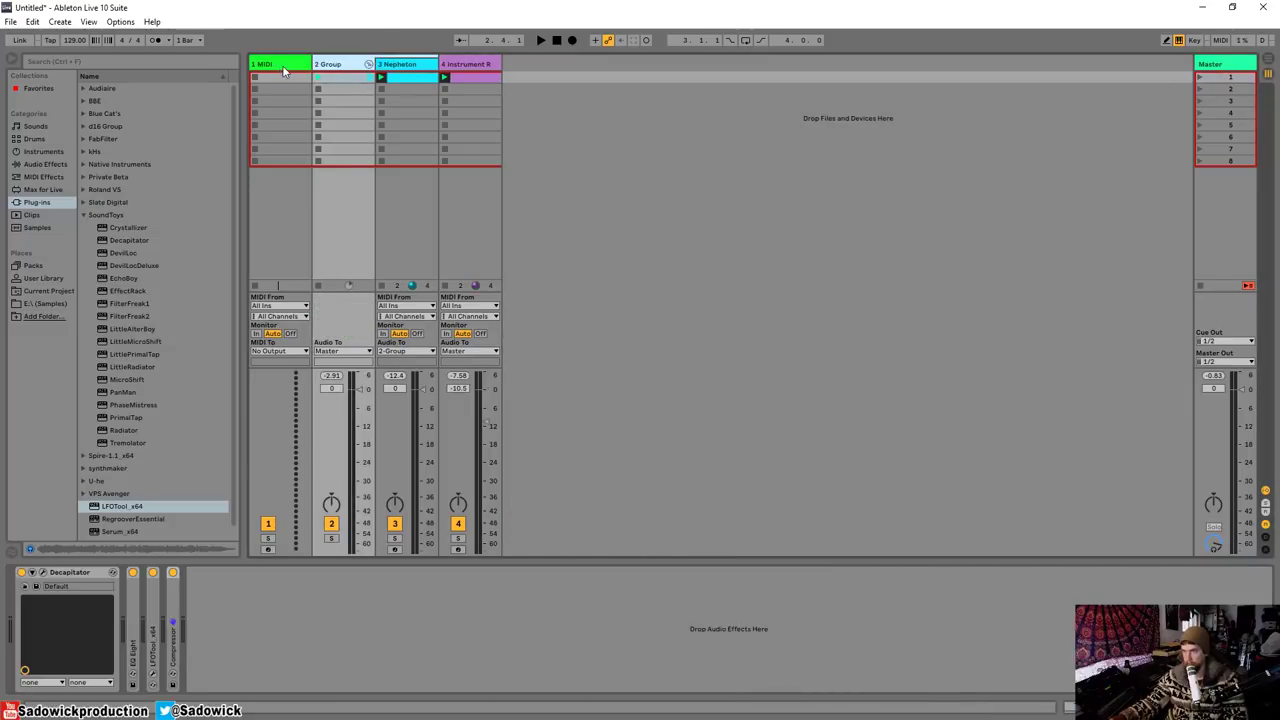
click(281, 66)
key(Delete)
- Move the Nepheton and Instrument Rack session clips into the Arrangement at bar 48 and switch playback back to the Arrangement
click(340, 81)
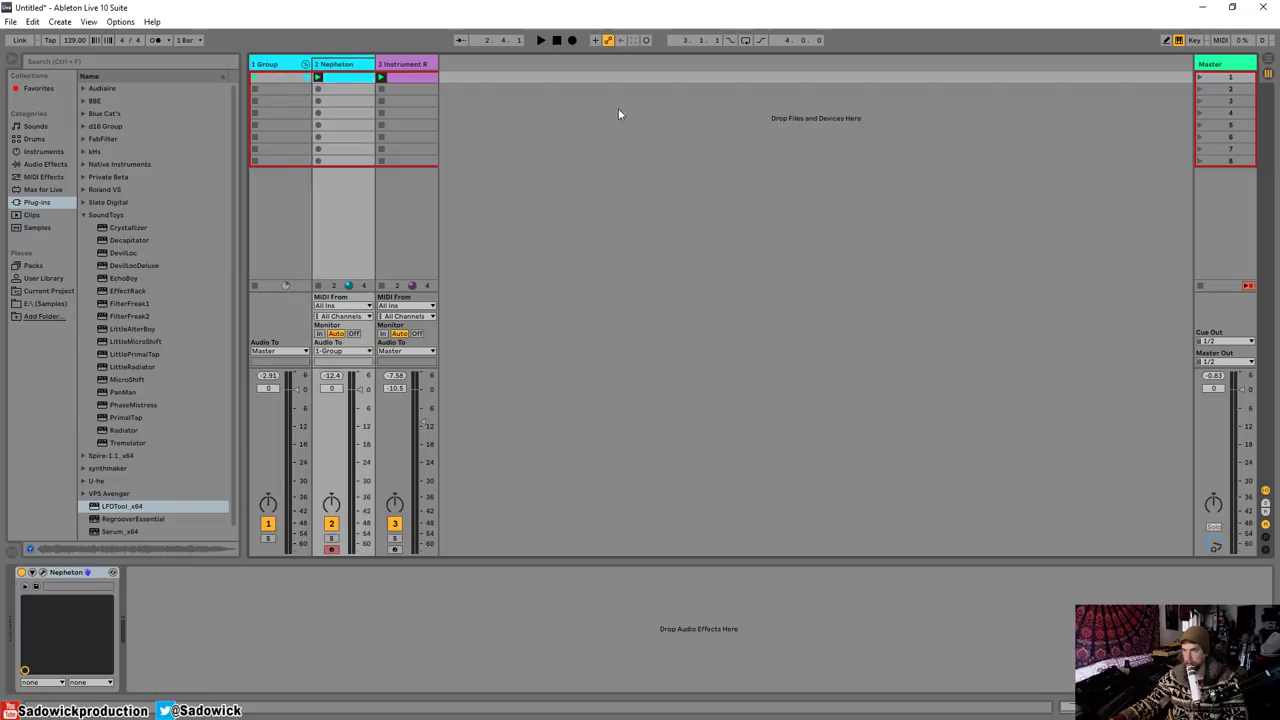
click(1266, 59)
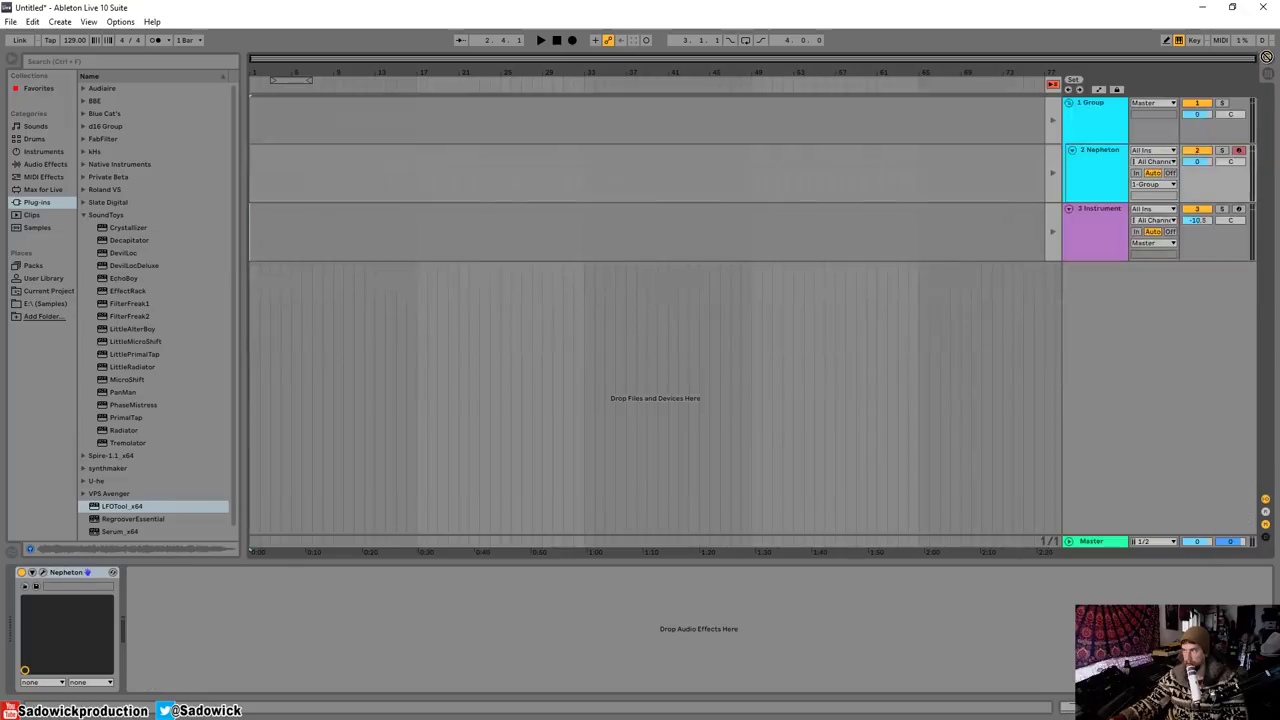
click(744, 134)
click(1054, 86)
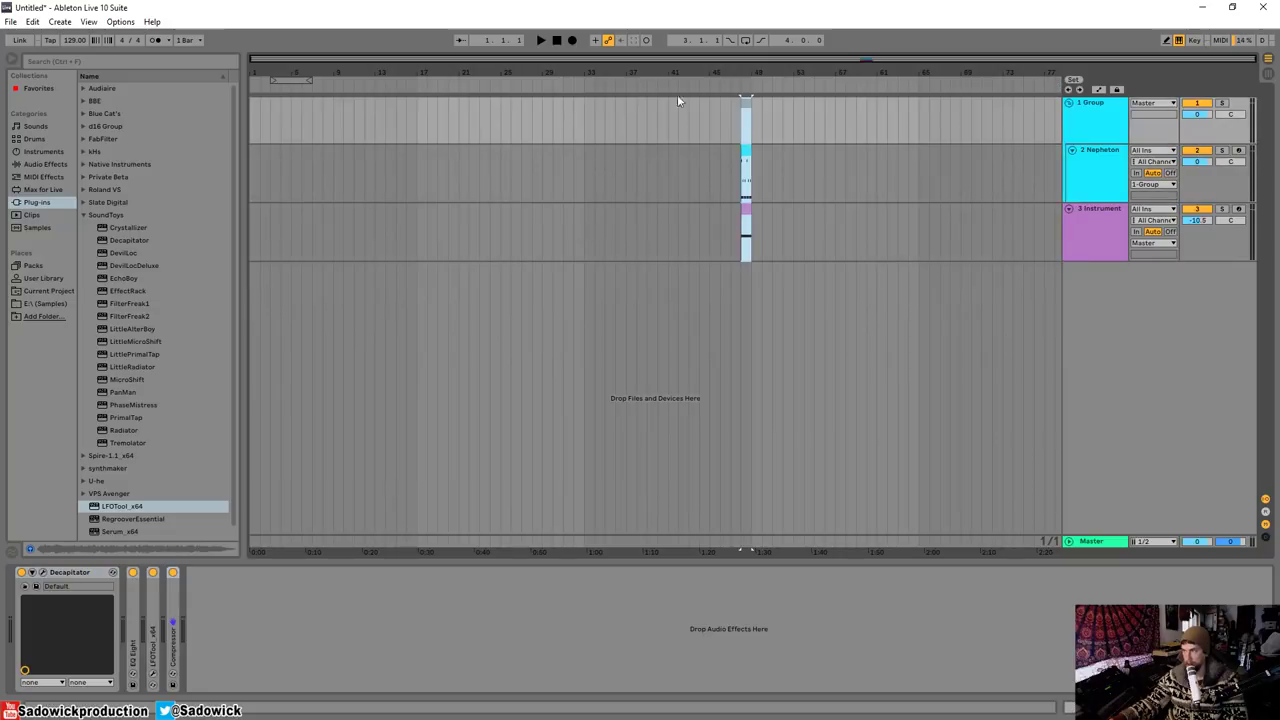
- Play back the arranged Nepheton and Instrument Rack clips from bar 48
drag(745, 73, 601, 155)
click(601, 157)
key(space)
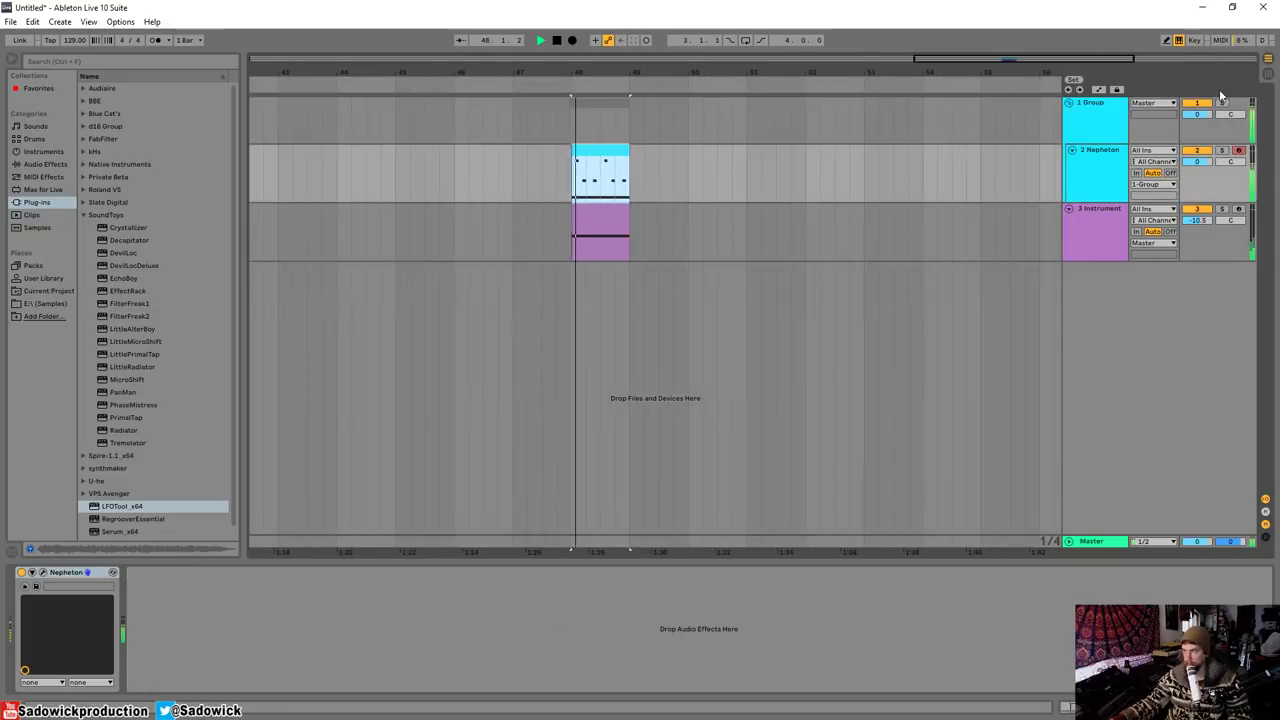
key(space)
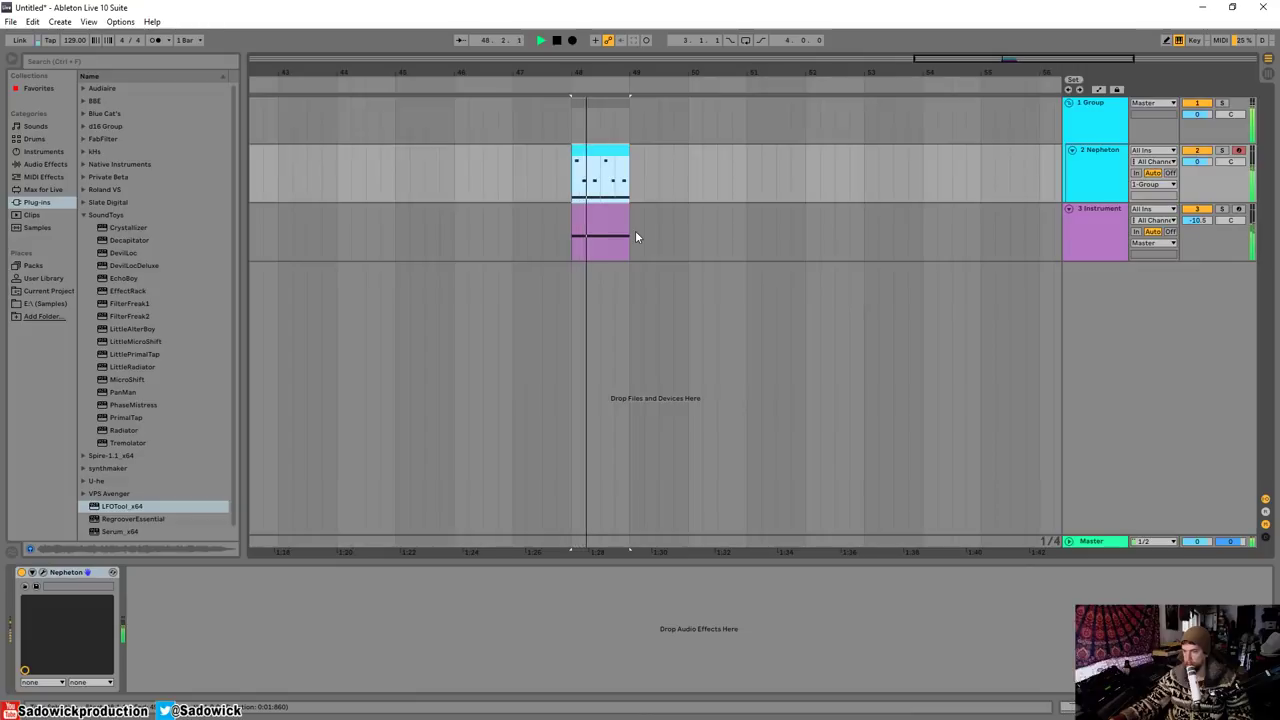
key(space)
- Inspect the MIDI and key mapping views for the "note release" macro of the Instrument Rack track
click(1226, 250)
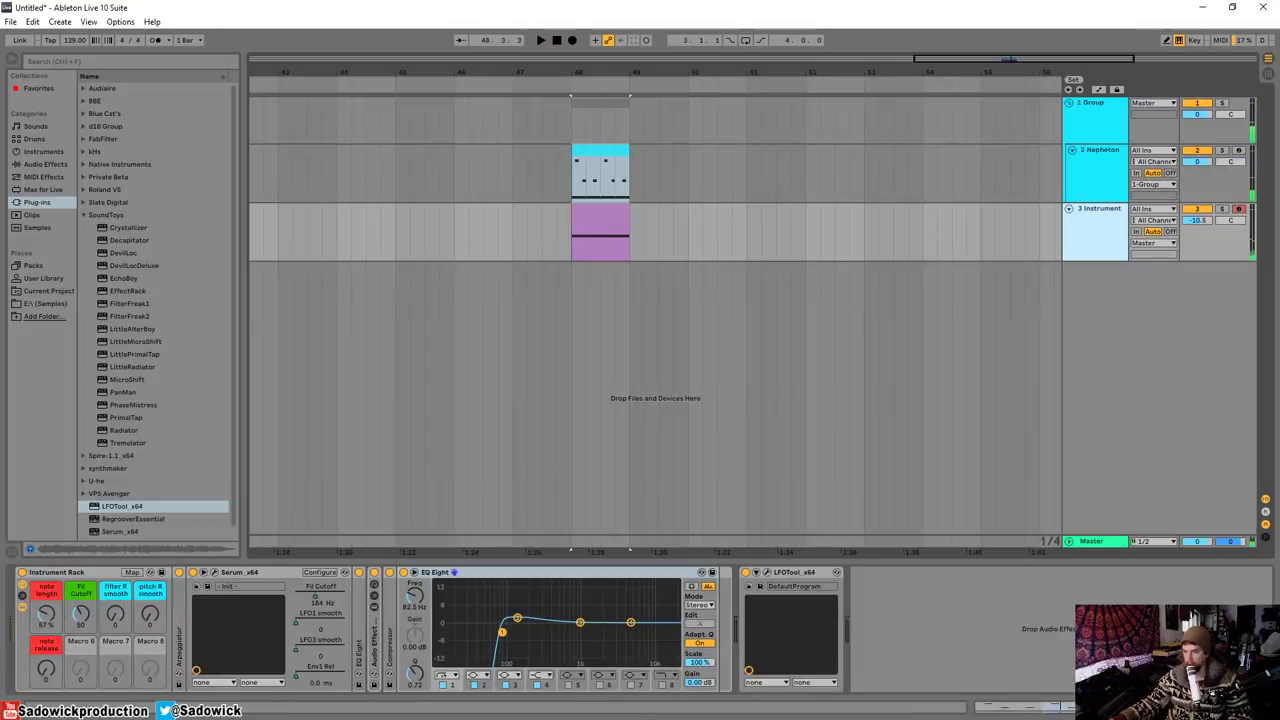
drag(48, 668, 48, 665)
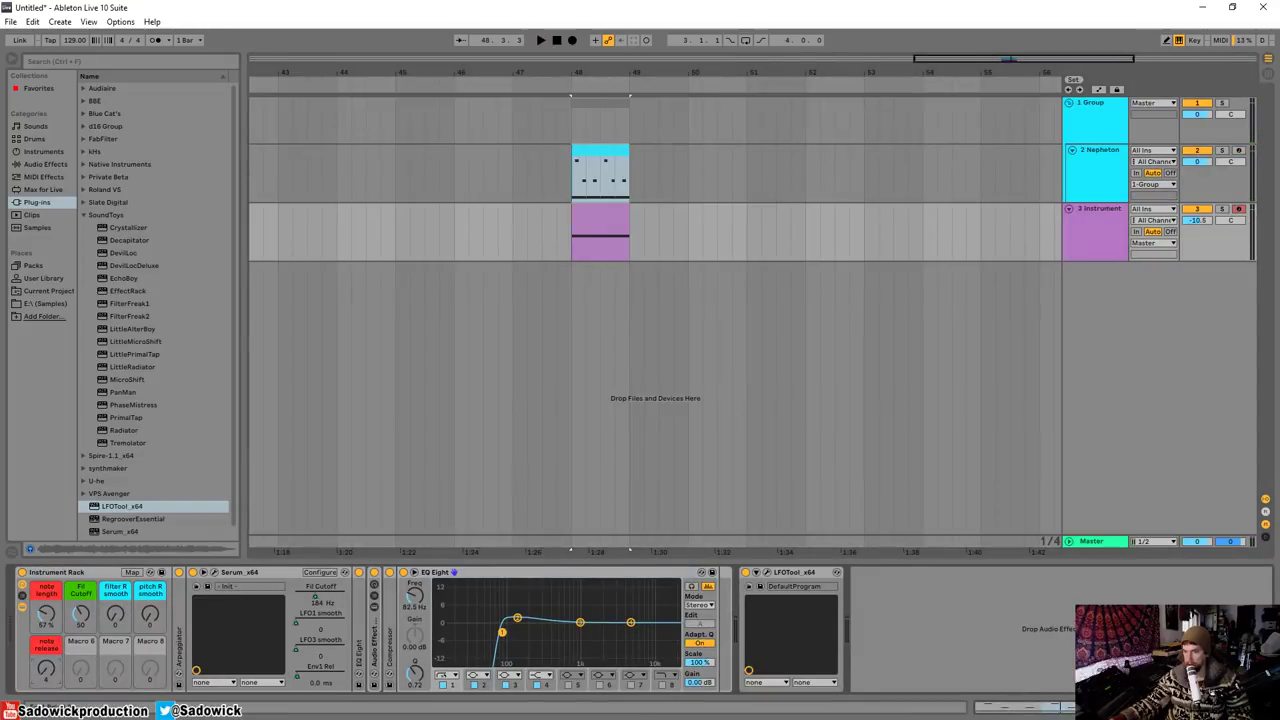
right_click(45, 672)
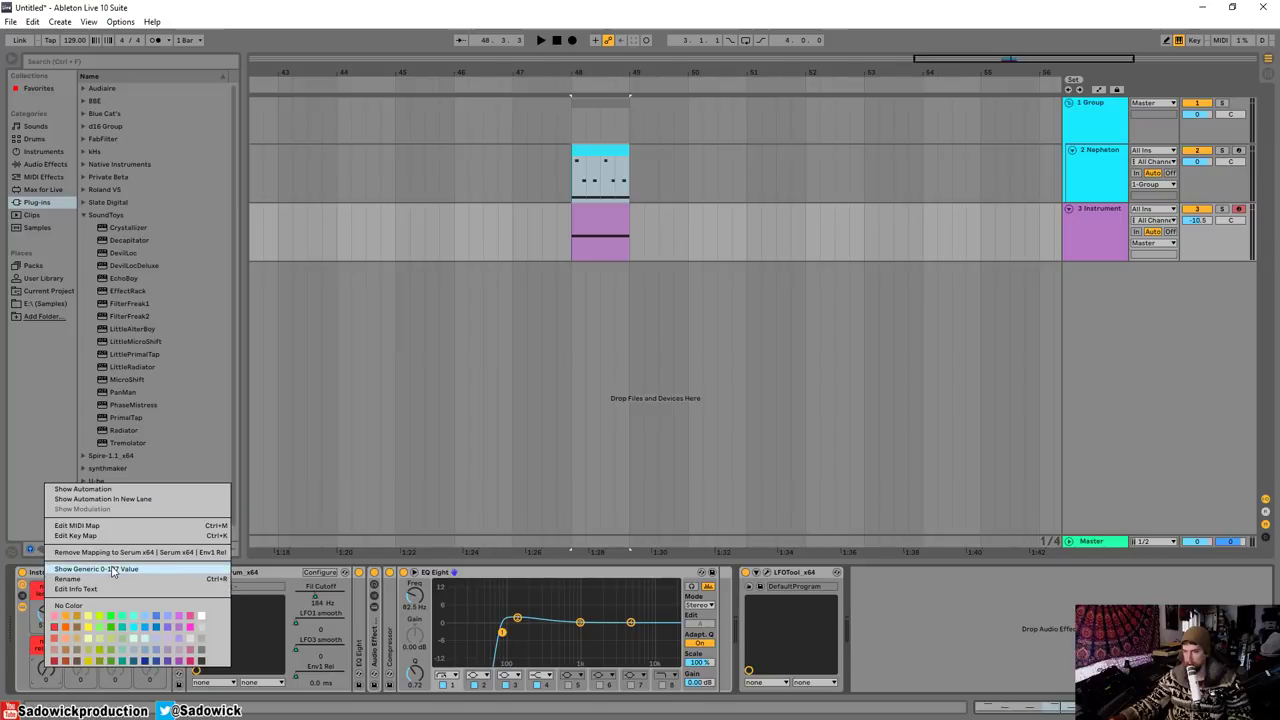
click(80, 525)
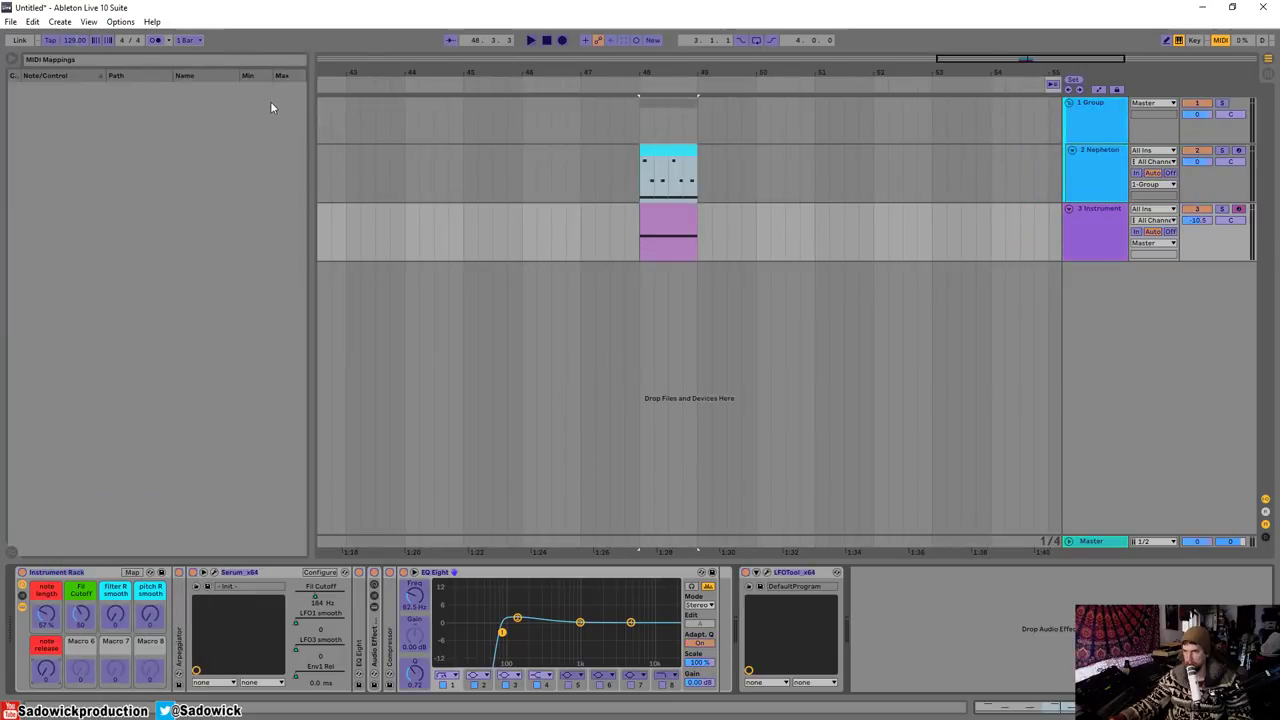
click(1222, 40)
click(1192, 40)
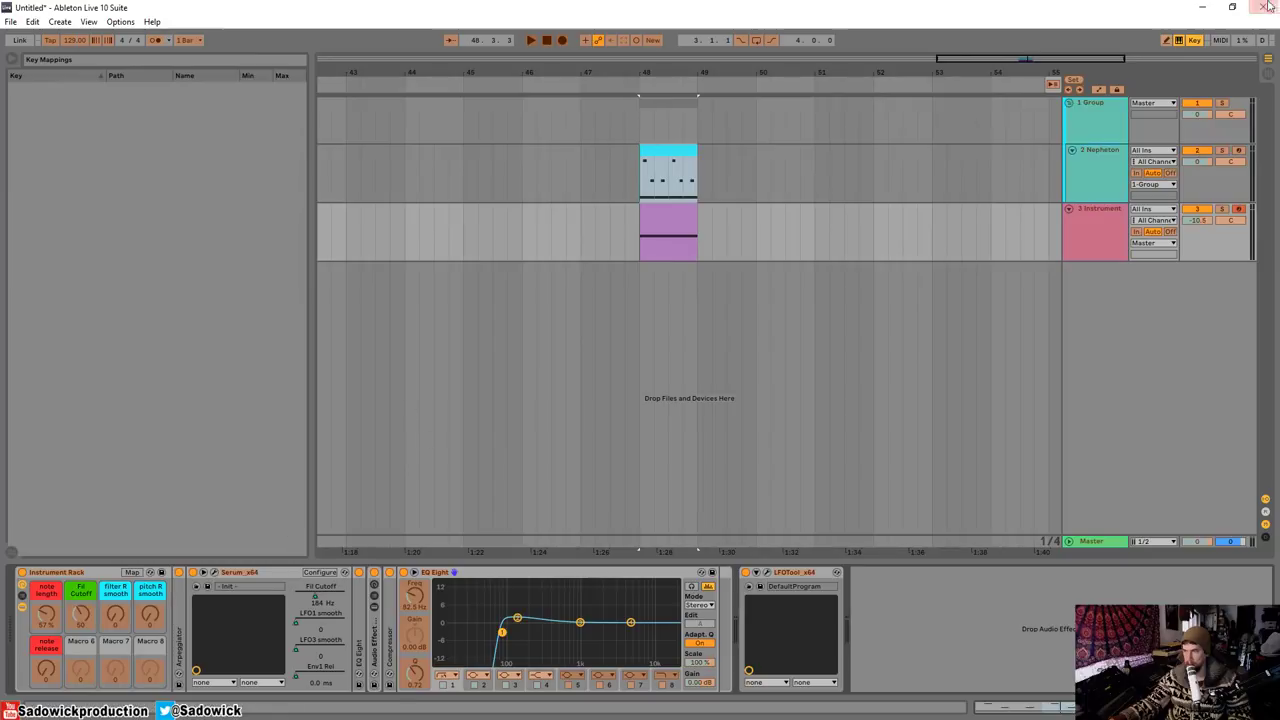
click(1190, 41)
right_click(46, 668)
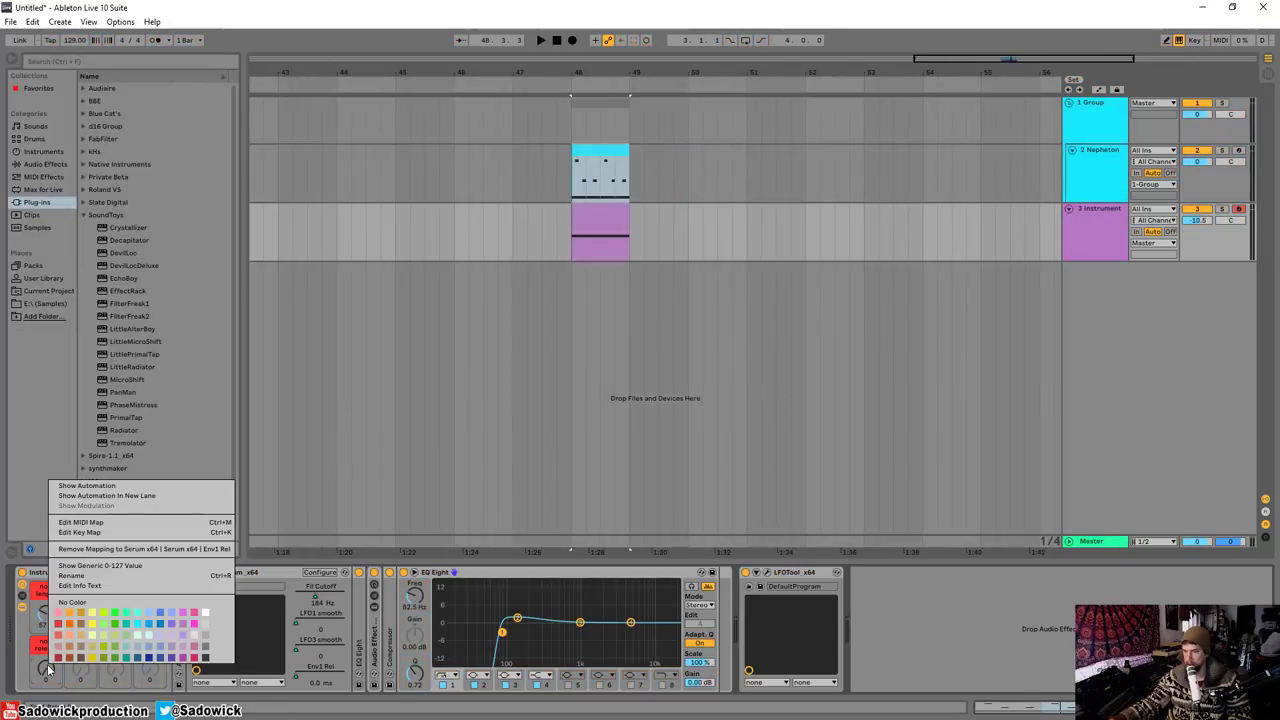
click(141, 533)
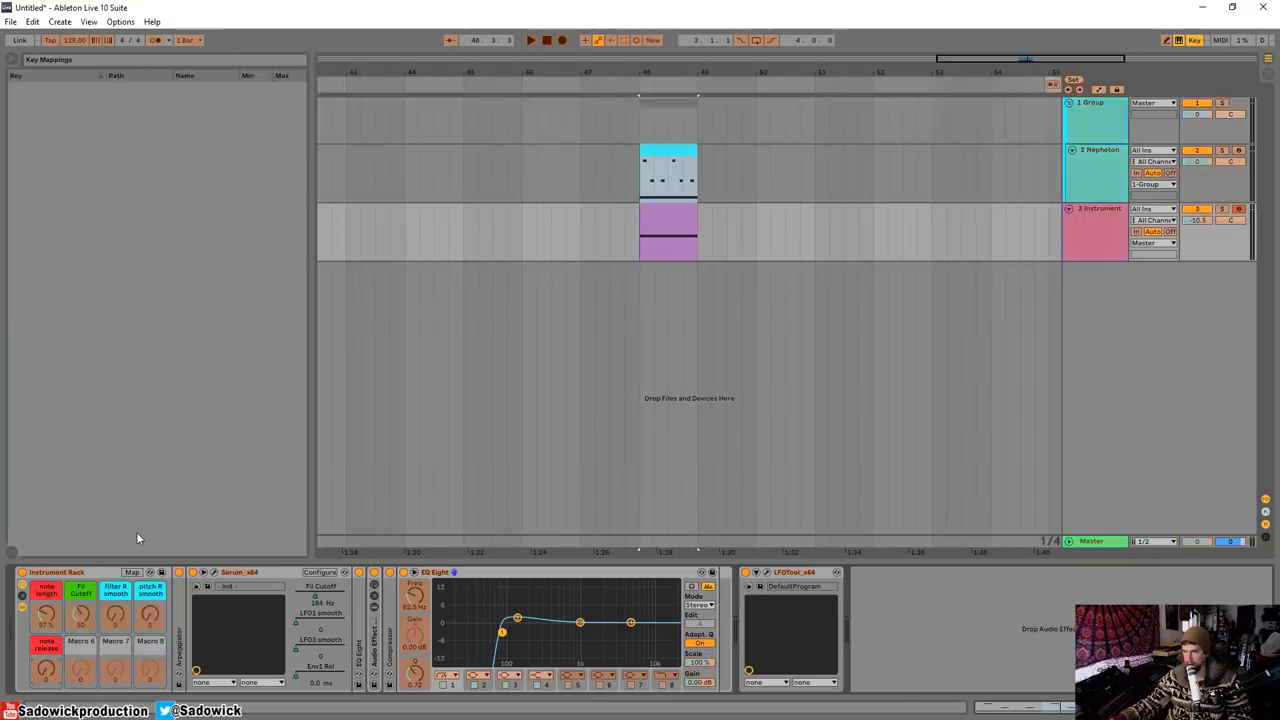
click(1194, 42)
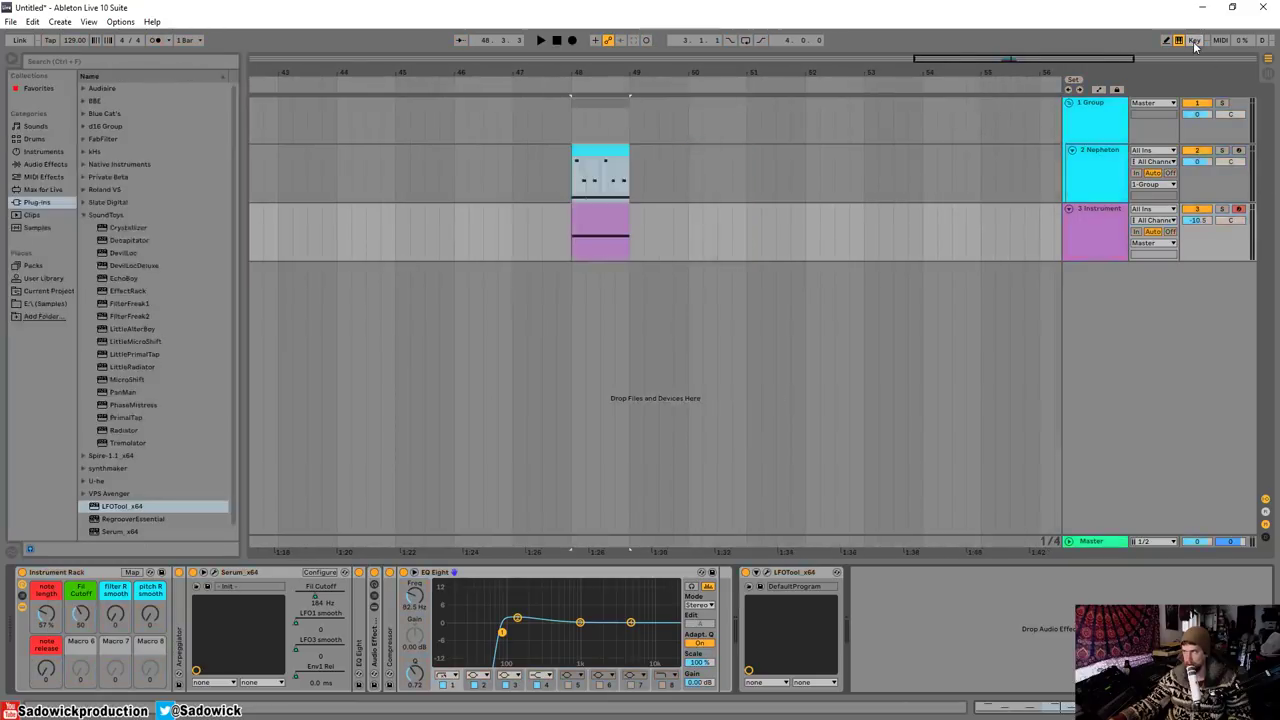
- Show the Instrument Rack's chain list and check the Serum chain's velocity and key zones
right_click(44, 670)
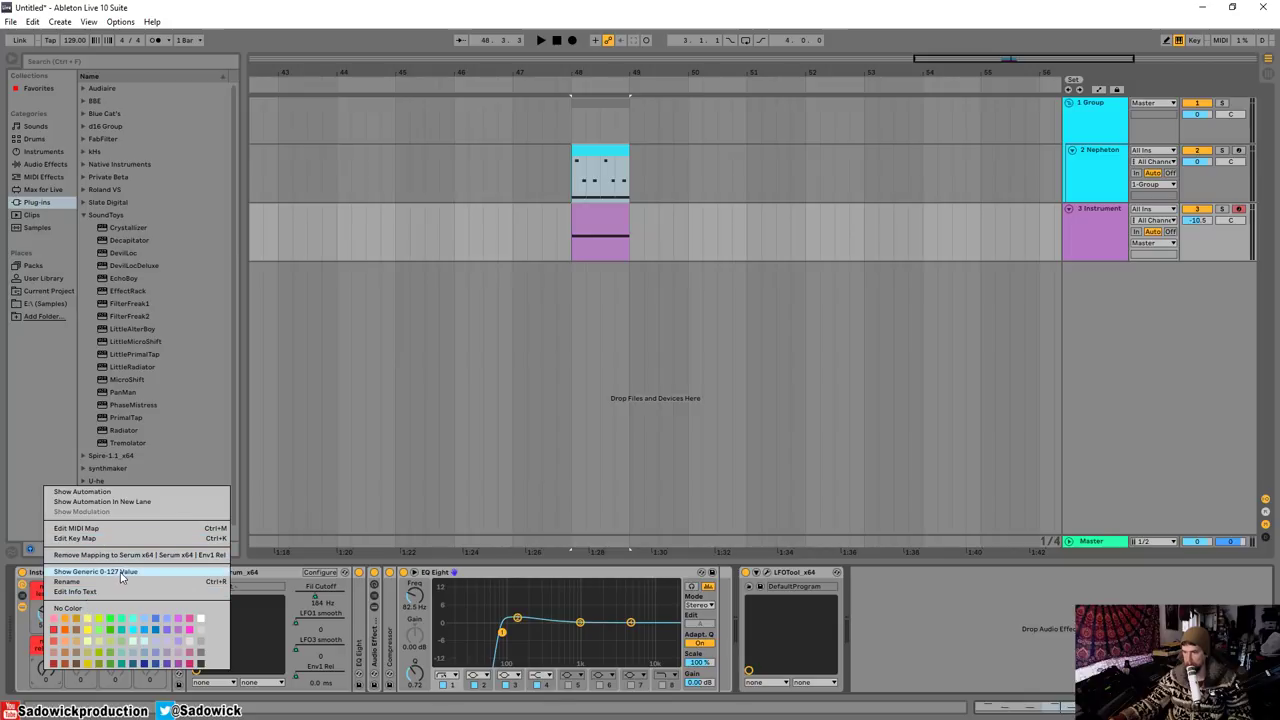
click(22, 597)
click(22, 598)
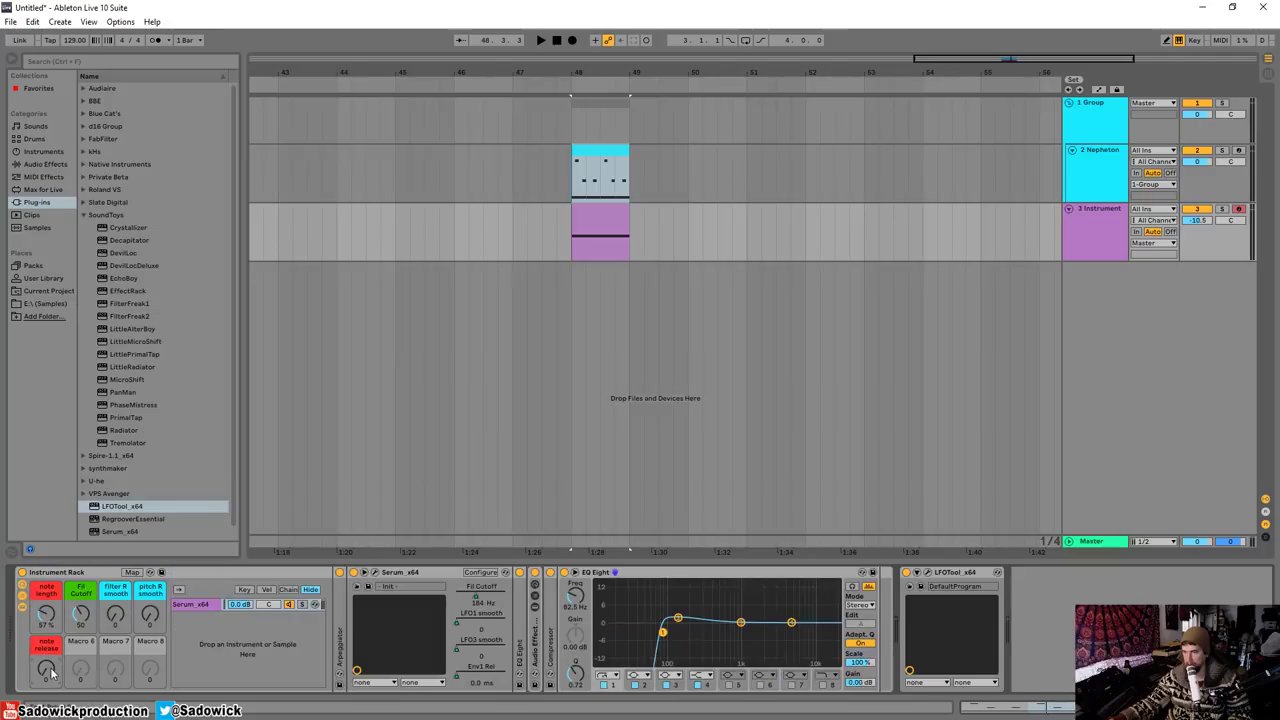
click(287, 590)
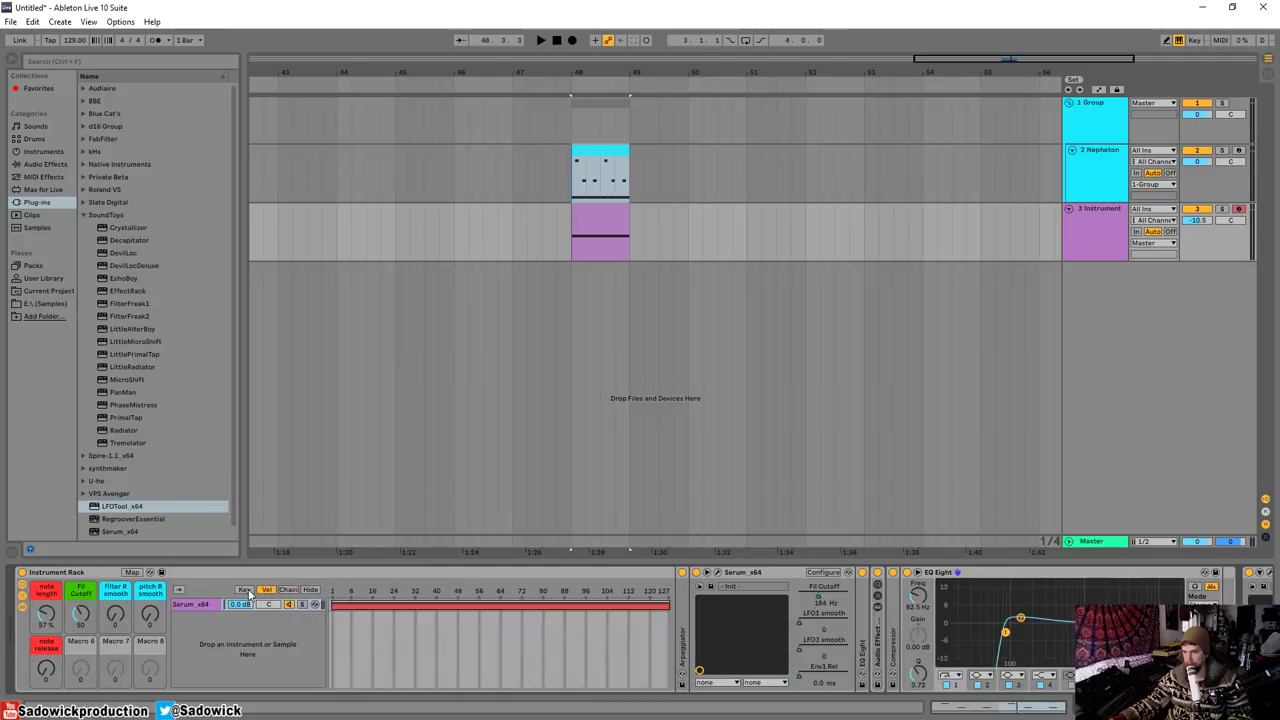
click(245, 590)
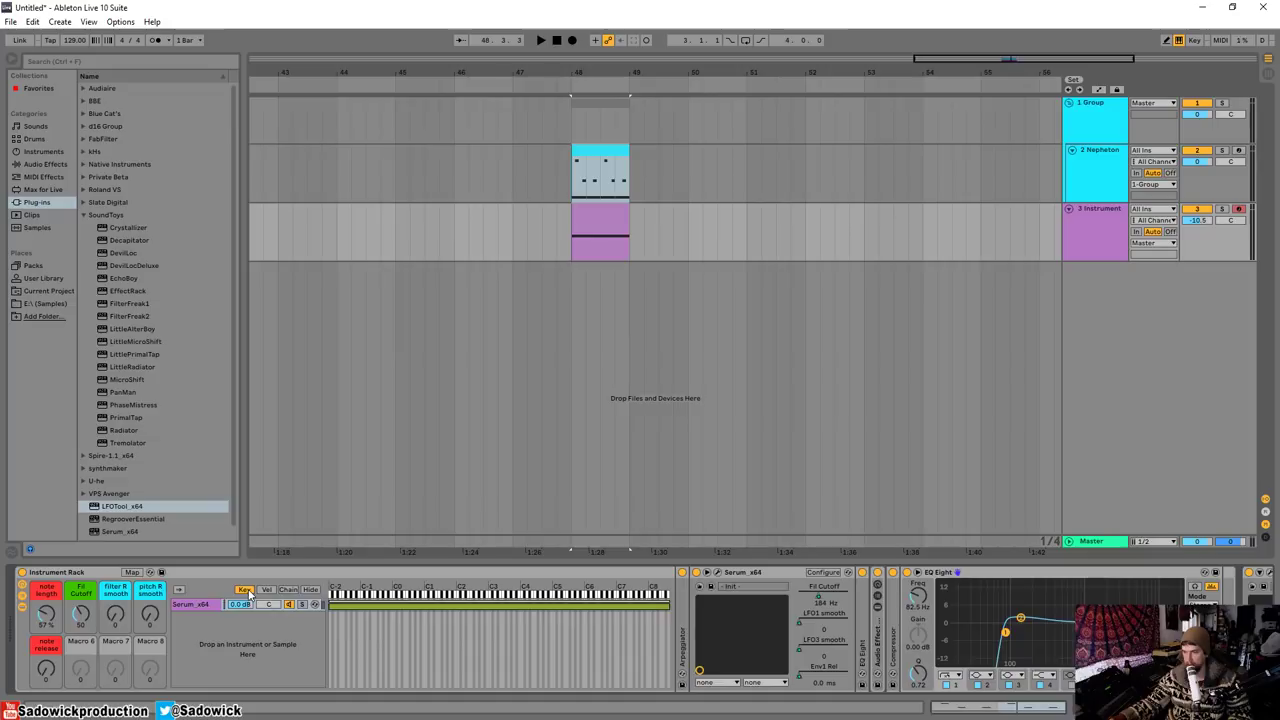
- Set the minimum of the "note release" macro mapping to 0.23 while listening to the soloed Instrument Rack track
click(131, 573)
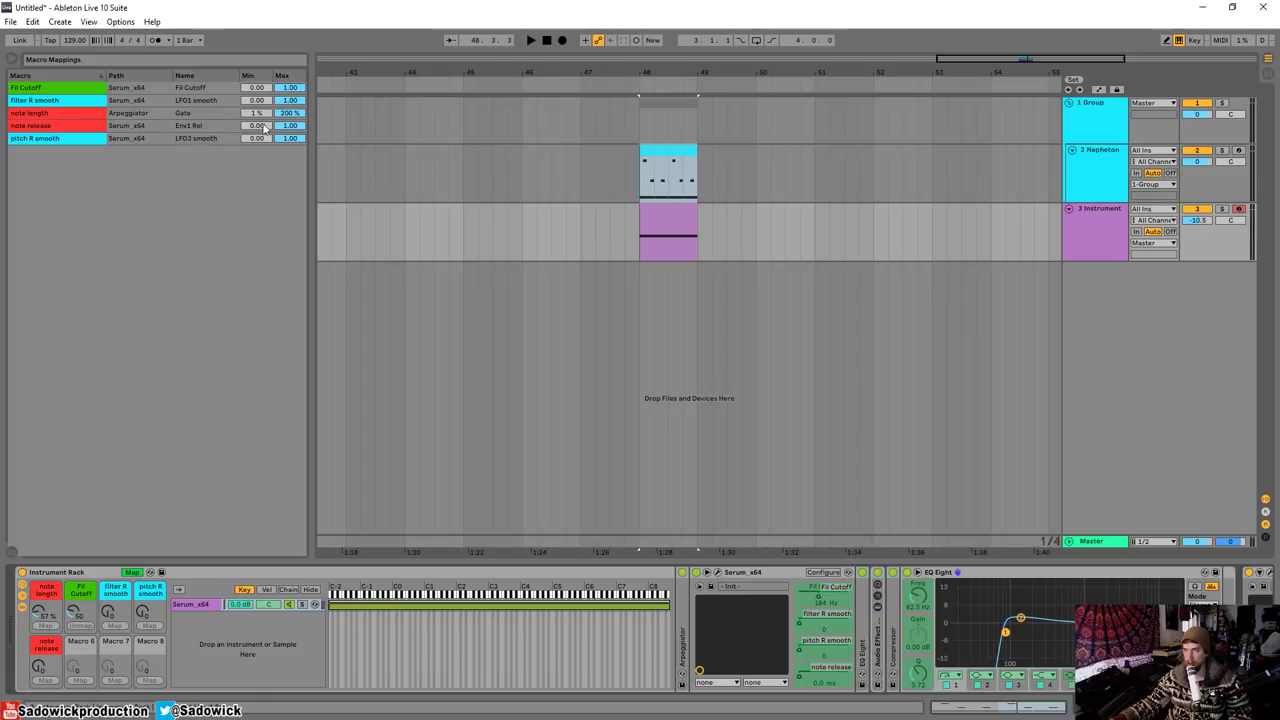
drag(265, 128, 265, 124)
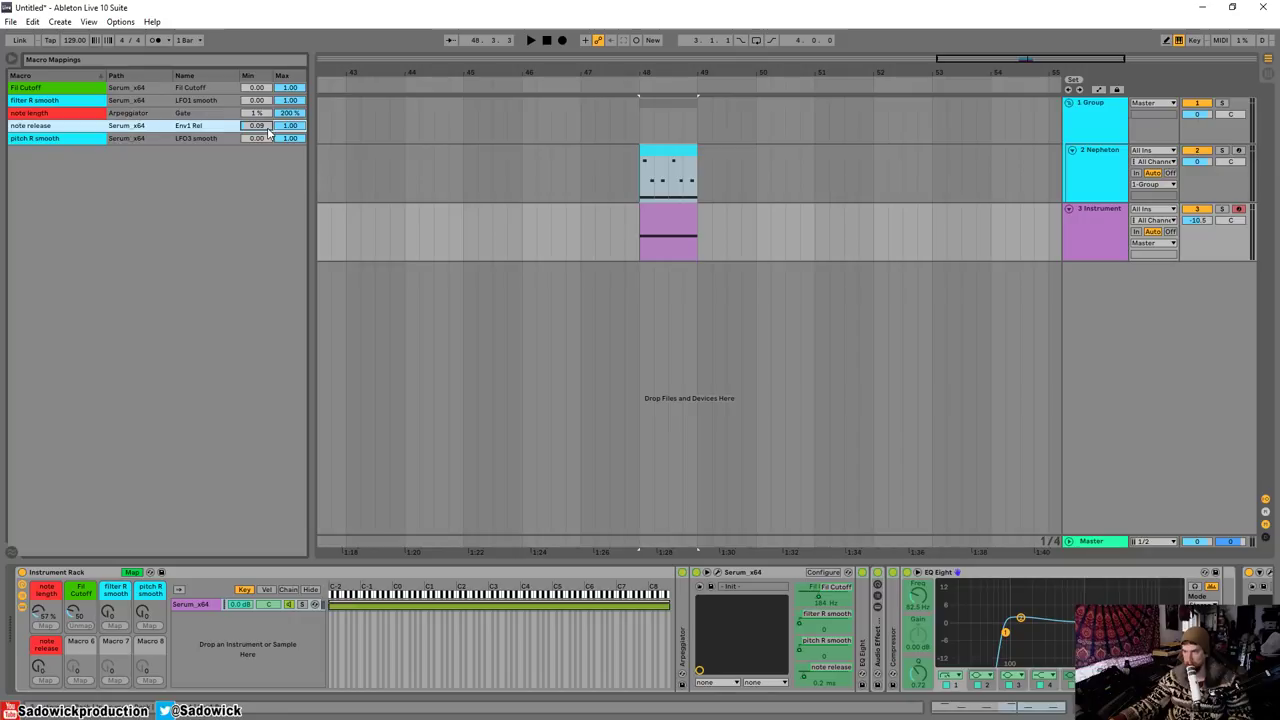
key(space)
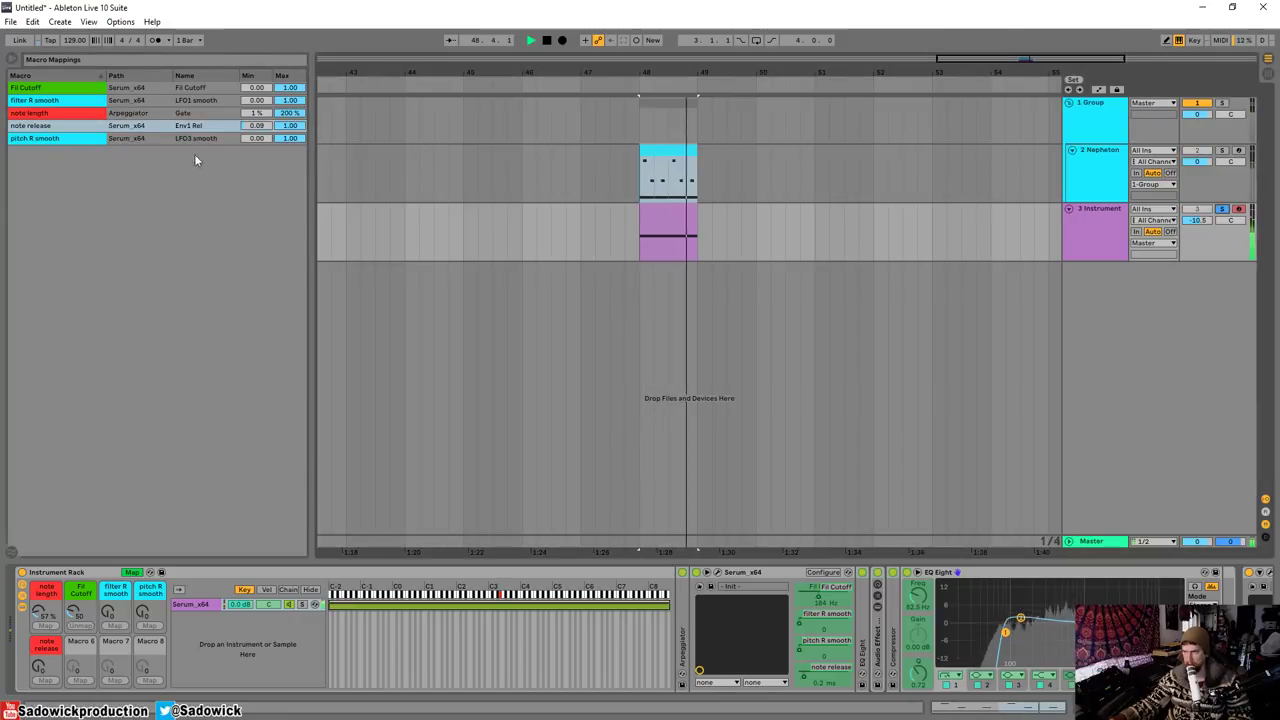
drag(260, 128, 260, 122)
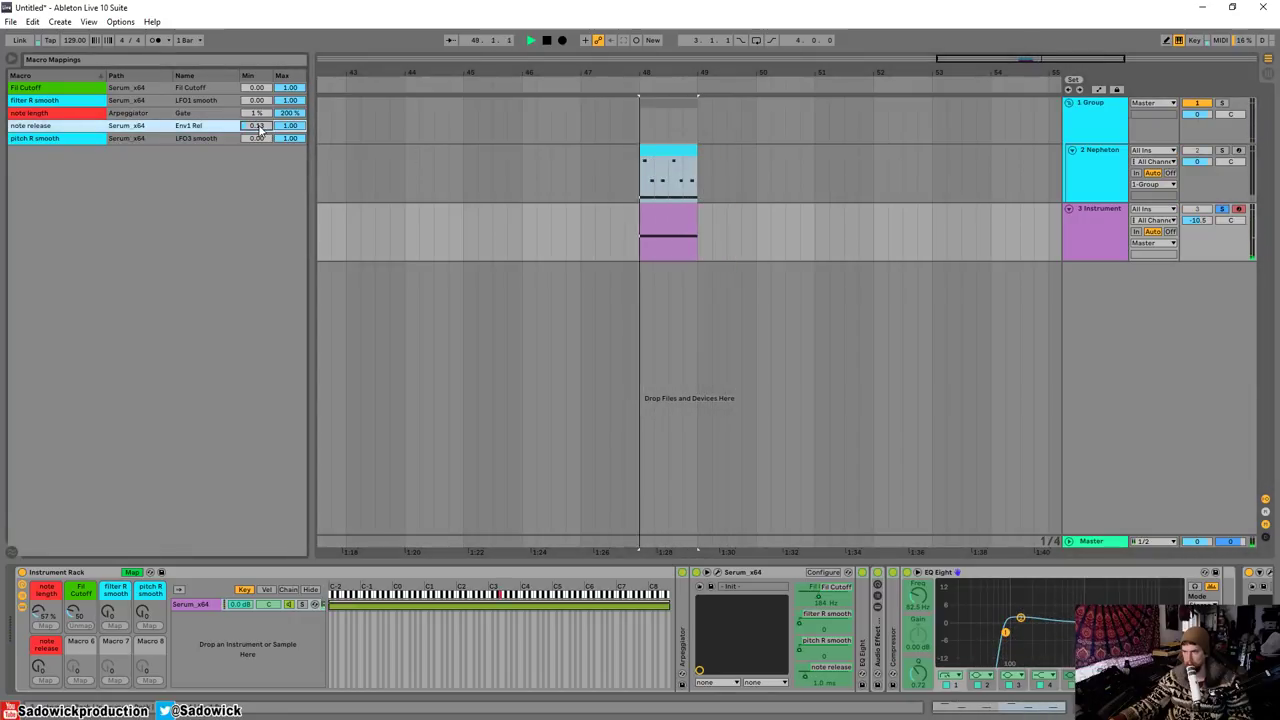
scroll(259, 128, up, 3)
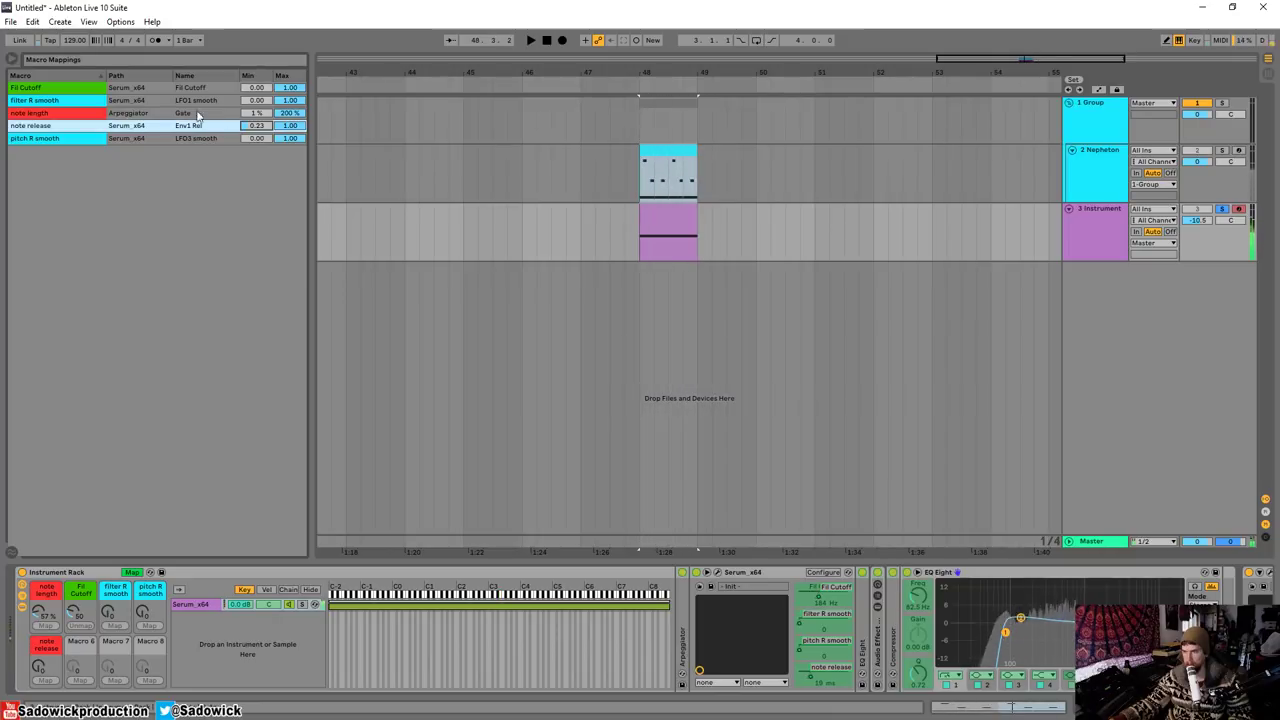
click(59, 655)
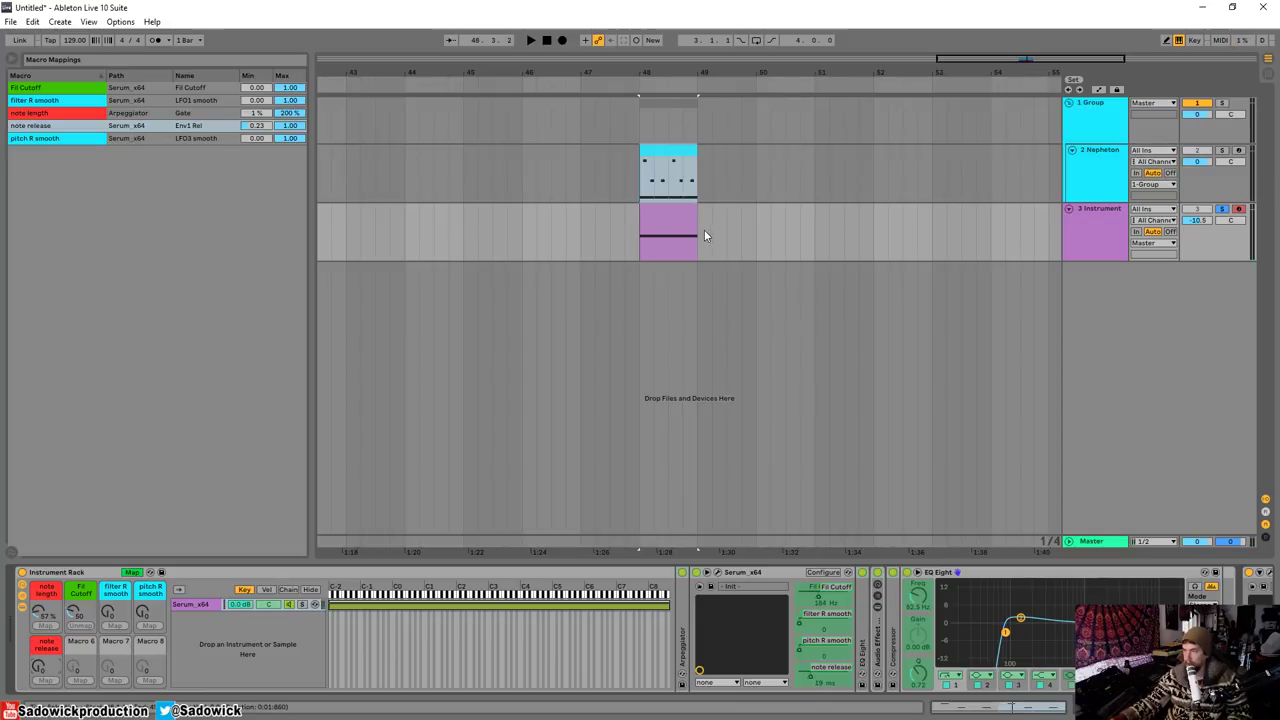
- Duplicate the one-bar Nepheton and Instrument Rack clips three times and loop the resulting four bars
drag(702, 229, 659, 183)
key(ctrl+d)
key(ctrl+d)
key(ctrl+d)
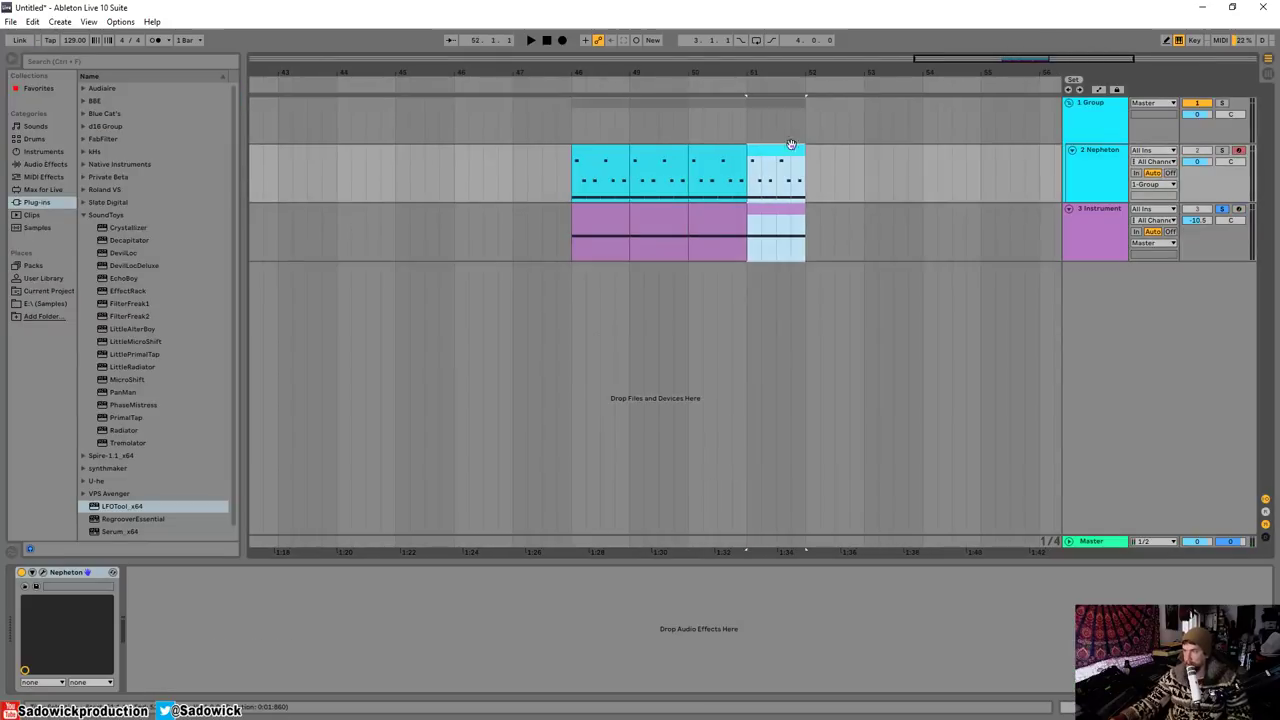
drag(813, 157, 610, 150)
right_click(610, 150)
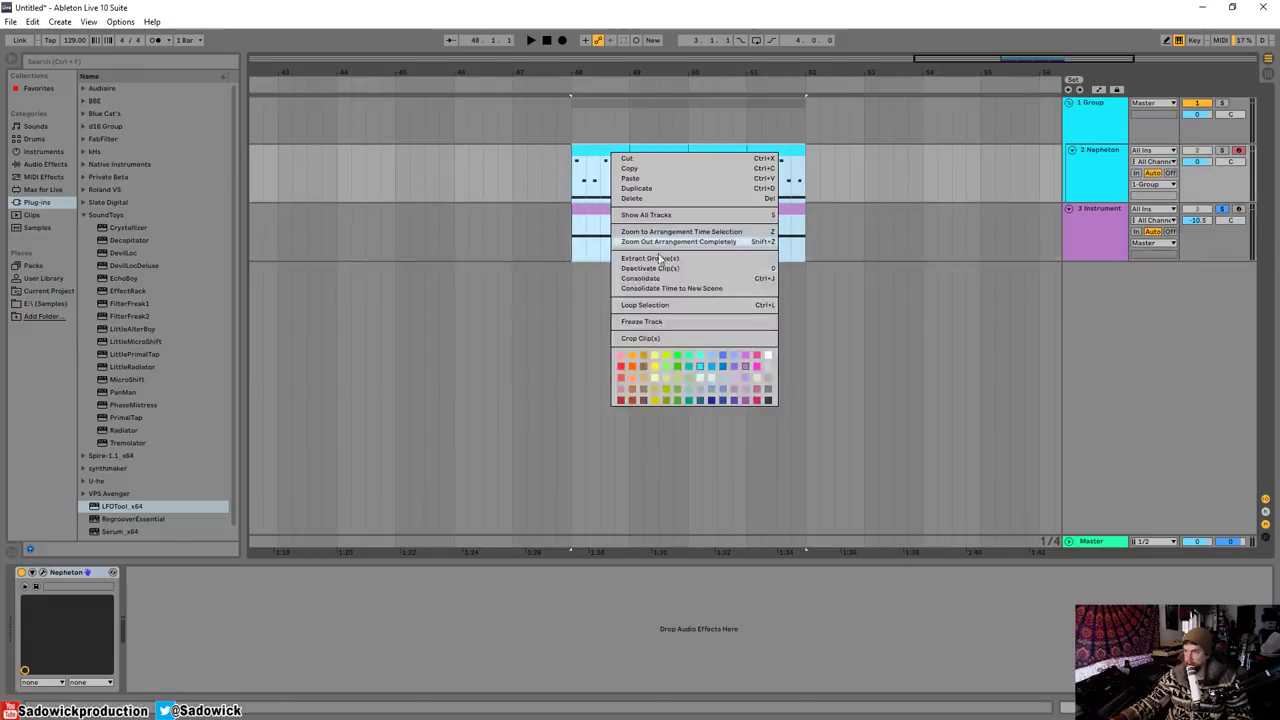
click(658, 308)
- Hide the Instrument Rack's chain list and fold the Serum and EQ Eight devices, keeping the macros visible
click(1236, 237)
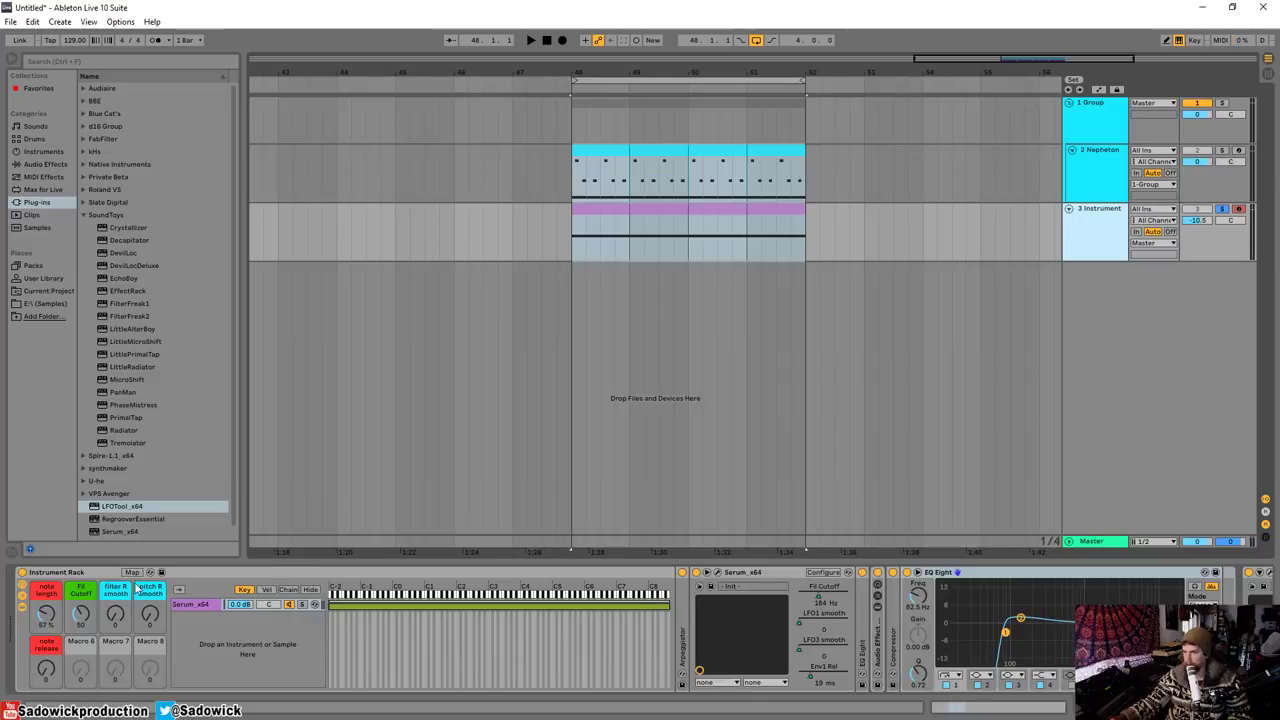
click(22, 585)
click(22, 585)
click(22, 596)
double_click(255, 571)
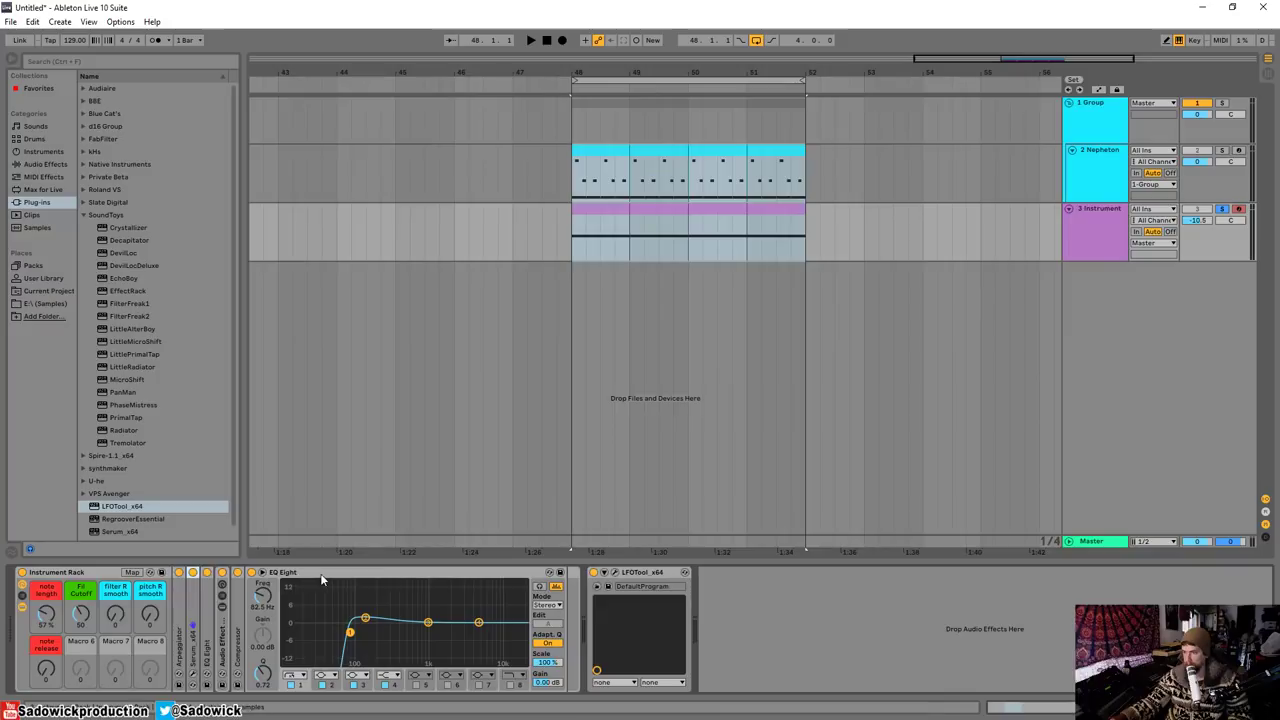
double_click(320, 574)
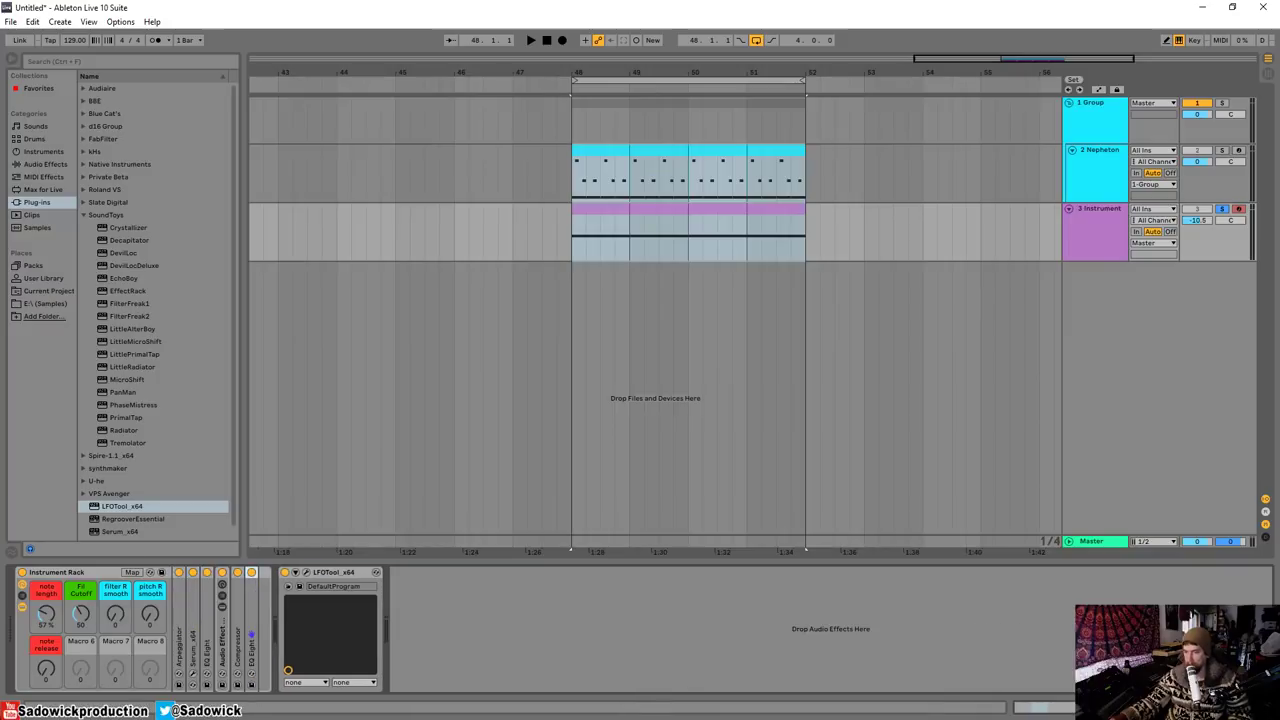
- Enlarge the Instrument Rack track and set its volume to -9.4 dB while the loop plays
click(603, 208)
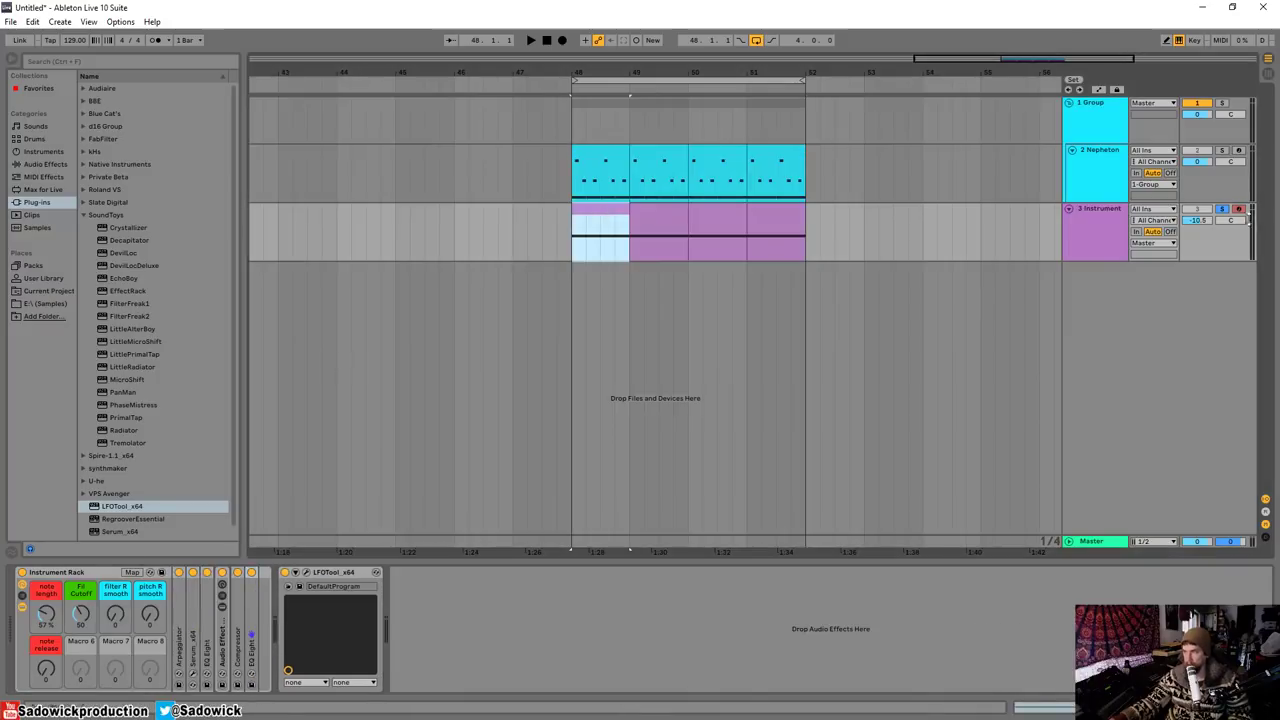
drag(681, 62, 681, 28)
drag(881, 76, 581, 138)
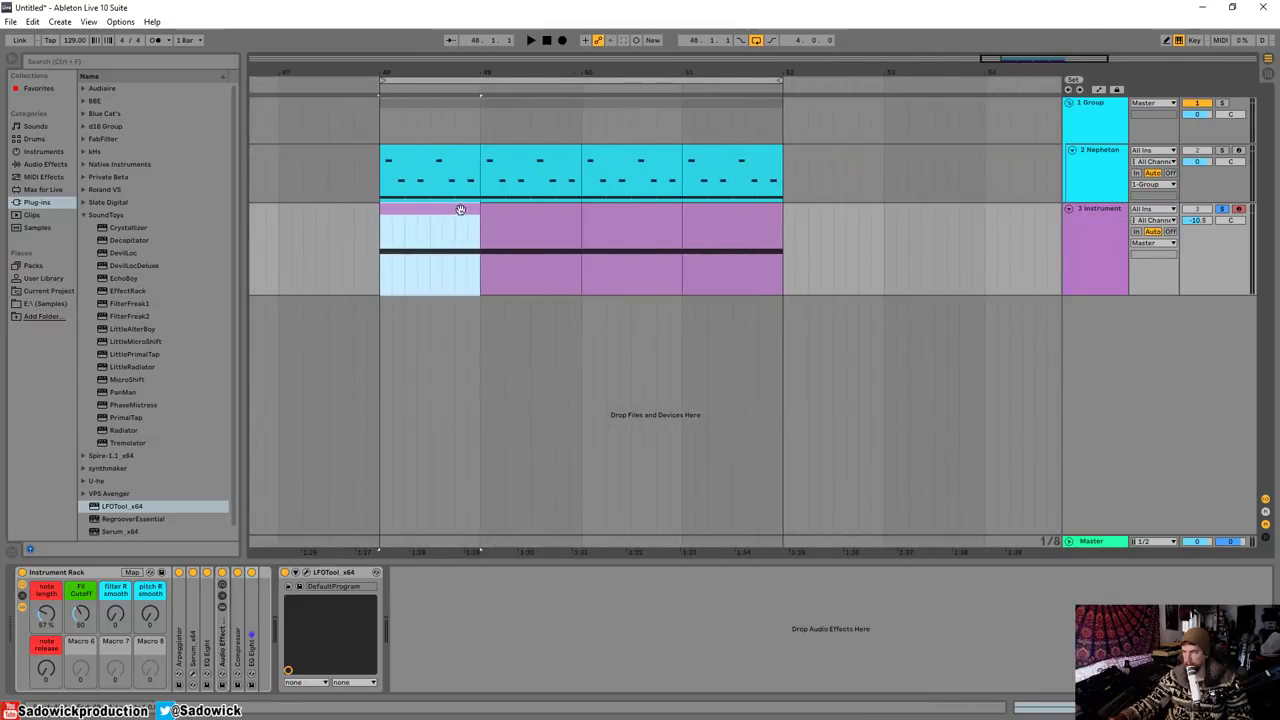
key(space)
click(1198, 221)
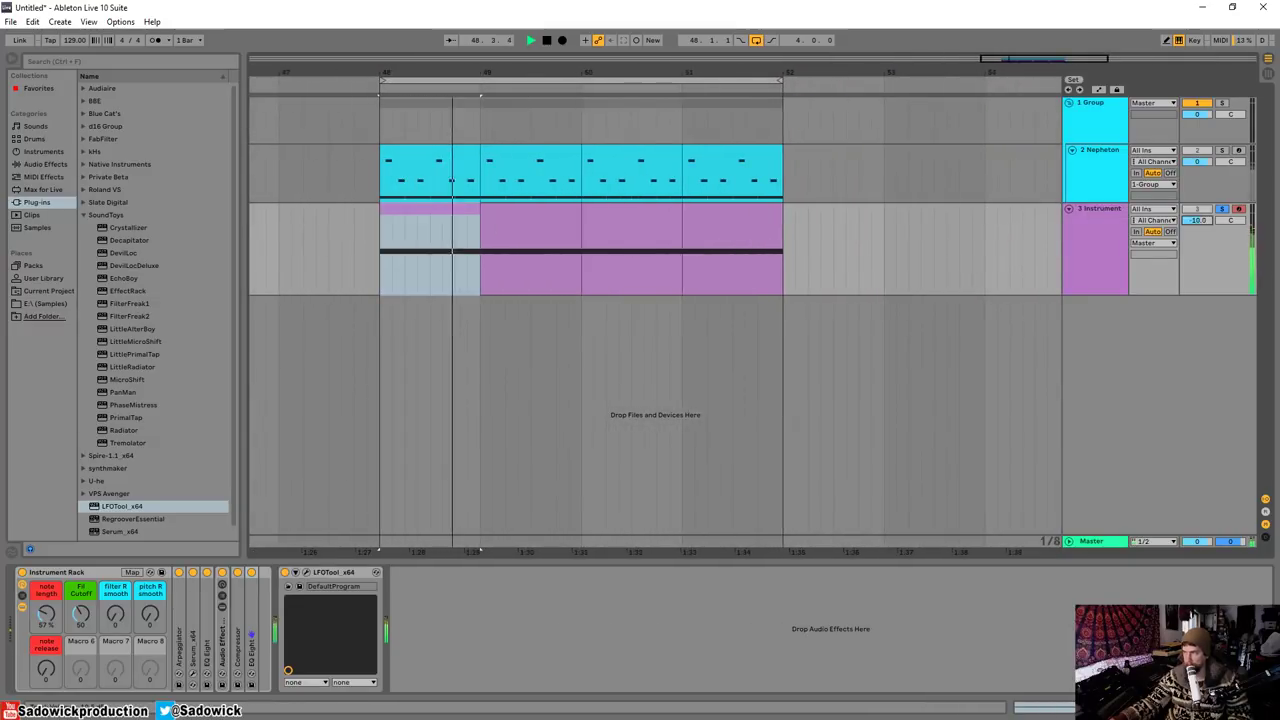
key(space)
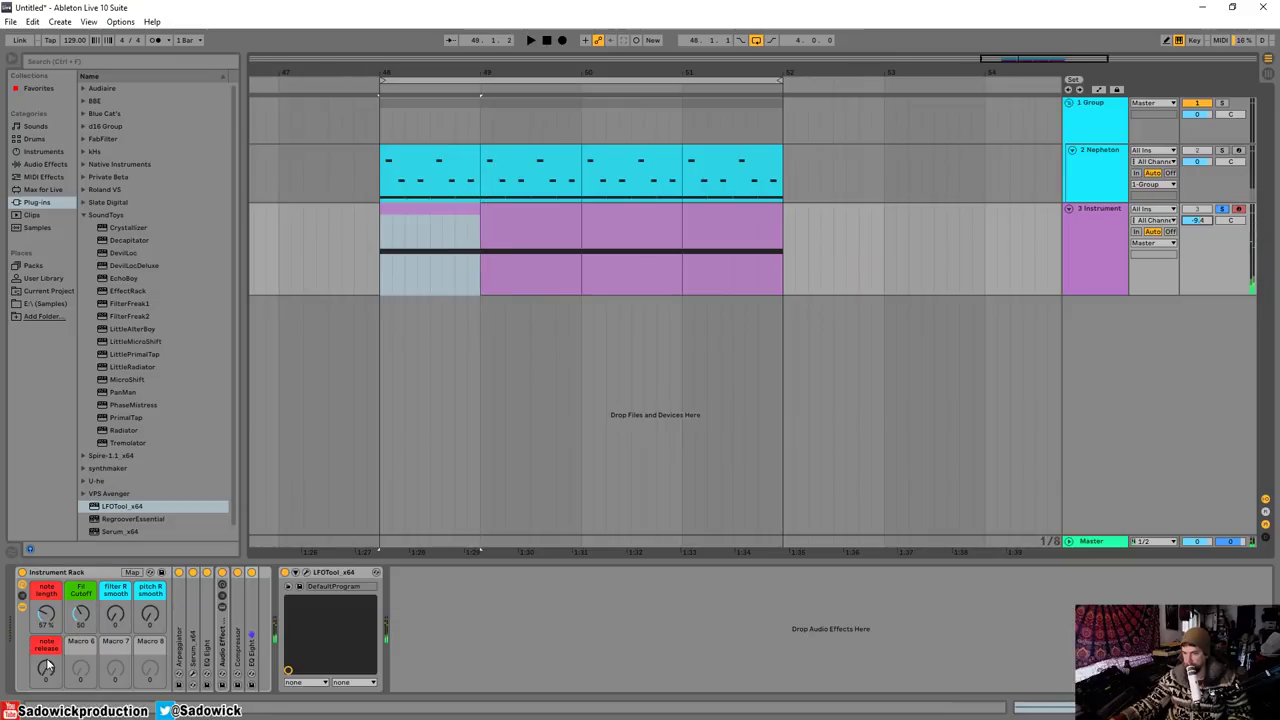
- Show automation in the arrangement and draw a rising note release ramp across bar 51 of the Instrument Rack track, checking it by ear
click(1099, 90)
click(731, 294)
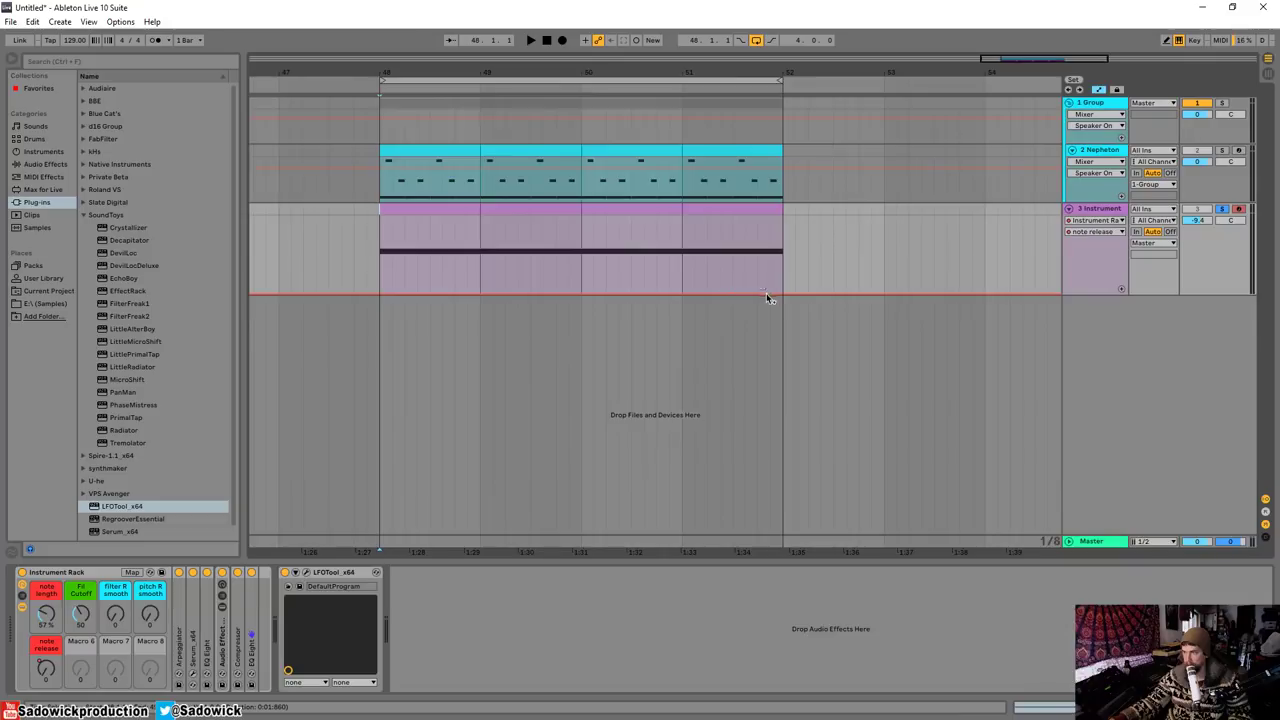
mouse_move(767, 293)
mouse_down()
mouse_move(779, 244)
mouse_move(683, 293)
mouse_up()
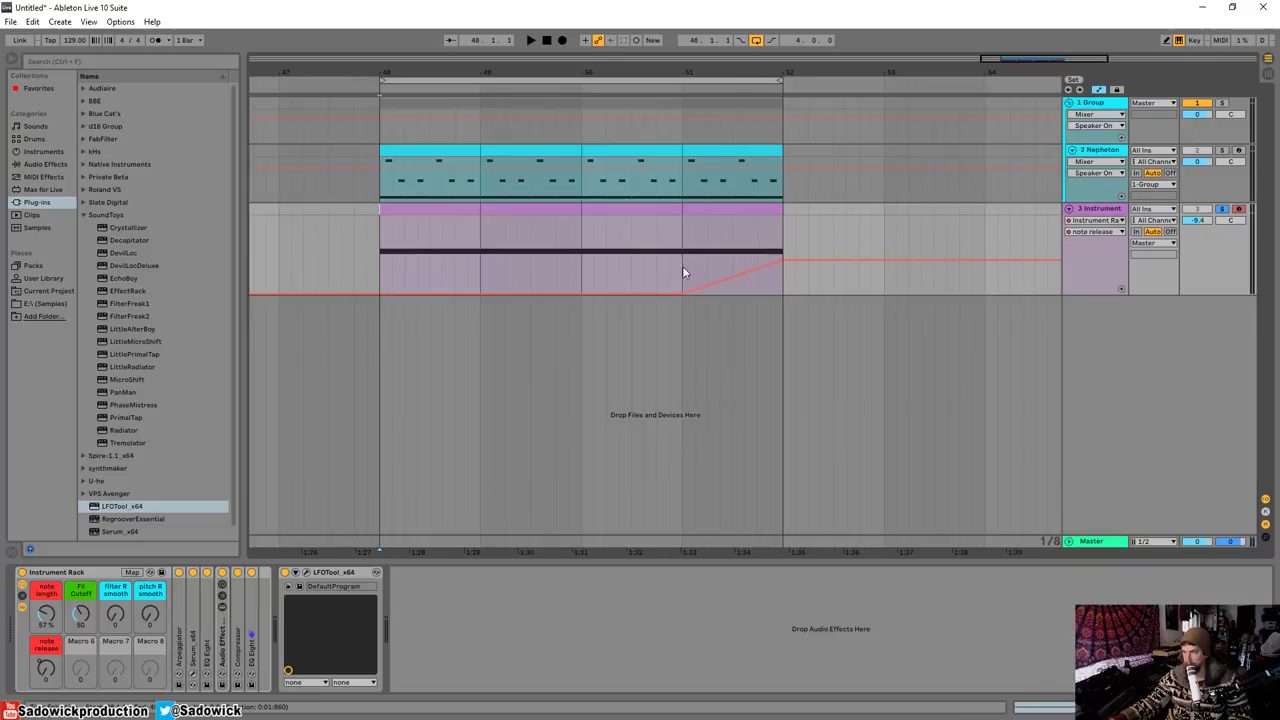
click(682, 267)
key(space)
mouse_move(778, 259)
mouse_down()
mouse_move(772, 243)
mouse_move(781, 248)
mouse_up()
key(space)
key(space)
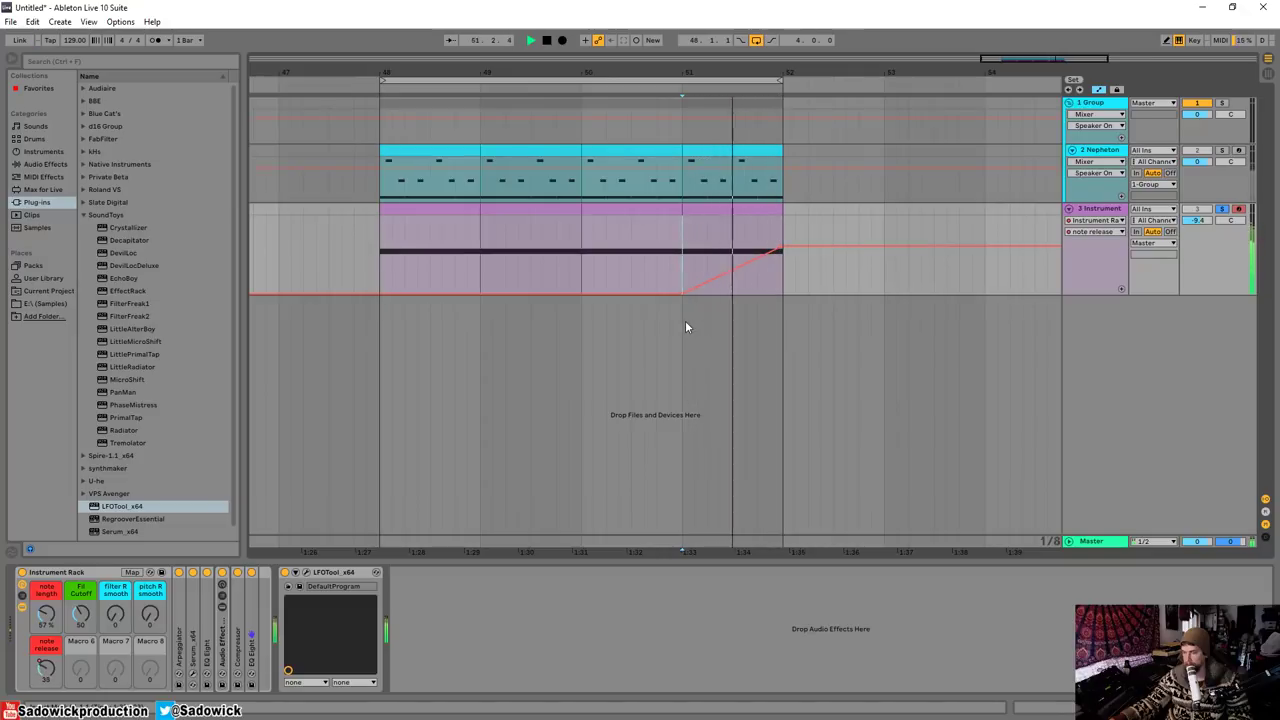
- Move the note release automation into its own lane beneath the Instrument Rack track
key(space)
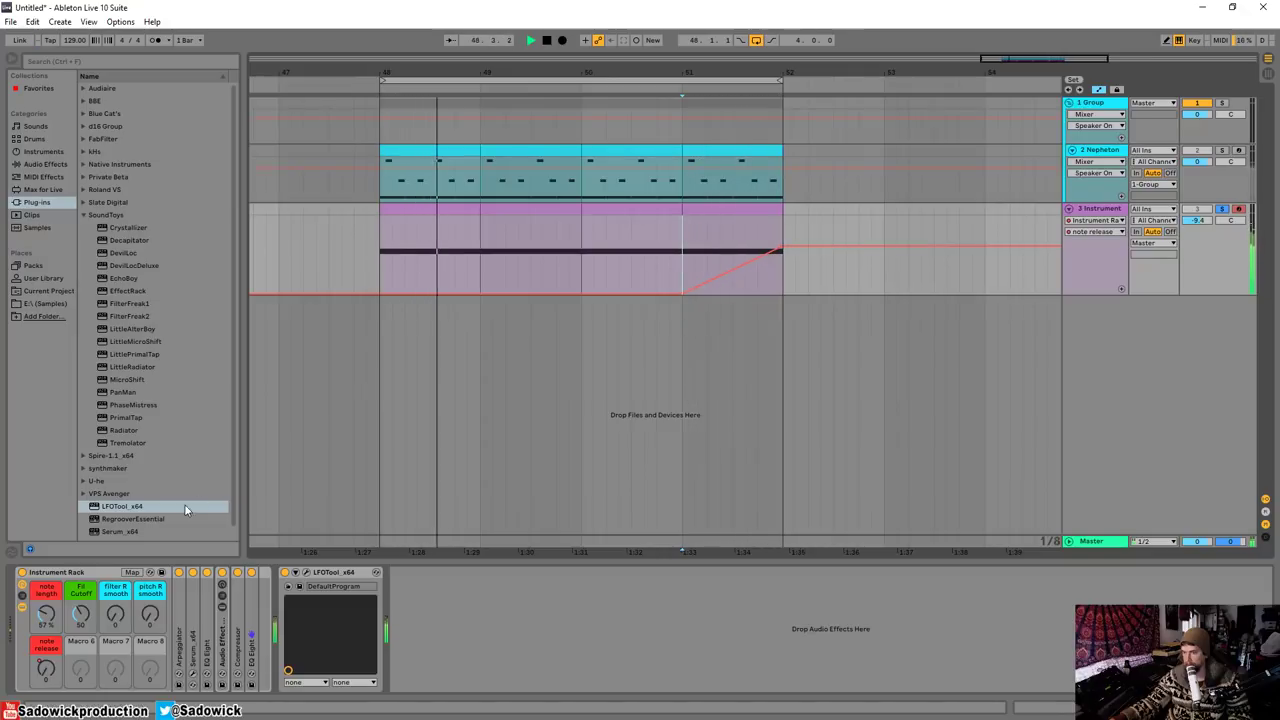
click(45, 615)
key(space)
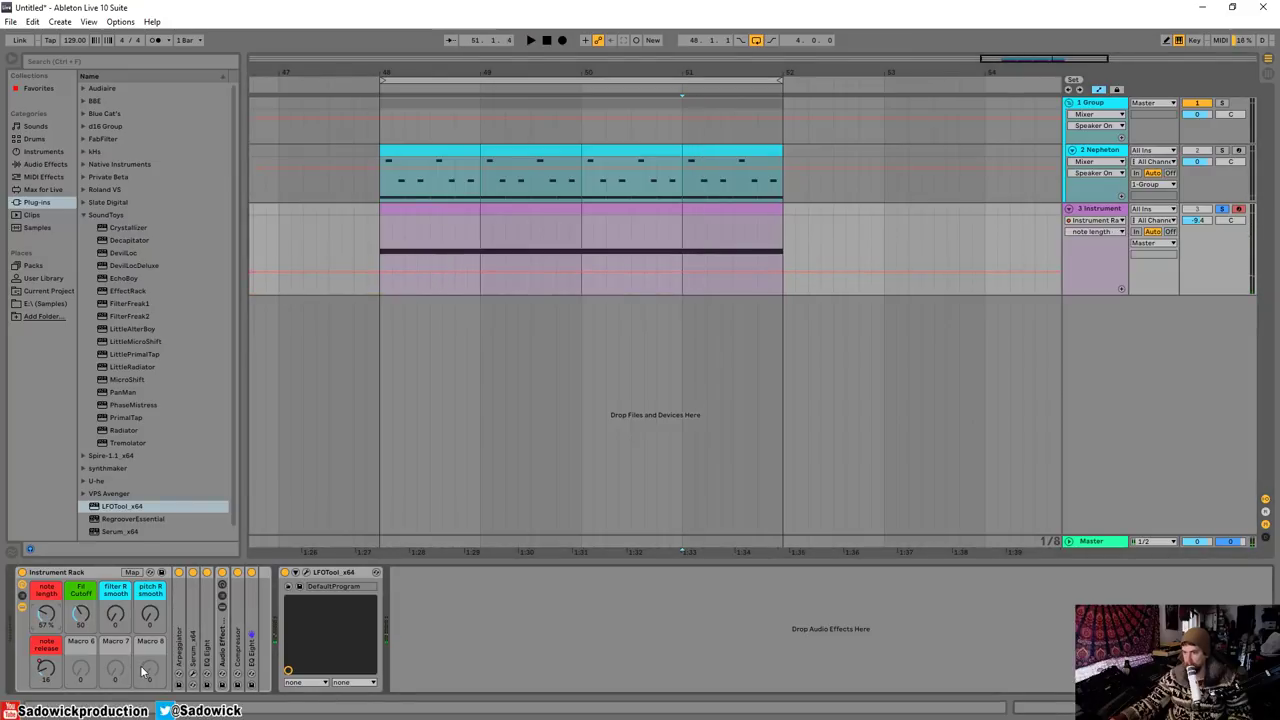
click(47, 670)
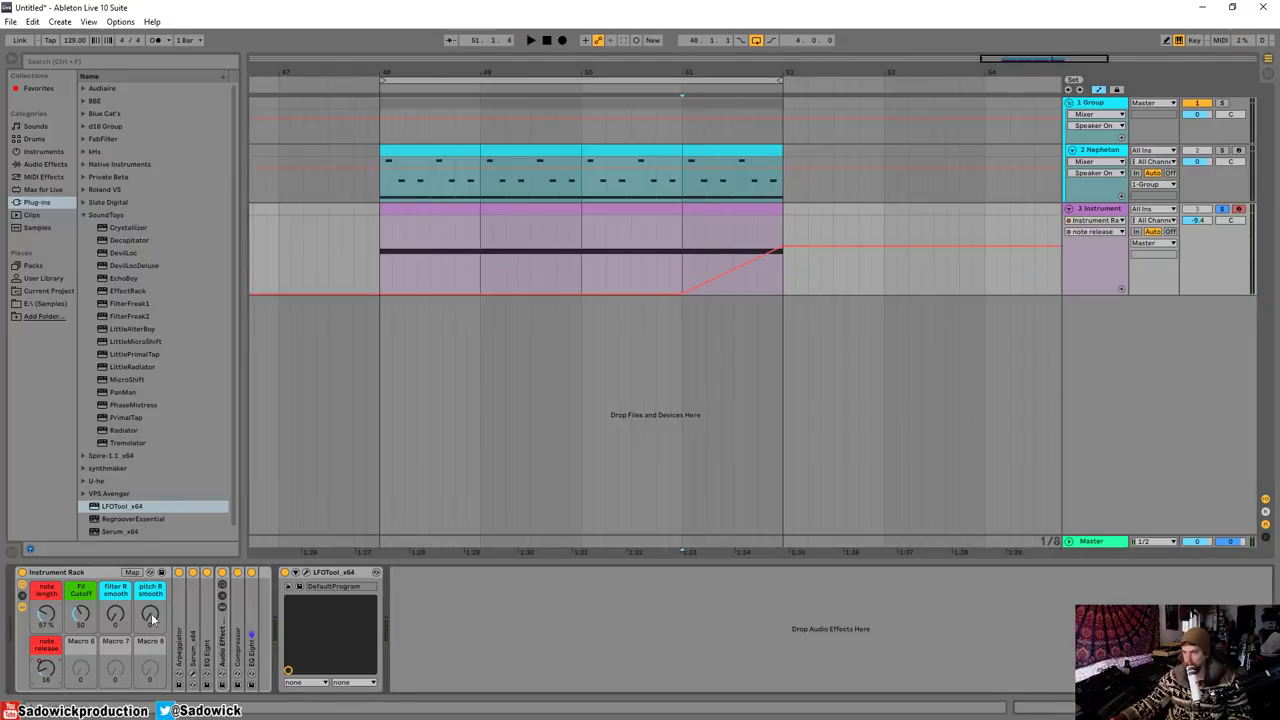
click(1121, 290)
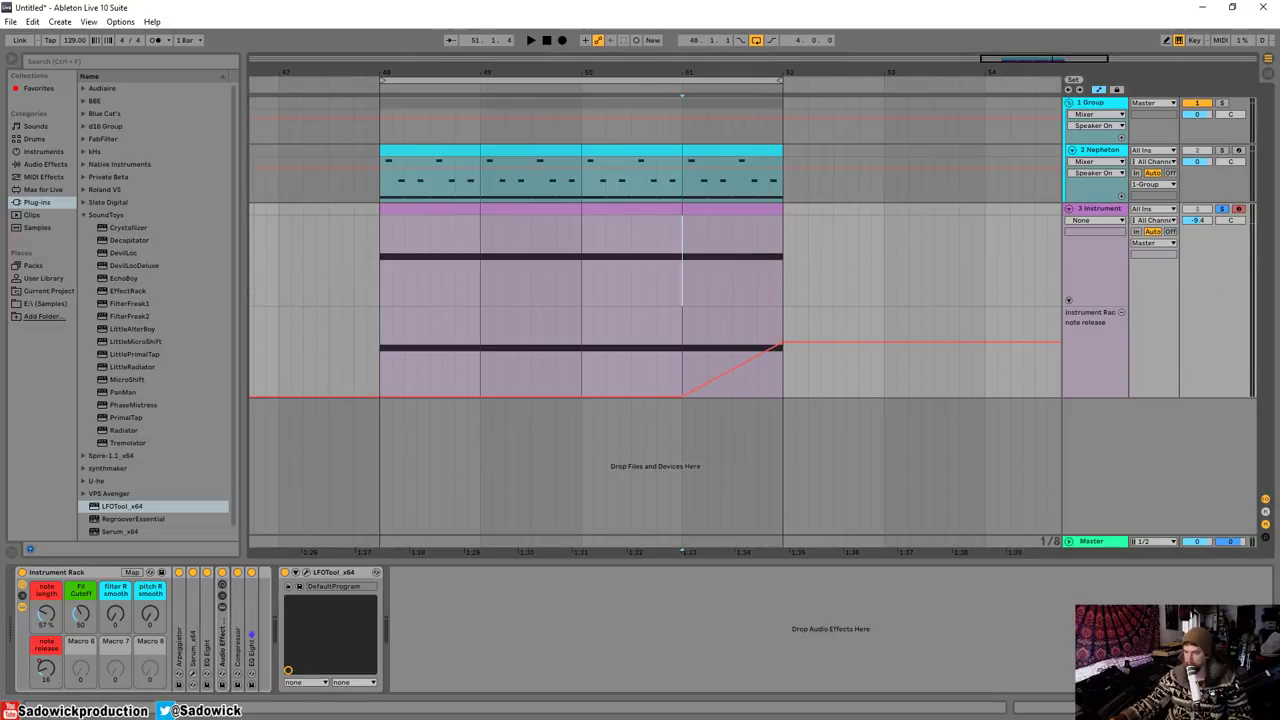
- Draw two rising note length steps on beats 3 and 4 of bar 48, the first at about 79%, and audition them
click(58, 619)
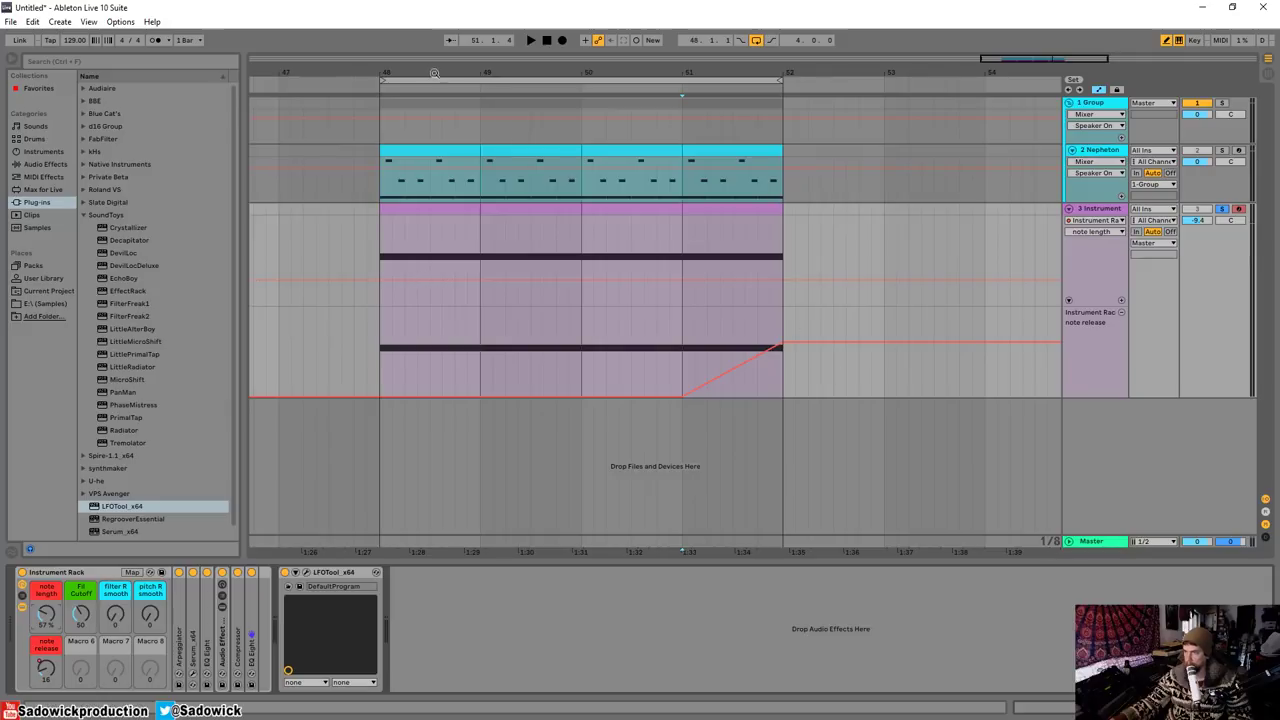
drag(434, 73, 434, 50)
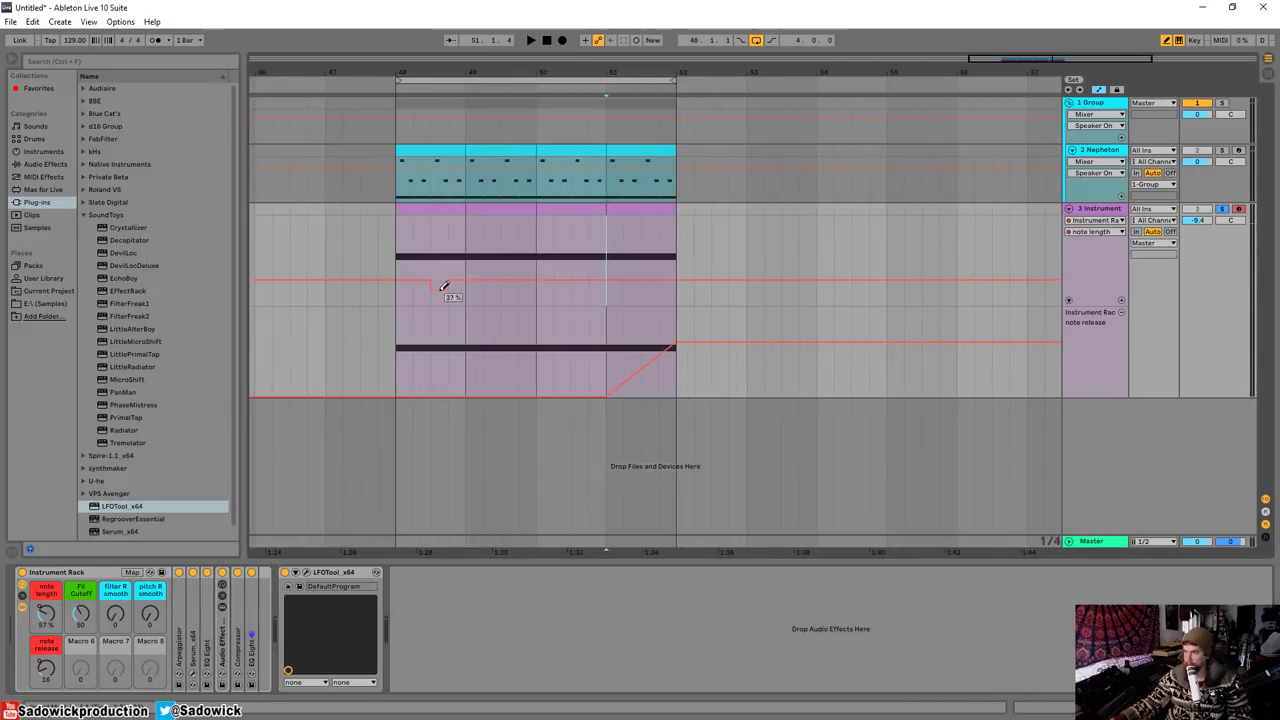
click(435, 206)
key(space)
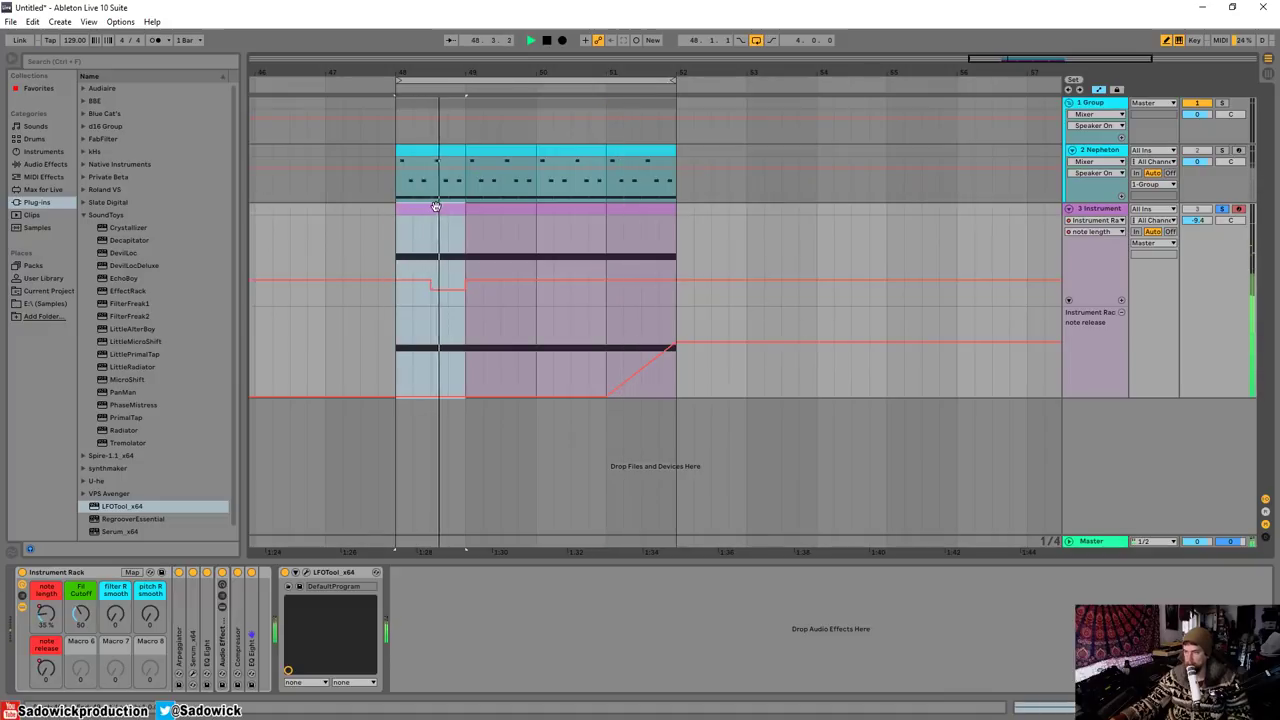
key(space)
click(453, 267)
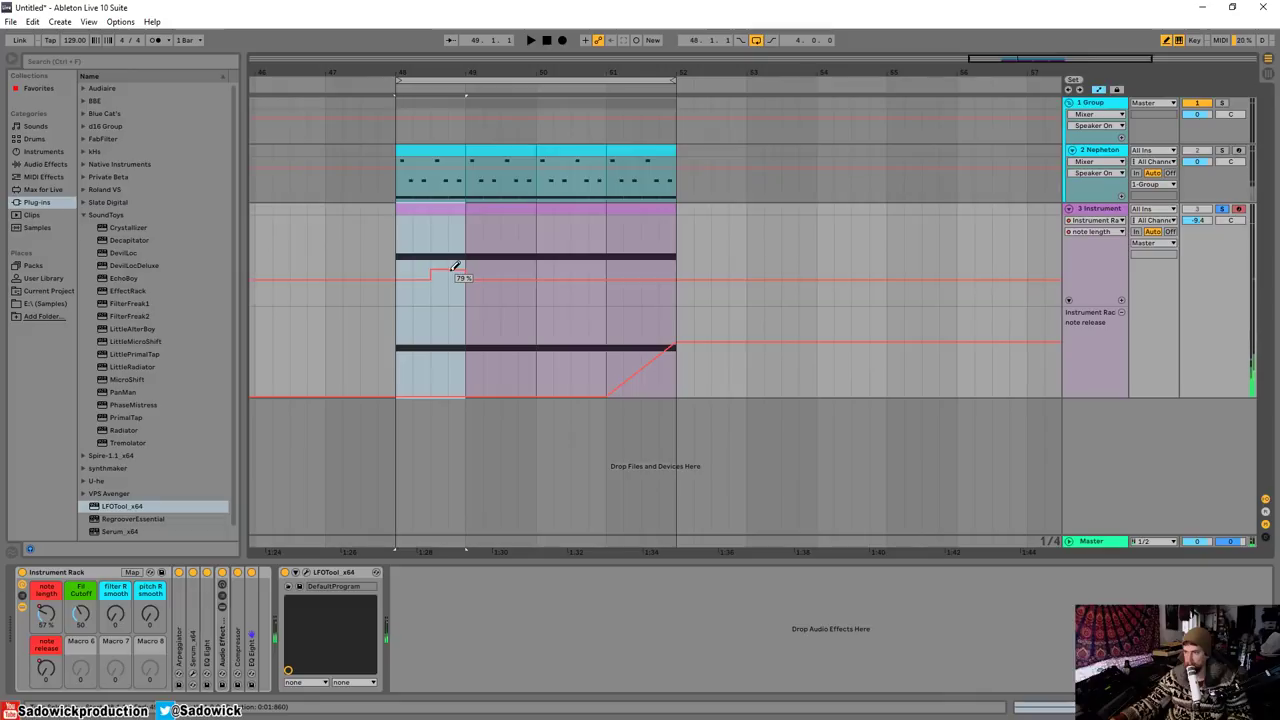
drag(453, 267, 456, 263)
key(space)
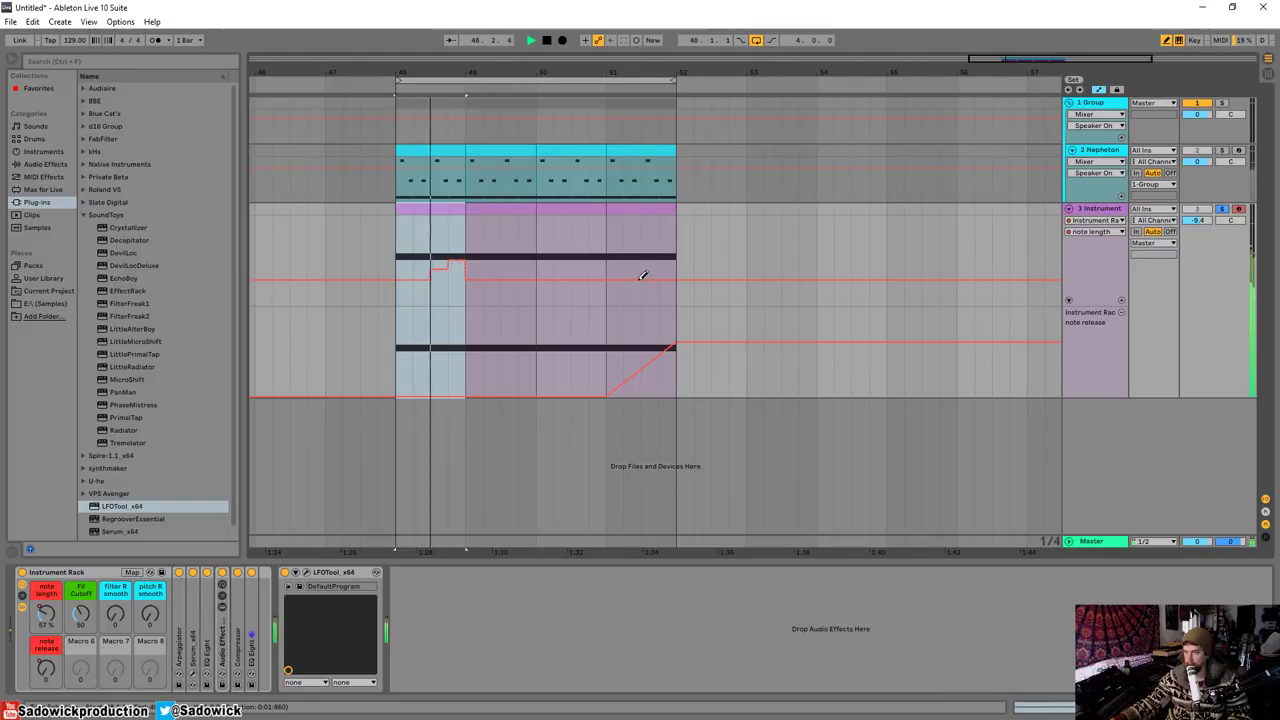
- Duplicate the note length automation of bars 48 and 49 onto bars 50 and 51
key(space)
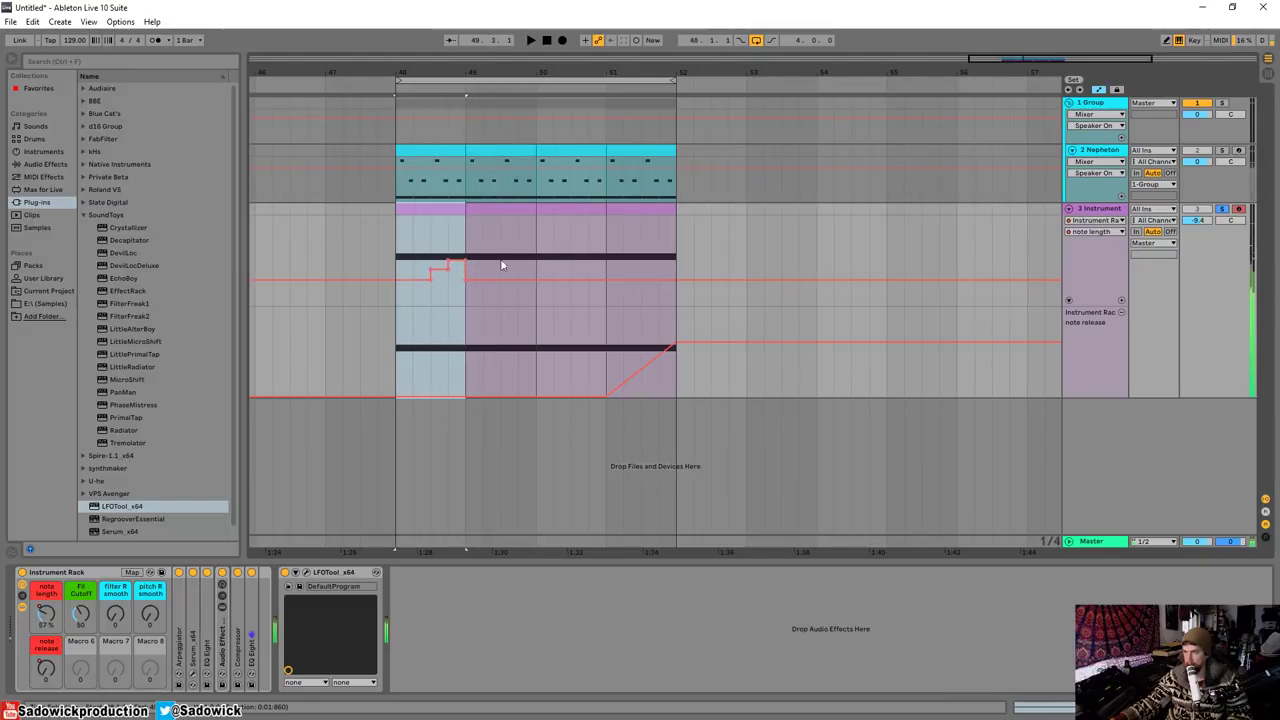
drag(537, 246, 400, 245)
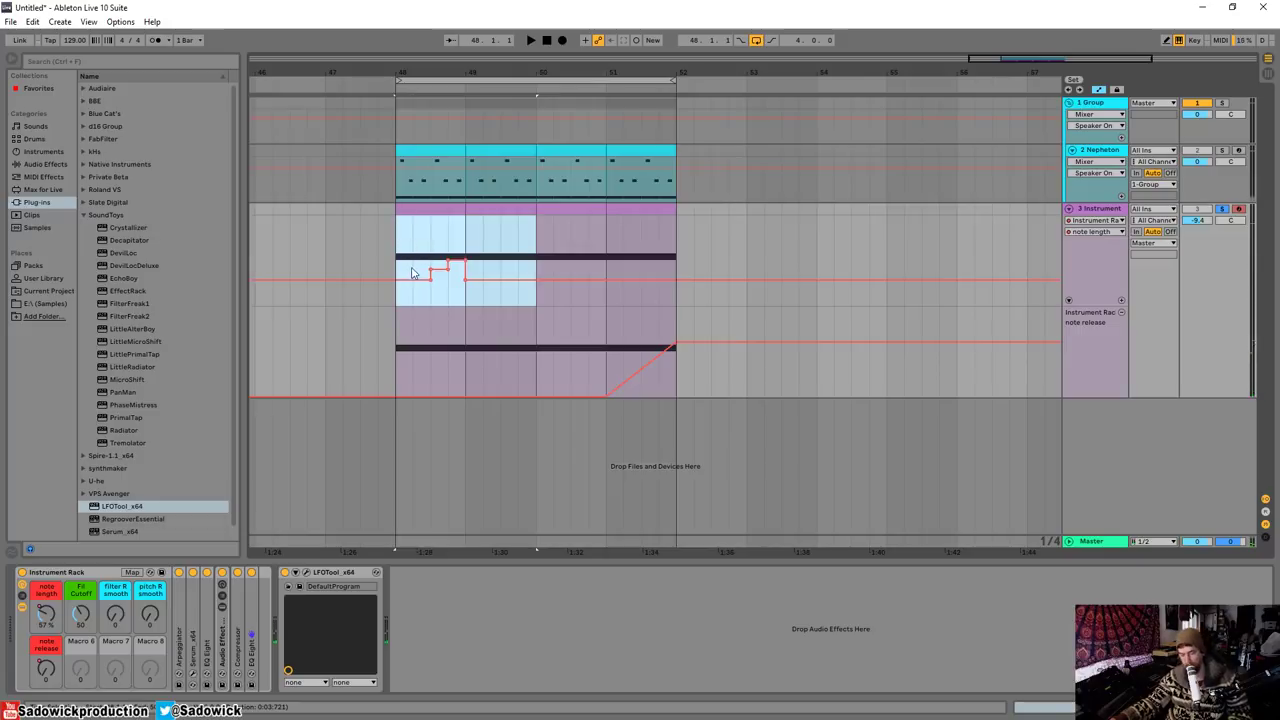
key(ctrl+d)
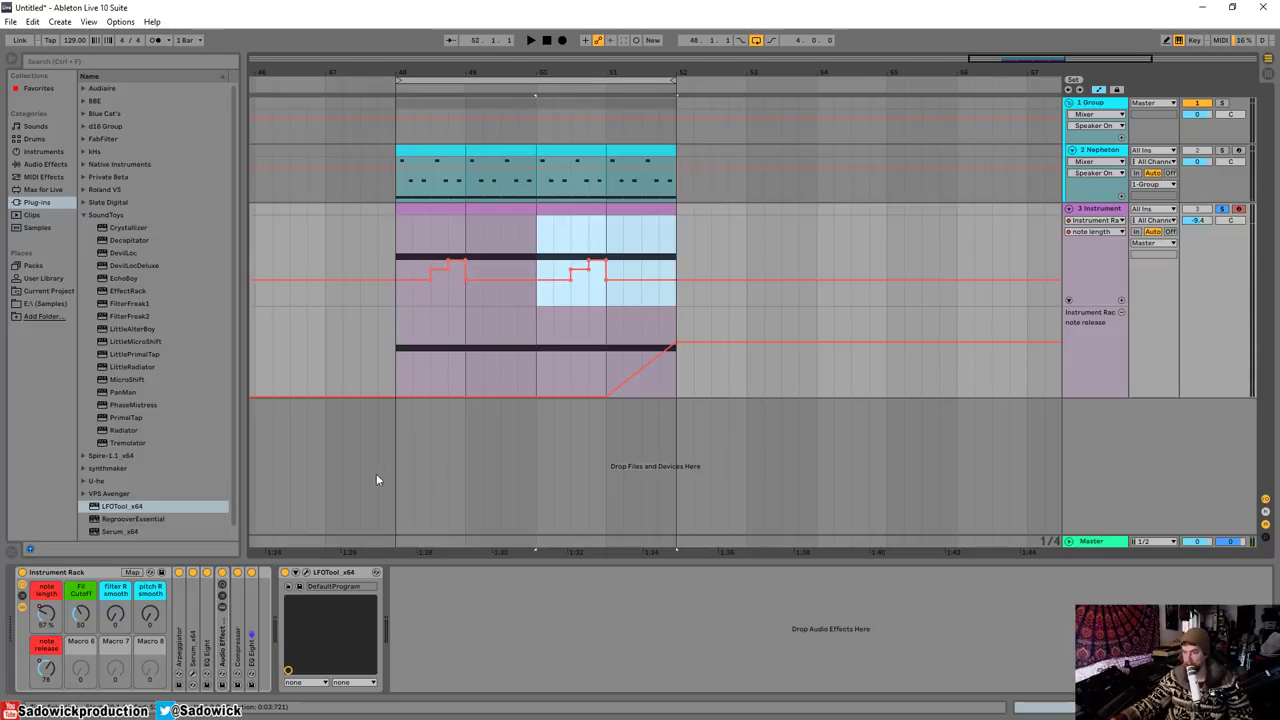
- Audition the filter R smooth macro, then give the note length automation its own lane and reduce the lane heights
click(116, 617)
key(space)
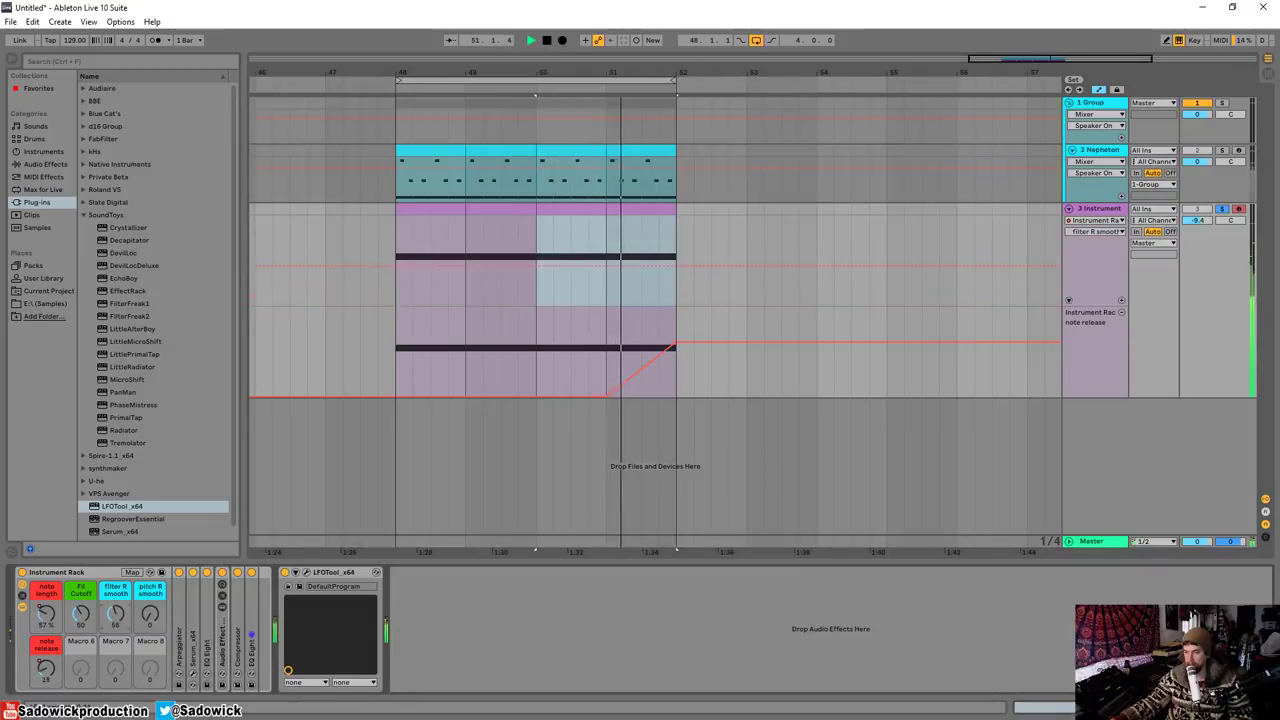
key(space)
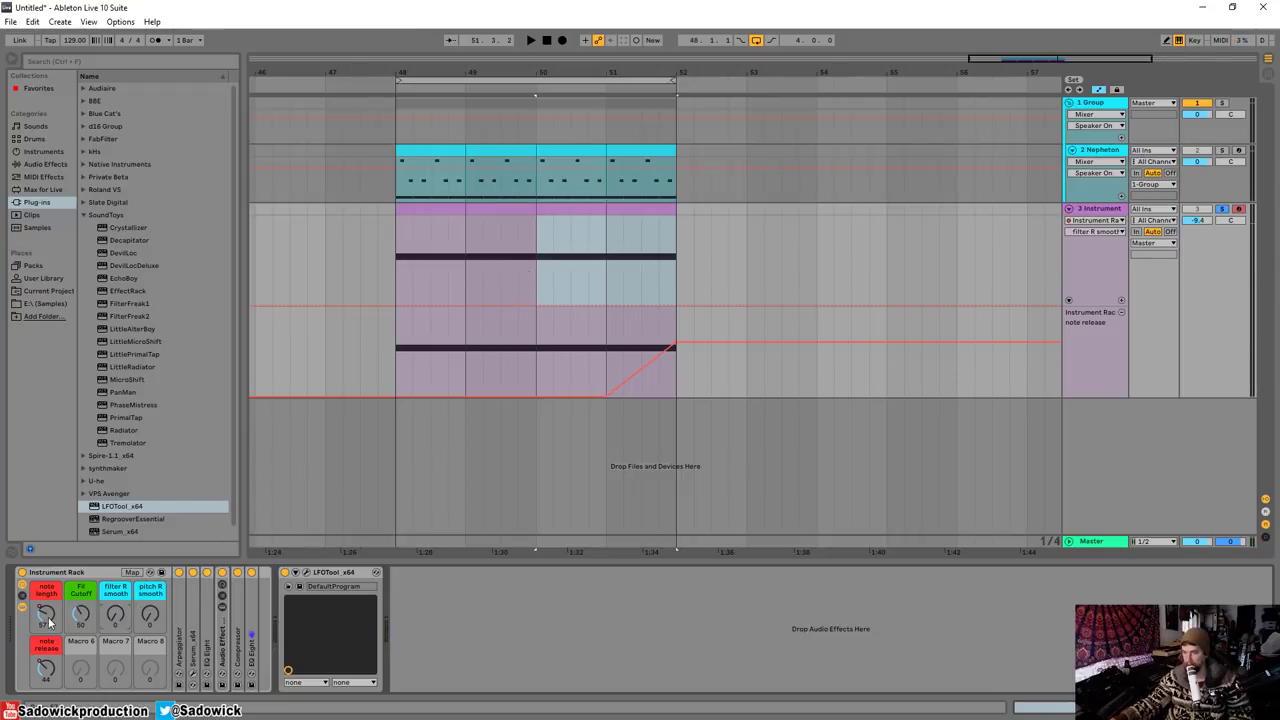
click(1119, 300)
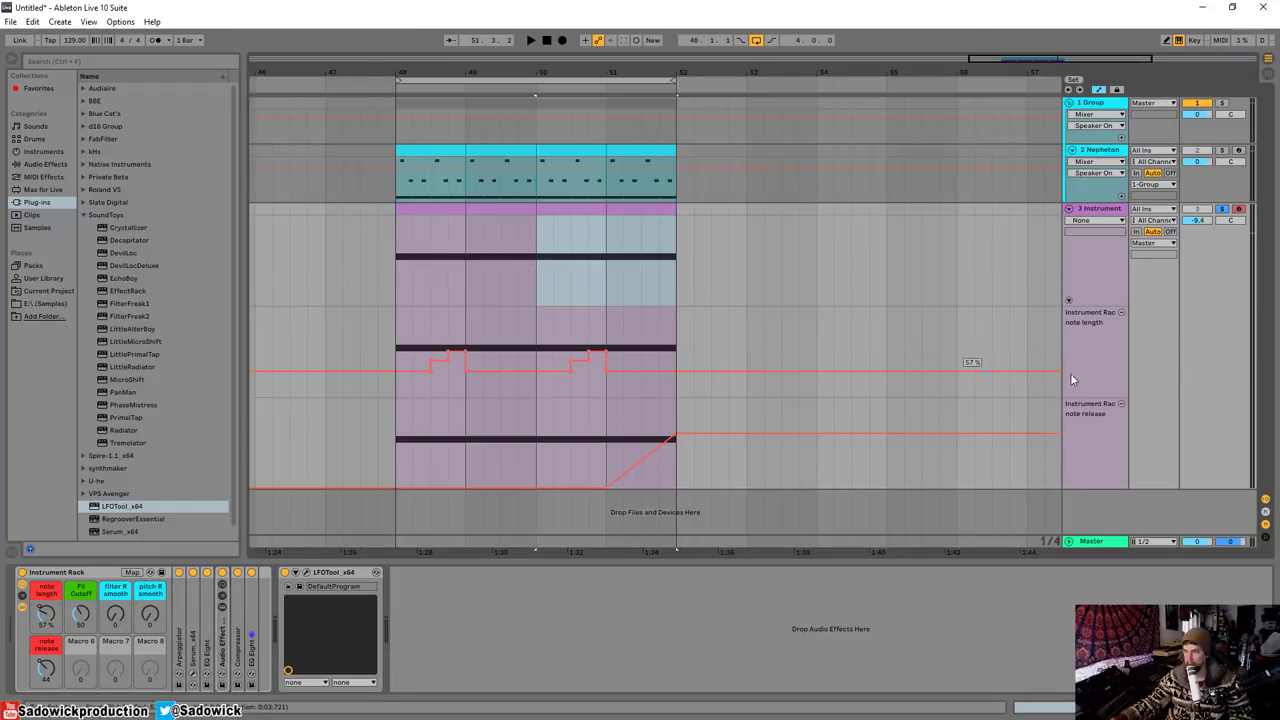
scroll(1200, 288, down, 2)
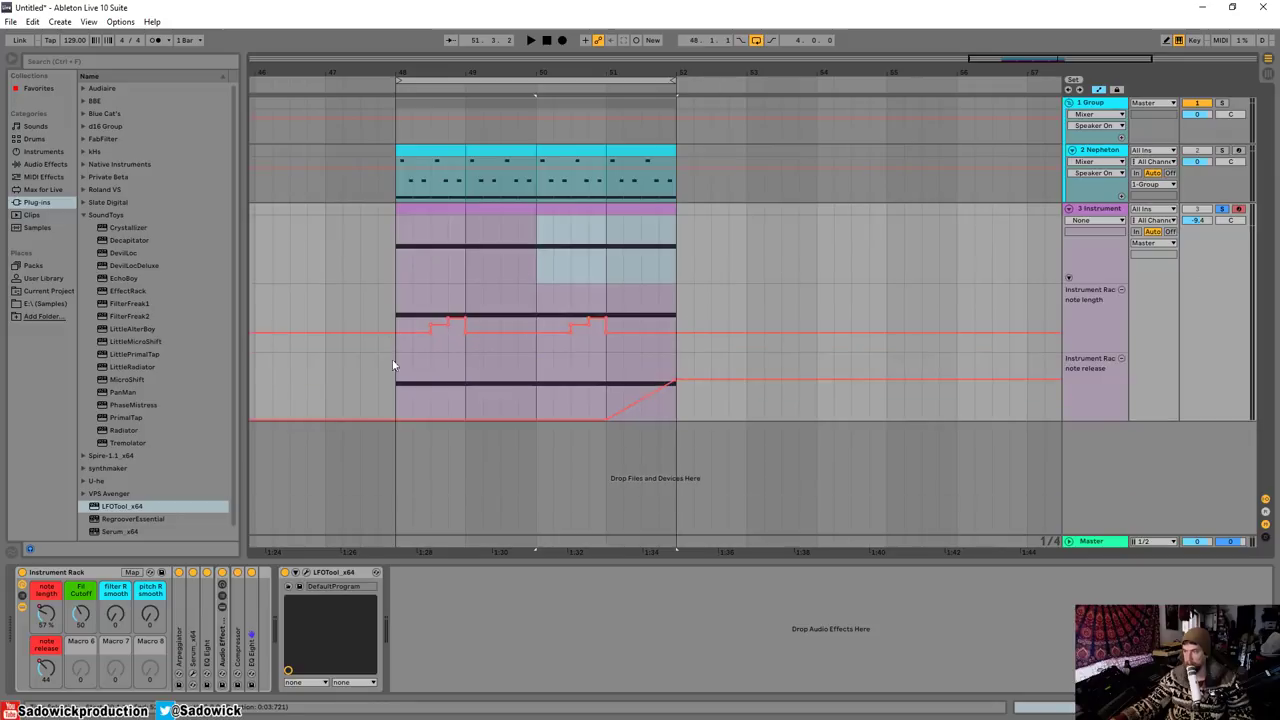
- Draw filter R smooth automation steps over the last two beats of bars 49 and 51, lowering the bar 49 step after listening
click(116, 616)
drag(509, 254, 522, 253)
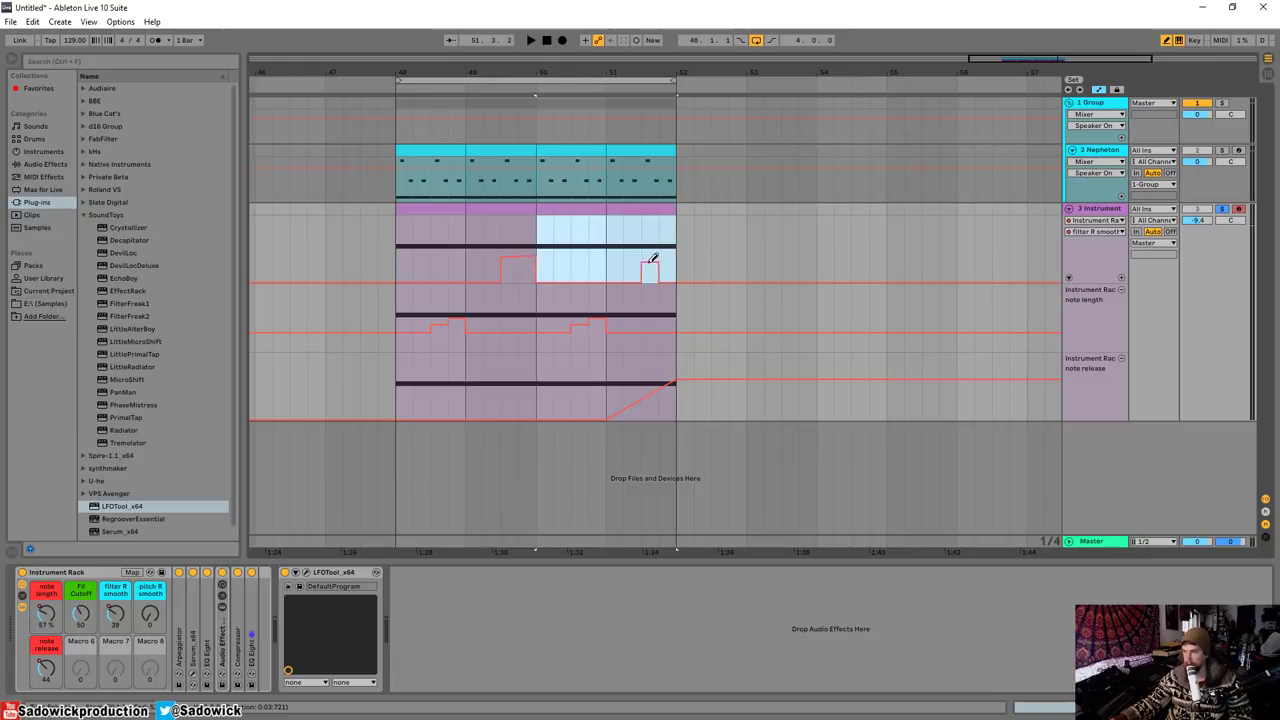
click(438, 206)
key(space)
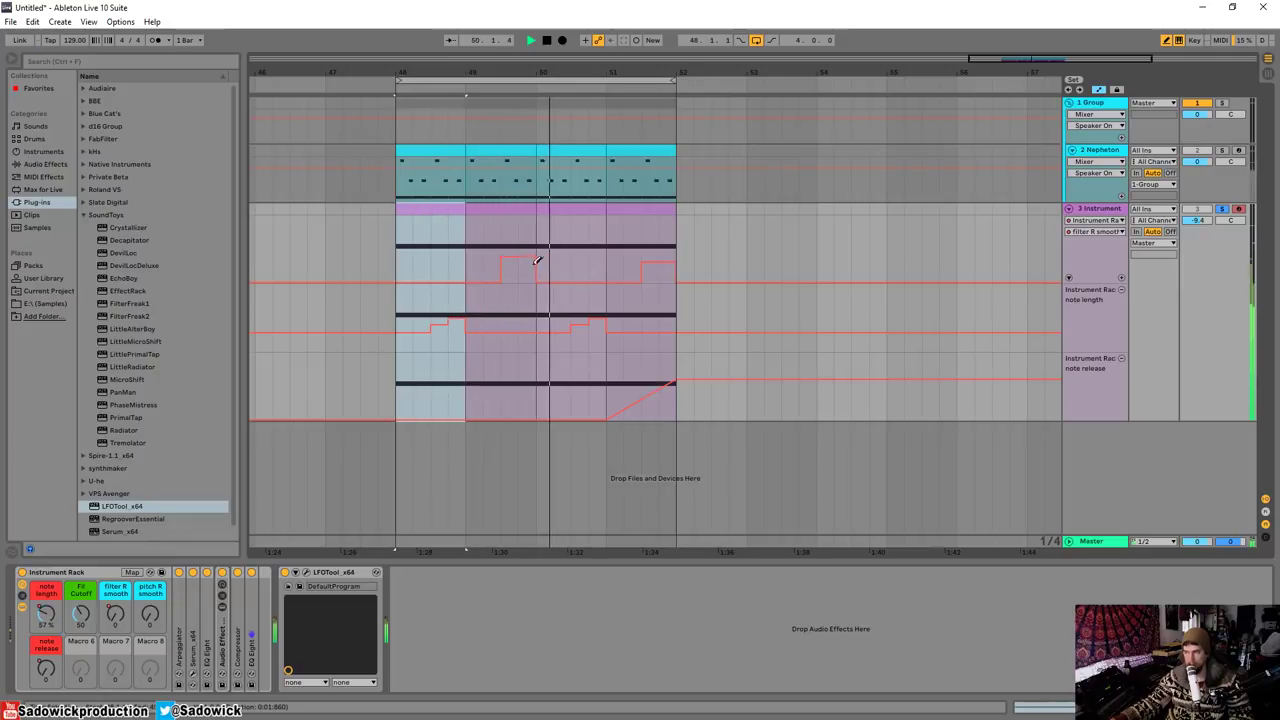
key(space)
drag(532, 253, 522, 261)
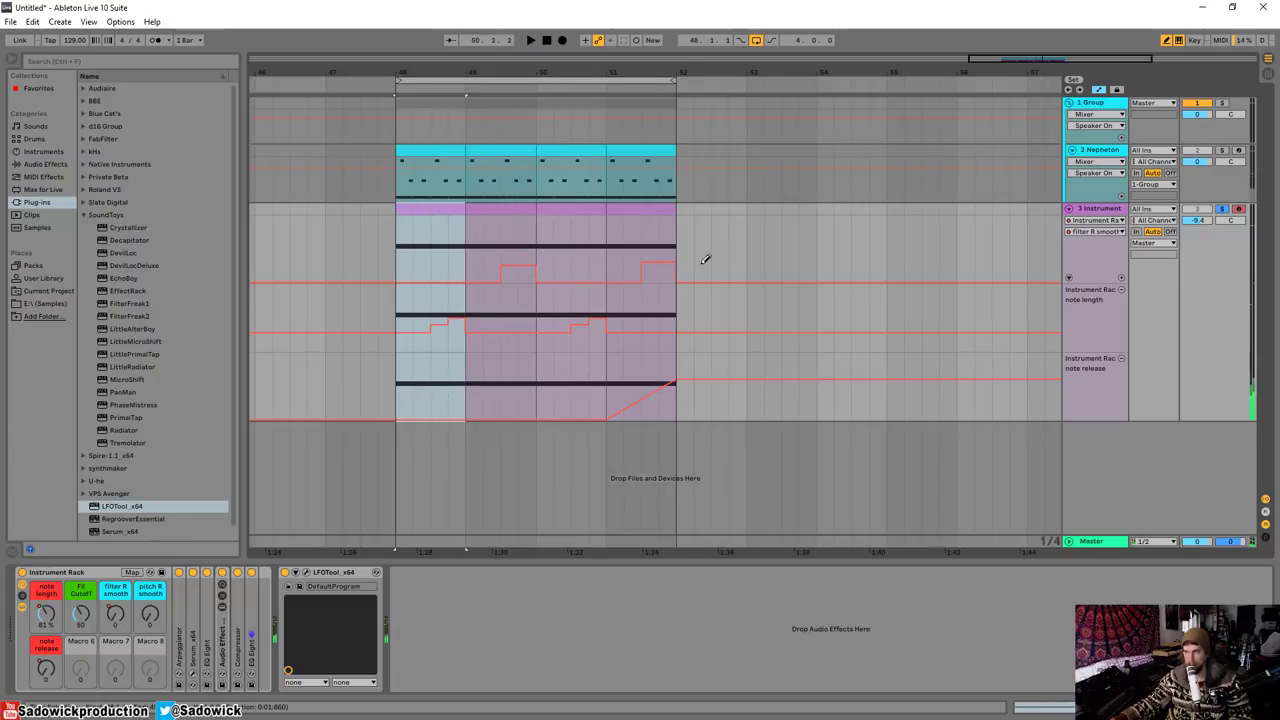
key(space)
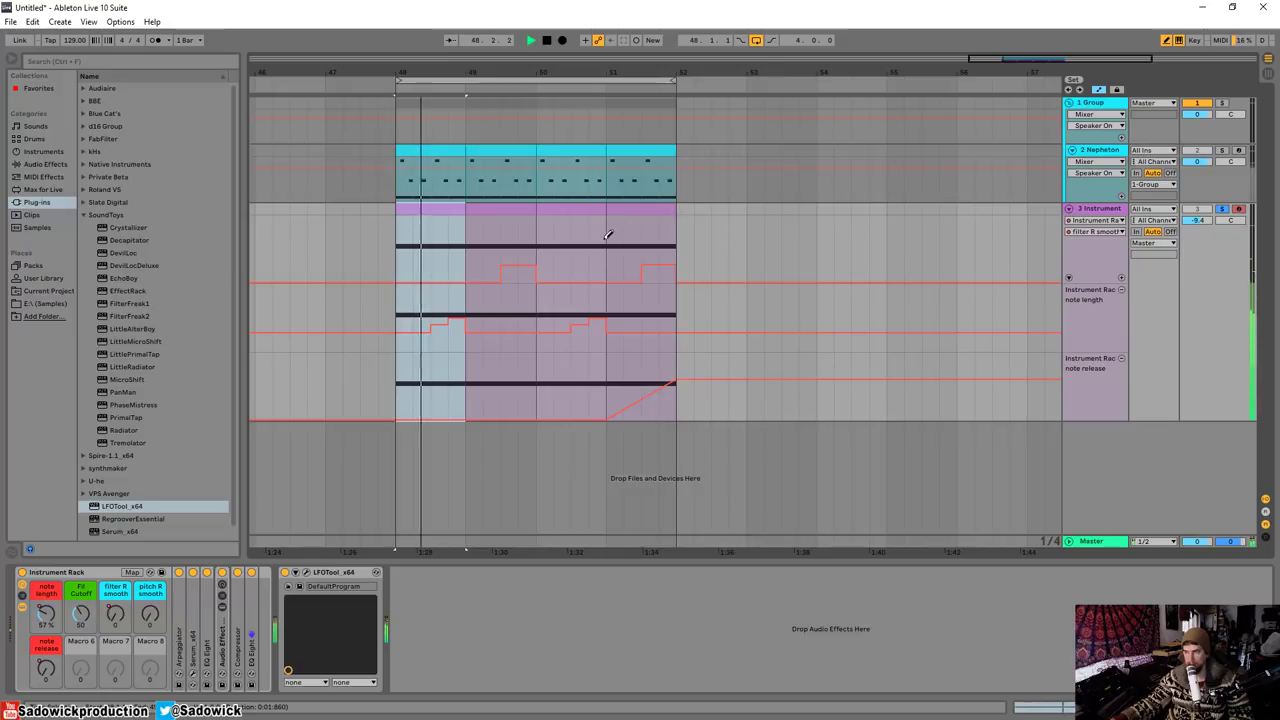
- Raise the filter R smooth automation on beat 4 of bar 49 to about 95 and audition it
drag(531, 237, 532, 229)
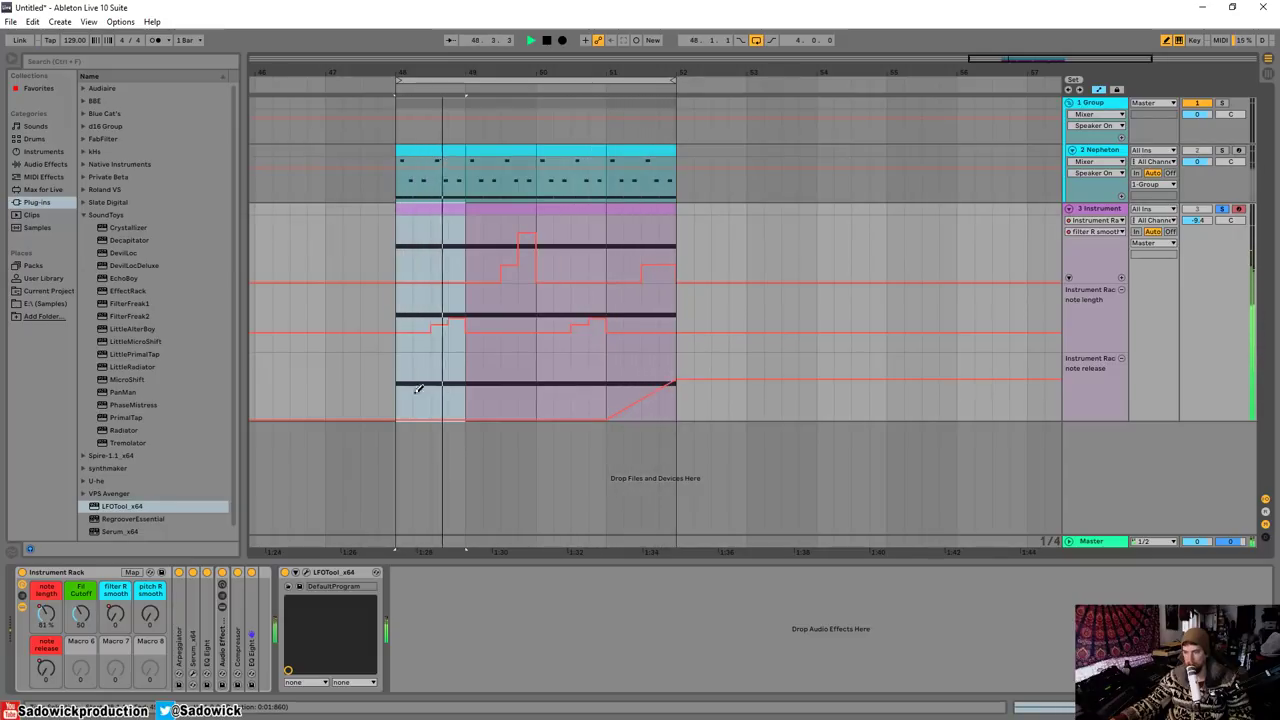
key(space)
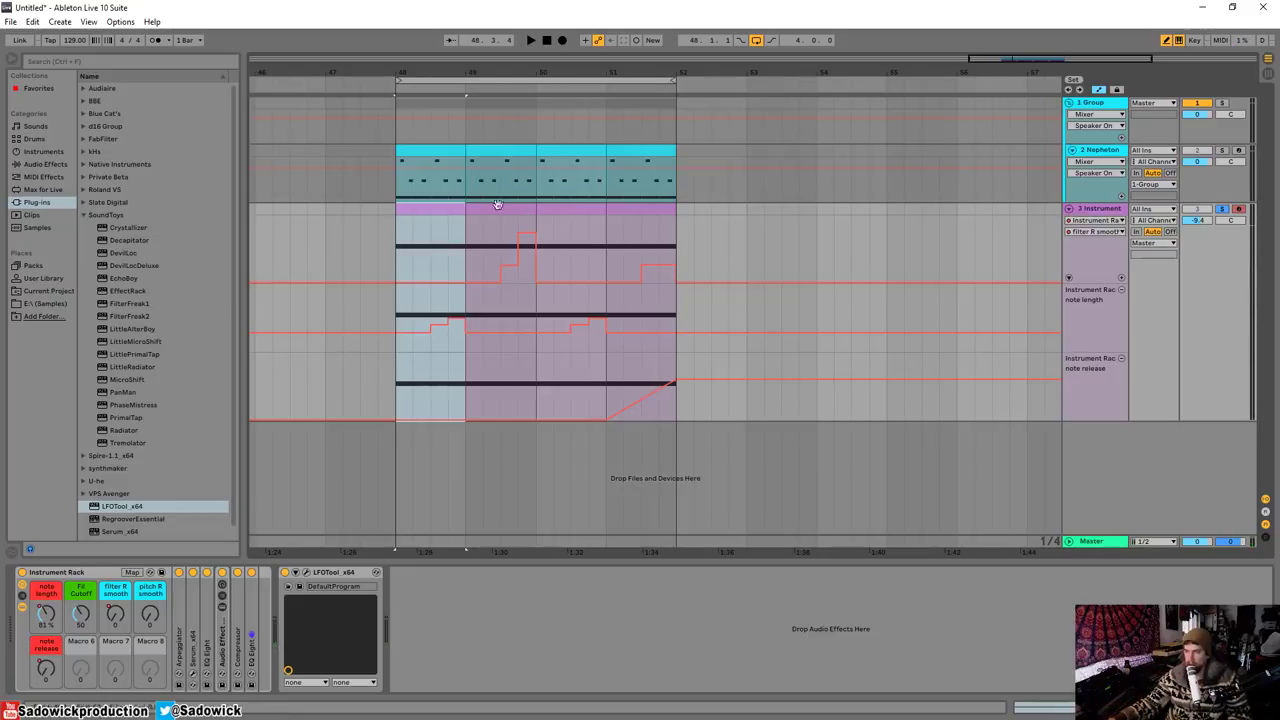
key(space)
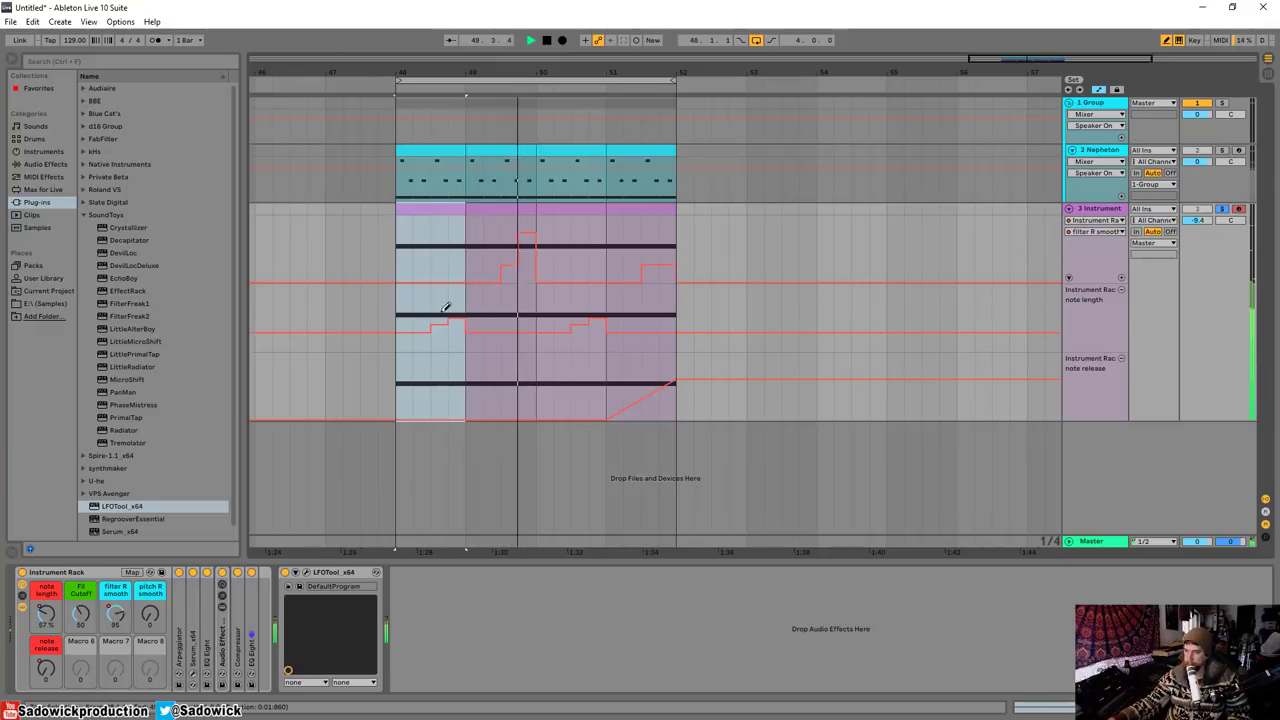
- Give the filter R smooth automation its own lane and draw a pitch R smooth step over the last two beats of bar 51
click(151, 617)
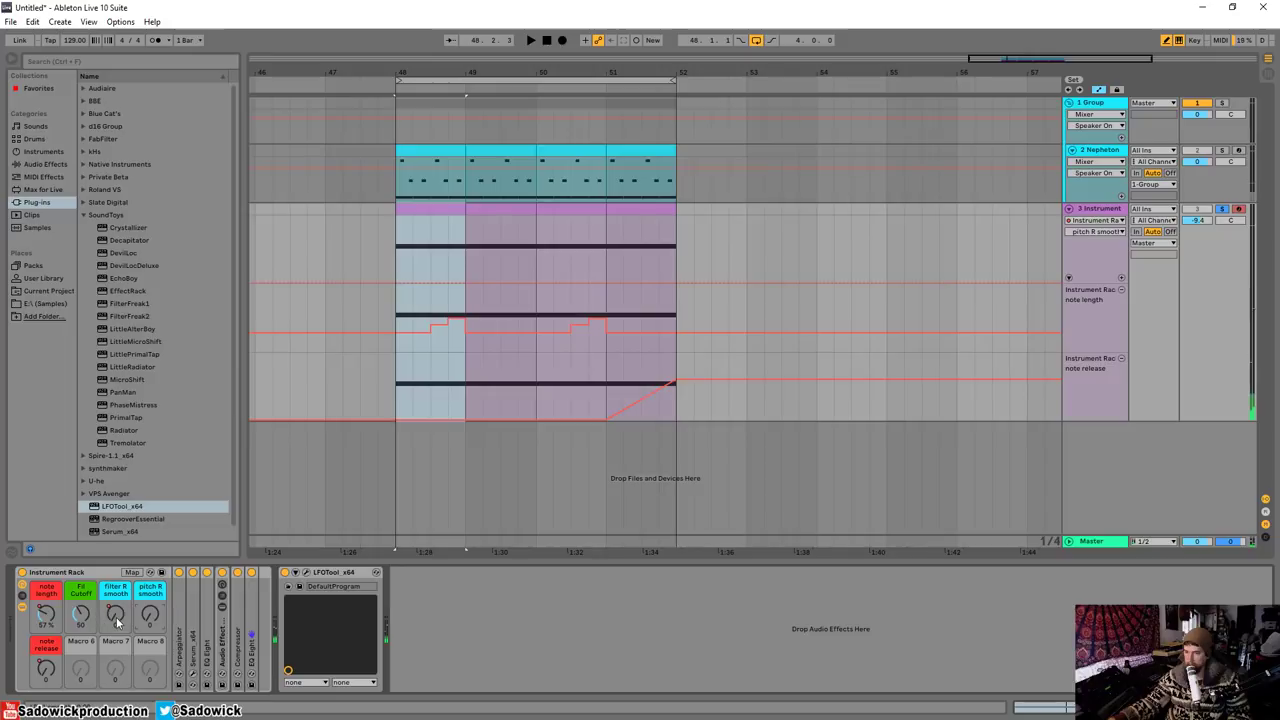
click(1121, 279)
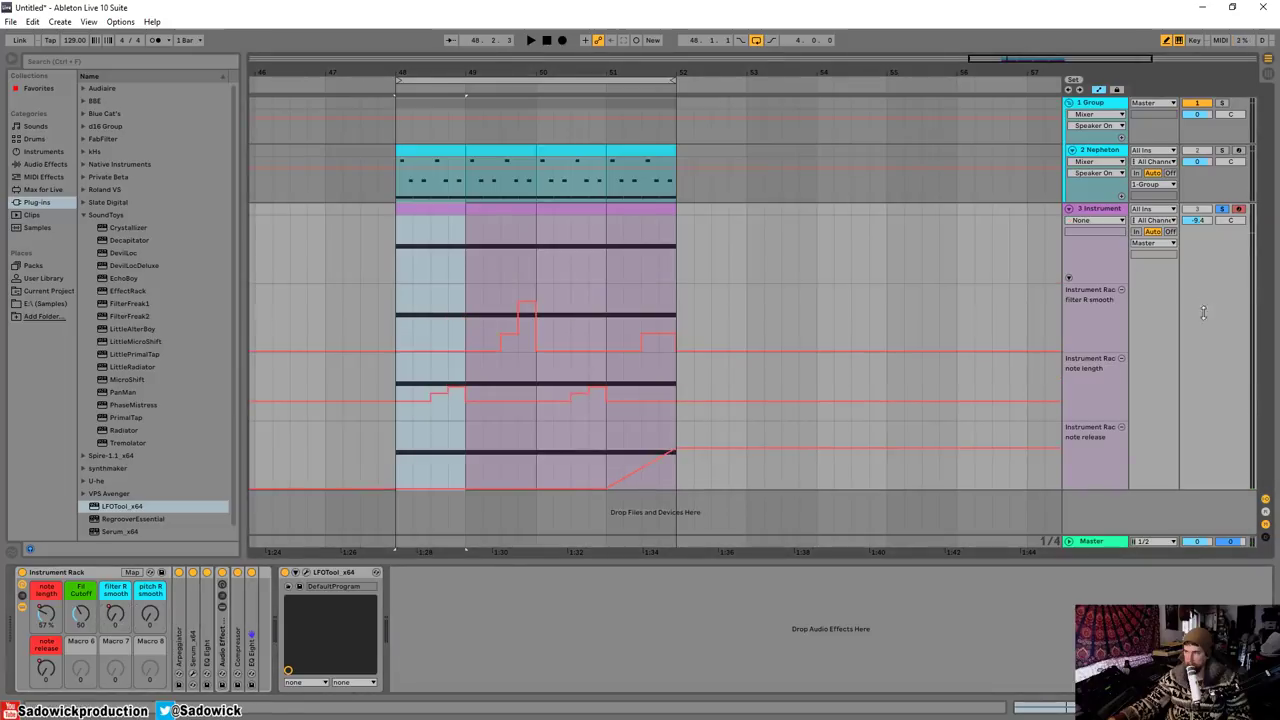
click(151, 617)
key(space)
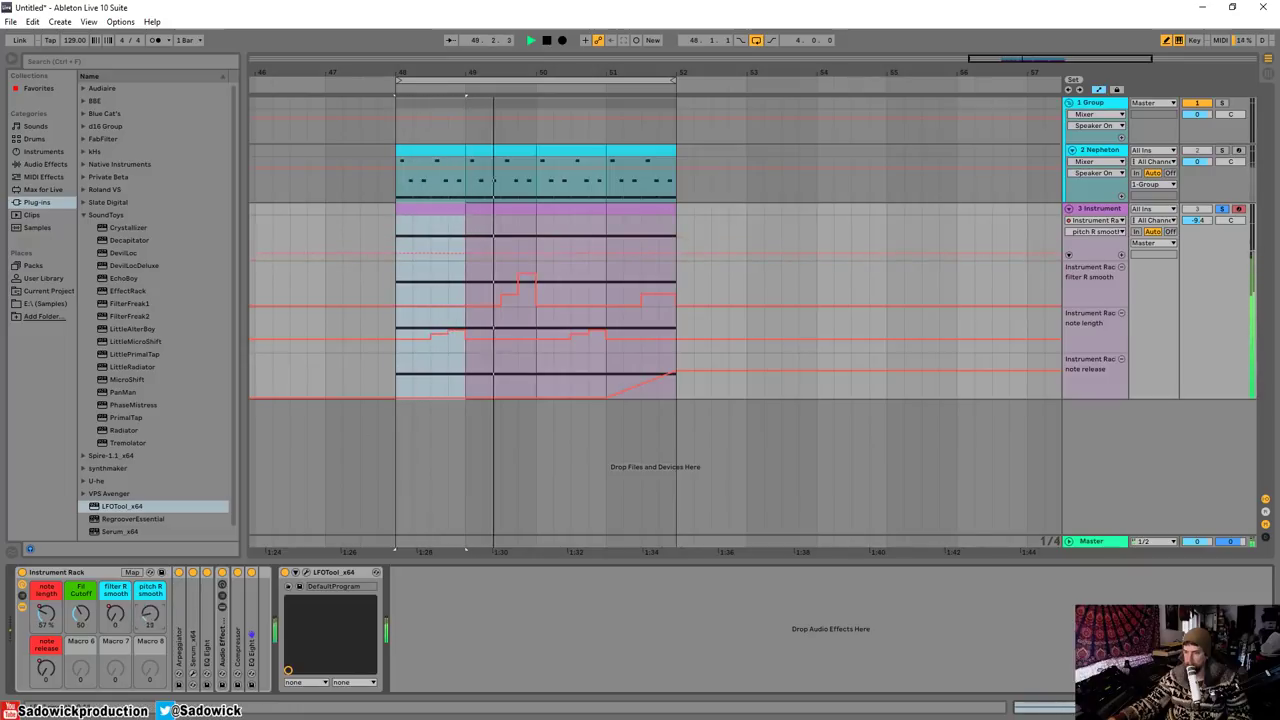
click(671, 244)
drag(671, 244, 657, 244)
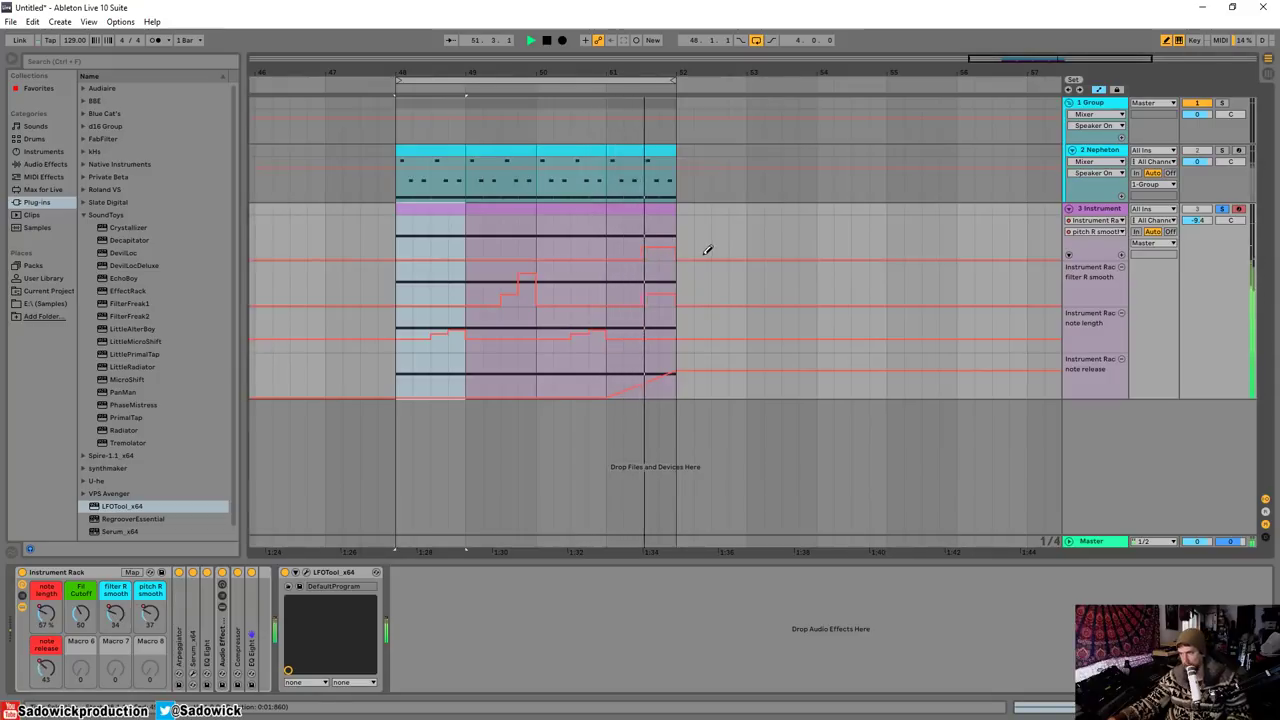
- Give the pitch R smooth and Fil Cutoff automation their own separate lanes beneath the Instrument Rack track
click(82, 616)
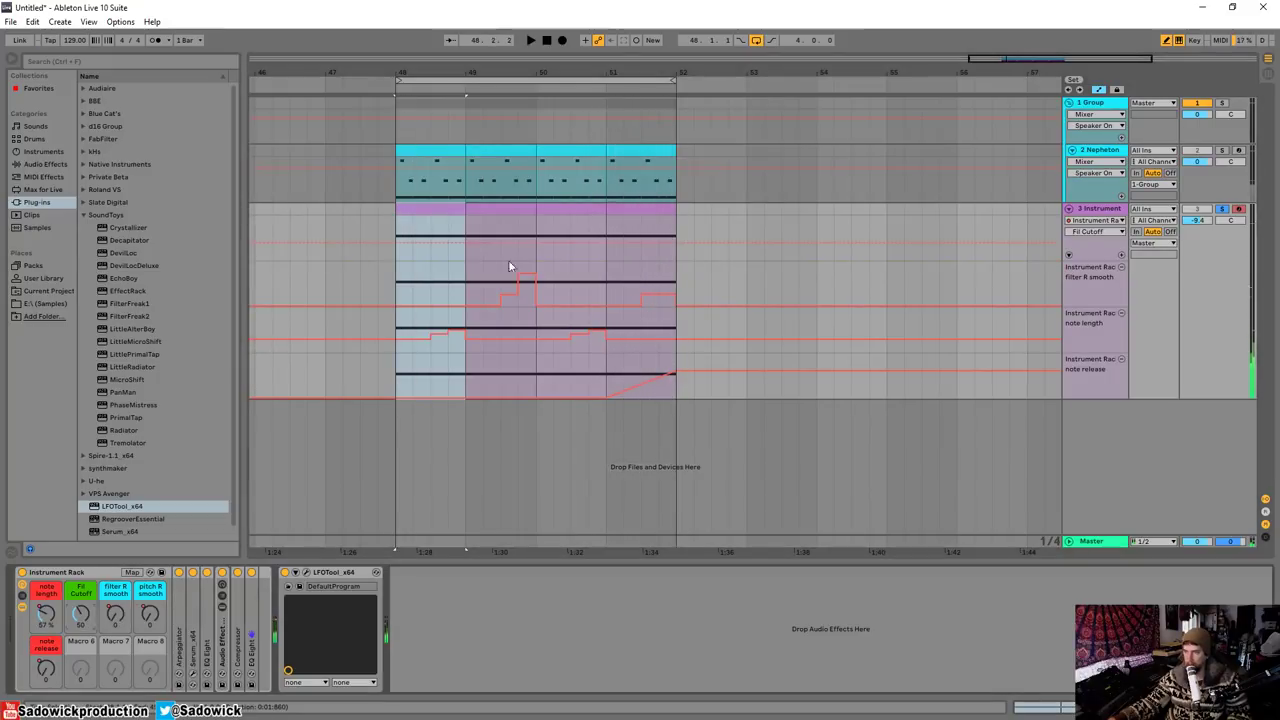
click(147, 616)
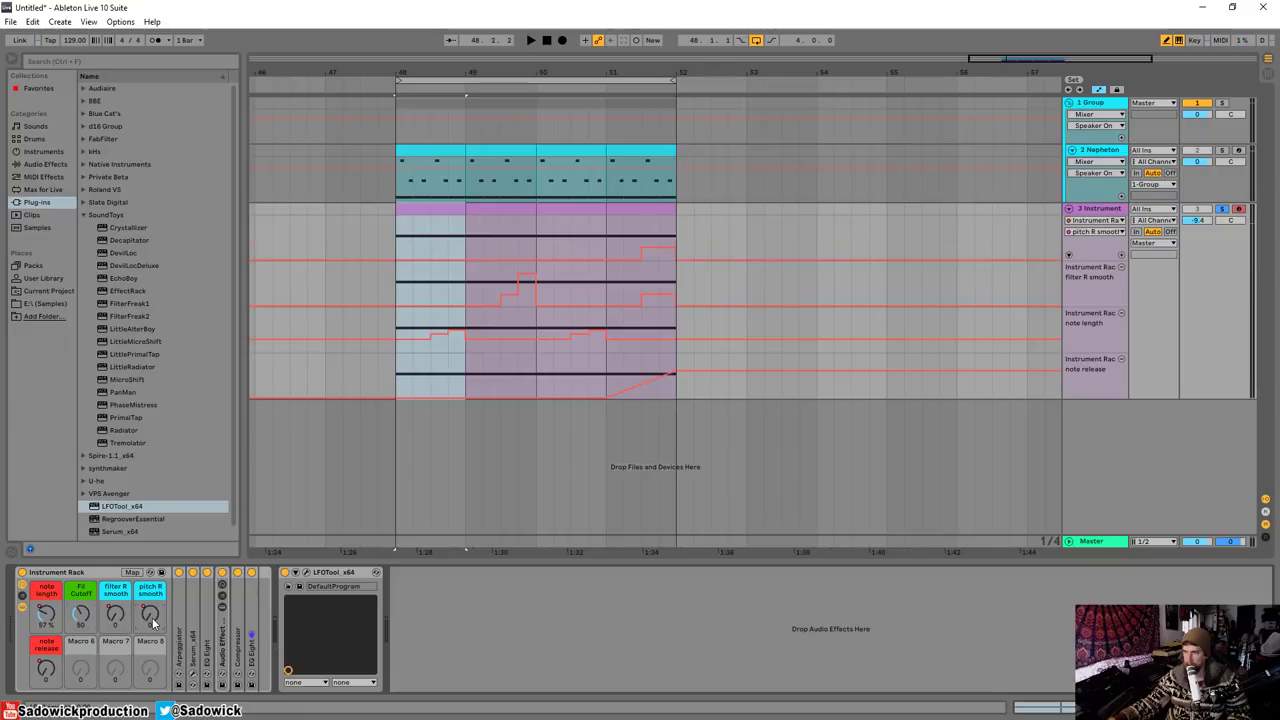
key(space)
click(1121, 258)
click(79, 615)
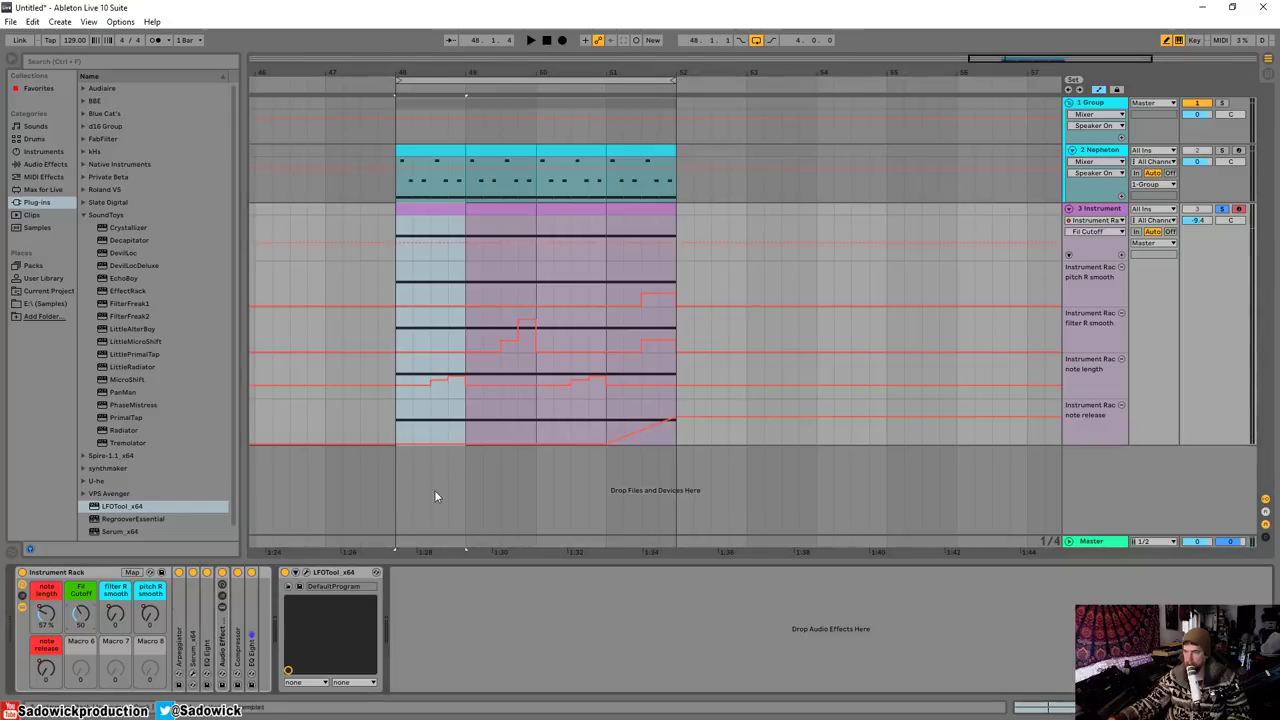
click(1121, 258)
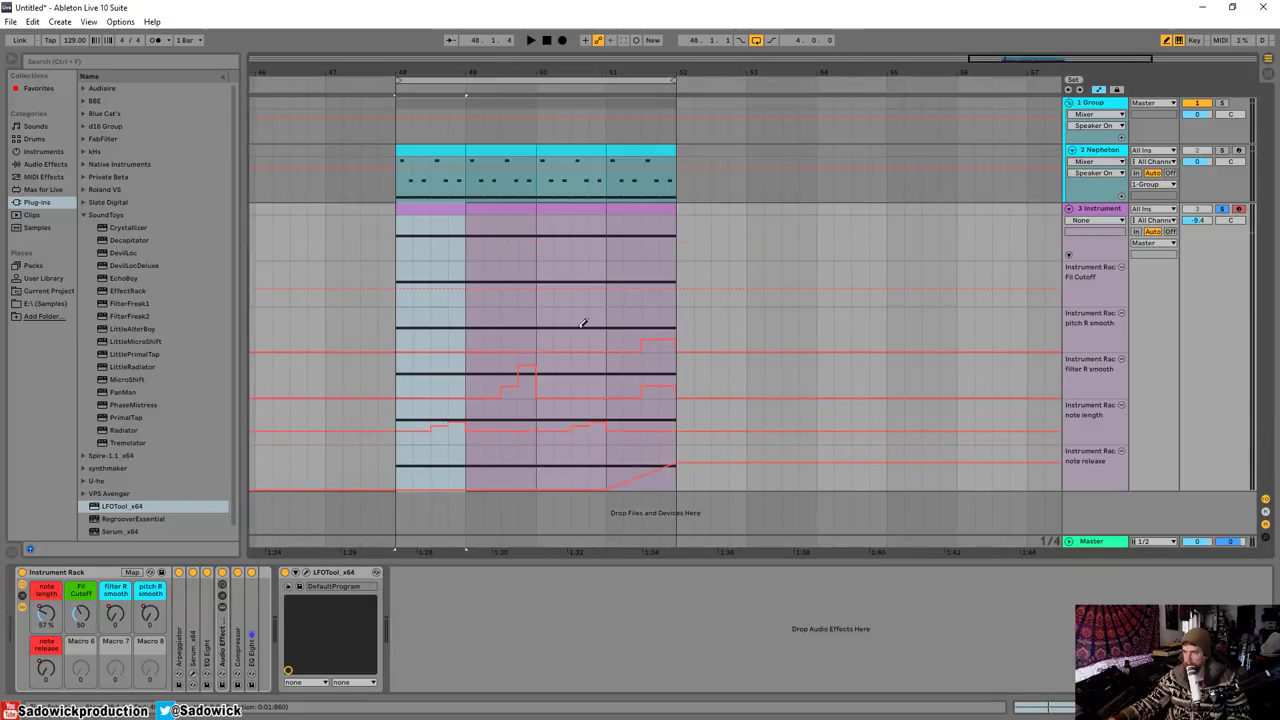
key(space)
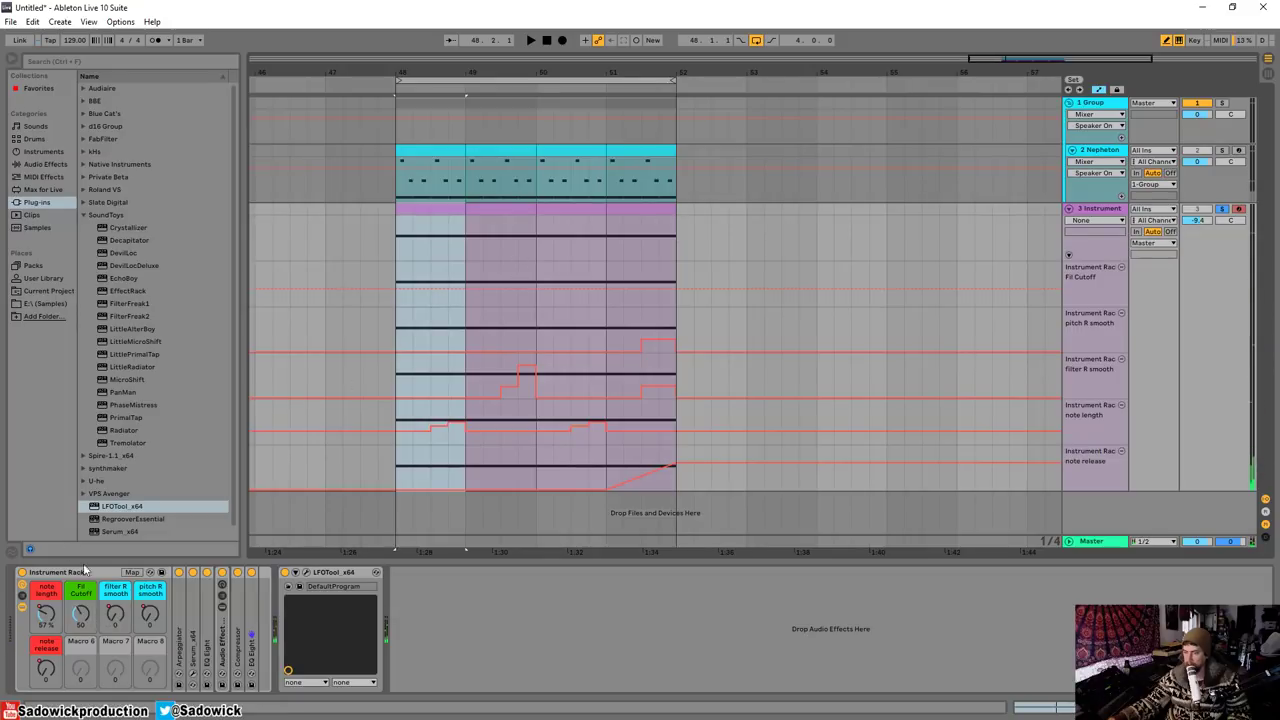
- Set the Fil Cutoff macro to 47 and draw a raised automation step of about 77 over the last two beats of bar 49
click(79, 612)
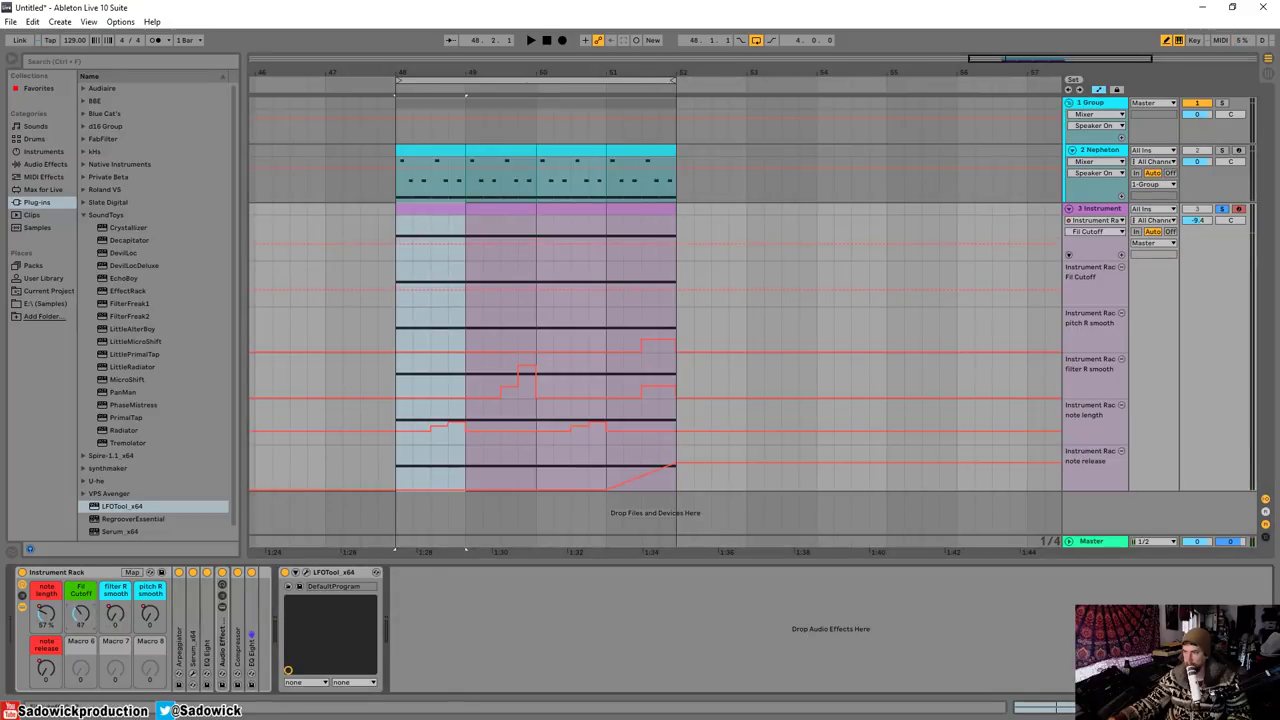
key(space)
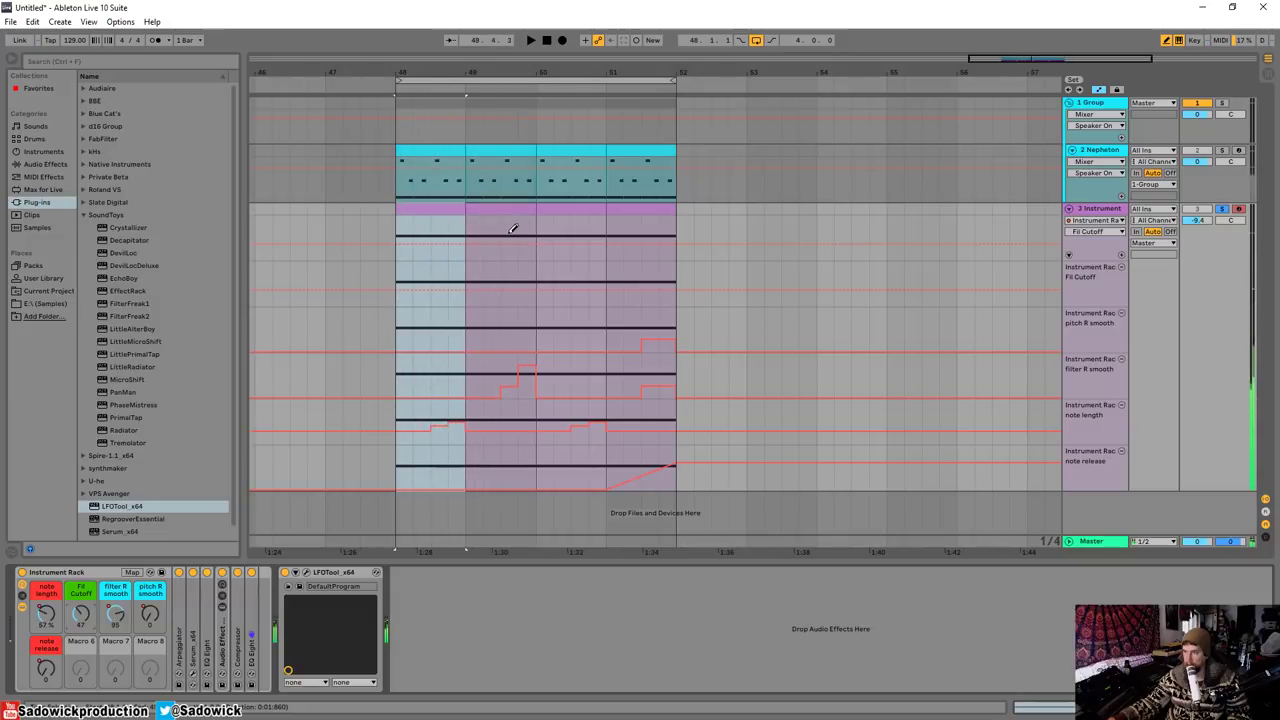
drag(513, 229, 521, 232)
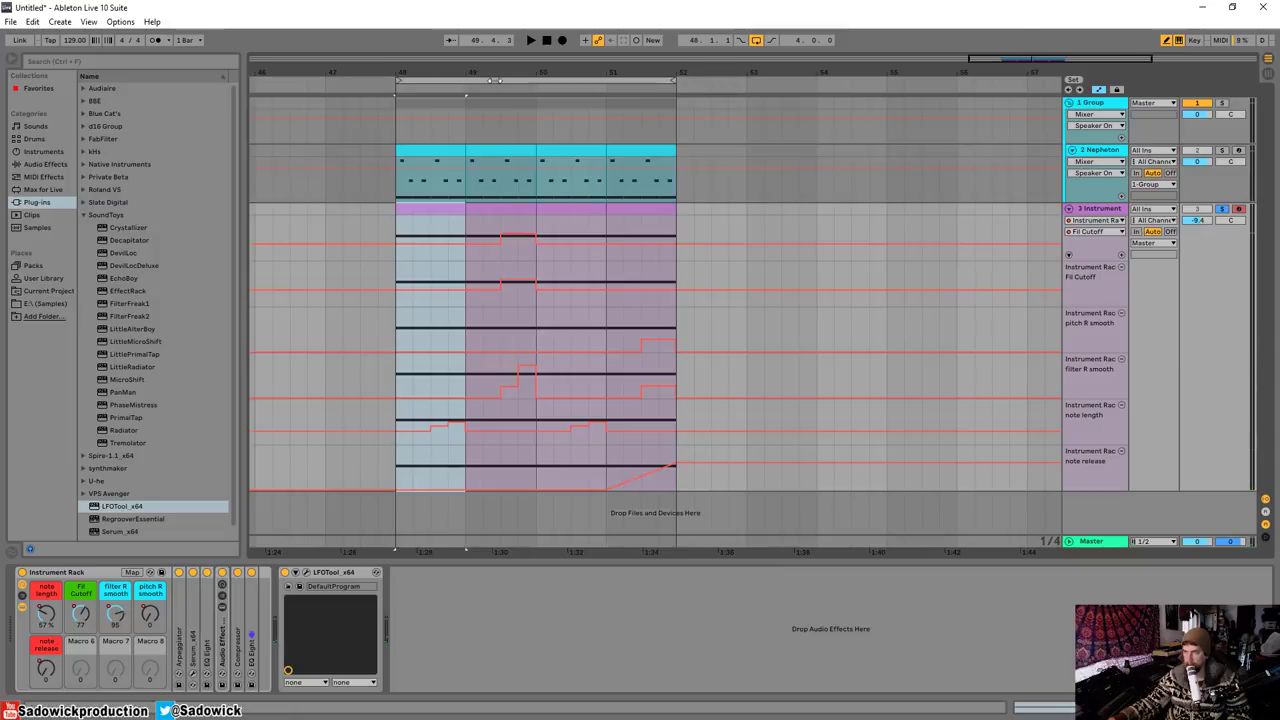
click(490, 85)
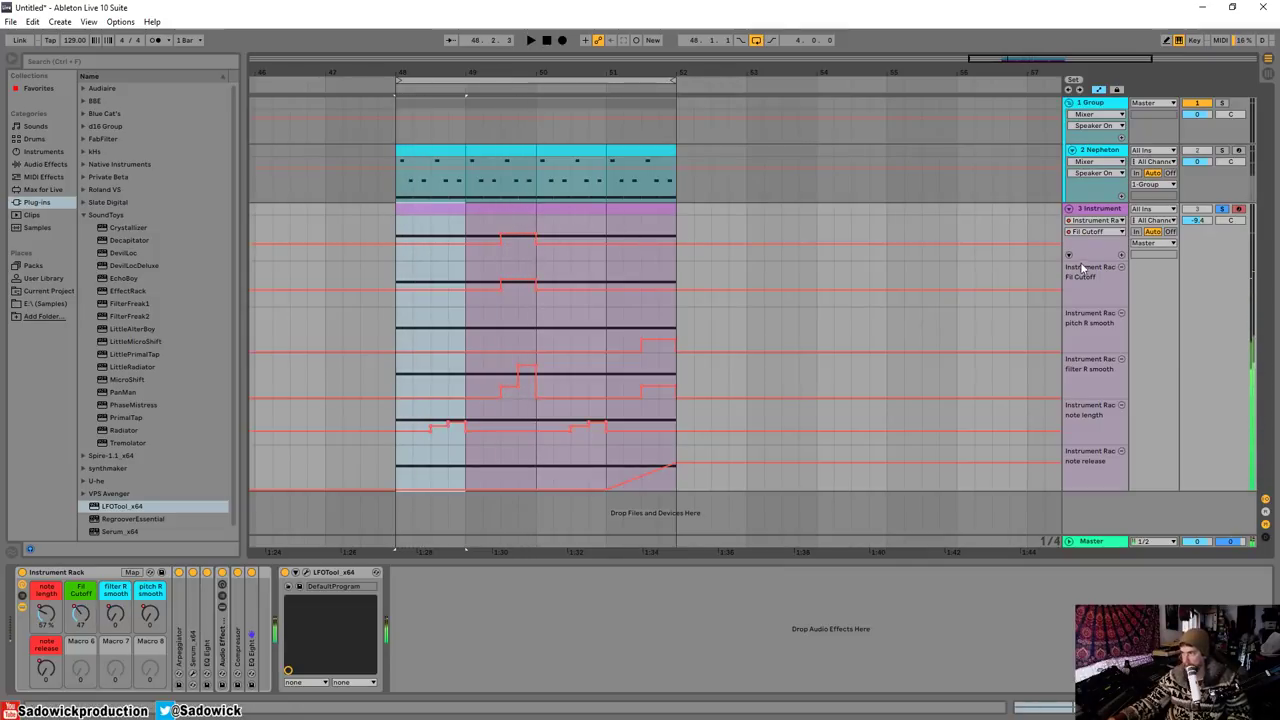
- Enlarge the main Fil Cutoff lane and reshape the bar 49 step into a curved rise while auditioning it
drag(1093, 260, 1092, 351)
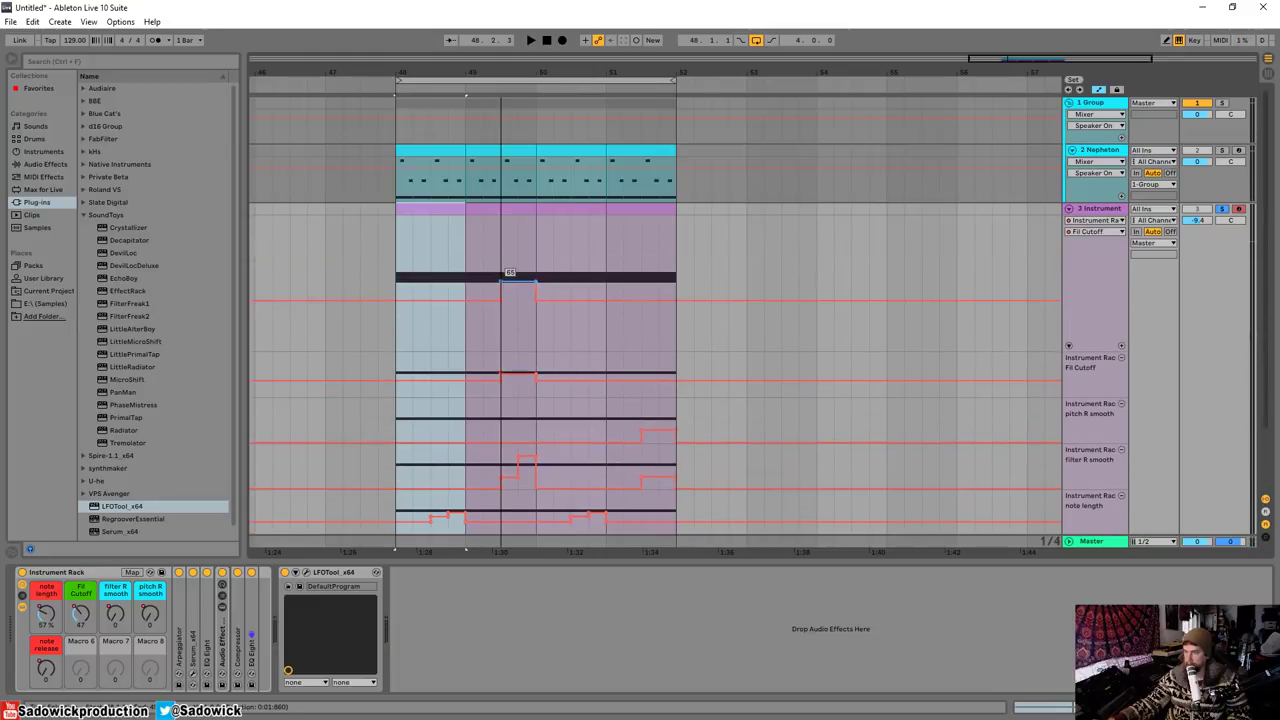
click(471, 254)
key(space)
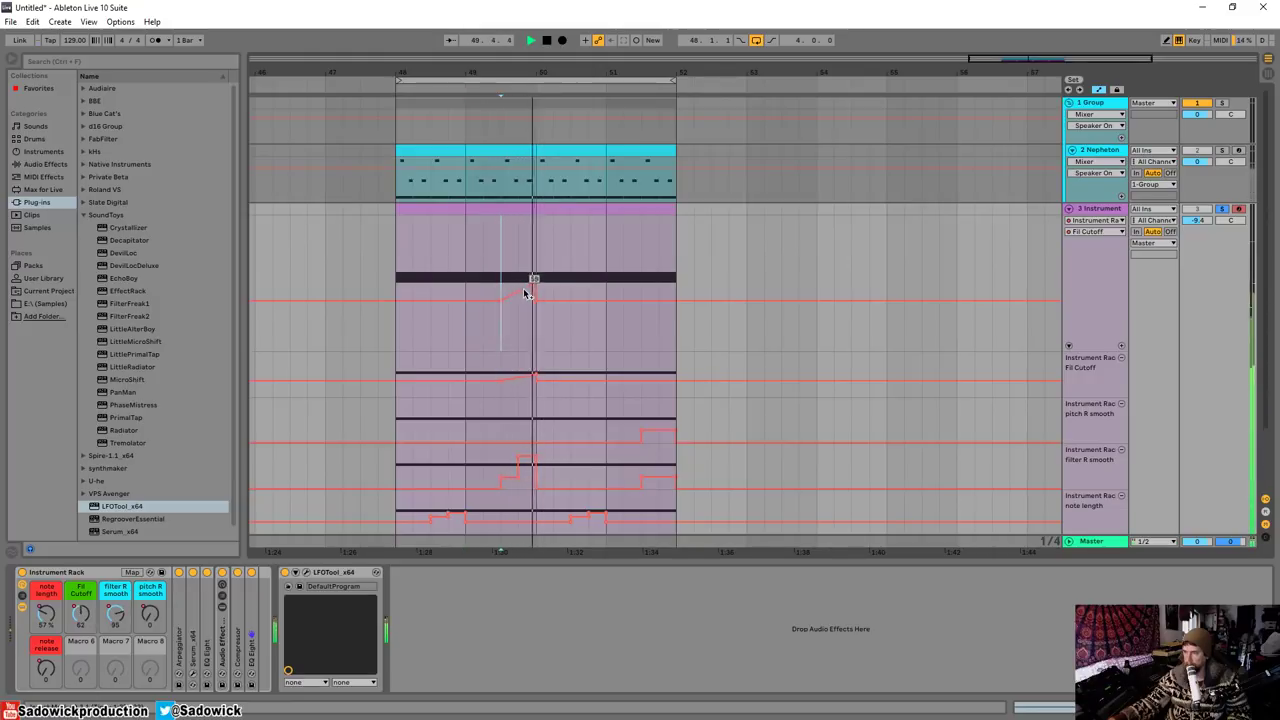
key(space)
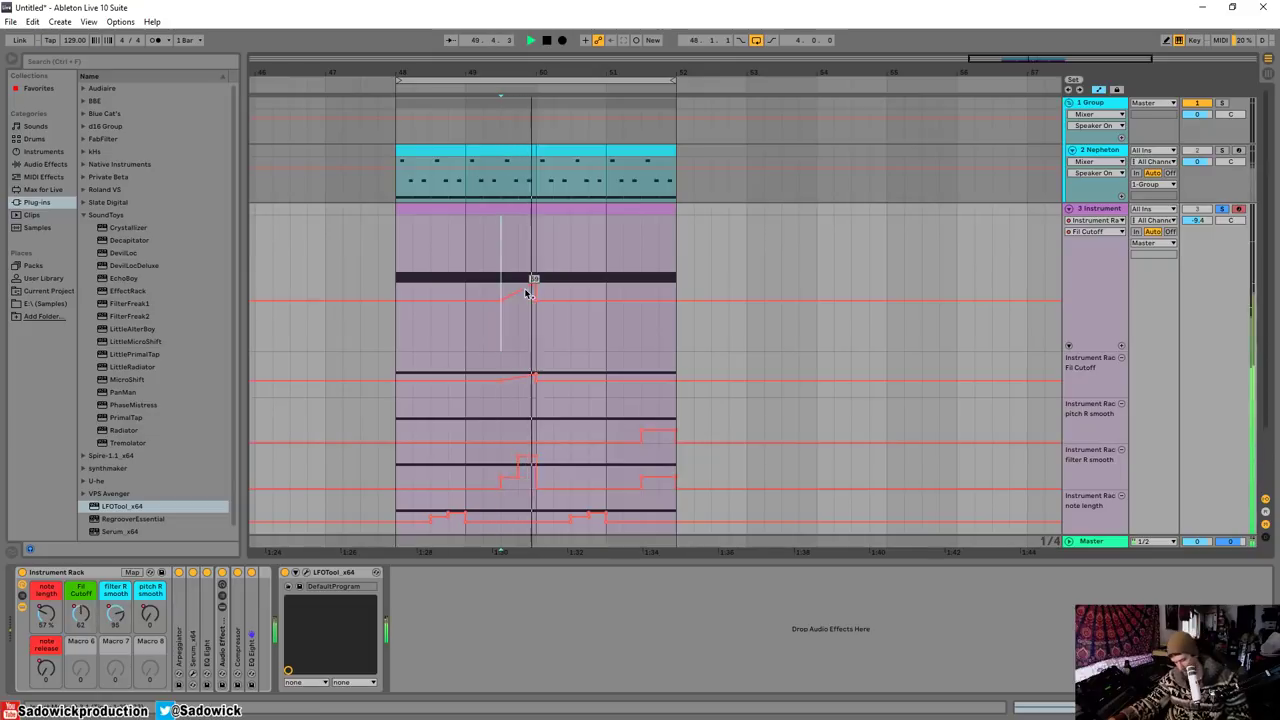
key(space)
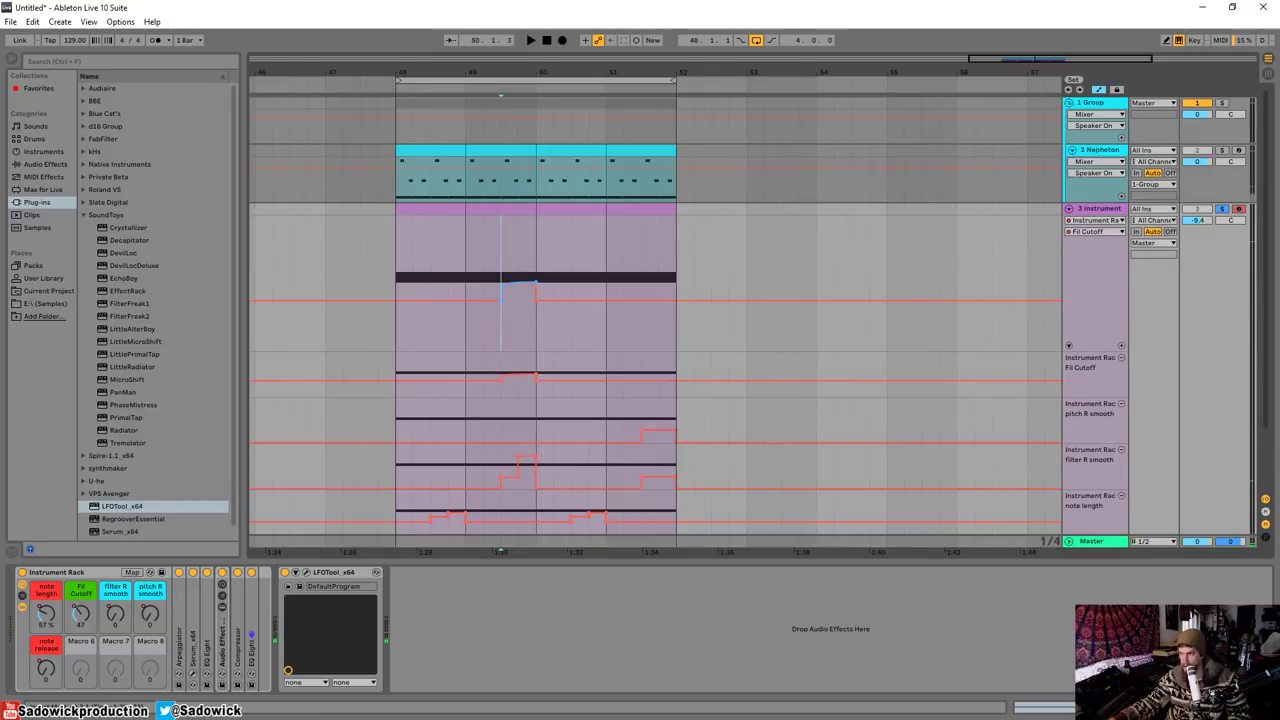
- Bypass LFOTool and add a Fil Cutoff automation peak on beat 3 of bar 51
click(285, 574)
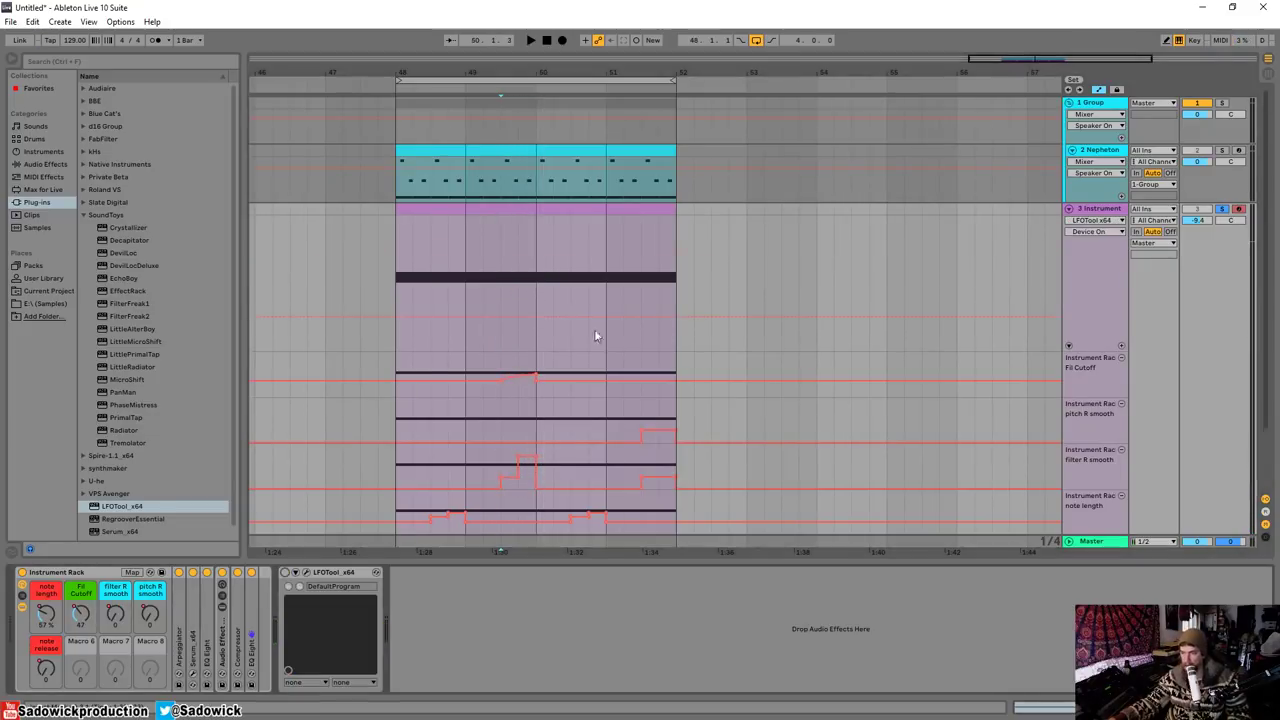
key(space)
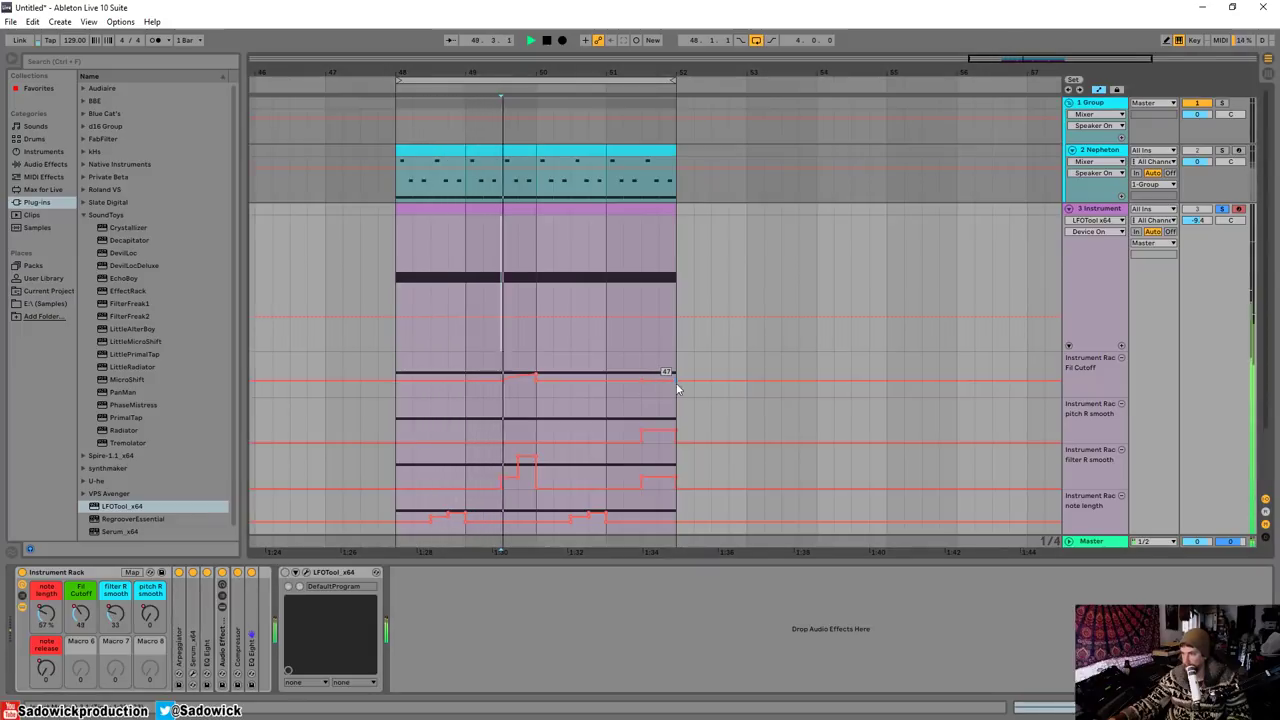
click(642, 377)
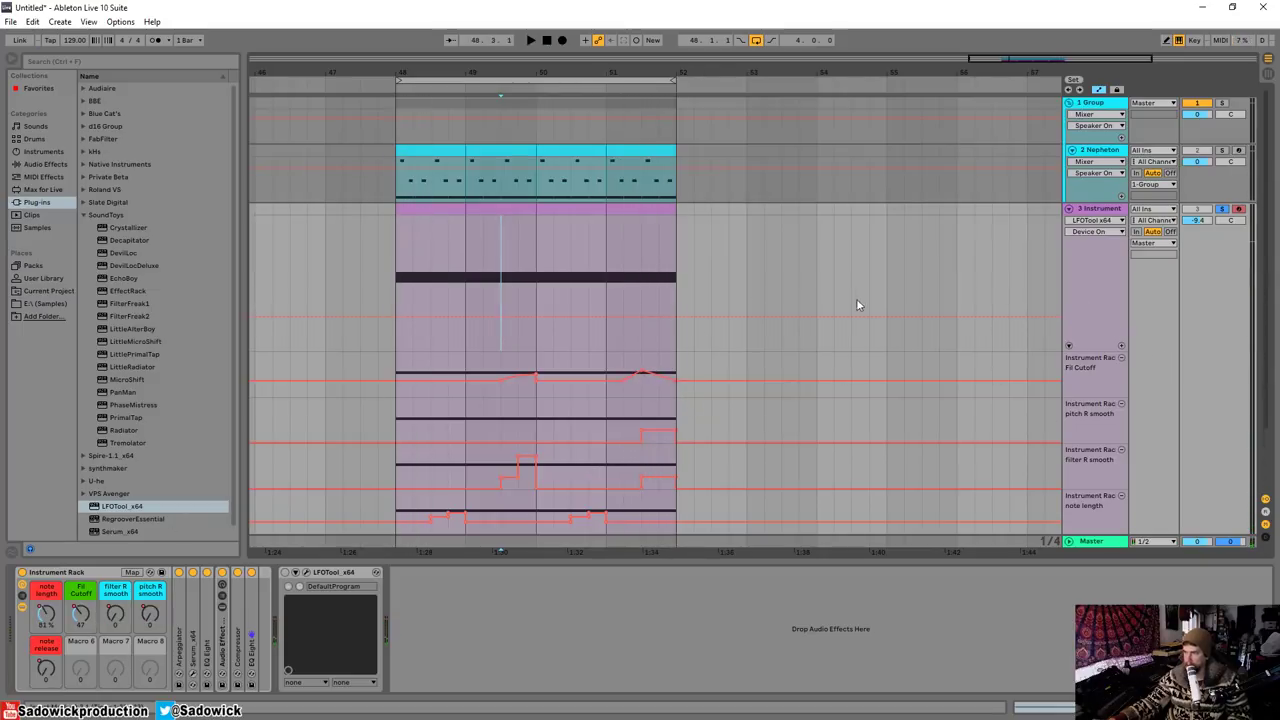
- Duplicate the Instrument track's bars 48–51, including their automation, into bars 52–55
drag(662, 74, 717, 24)
scroll(760, 243, down, 2)
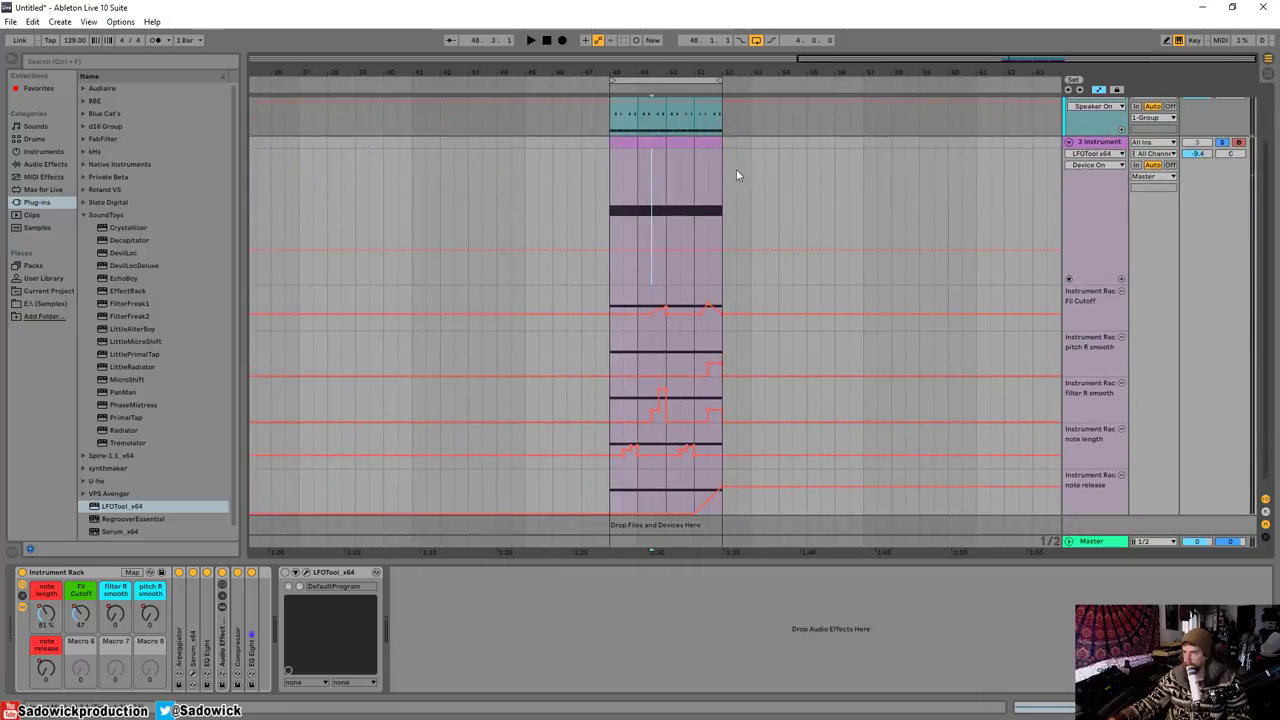
drag(724, 158, 660, 149)
click(690, 142)
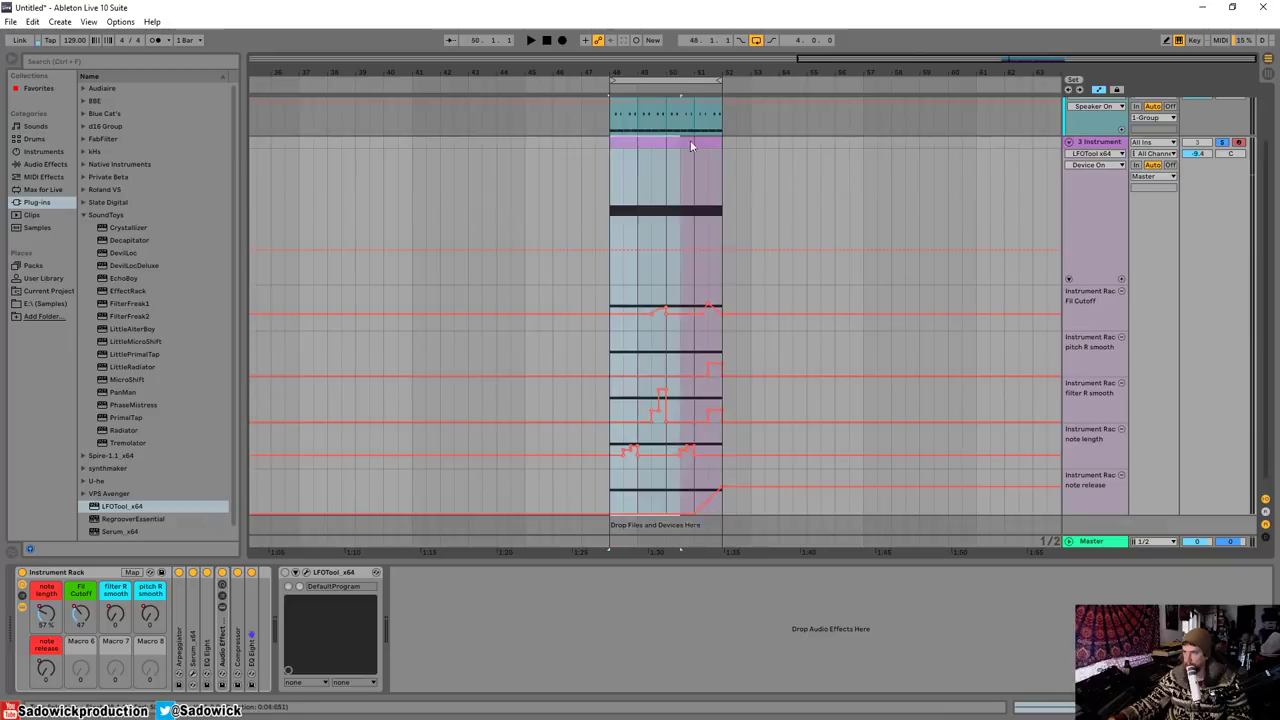
key(ctrl+d)
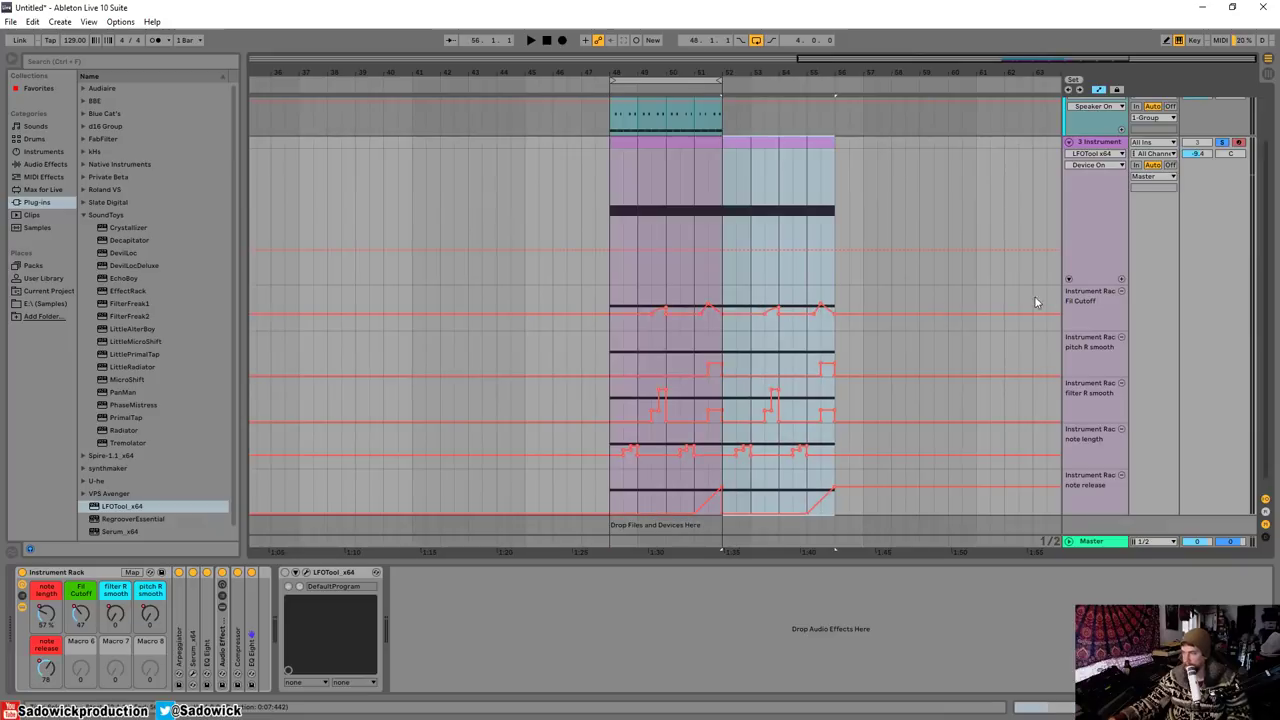
- Show the Fil Cutoff automation, re-enable the overridden automation and extend the loop to eight bars
click(81, 616)
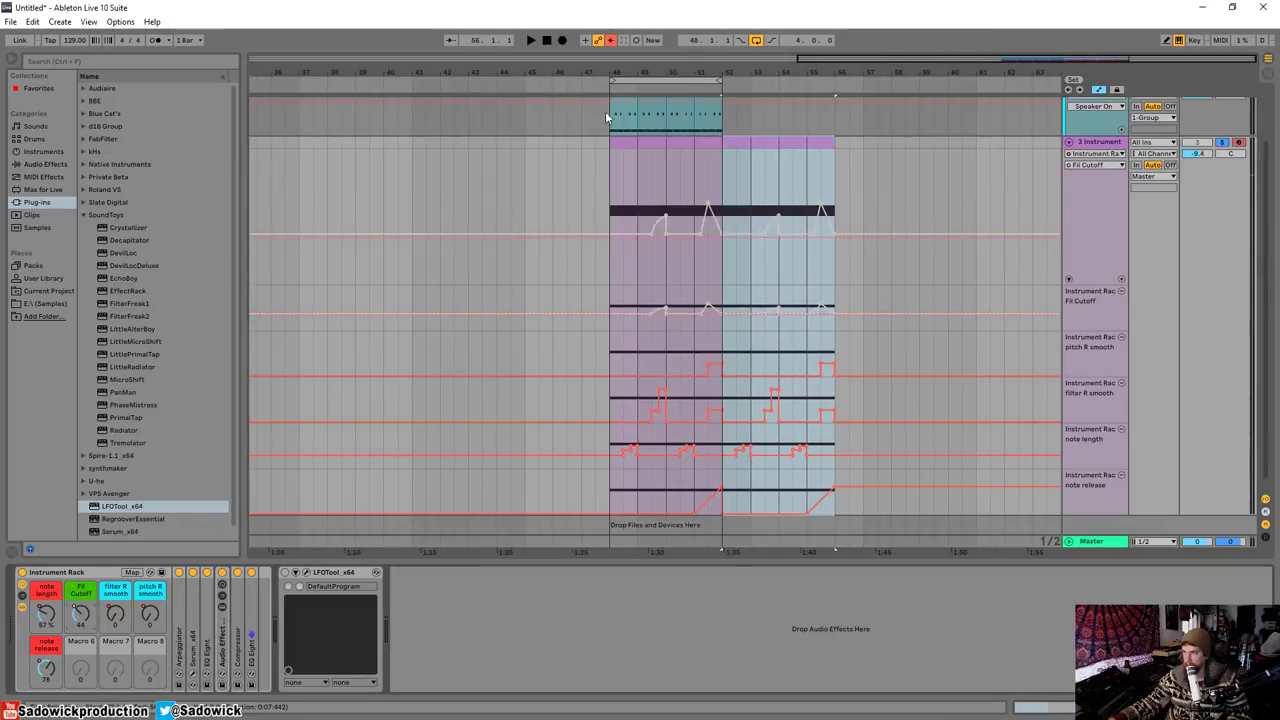
click(611, 42)
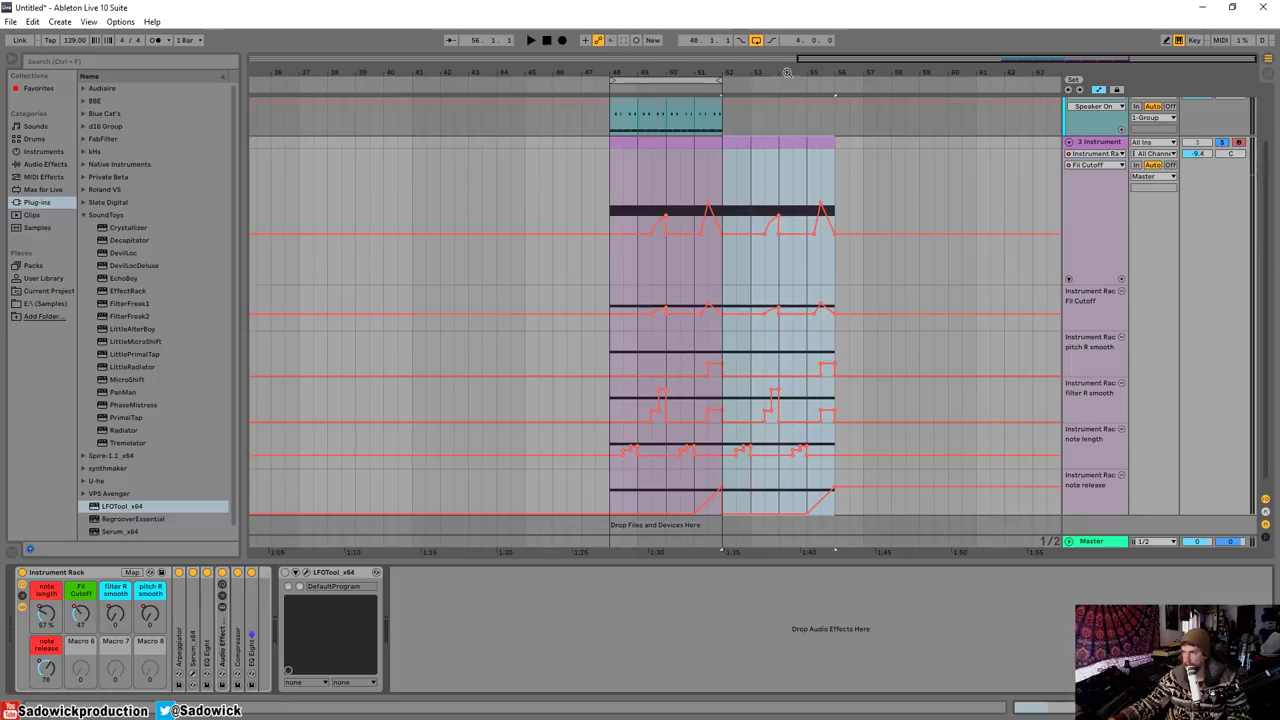
drag(721, 80, 726, 130)
- Shape a gentle Fil Cutoff bump peaking on beat 3 of bar 48 and replace bar 51's peak with a curved rise to the bar's end
click(441, 237)
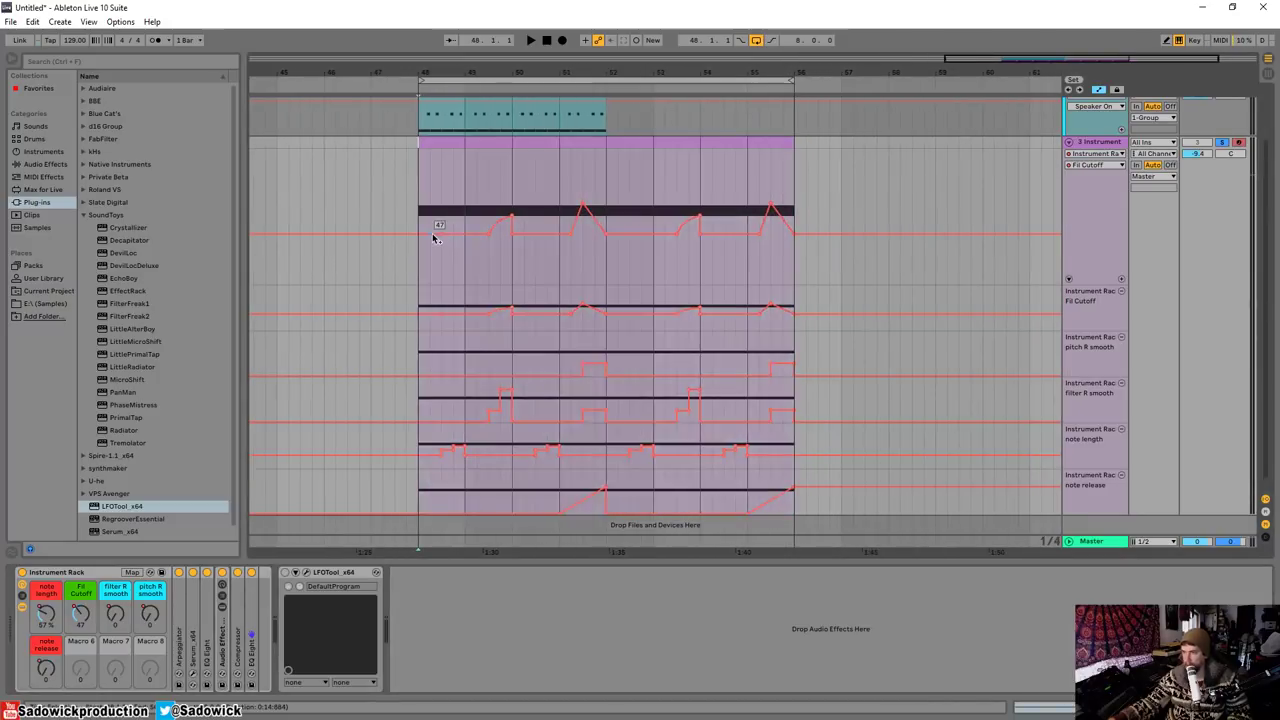
drag(395, 235, 395, 226)
key(space)
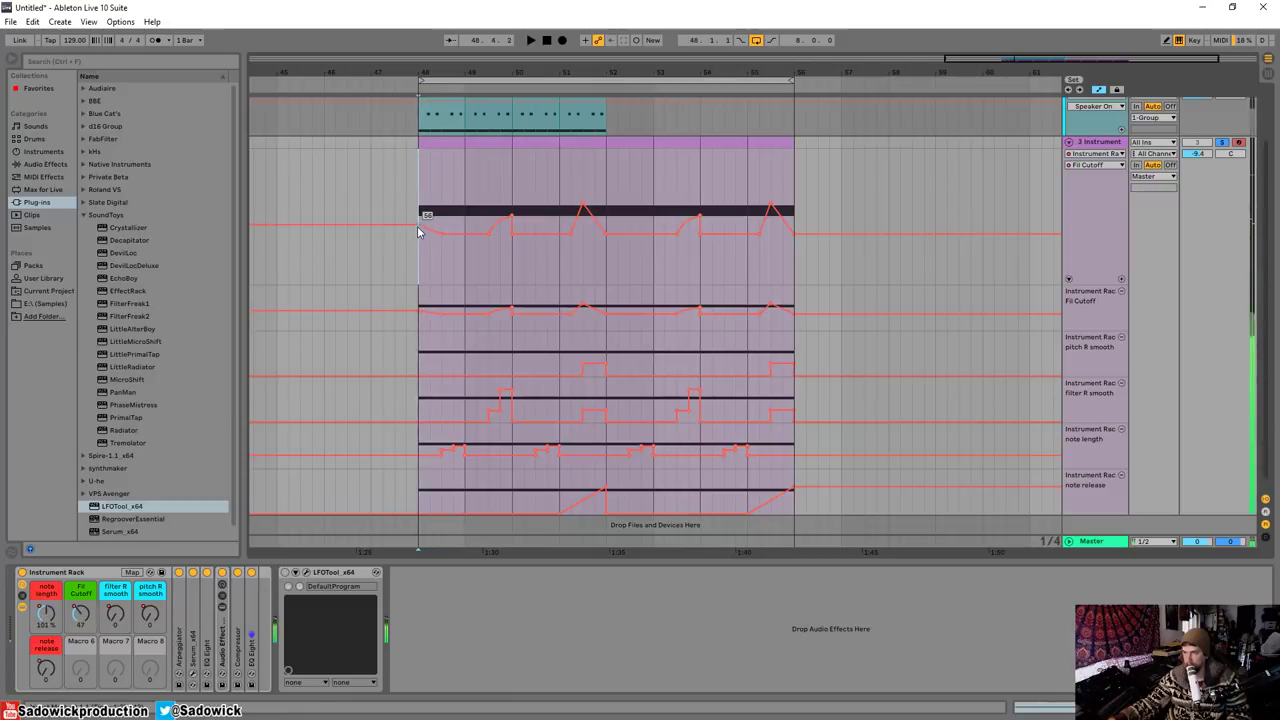
drag(418, 232, 418, 248)
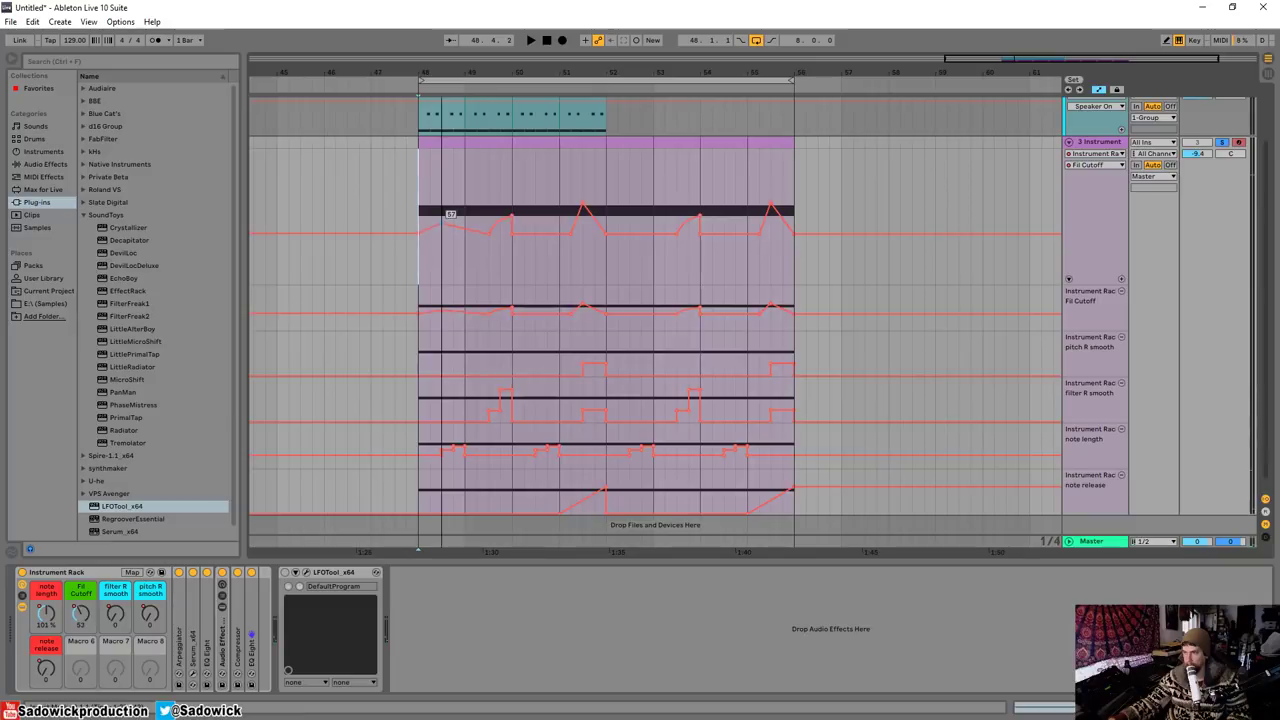
key(space)
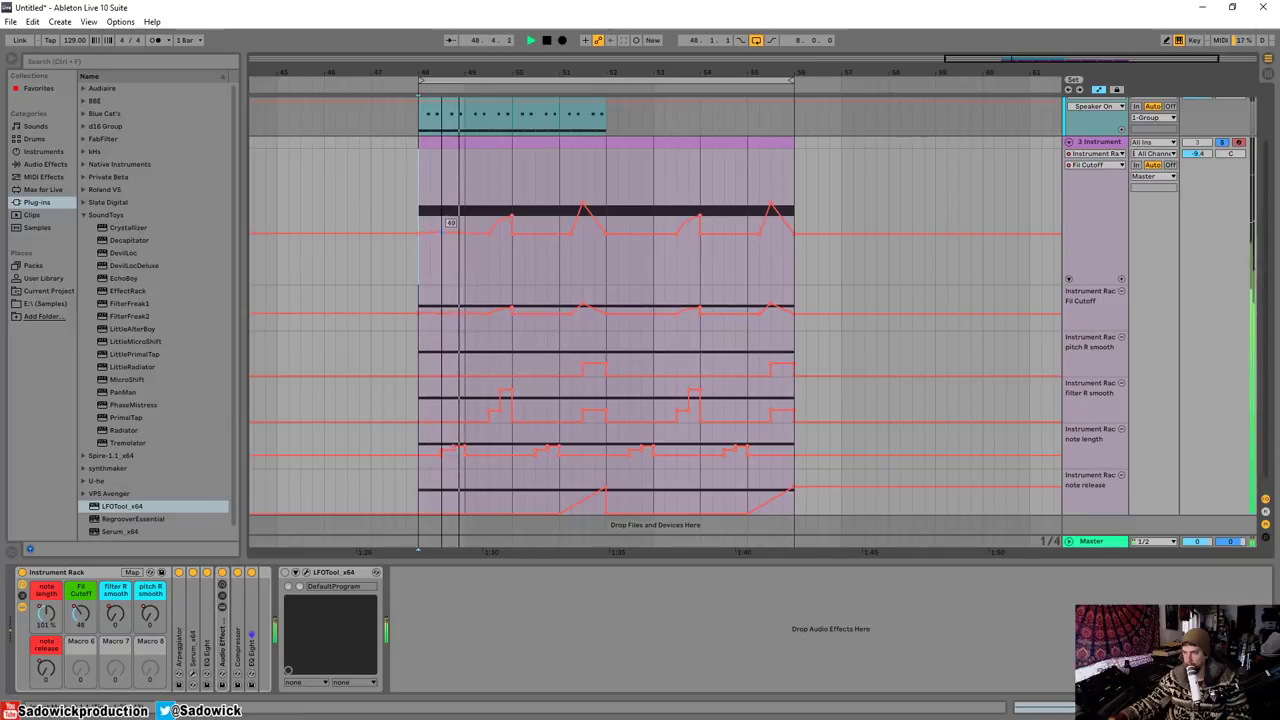
drag(442, 233, 442, 224)
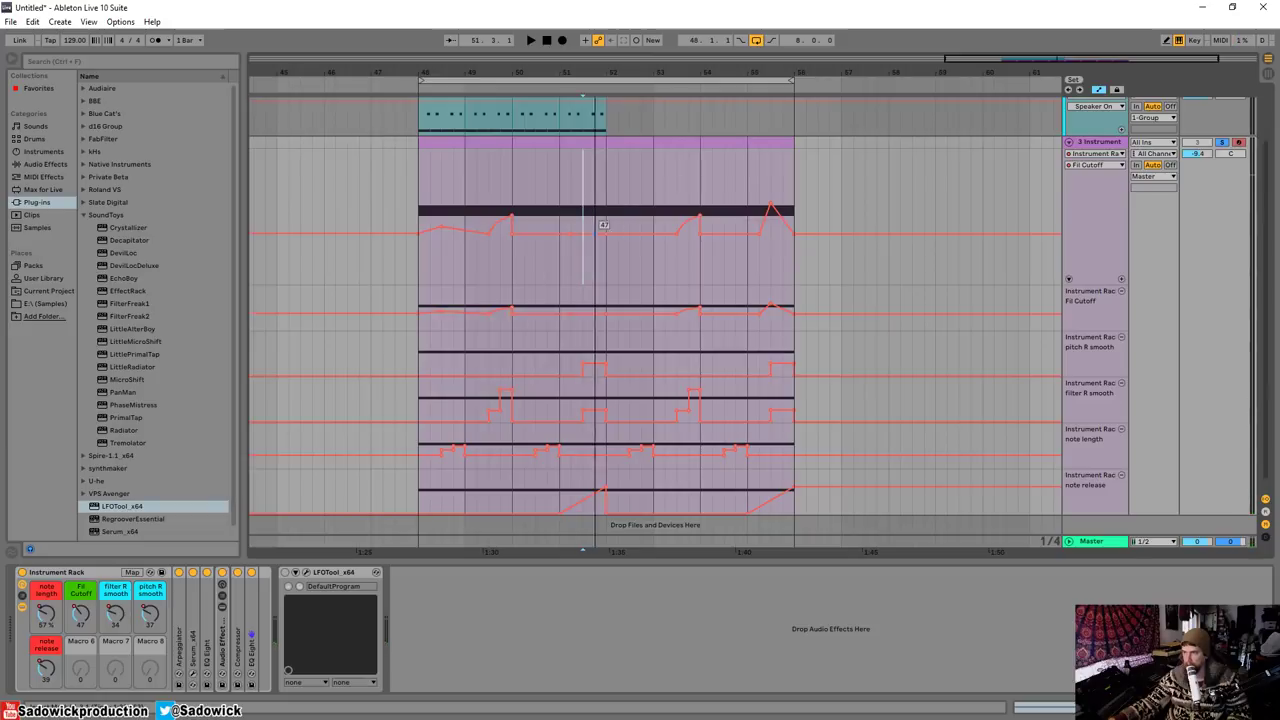
drag(595, 230, 606, 216)
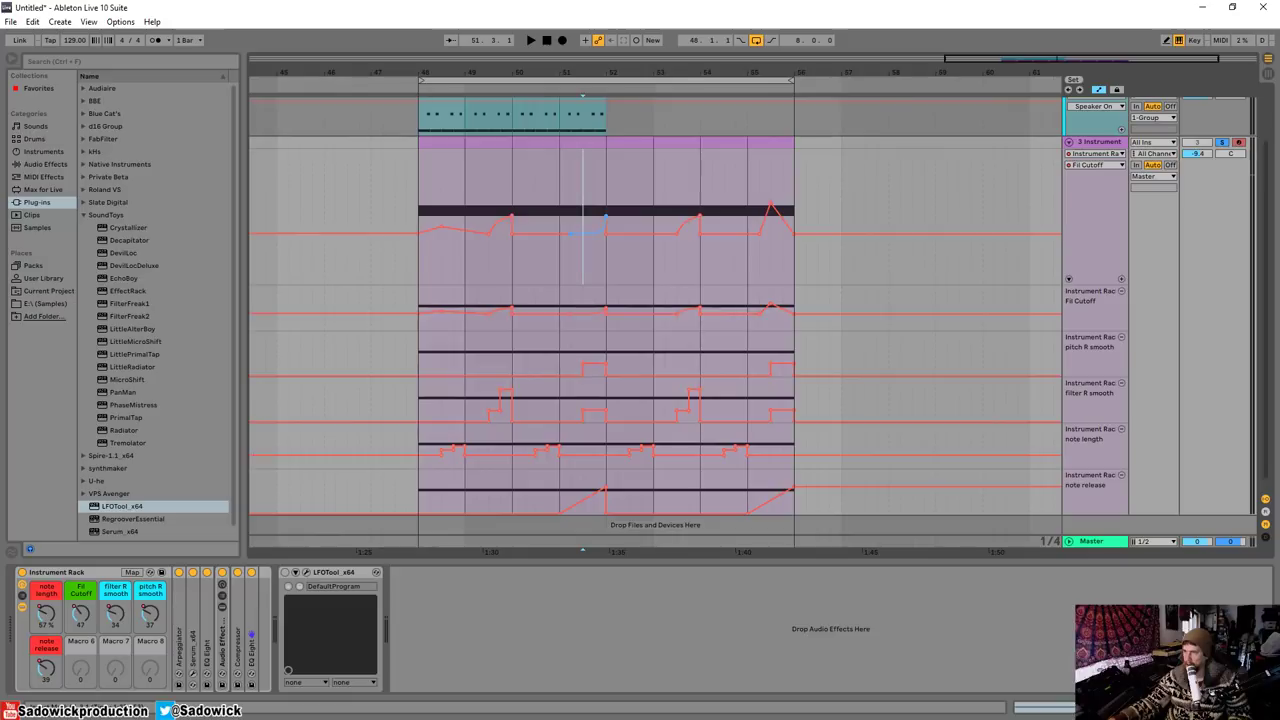
- Audition the Instrument track's edited automation from the start of bar 48
click(449, 144)
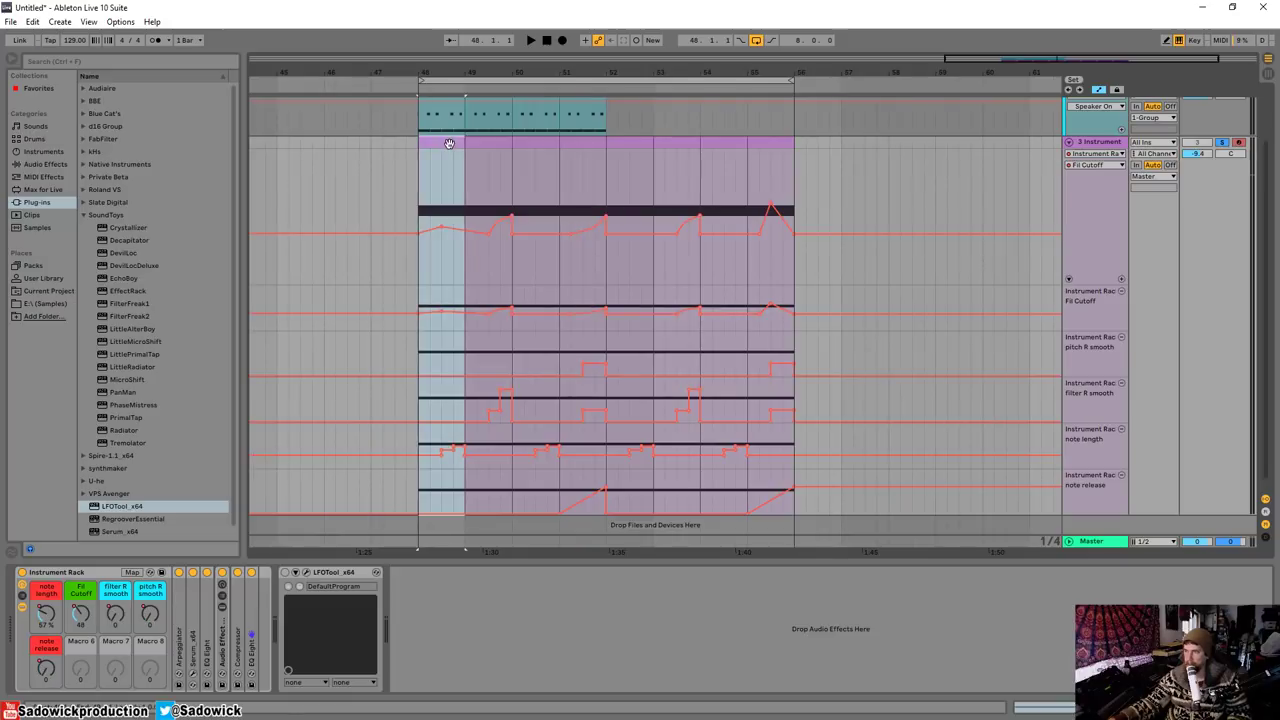
drag(704, 69, 782, 68)
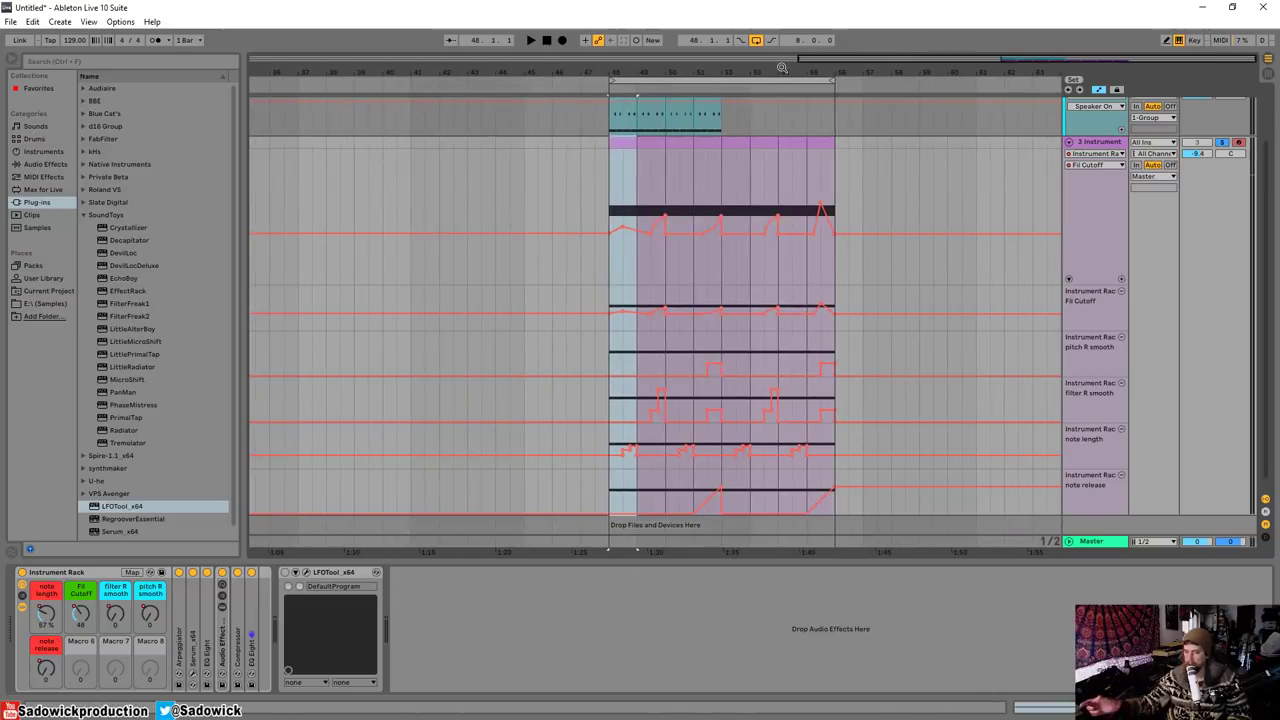
key(space)
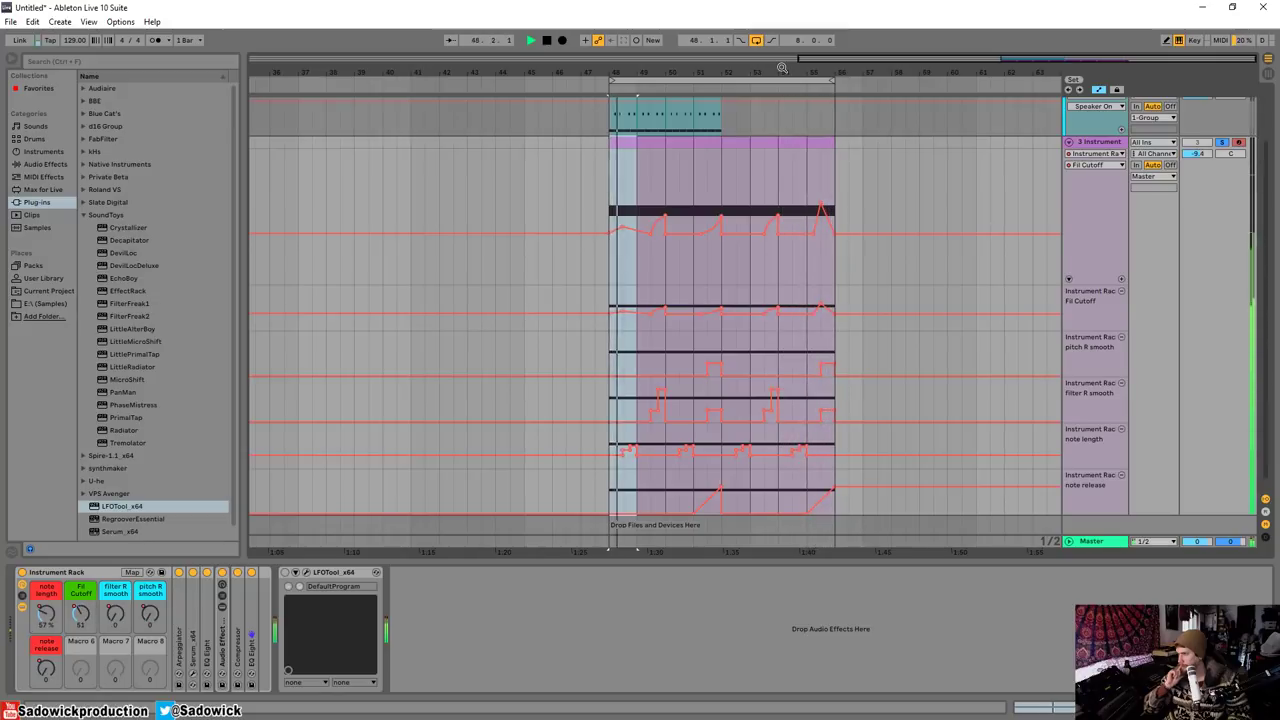
key(space)
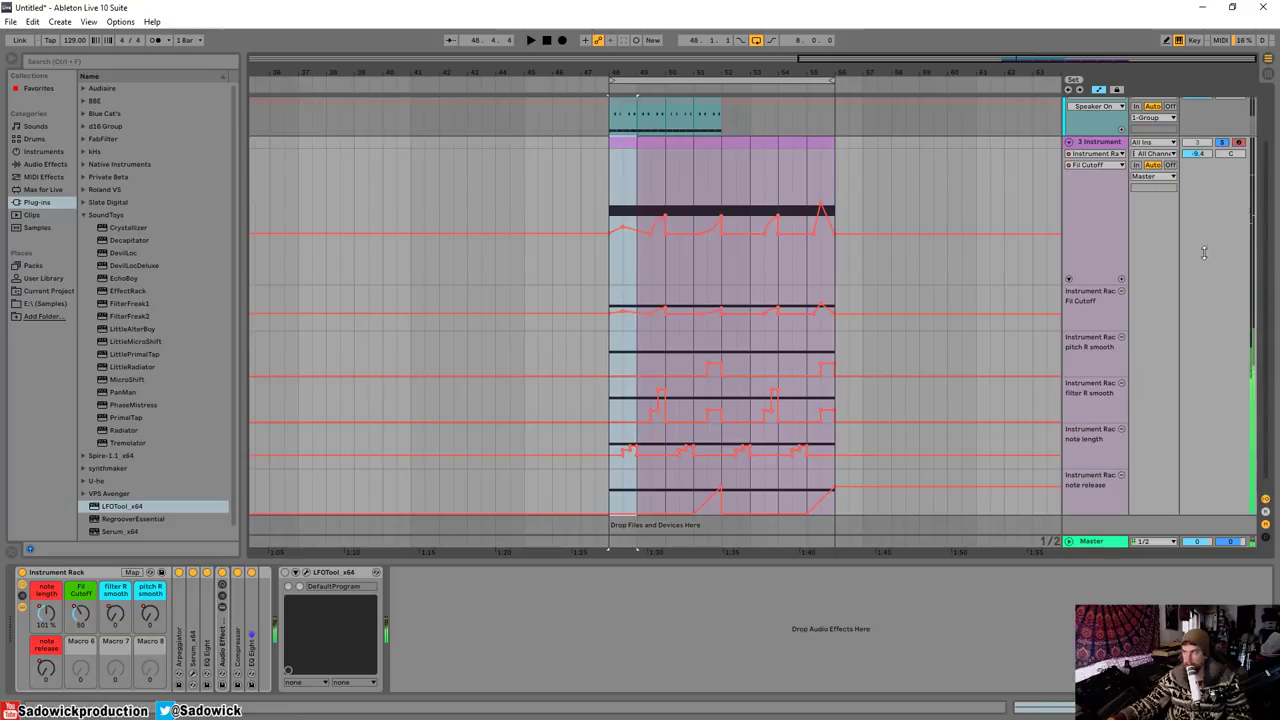
- Hide the track automation and duplicate the four-bar Nepheton pattern into bars 52–55
scroll(1204, 253, down, 5)
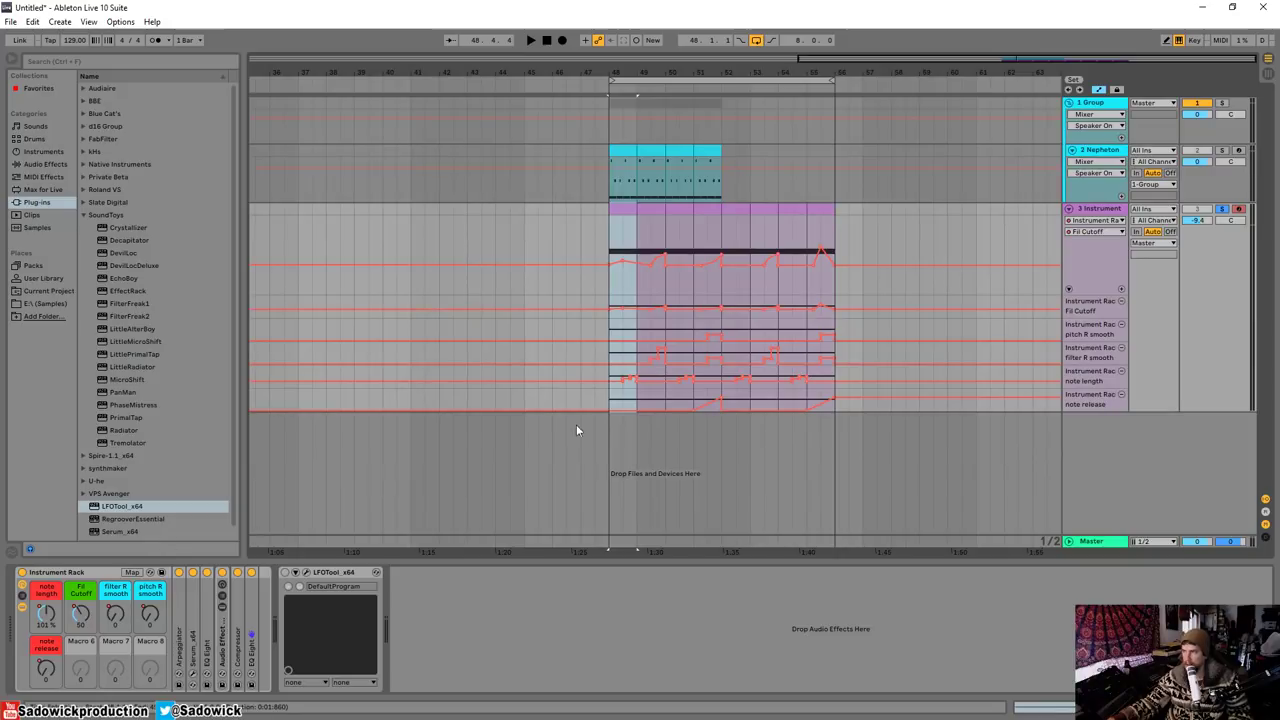
click(1098, 92)
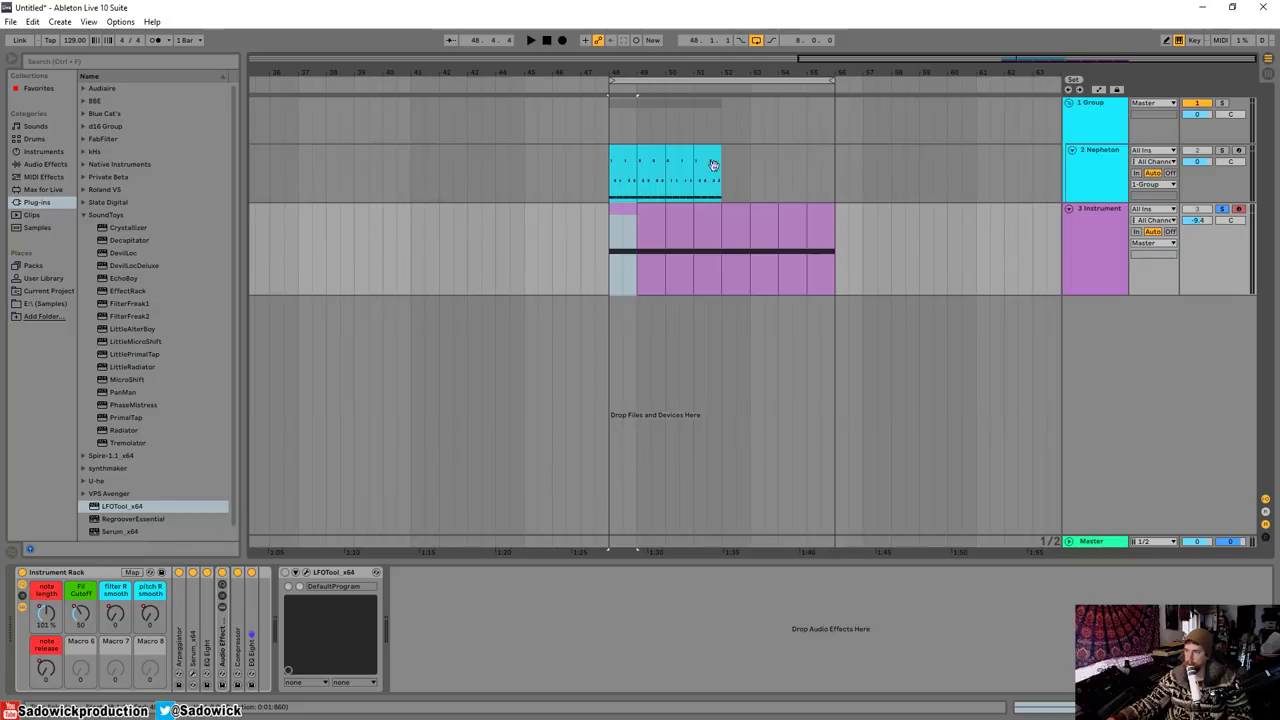
drag(722, 167, 612, 163)
key(ctrl+d)
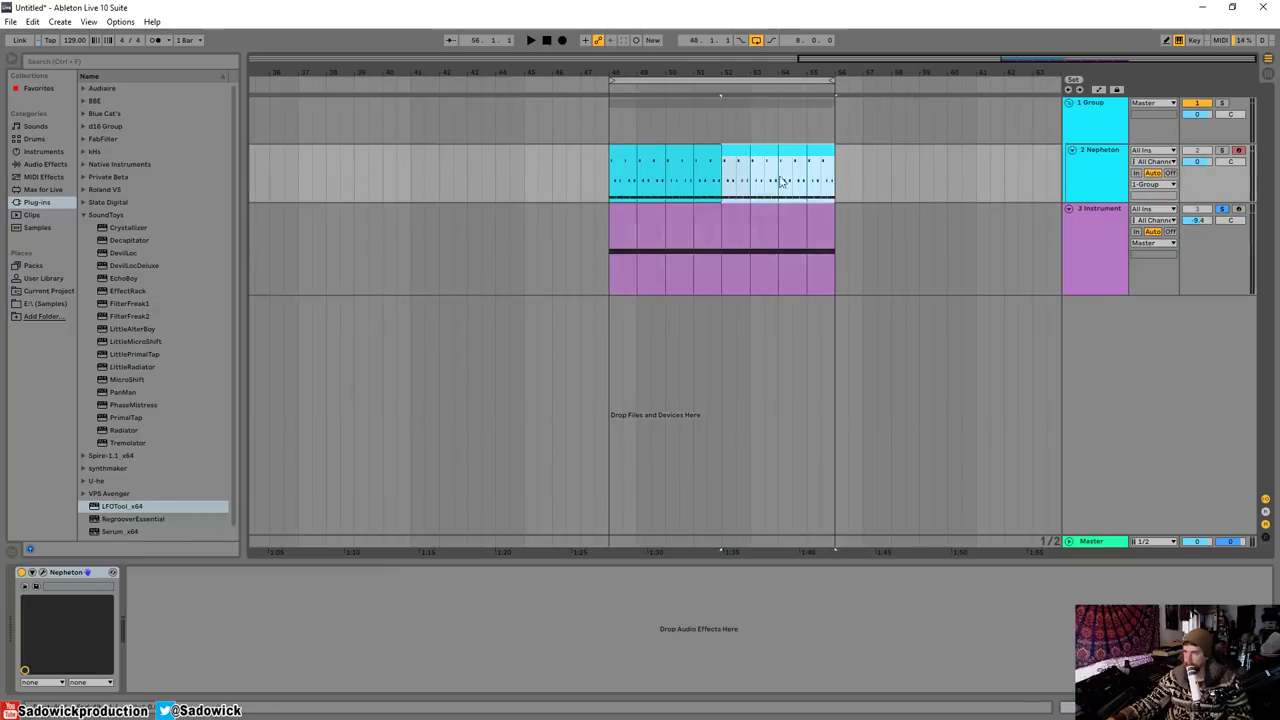
- Move all Nepheton and Instrument clips one bar later to start at bar 49, and shift the eight-bar loop to match
drag(834, 180, 600, 270)
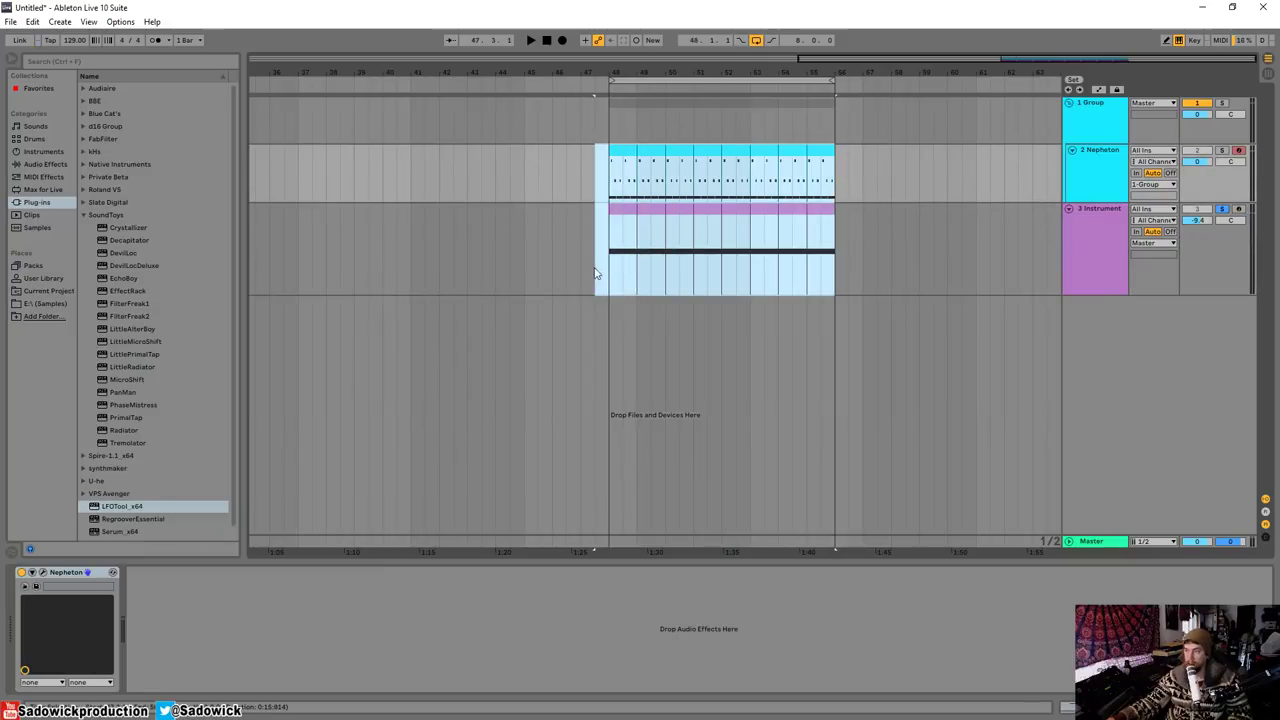
drag(623, 151, 661, 140)
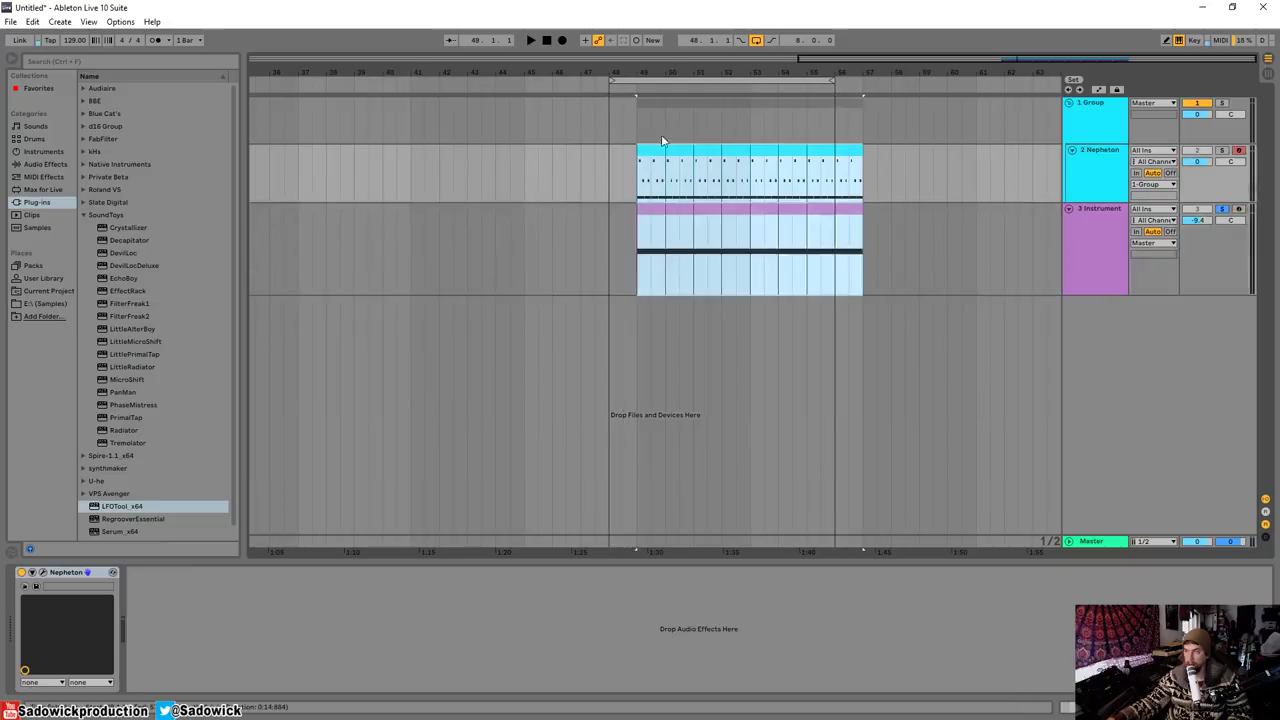
drag(667, 76, 700, 89)
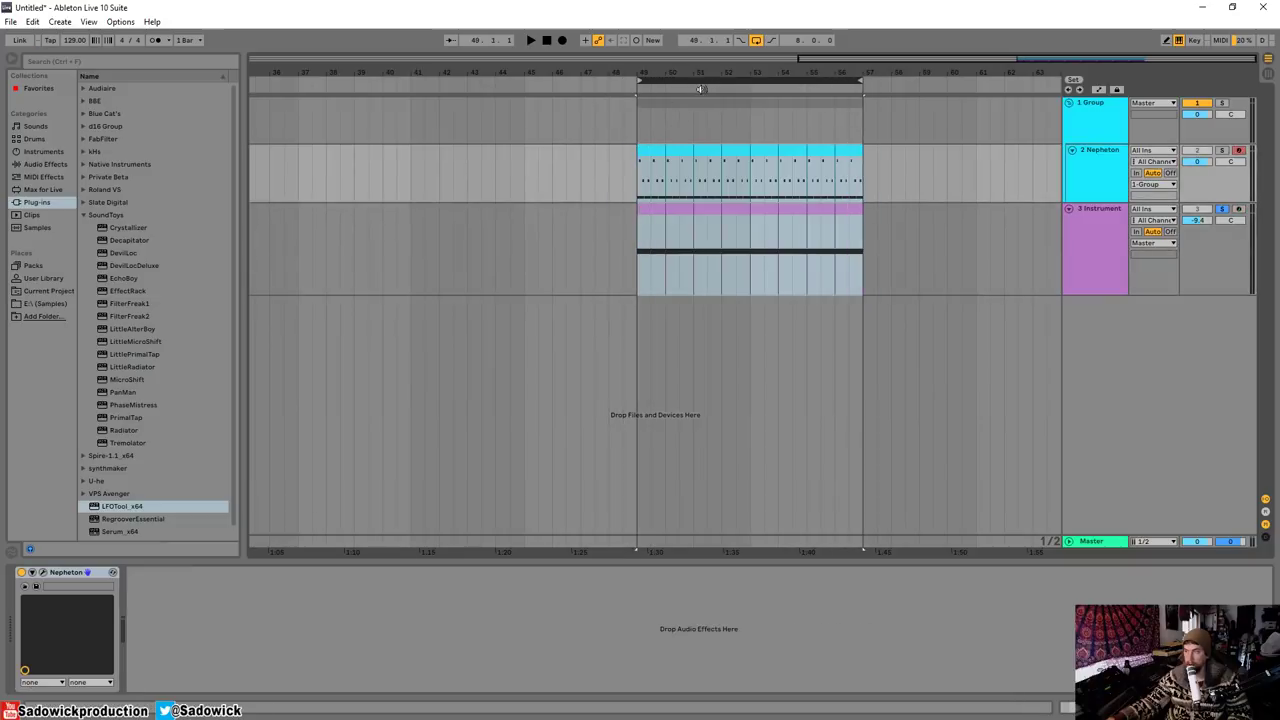
- Unsolo the Instrument track, turn LFOTool back on and play the full loop from bar 49
click(1240, 262)
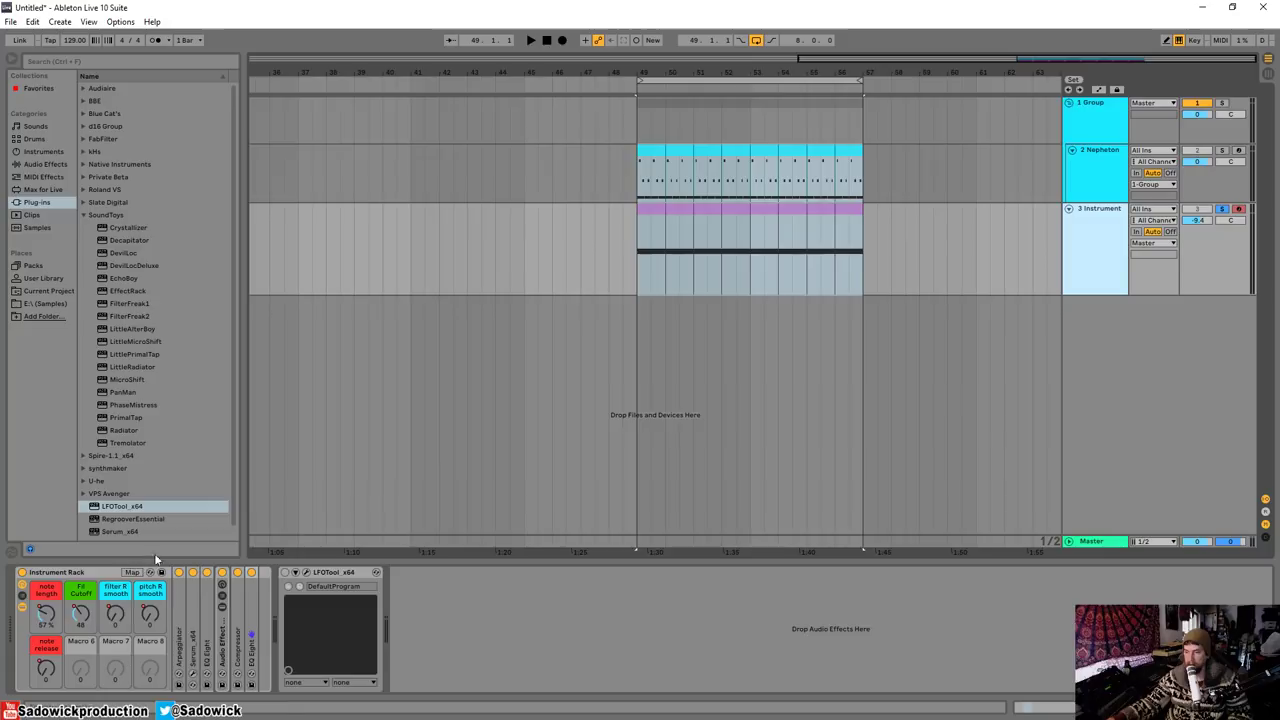
click(657, 207)
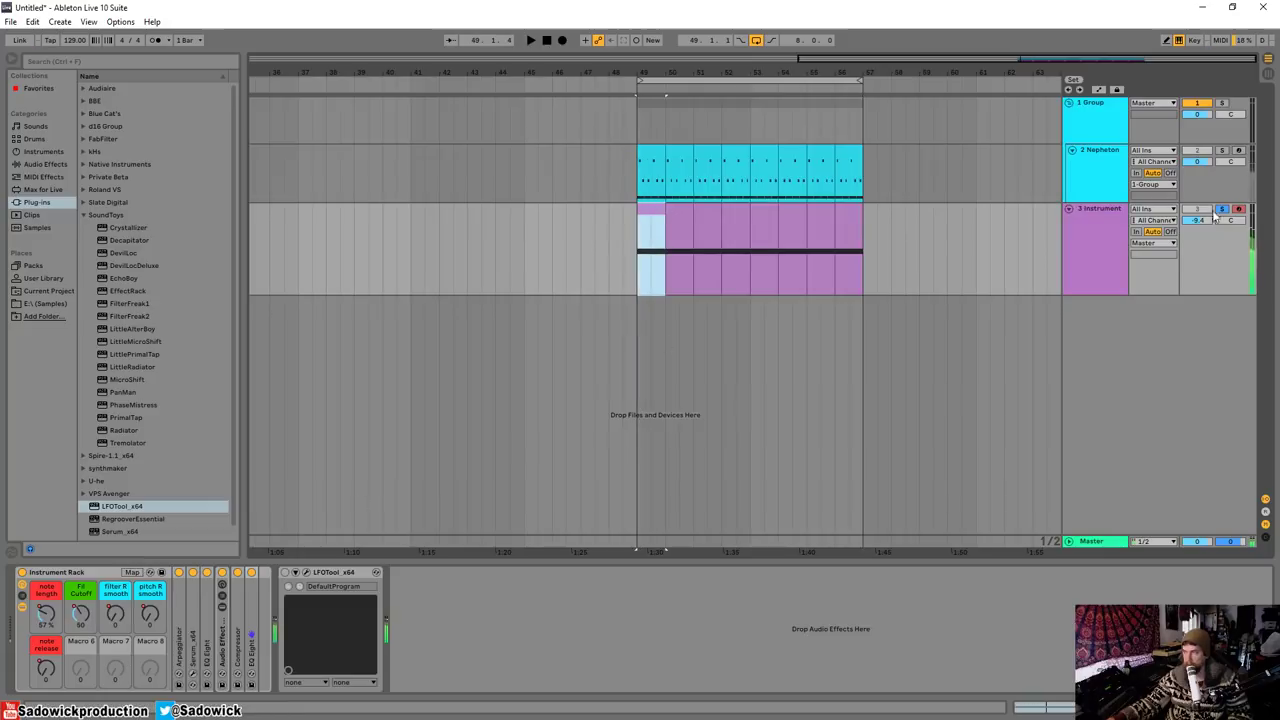
click(284, 573)
key(space)
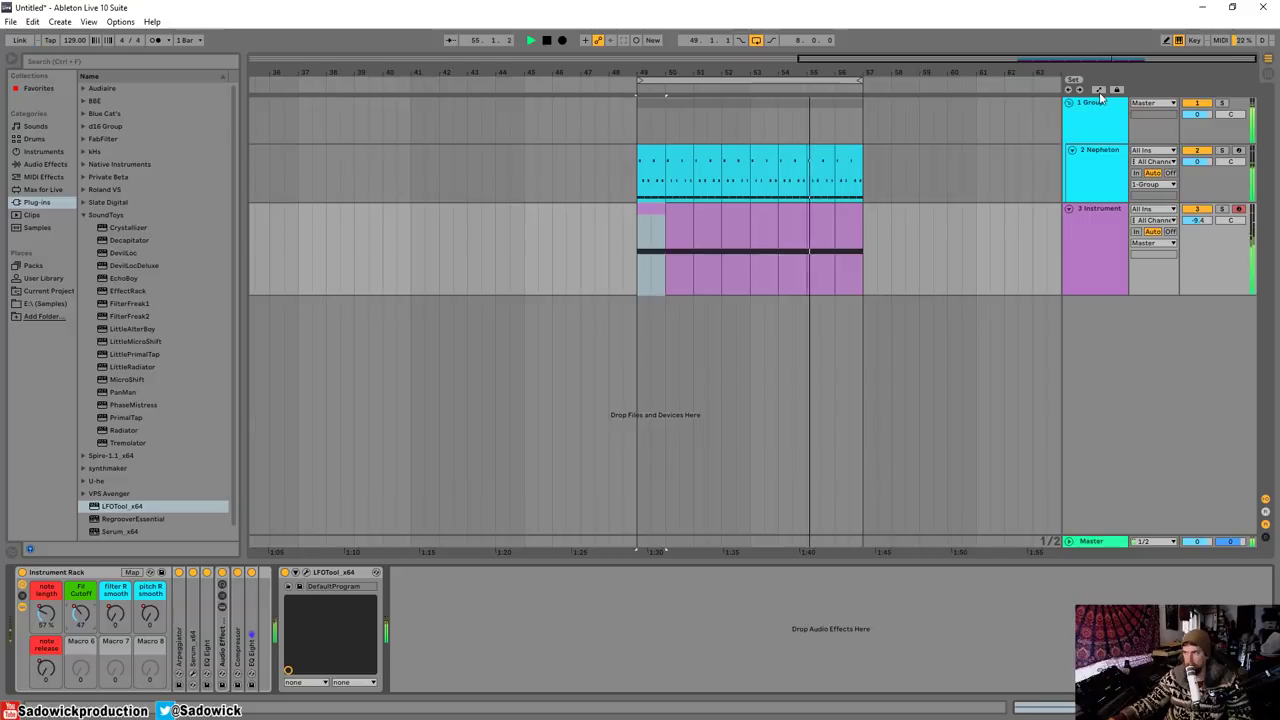
- Show the track automation, bend the Instrument track's Fil Cutoff envelope into upward arcs in bars 52 and 56, and play the loop
key(a)
drag(750, 84, 750, 120)
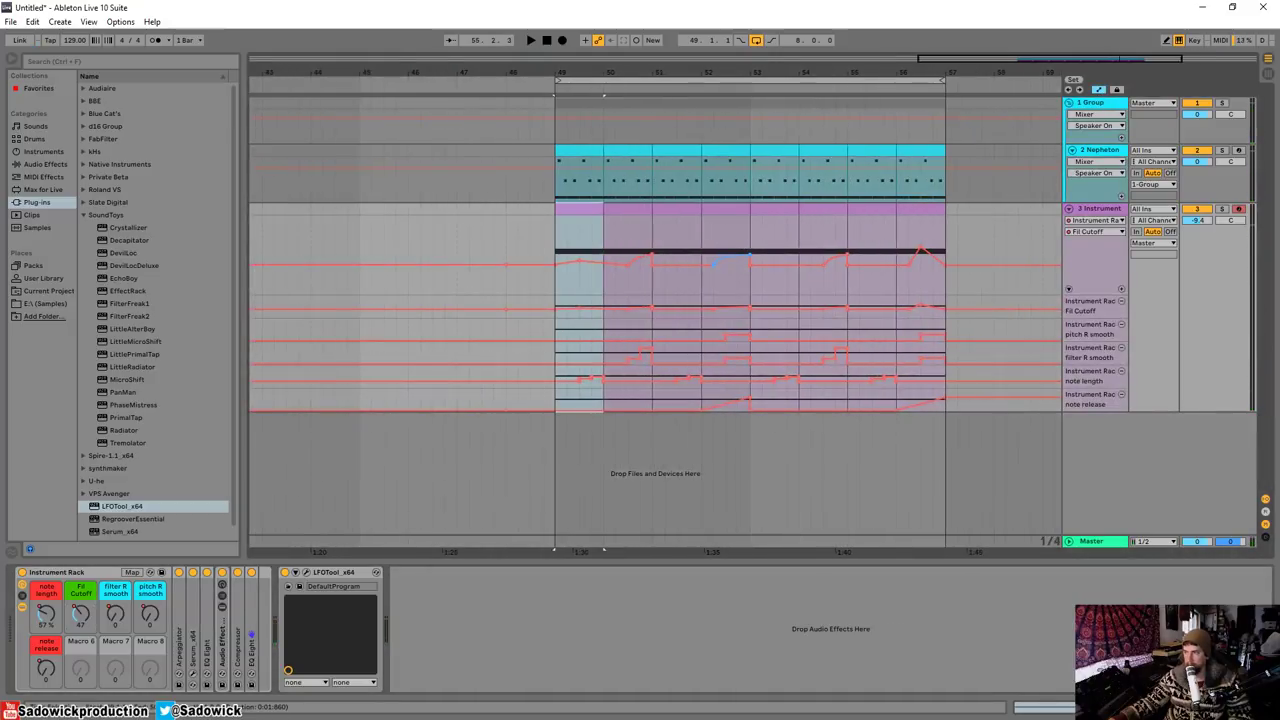
click(703, 259)
key(space)
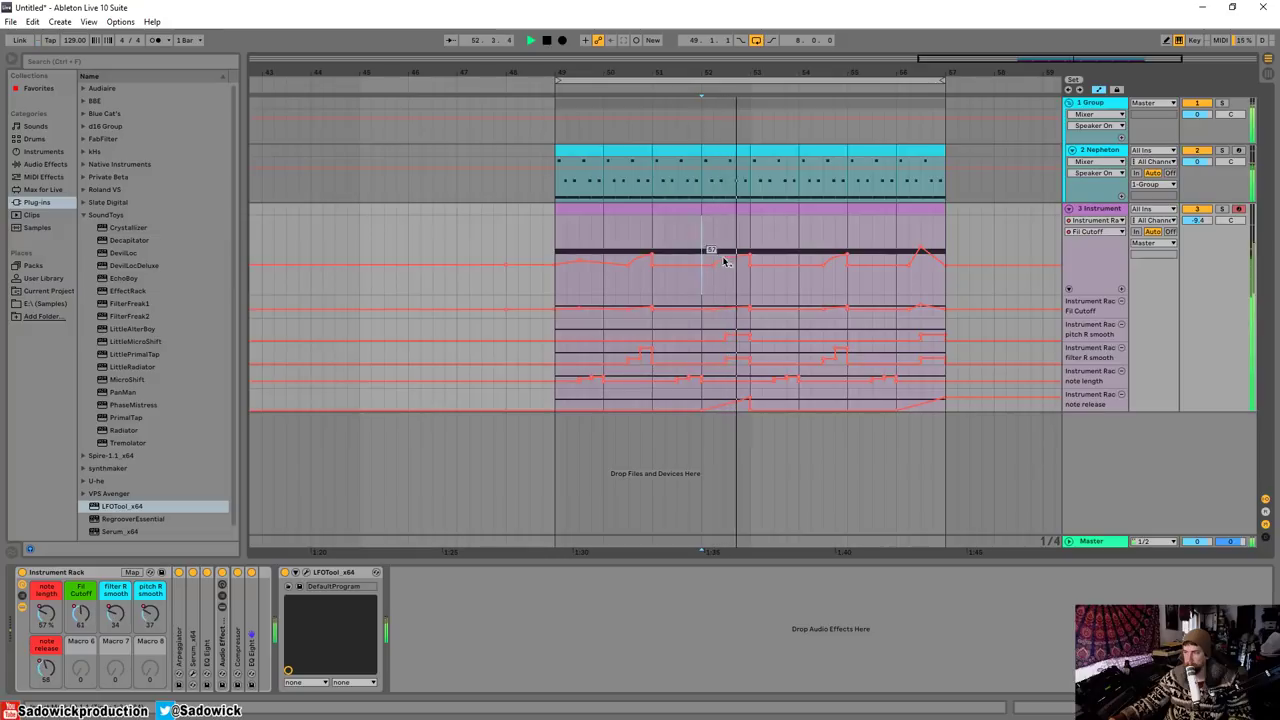
drag(740, 258, 740, 242)
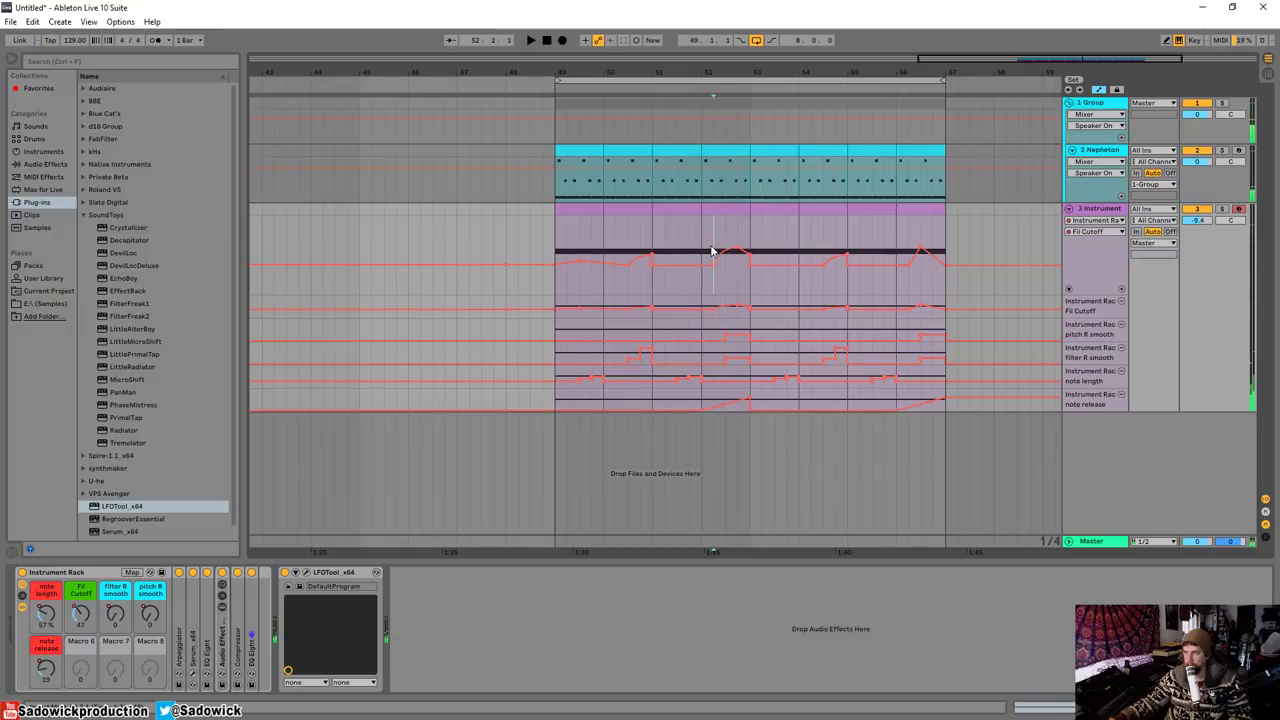
key(space)
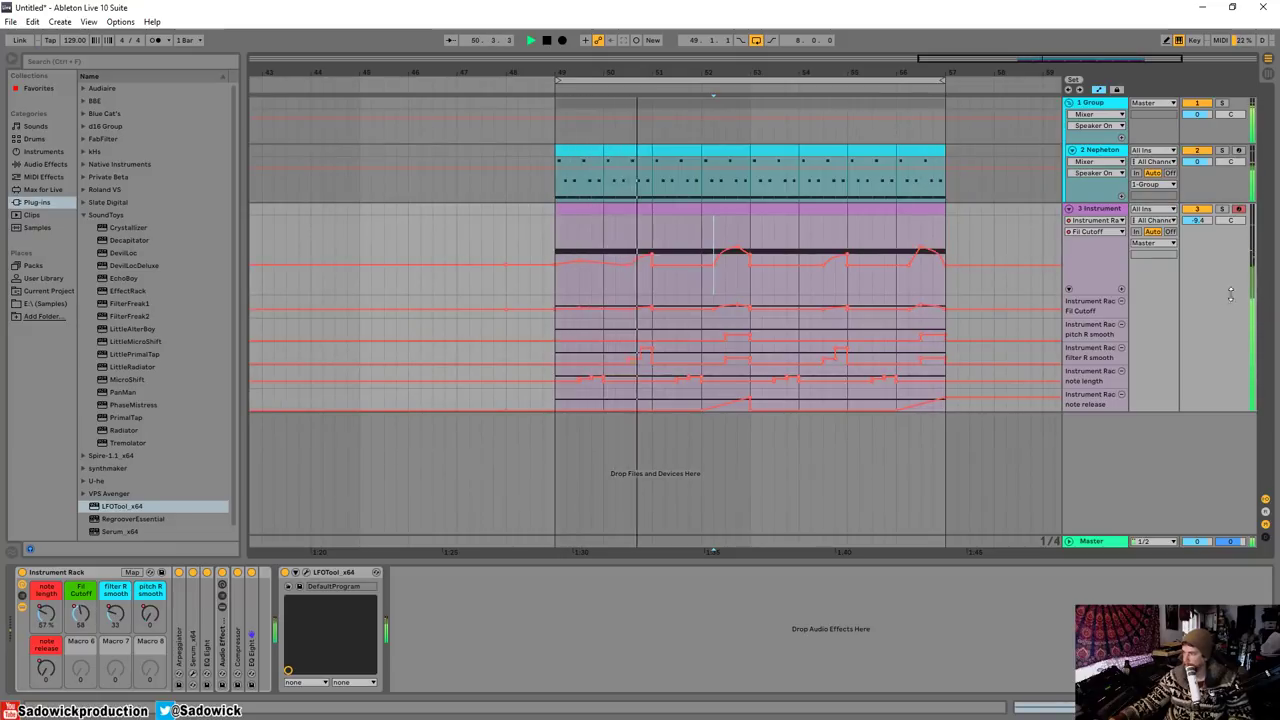
scroll(598, 410, down, 6)
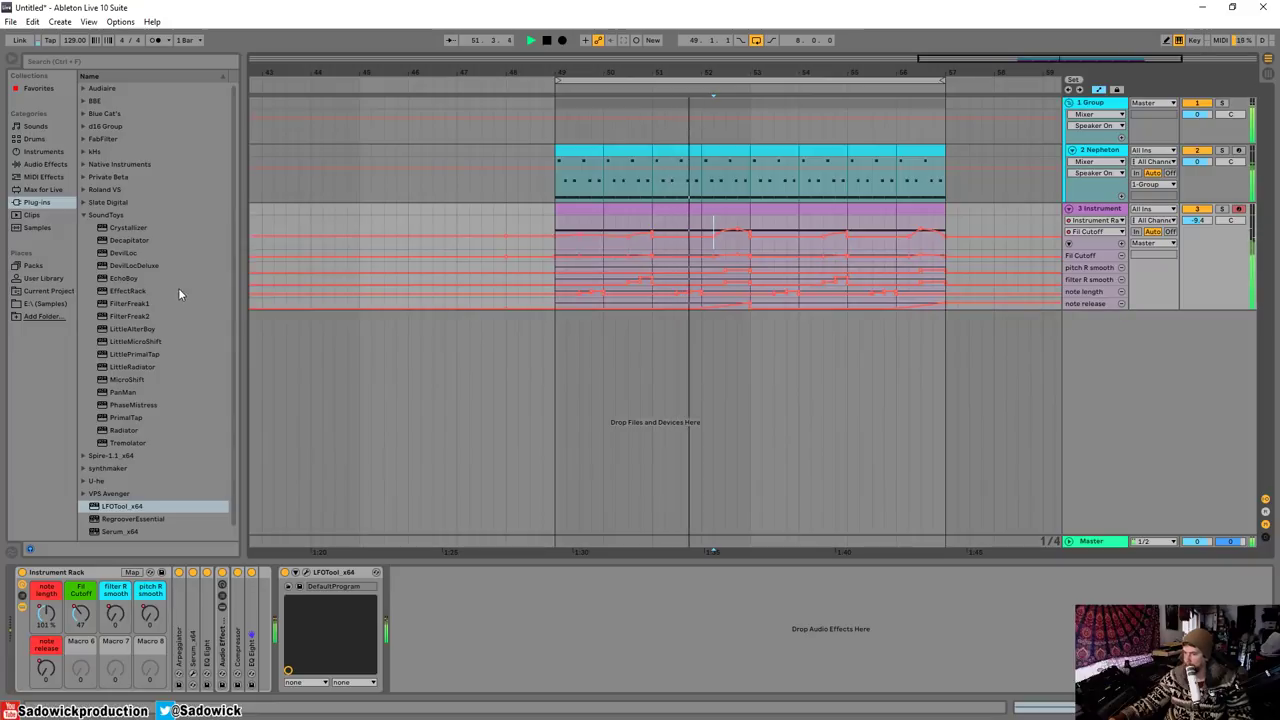
- Insert FabFilter Pro-R on the Instrument track between the Instrument Rack and LFOTool
click(84, 214)
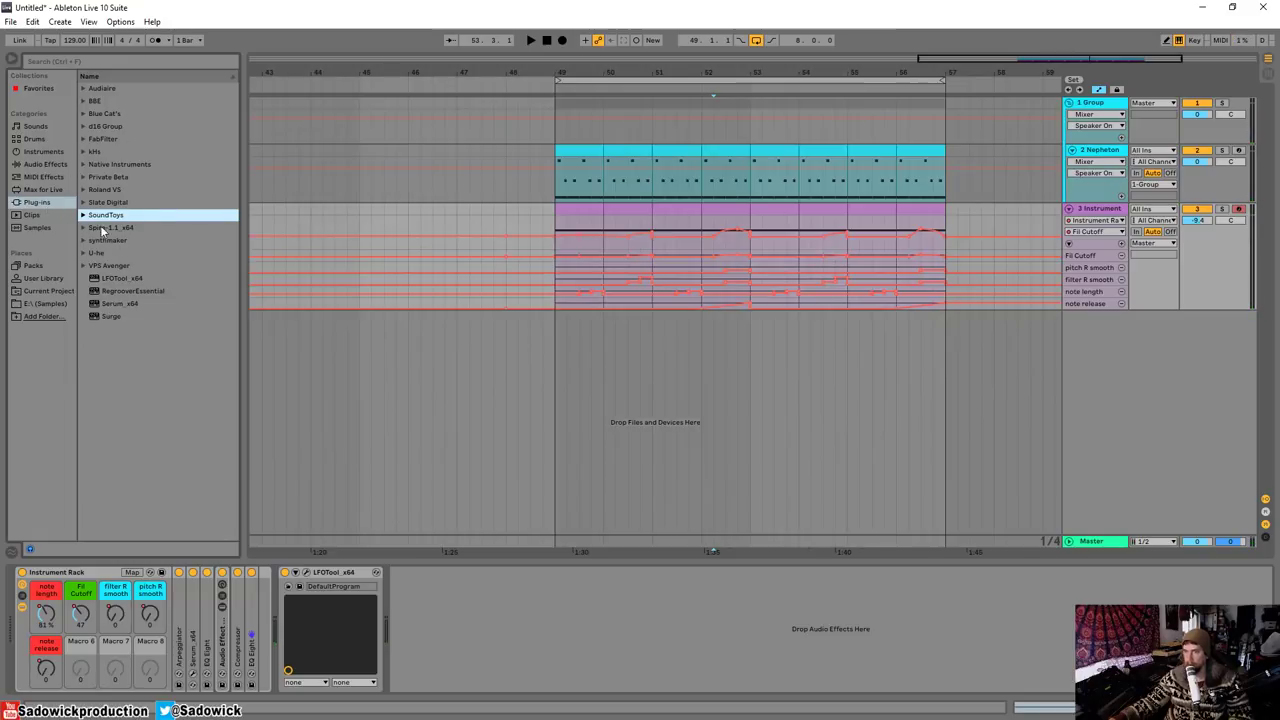
click(85, 144)
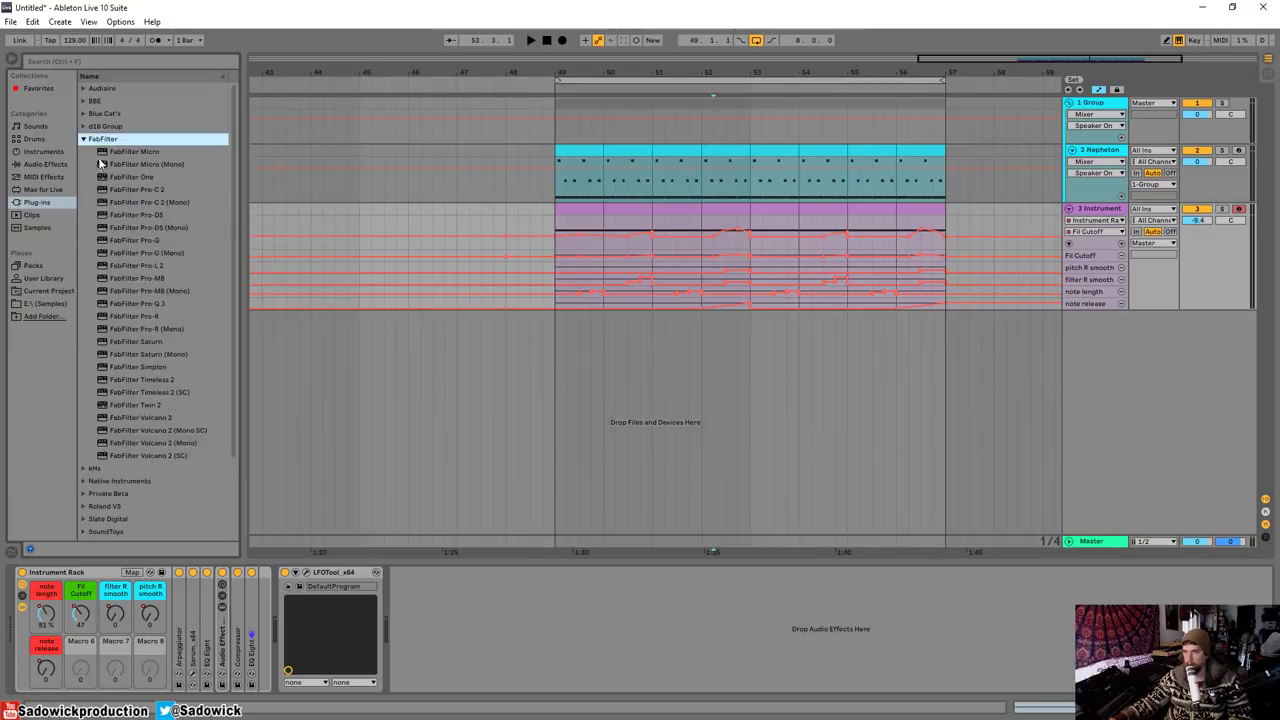
drag(168, 316, 285, 598)
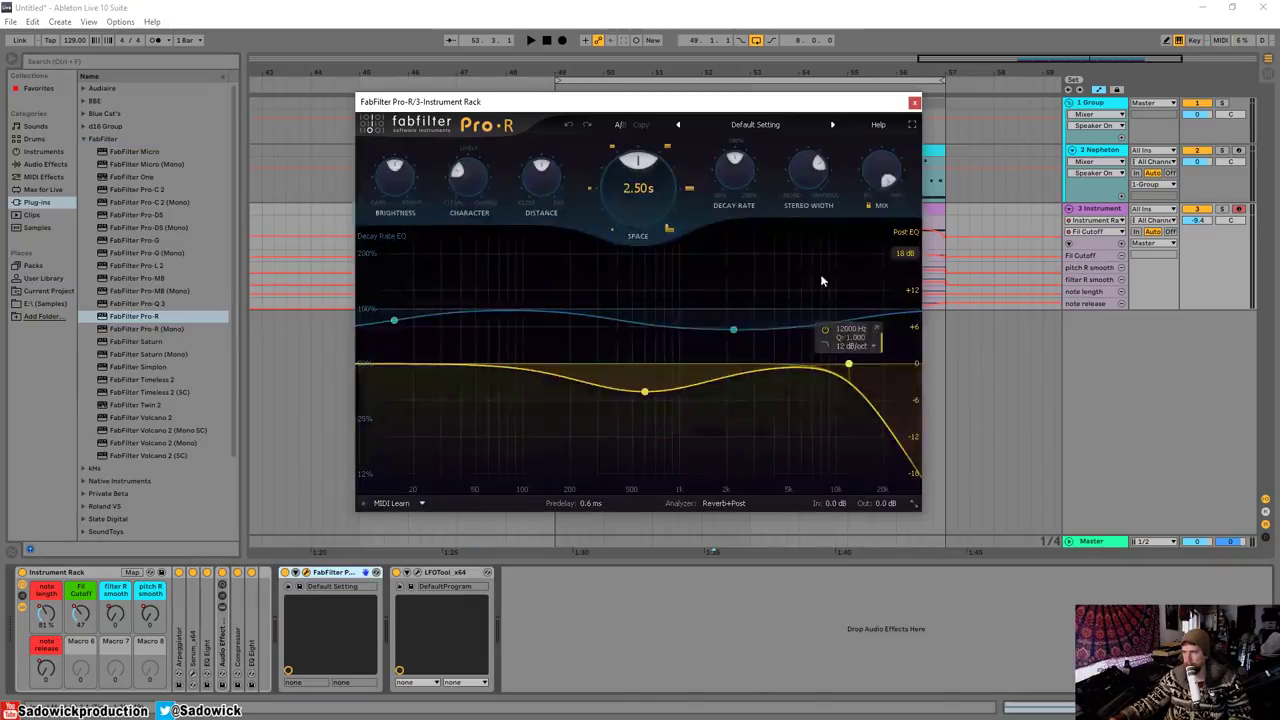
- Set Pro-R's Space to 2.05 s and its Mix to about 25% while auditioning the loop
drag(632, 175, 632, 186)
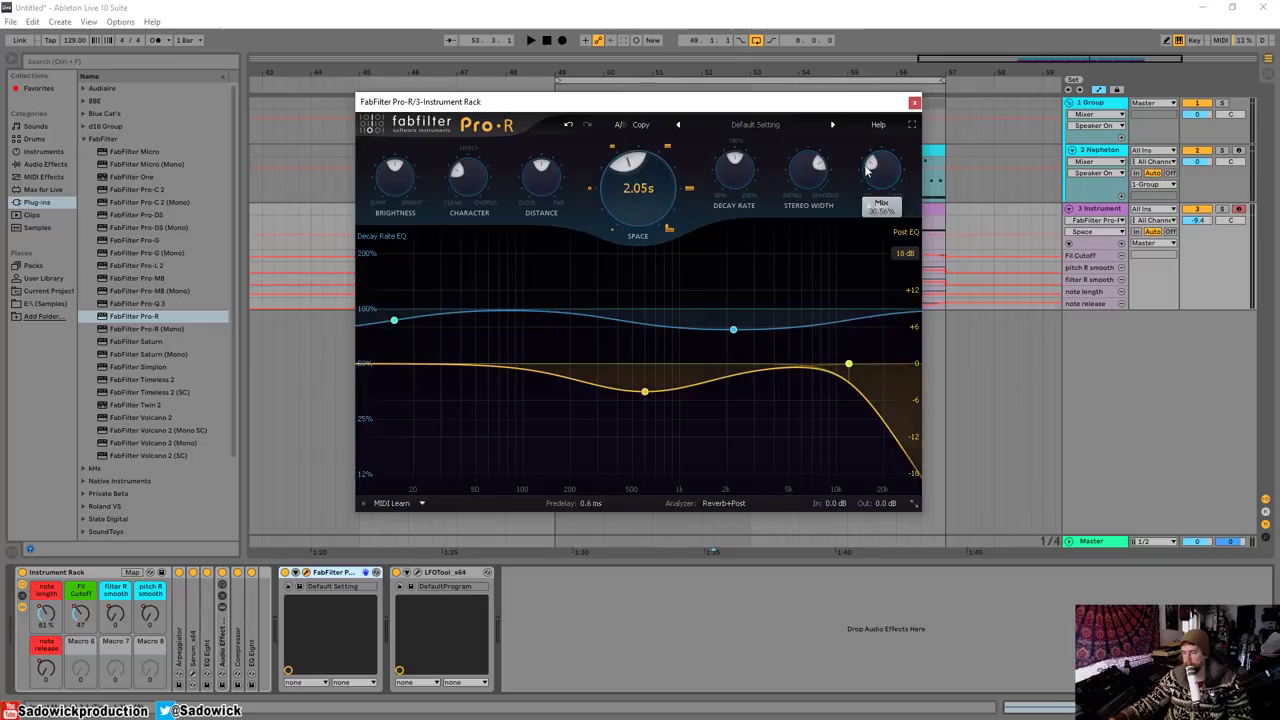
key(space)
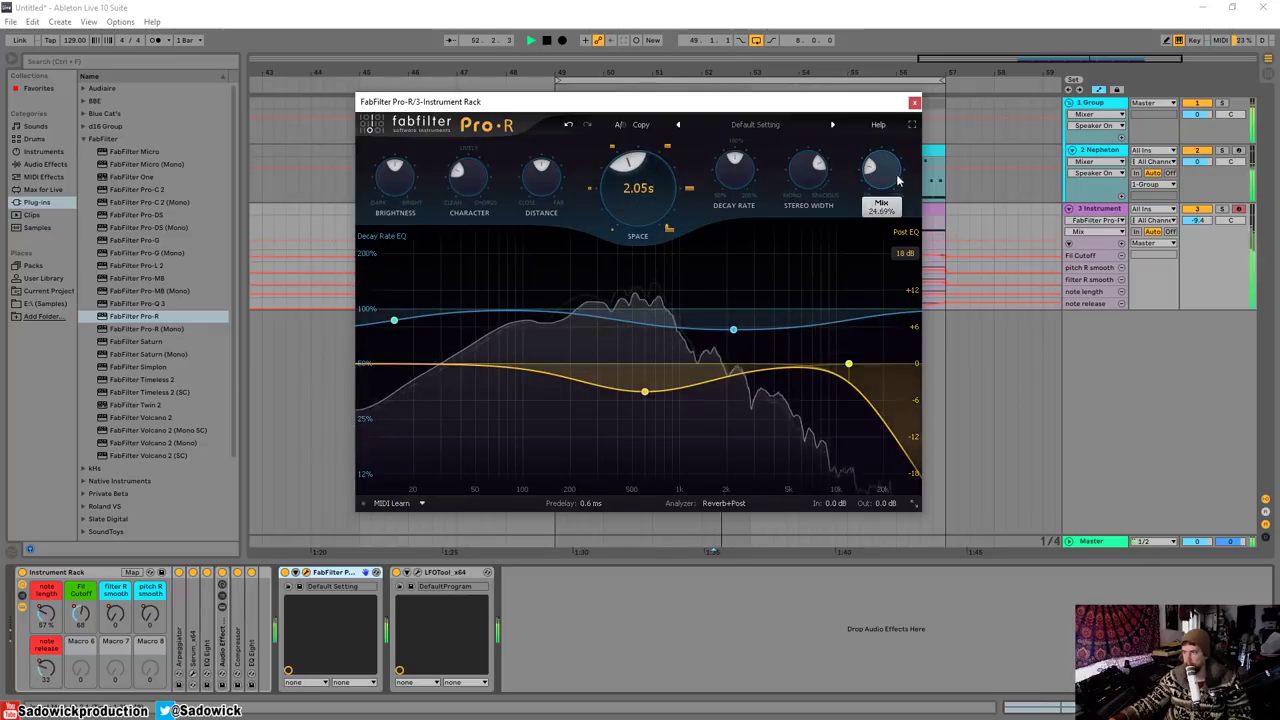
drag(882, 164, 882, 161)
click(914, 102)
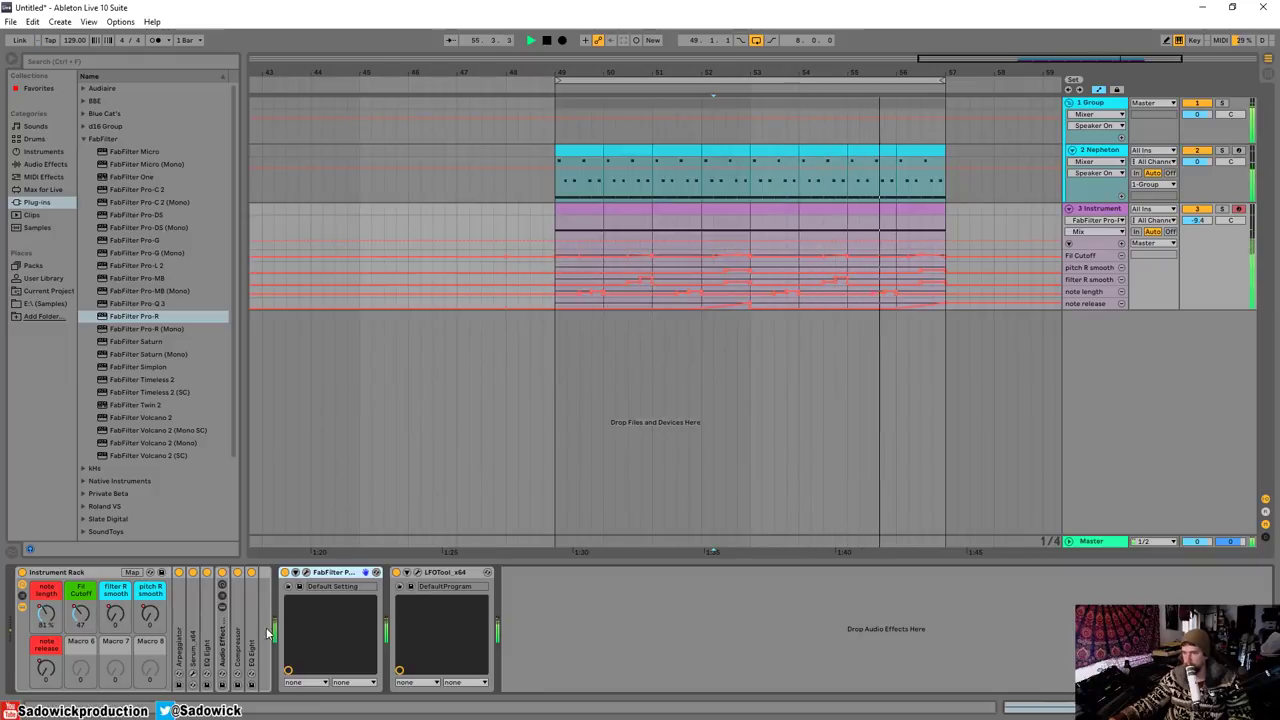
key(space)
- Insert Simple Delay before FabFilter Pro-R, with a left delay time of 3 and a right delay time of 2
click(45, 164)
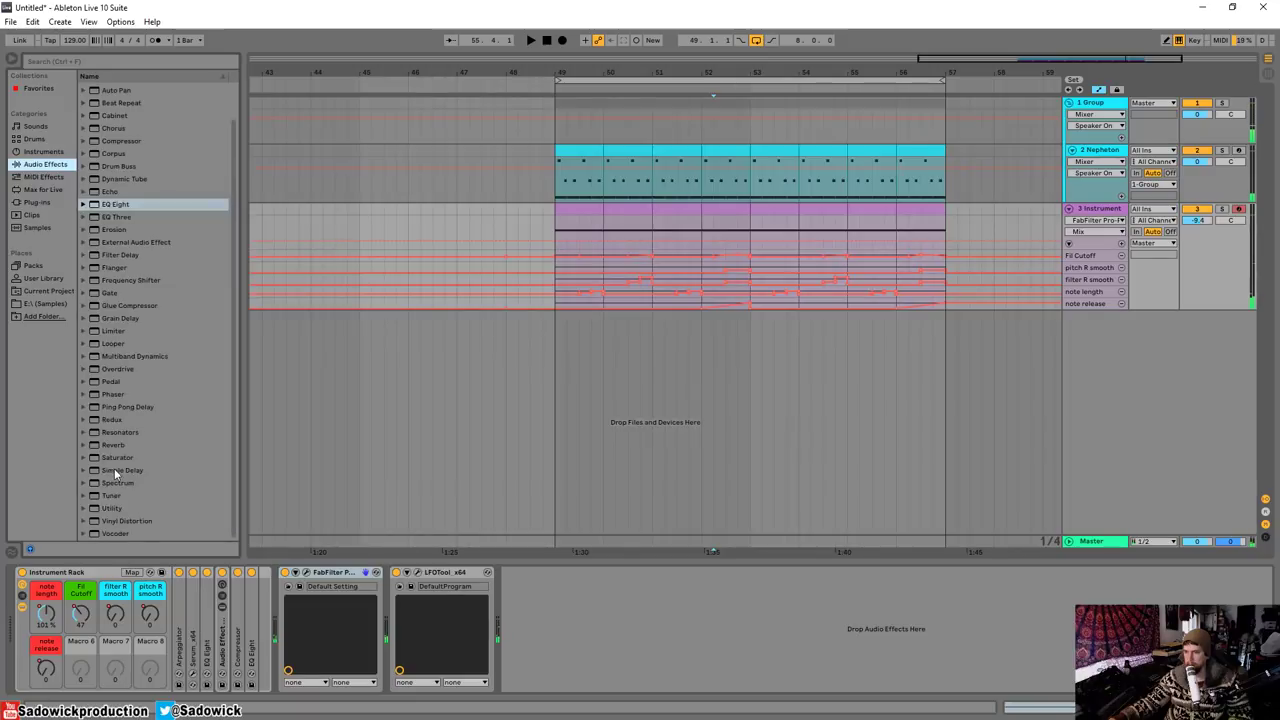
drag(115, 473, 377, 617)
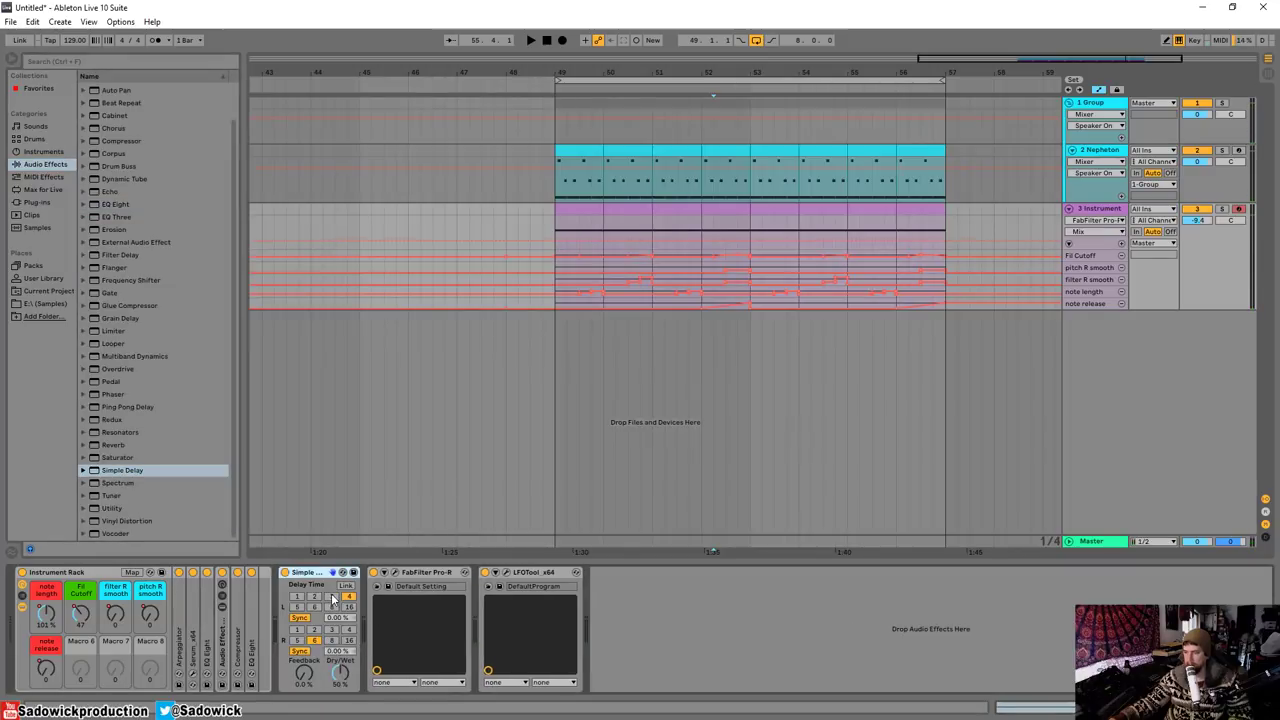
click(332, 597)
click(345, 586)
click(313, 641)
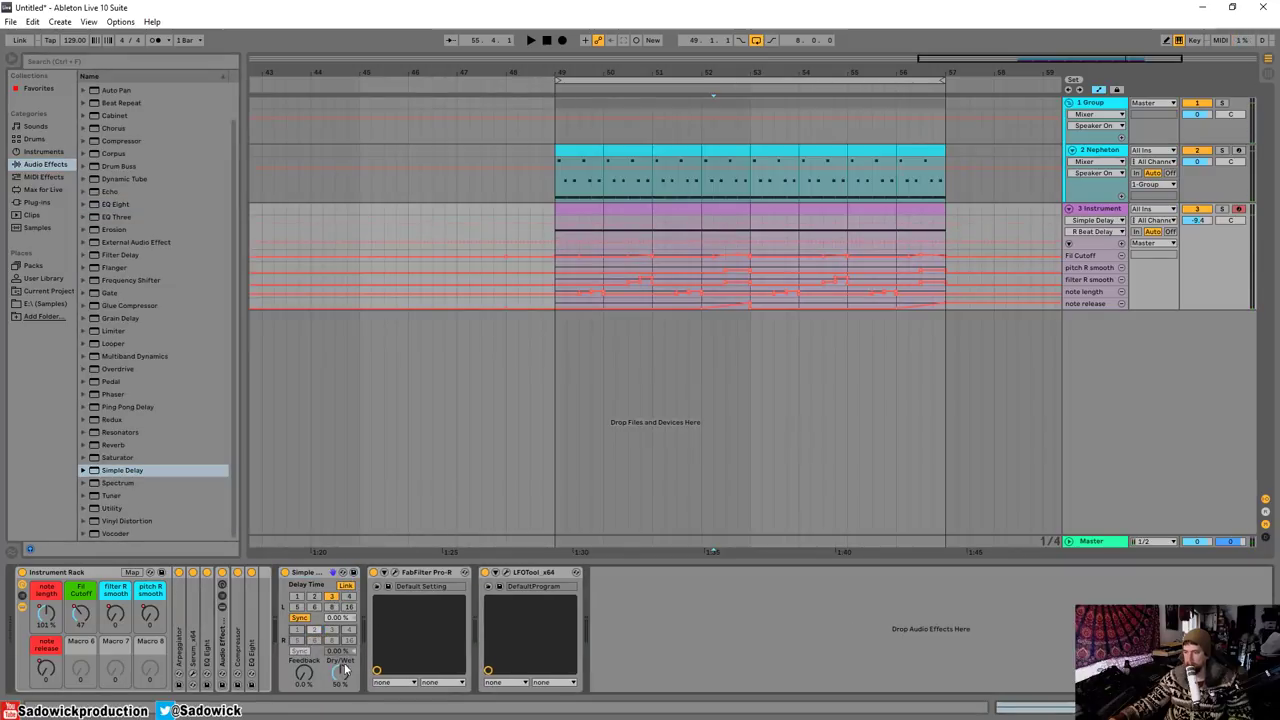
- Save the Simple Delay settings as the default preset, and audition the loop with Link off and Dry/Wet at 28%
right_click(320, 572)
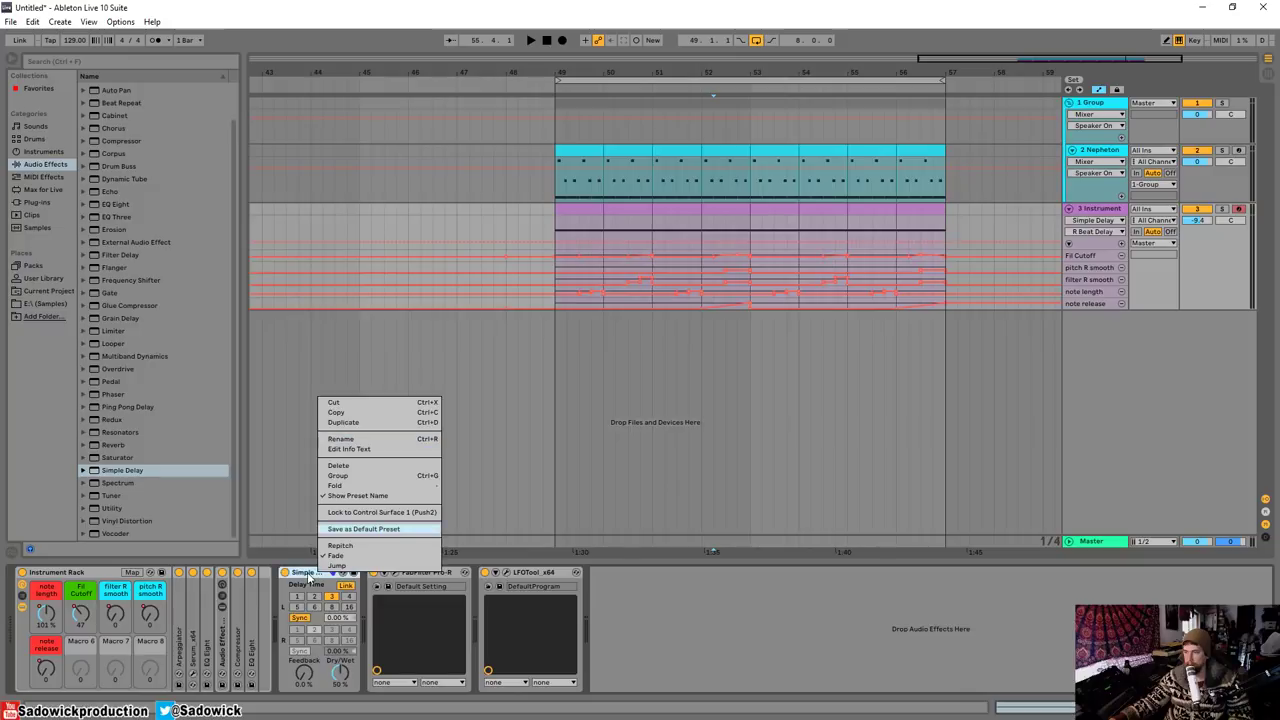
click(340, 529)
click(300, 618)
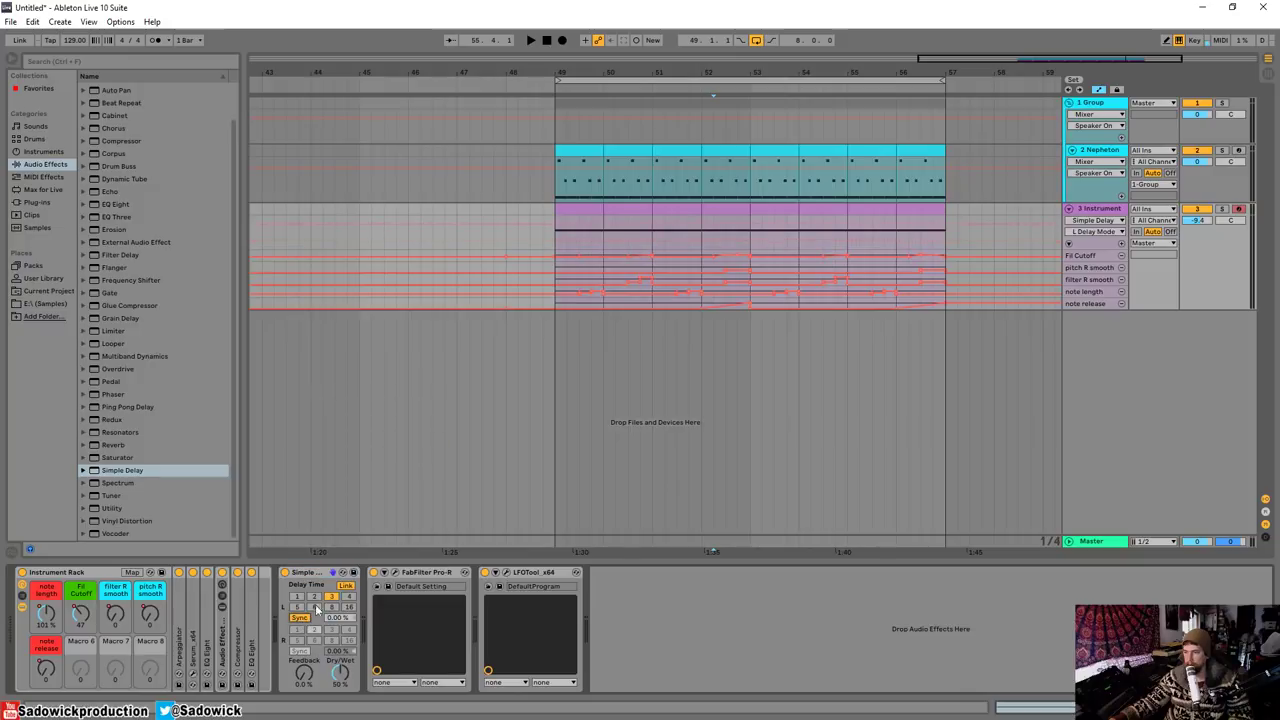
key(space)
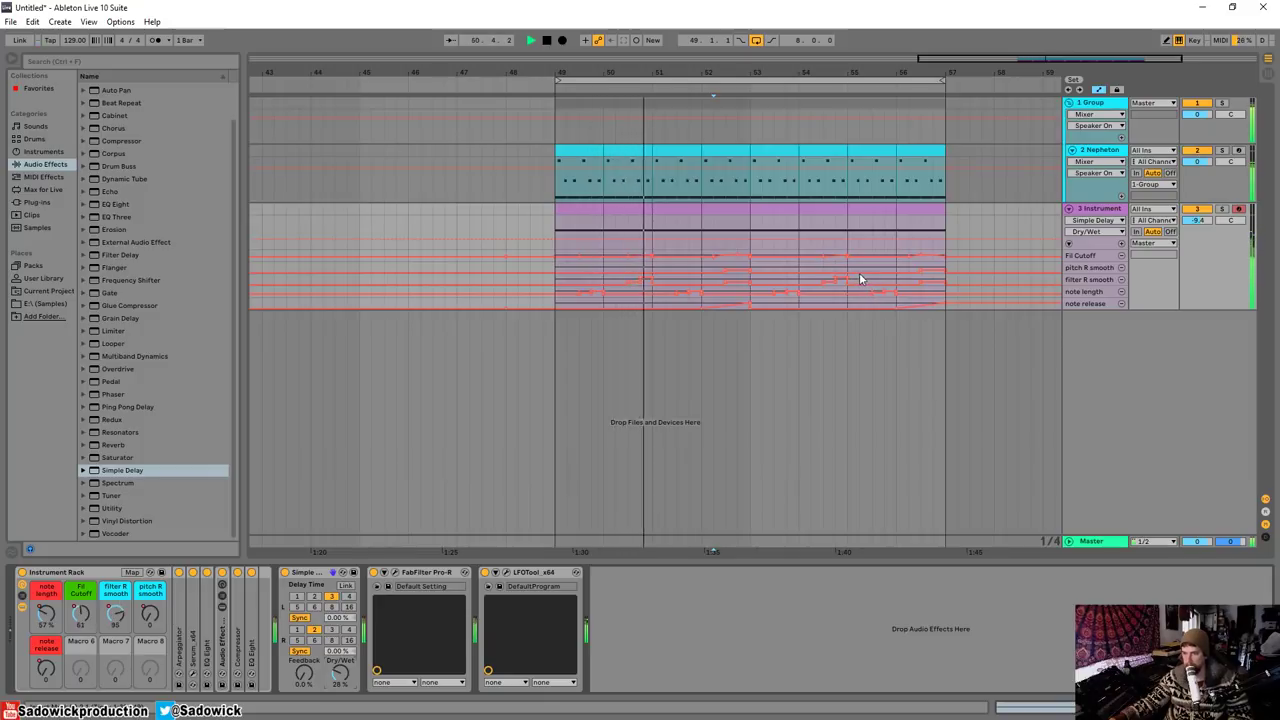
key(space)
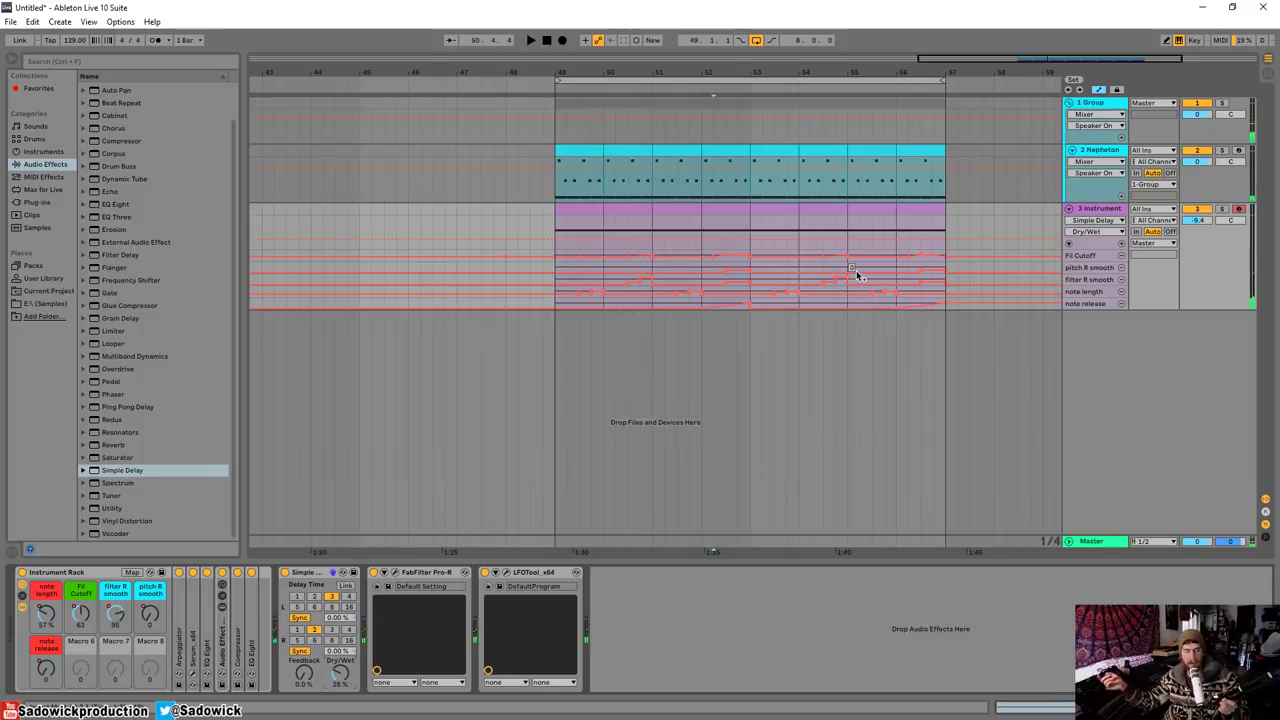